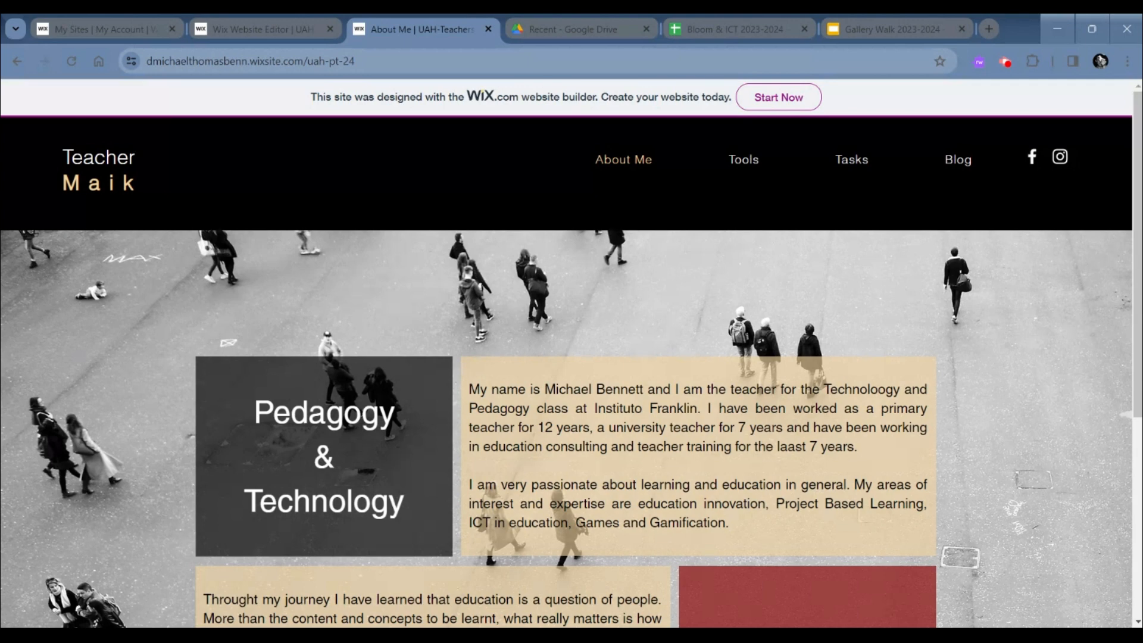
- Look through the published site's About Me page, including the Pedagogy & Technology and Teachers Stories sections
scroll(113, 435, "down", 1)
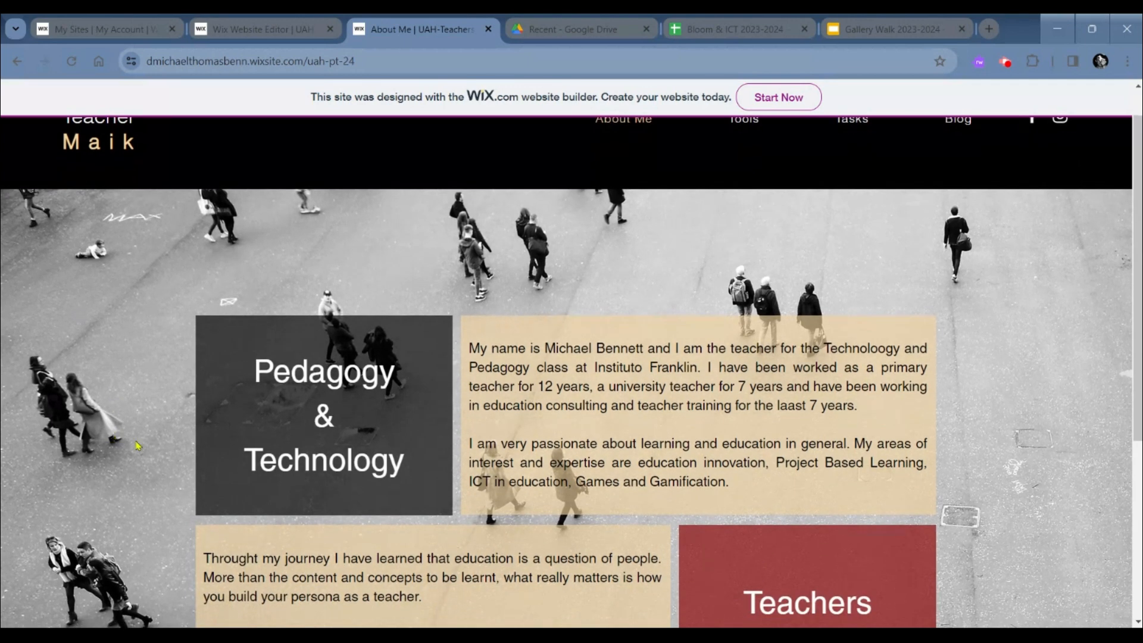
scroll(137, 446, "down", 1)
scroll(122, 459, "down", 3)
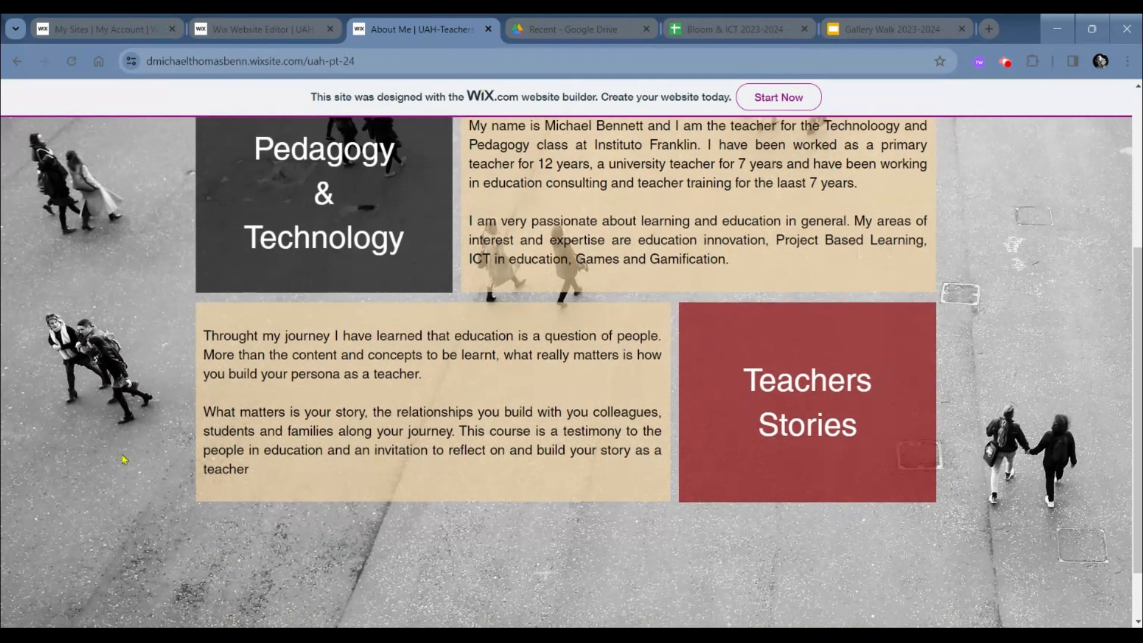
scroll(571, 366, "up", 3)
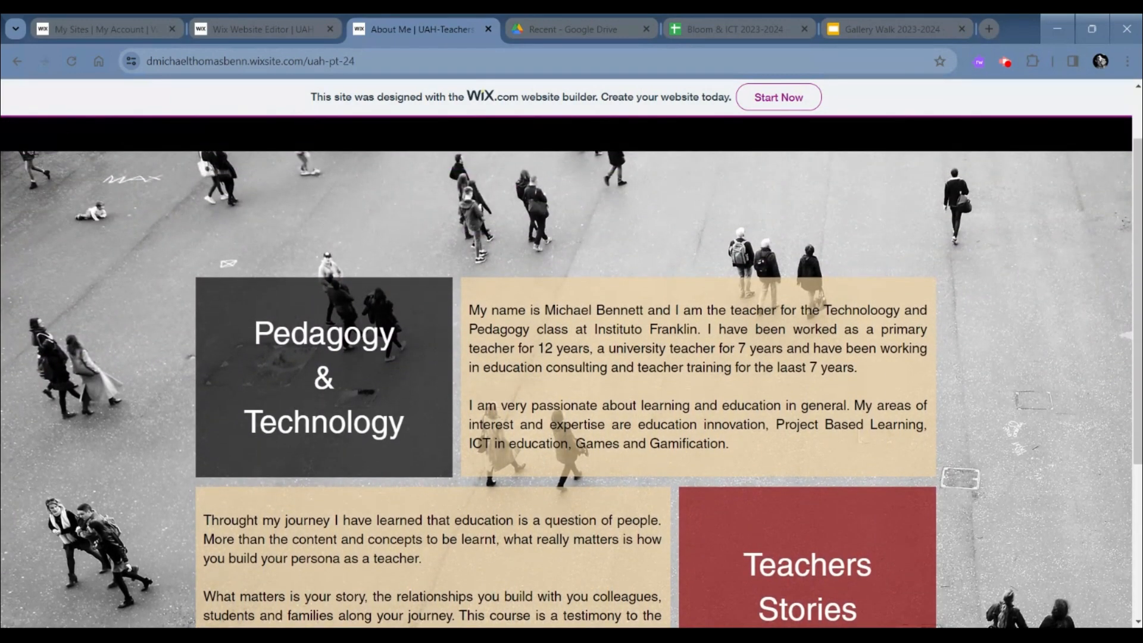
scroll(572, 387, "up", 1)
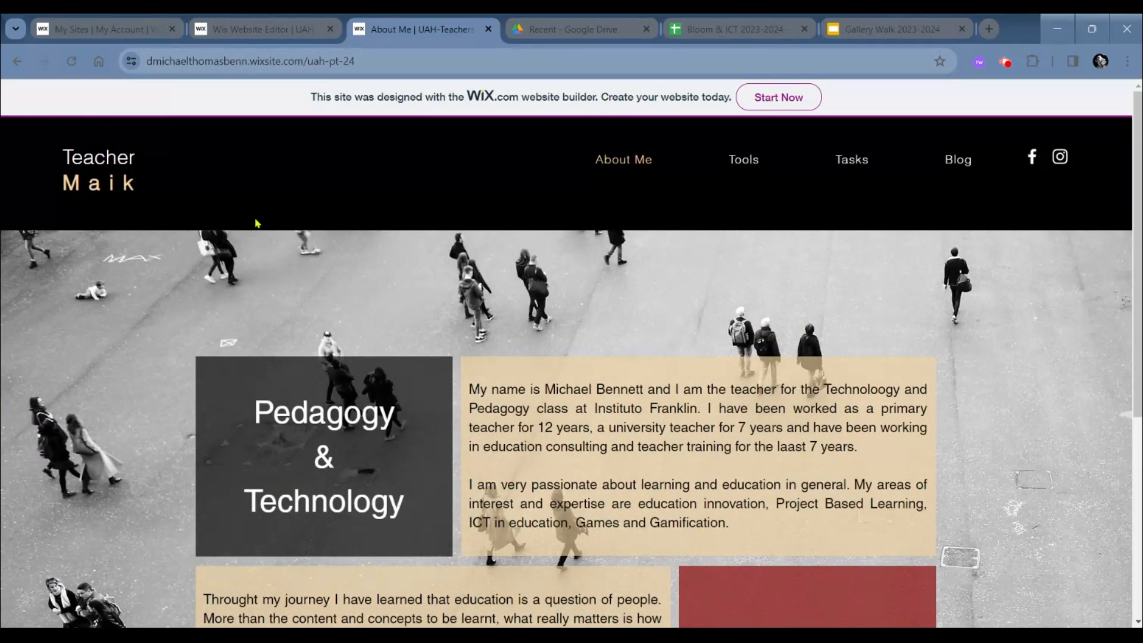
left_click(262, 60)
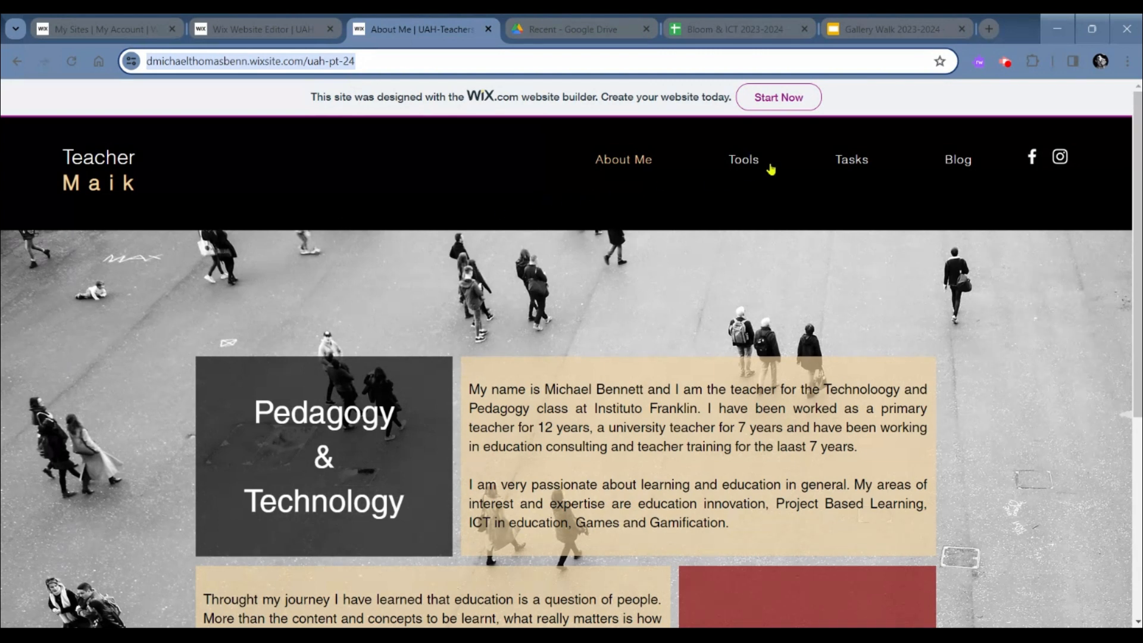
scroll(653, 208, "down", 1)
scroll(653, 207, "up", 1)
scroll(618, 173, "down", 1)
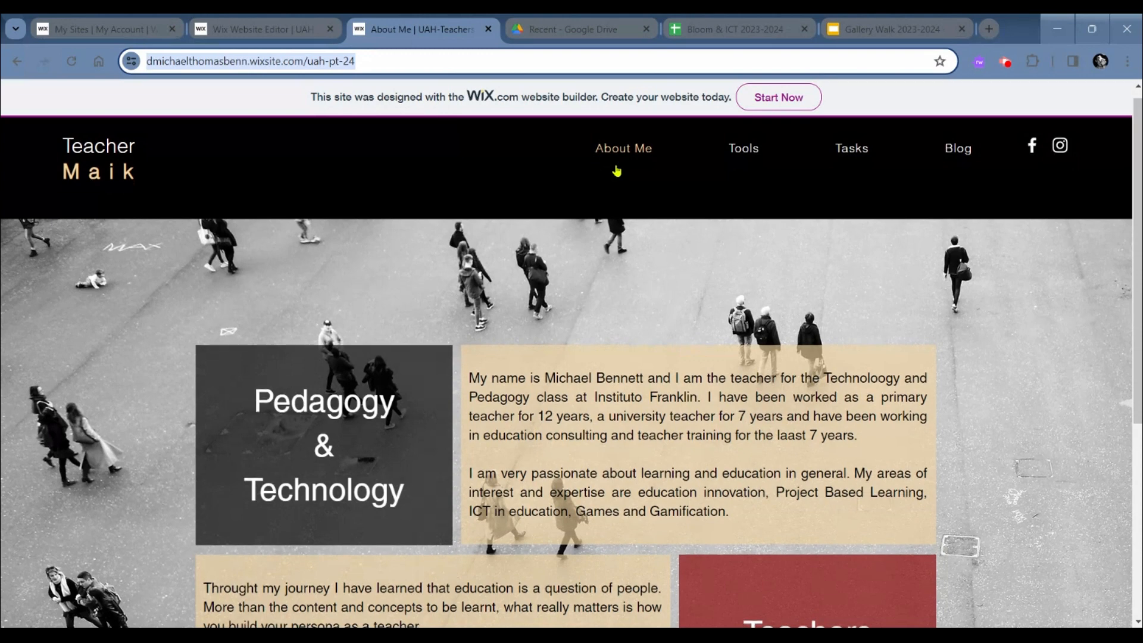
scroll(617, 171, "down", 3)
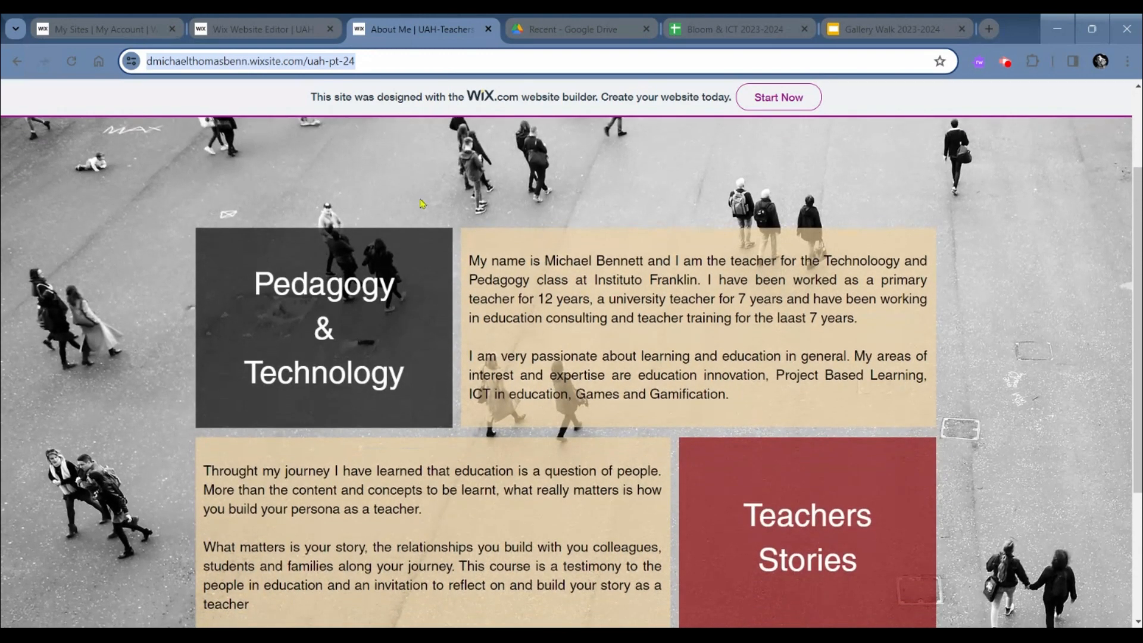
scroll(513, 360, "down", 1)
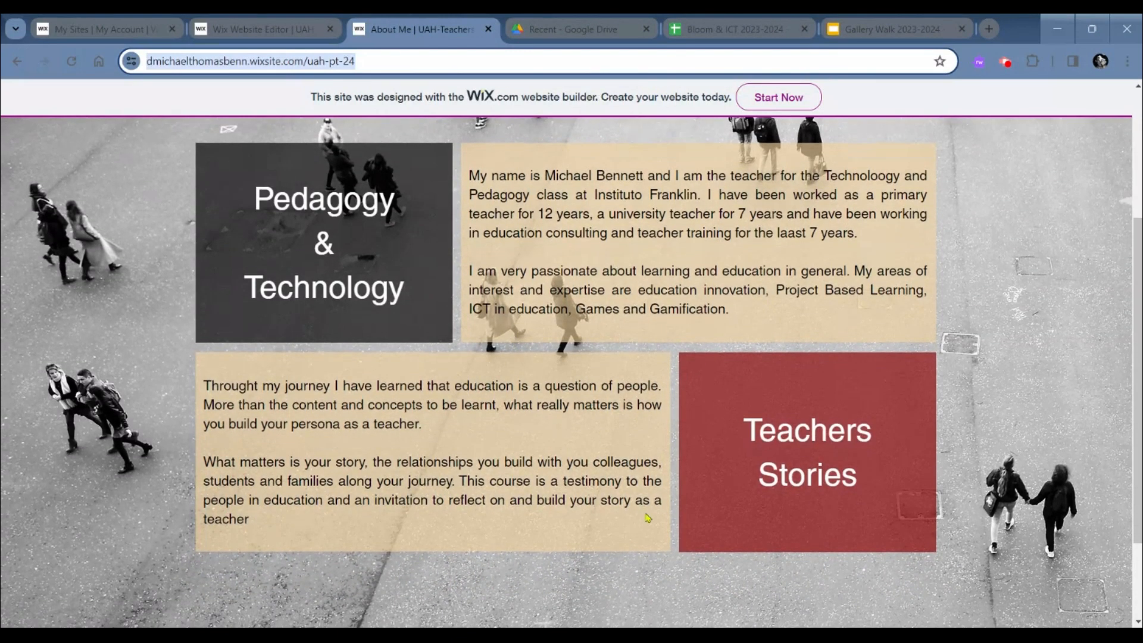
scroll(724, 506, "down", 1)
scroll(724, 506, "down", 1)
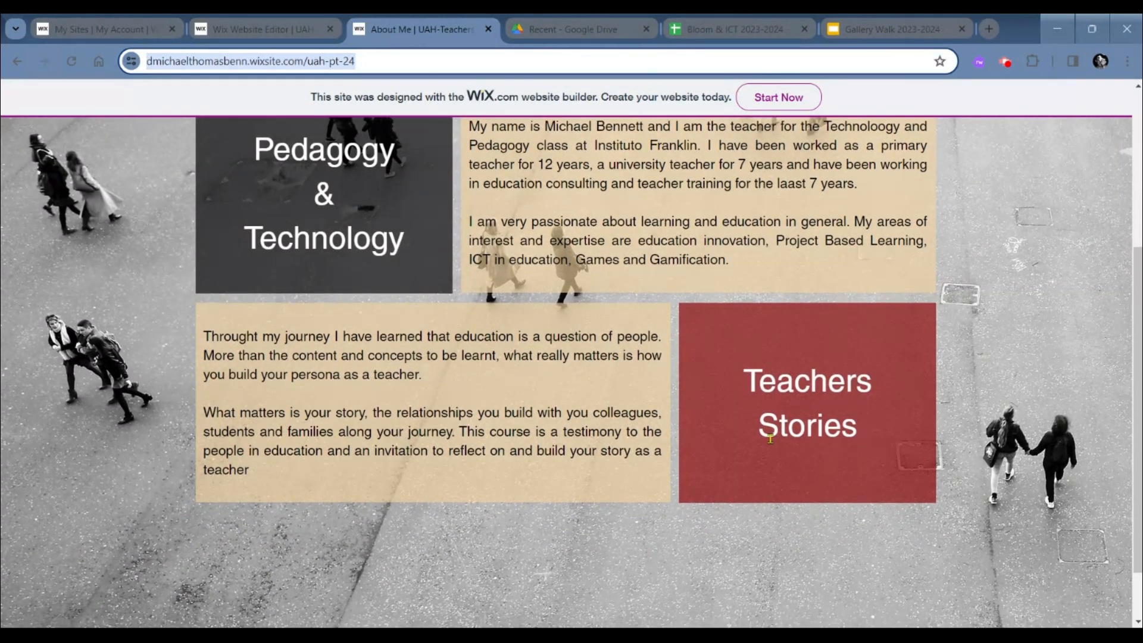
scroll(770, 440, "up", 5)
scroll(605, 326, "down", 3)
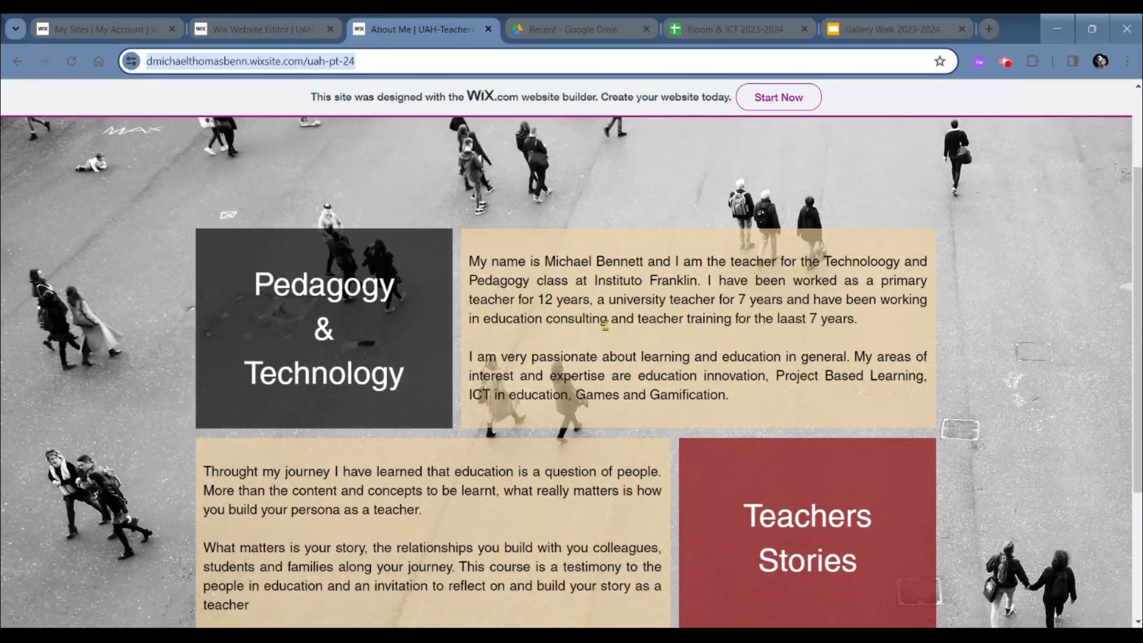
scroll(605, 325, "down", 4)
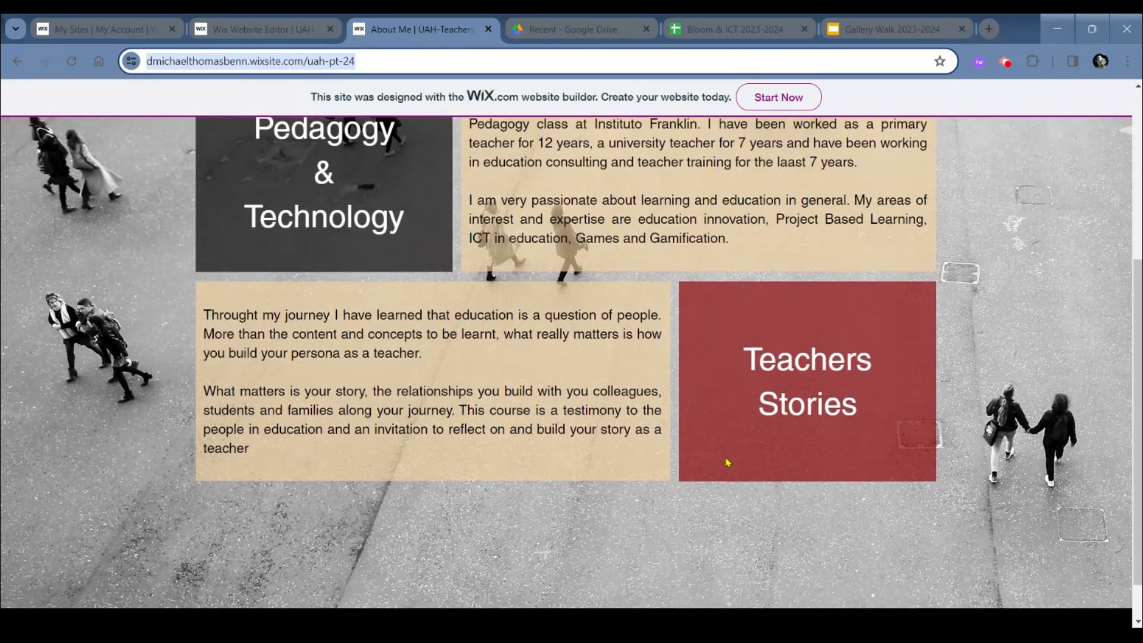
scroll(727, 462, "up", 5)
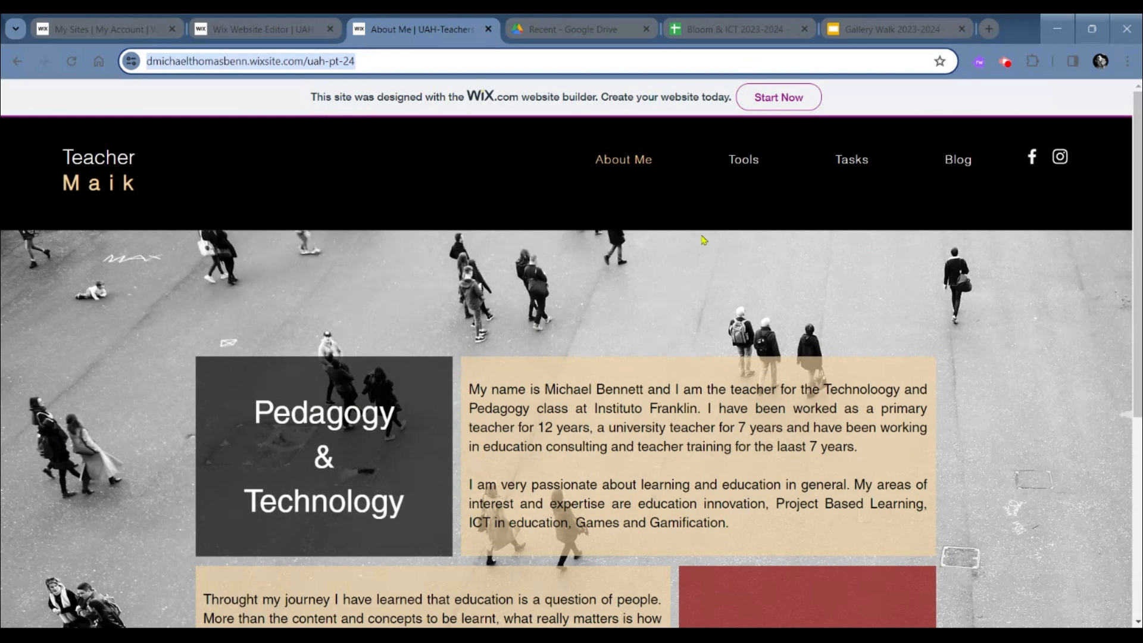
- Open the published site's Tools page and look over its Biography section
left_click(753, 159)
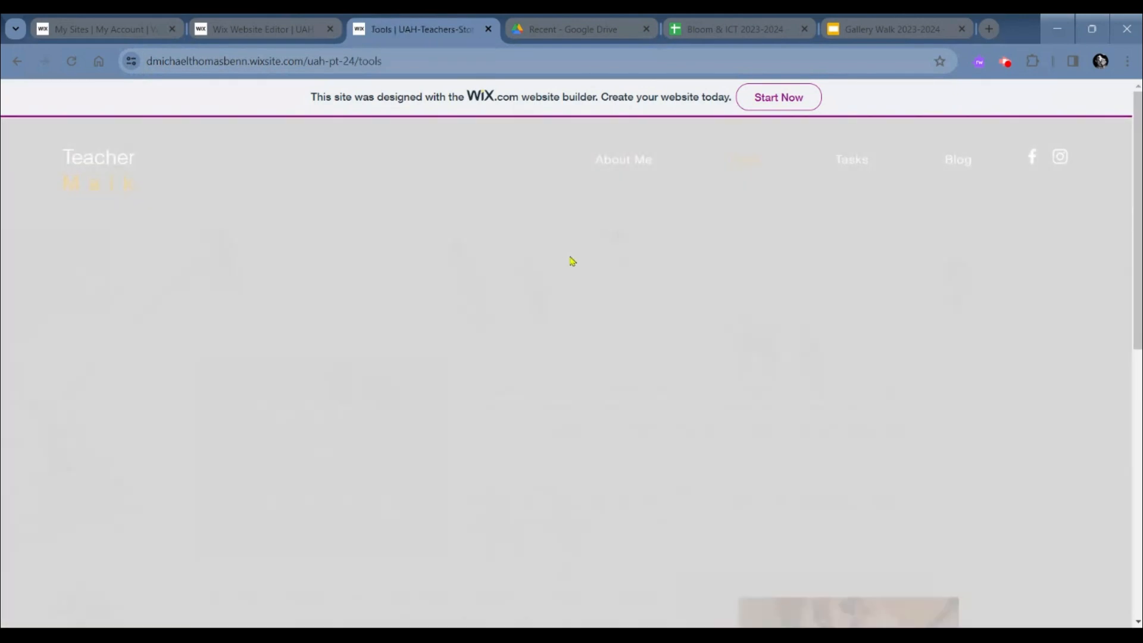
scroll(413, 406, "down", 3)
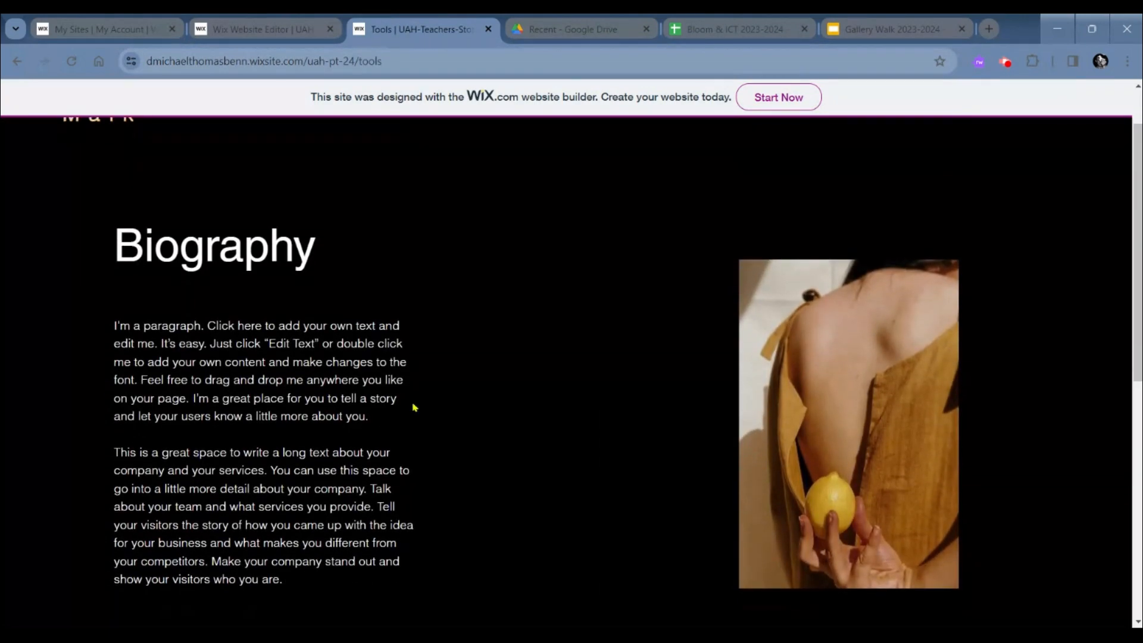
scroll(413, 406, "up", 3)
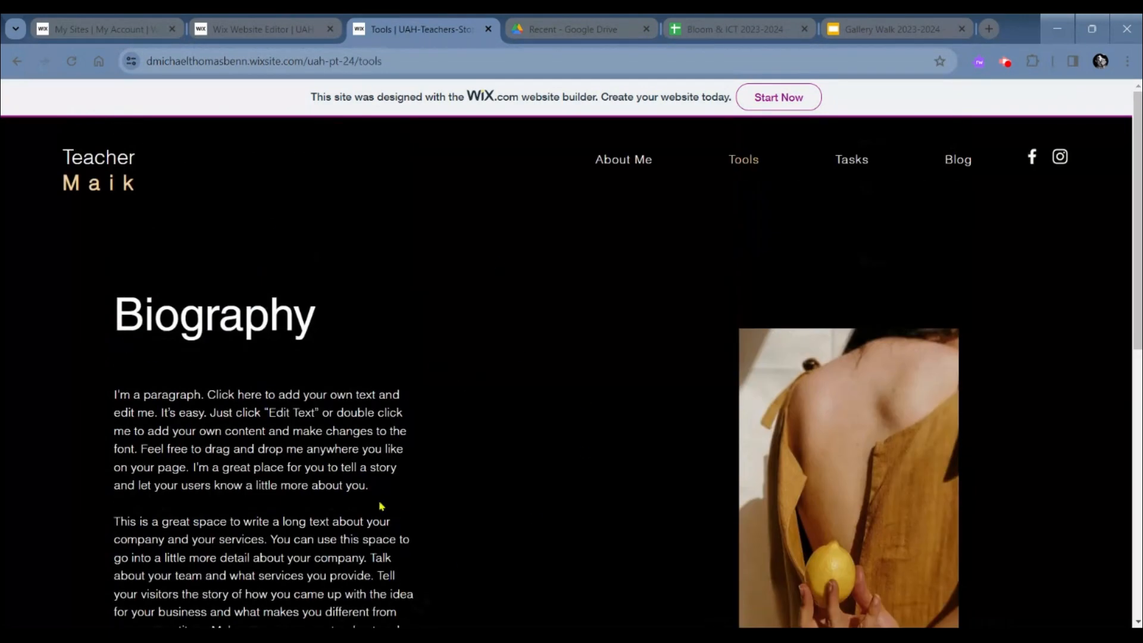
scroll(392, 506, "down", 3)
scroll(399, 485, "up", 4)
- View the published site's Tasks page with its subpage list and open the Blog page
left_click(843, 160)
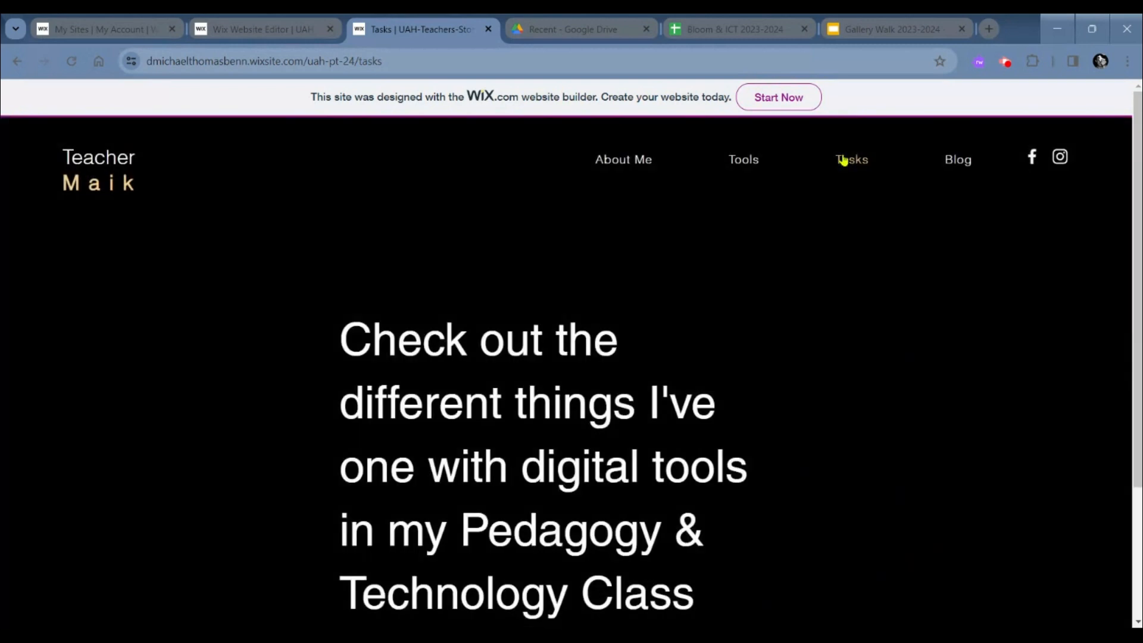
mouse_move(820, 157)
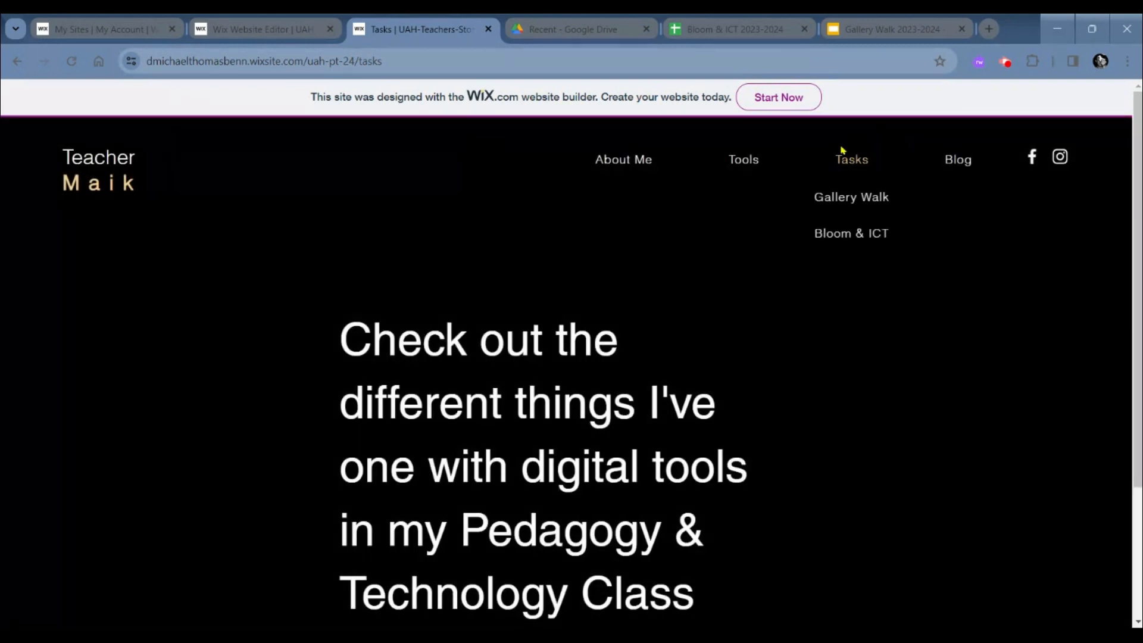
scroll(849, 155, "down", 1)
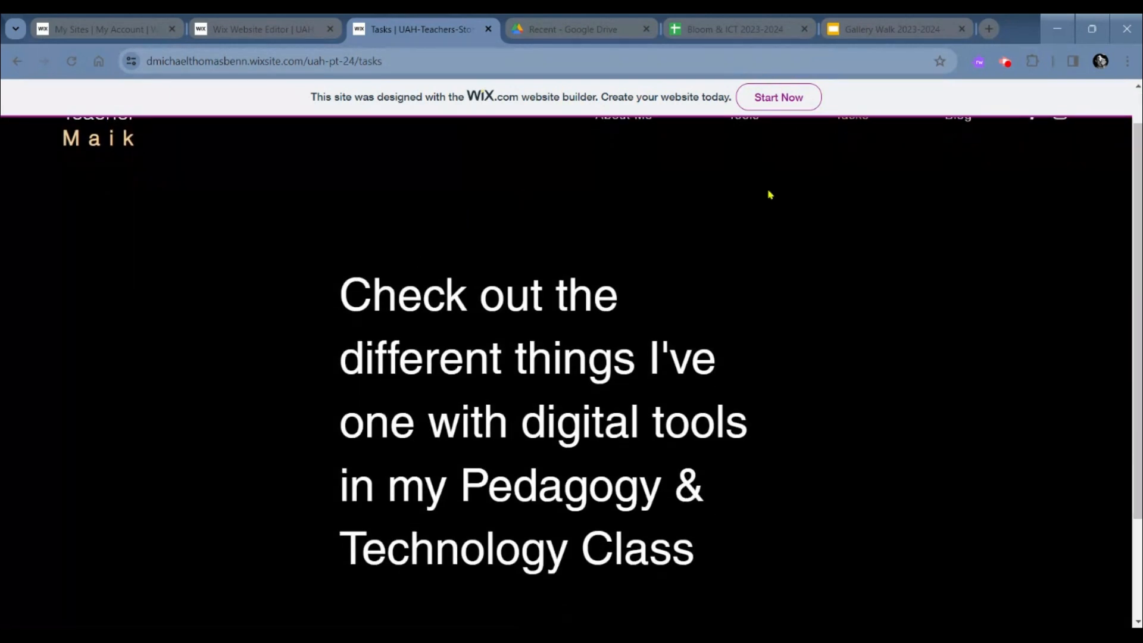
scroll(768, 191, "up", 1)
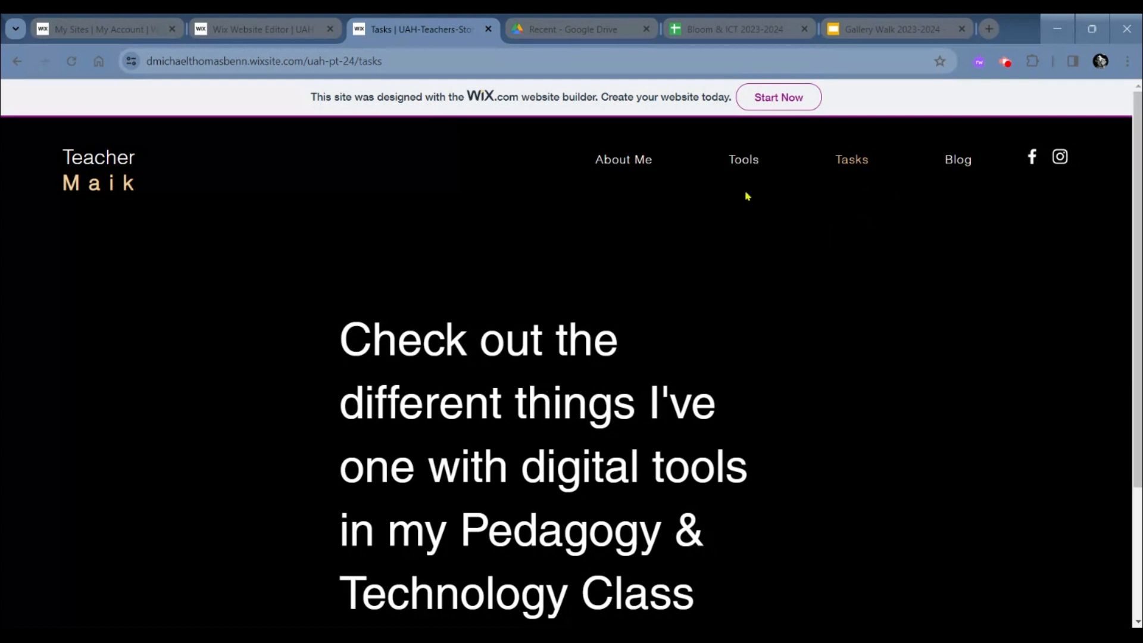
left_click(953, 160)
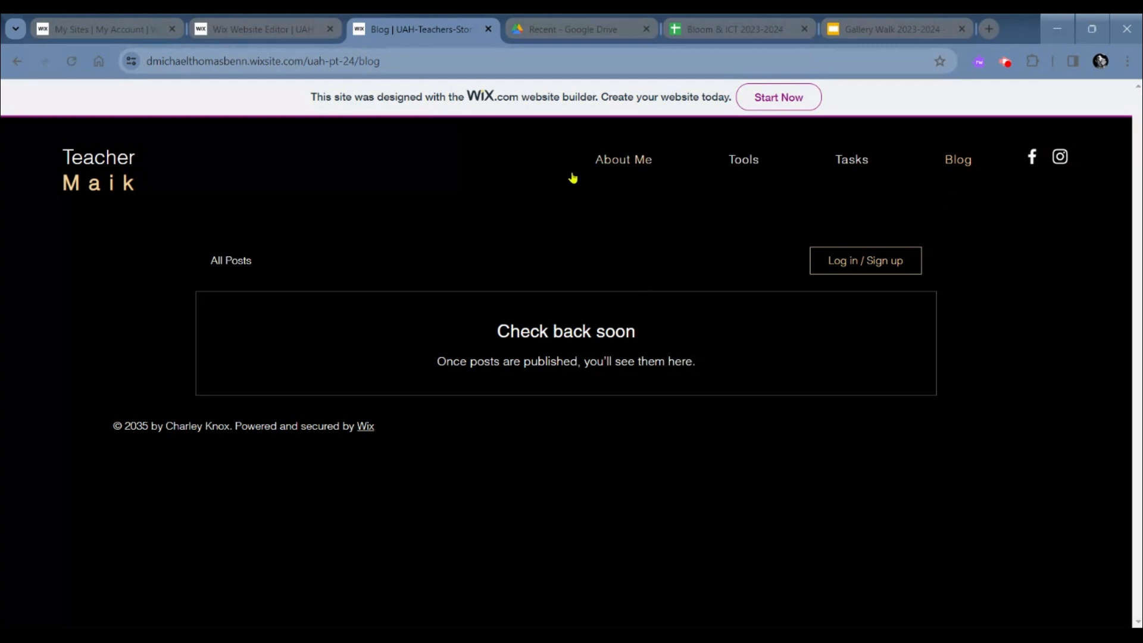
- Close the published site, switch to the Wix Website Editor and correct the misspelled word to "Technology" in the About Me introduction text
left_click(488, 31)
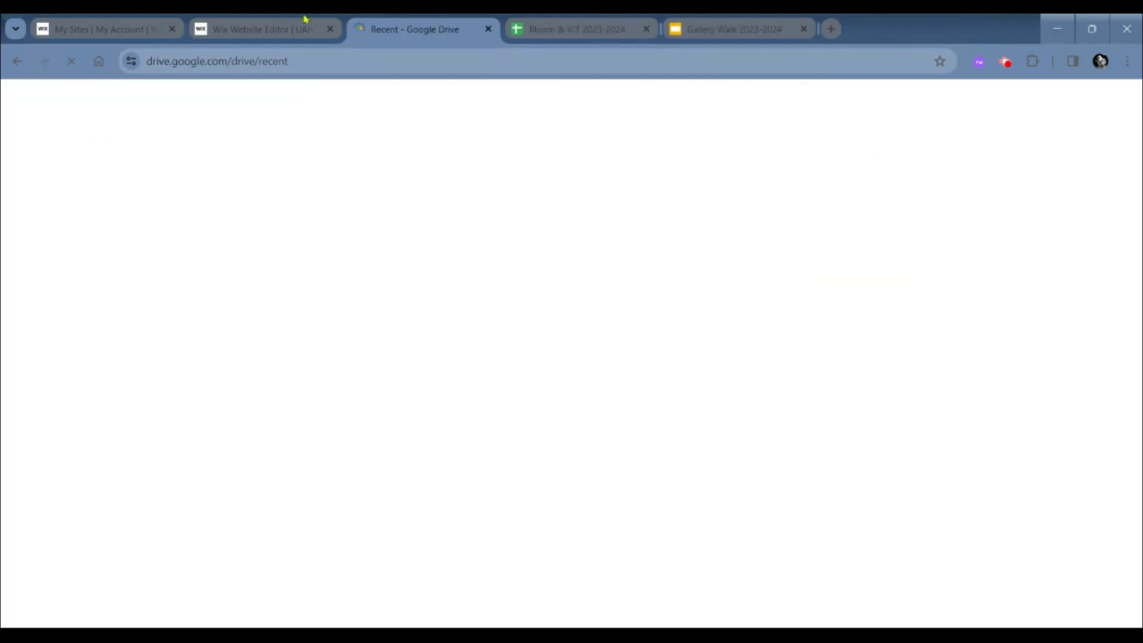
left_click(305, 27)
scroll(669, 213, "down", 1)
scroll(669, 214, "down", 1)
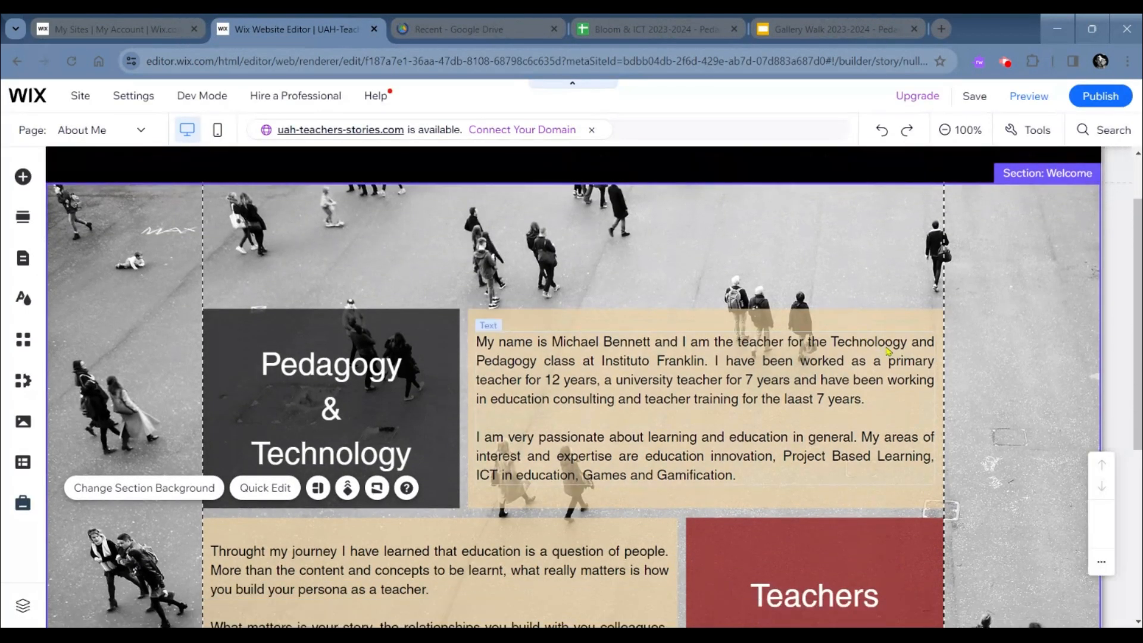
double_click(888, 351)
left_click(885, 344)
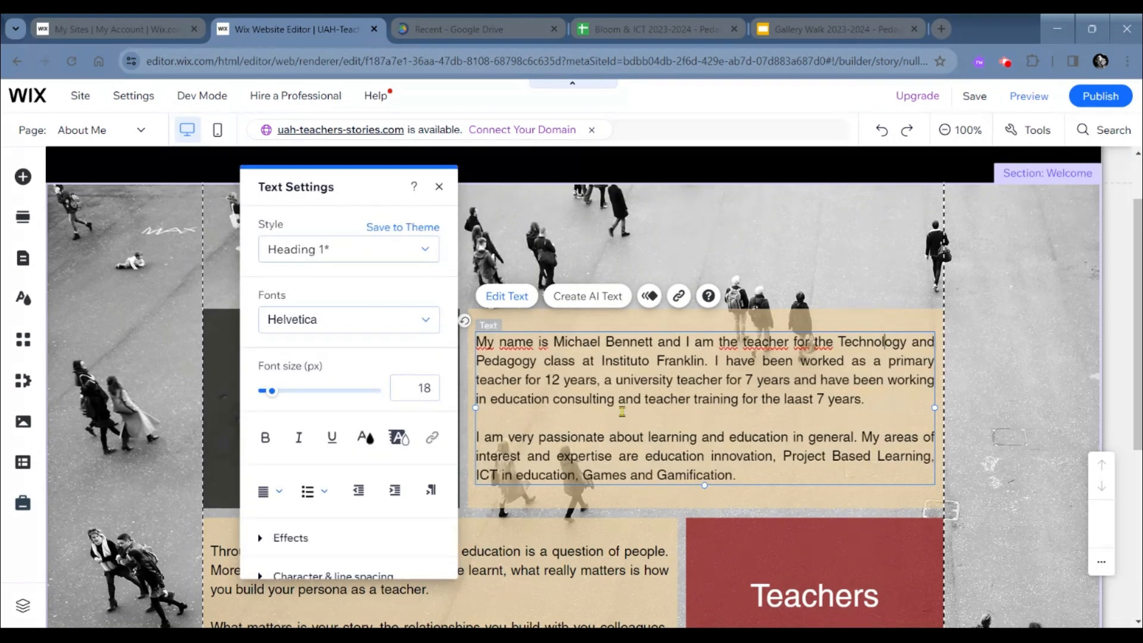
- Examine the formatting options in the introduction paragraph's text settings and close them
scroll(367, 429, "down", 2)
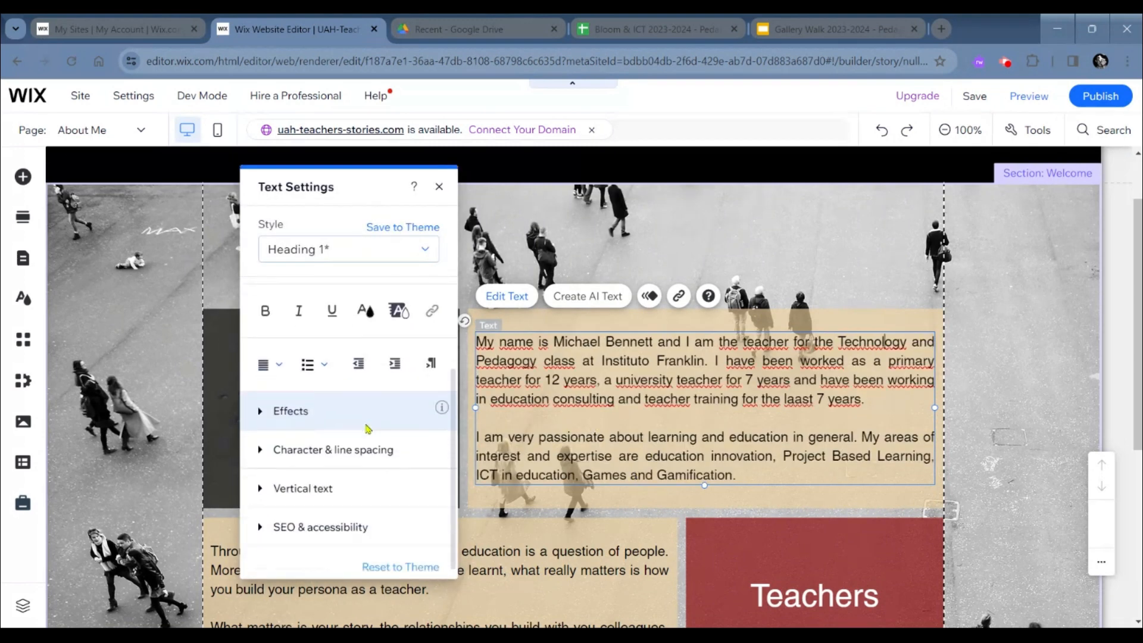
scroll(377, 351, "up", 1)
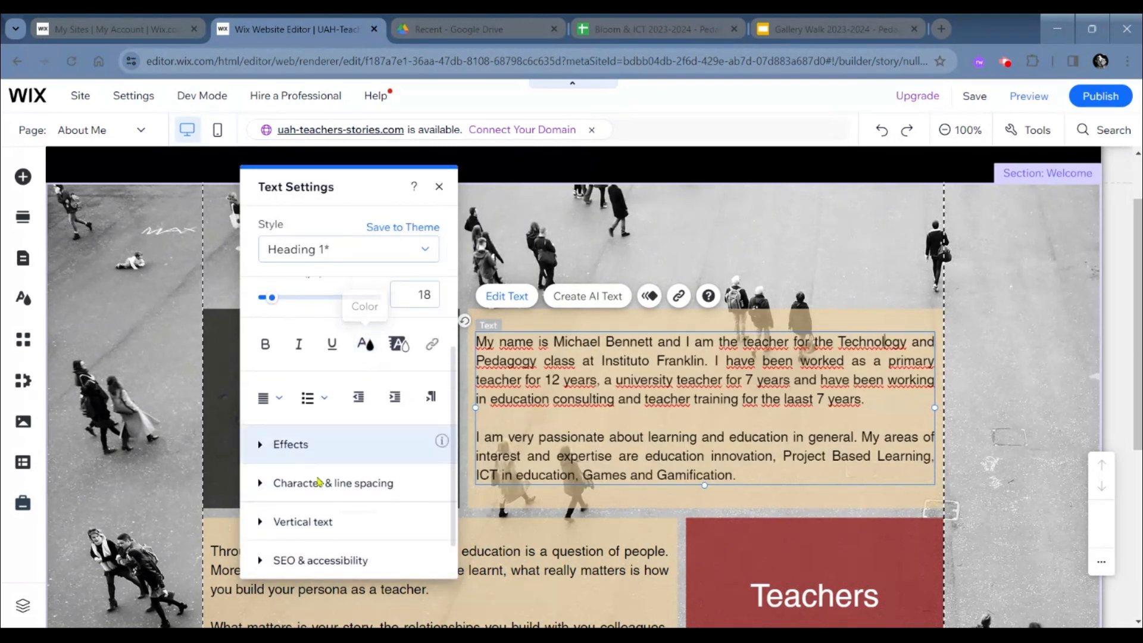
scroll(404, 376, "down", 1)
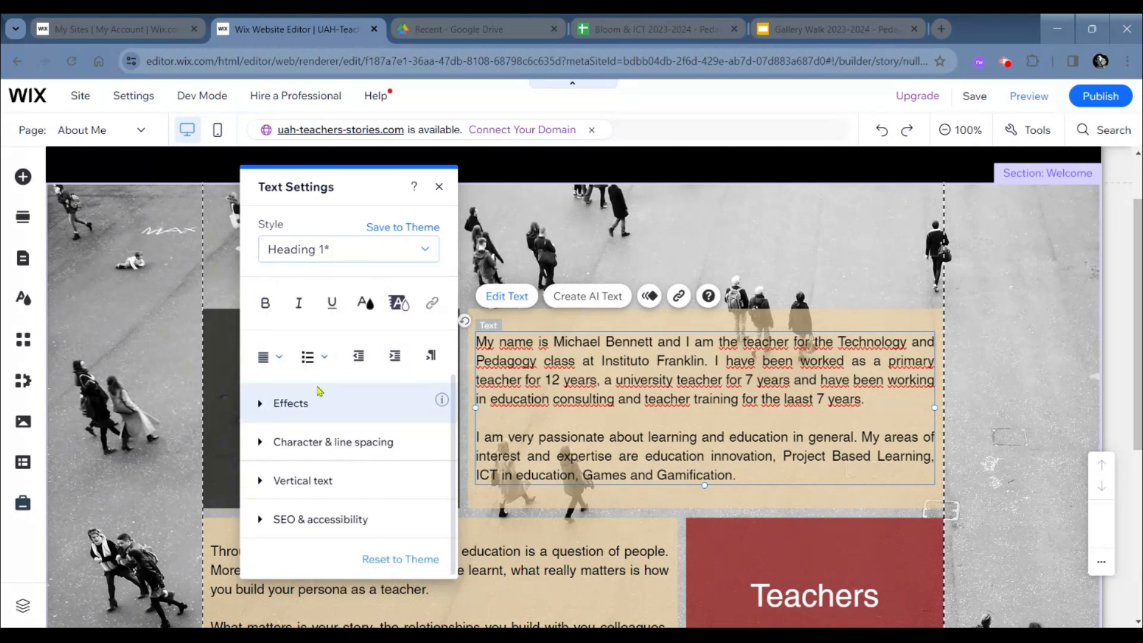
left_click(439, 188)
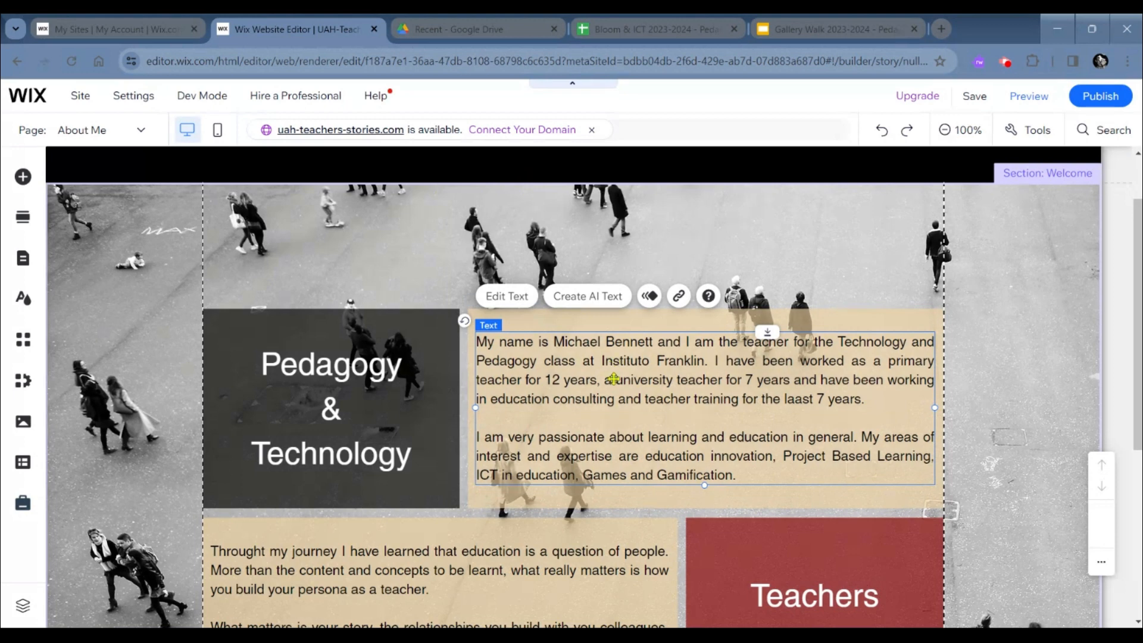
- Select the container box around the introduction text and browse the image and box elements that can be added
left_click(663, 320)
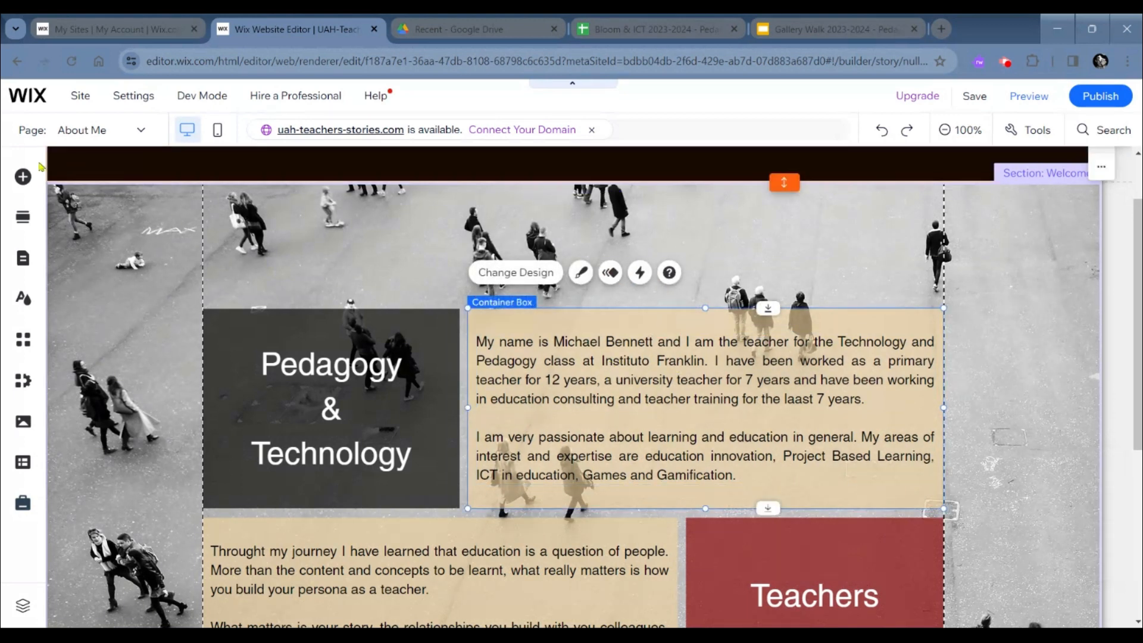
left_click(23, 176)
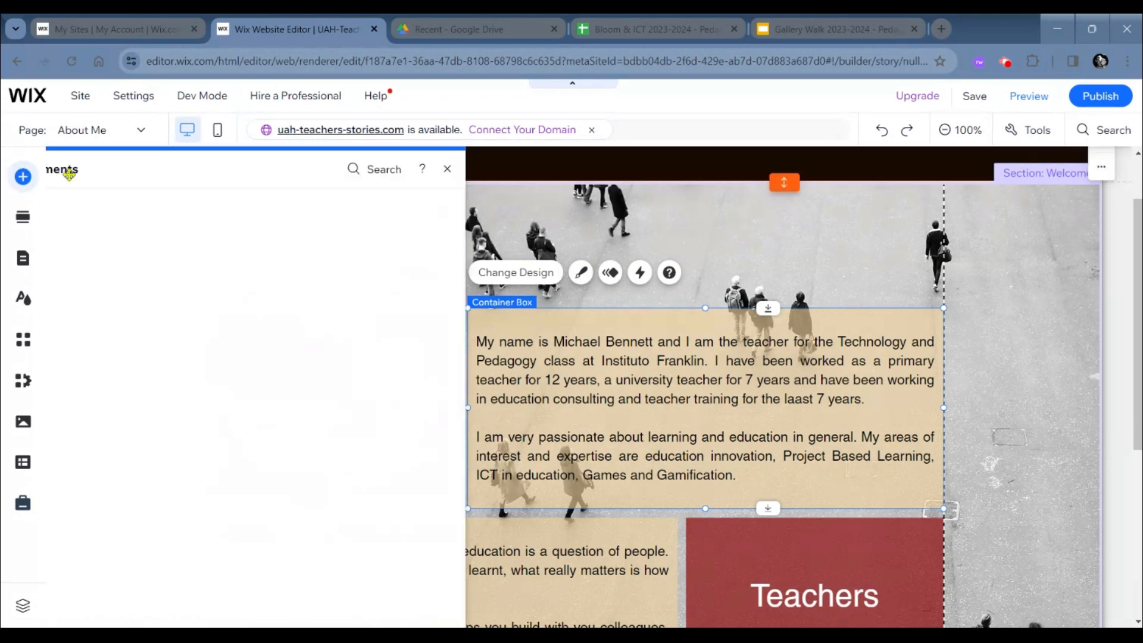
left_click(82, 224)
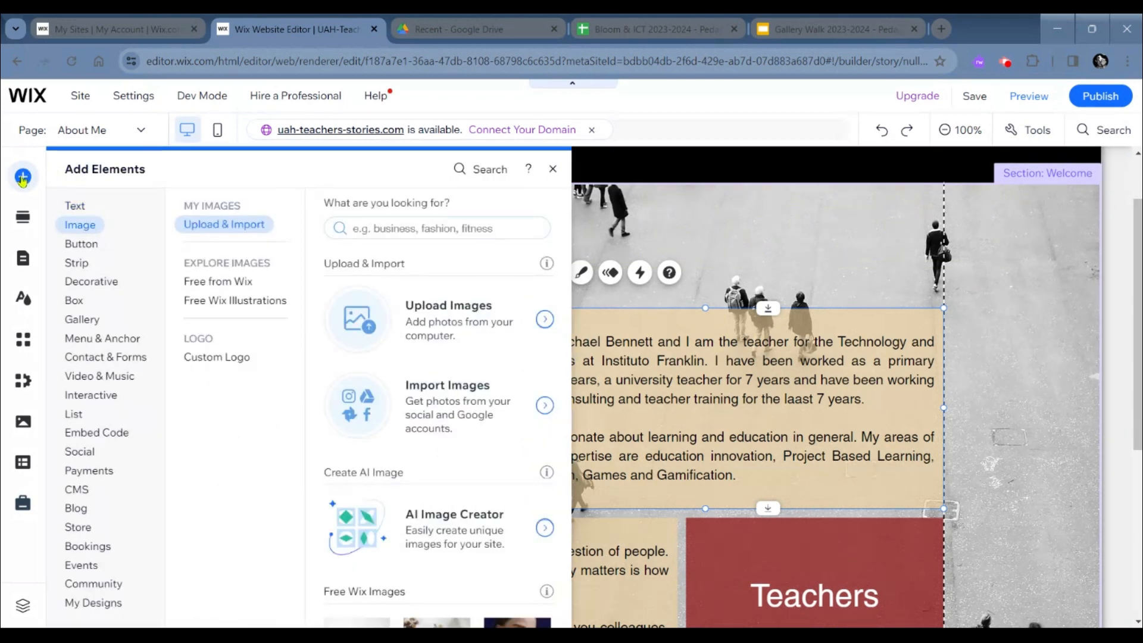
left_click(73, 300)
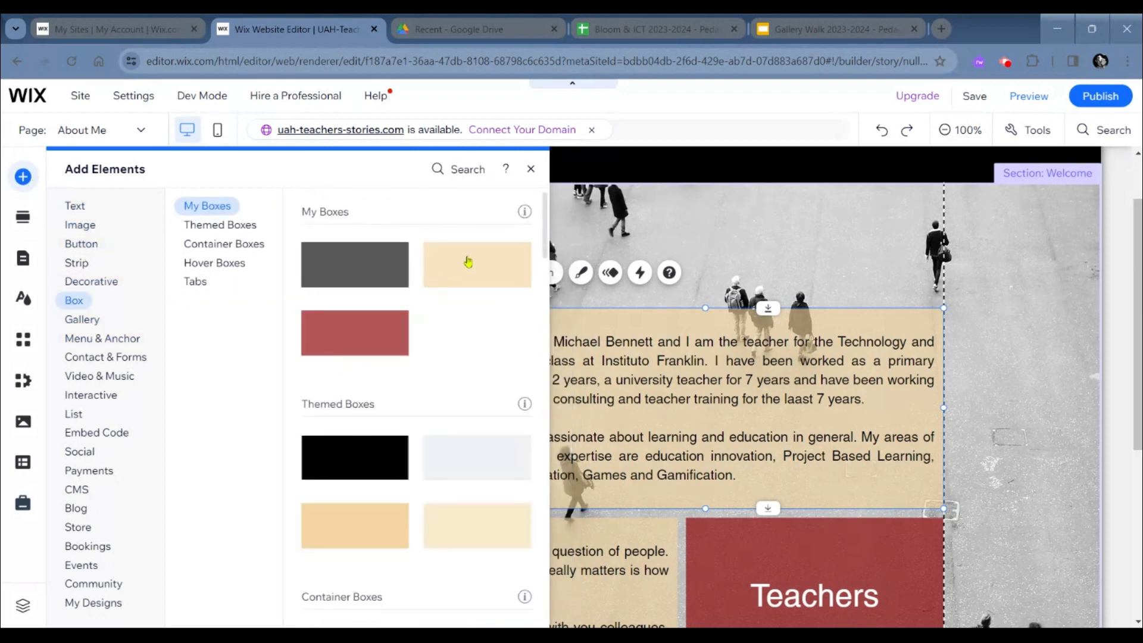
left_click(822, 317)
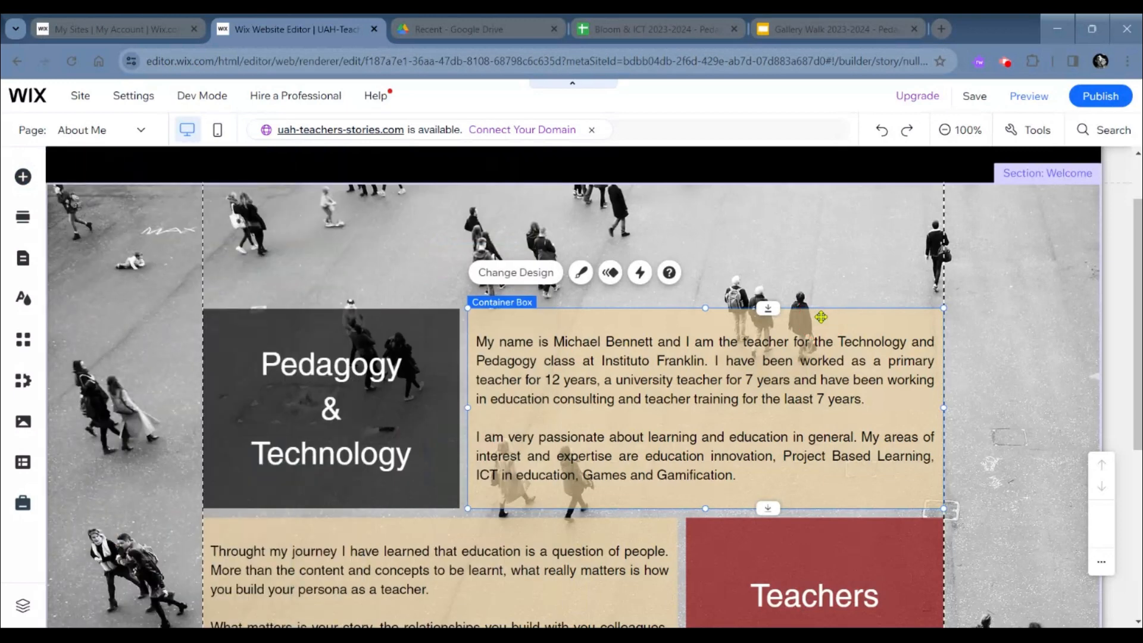
- Open the fill color and opacity settings in the introduction container box's custom design options
left_click(579, 274)
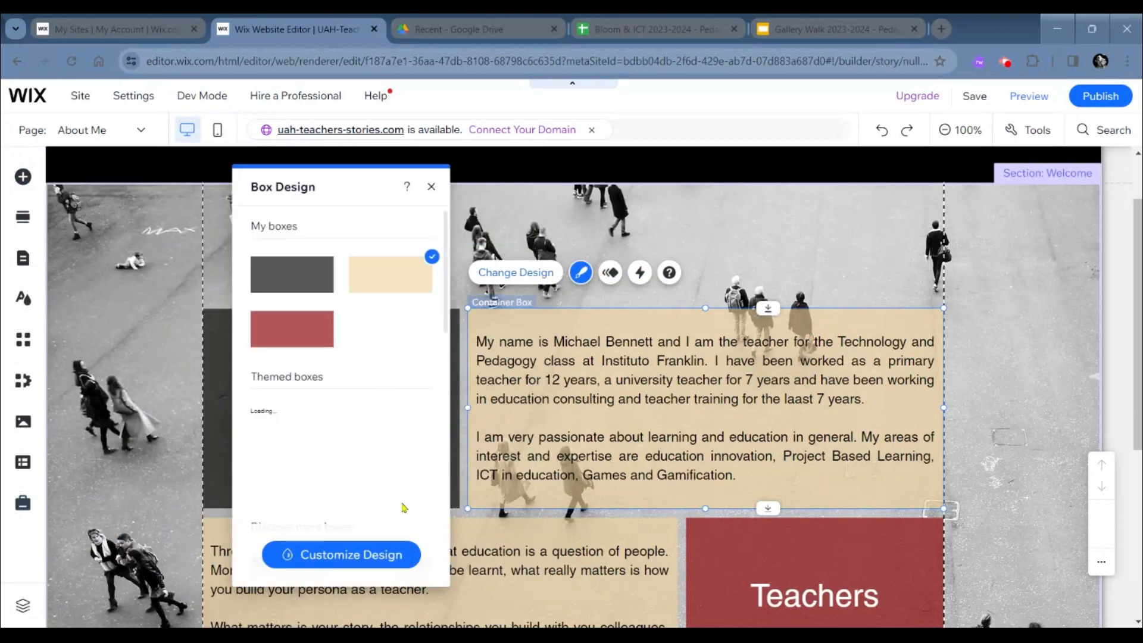
left_click(381, 562)
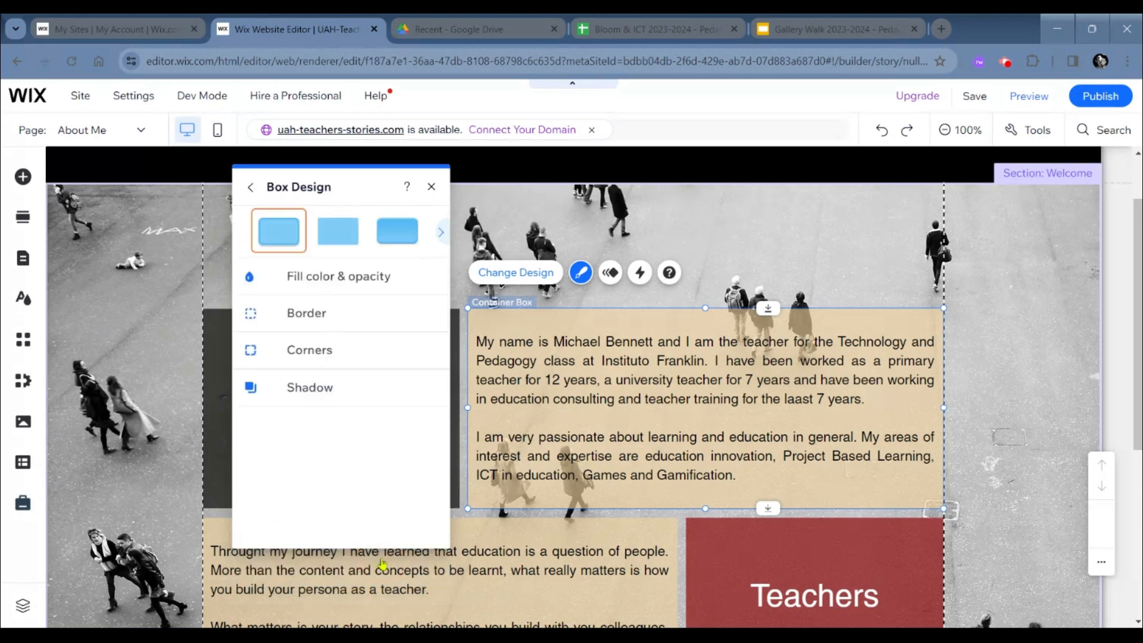
left_click(321, 287)
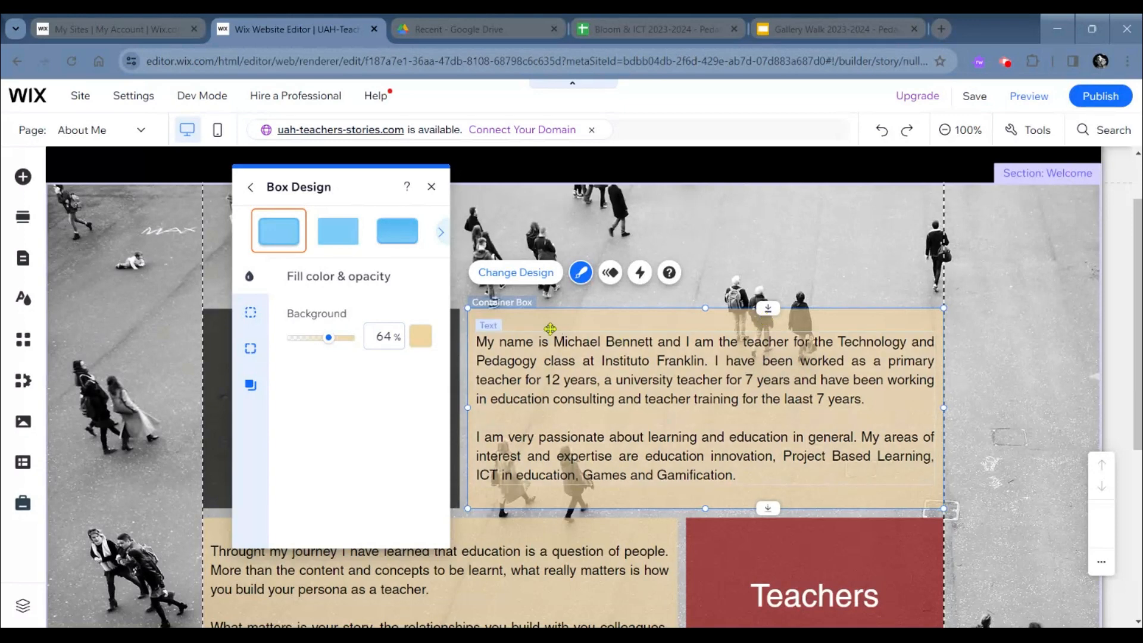
- Examine the border opacity, color and width settings of the introduction container box and close its design options
left_click(250, 312)
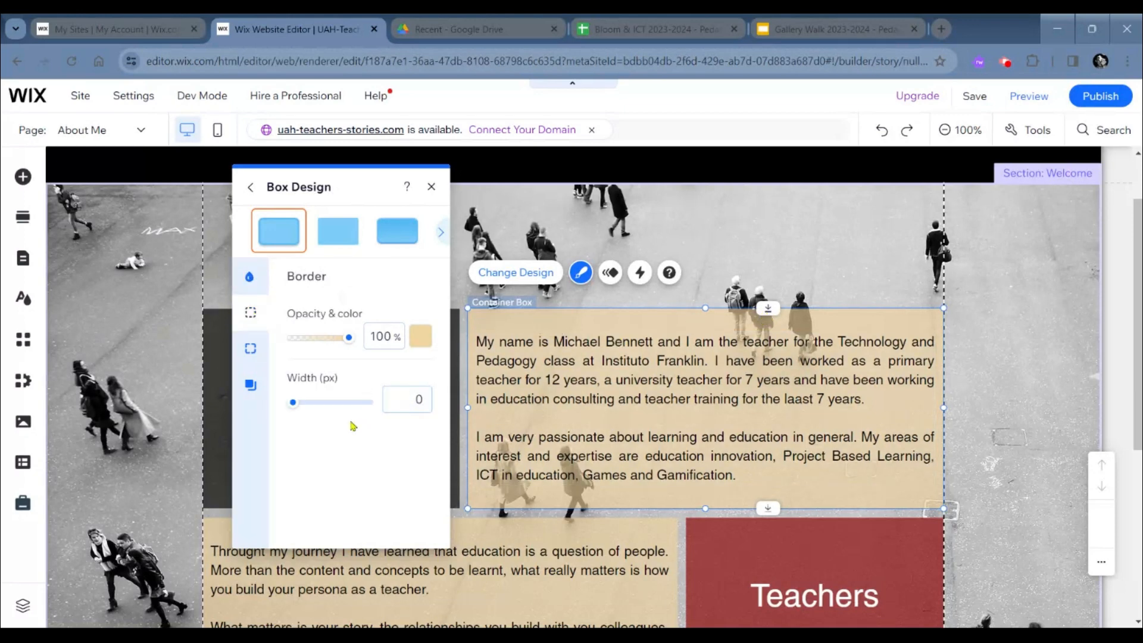
left_click(432, 188)
- Look over the About Me page from the header to the Pedagogy & Technology and Teachers Stories boxes
scroll(404, 424, "down", 1)
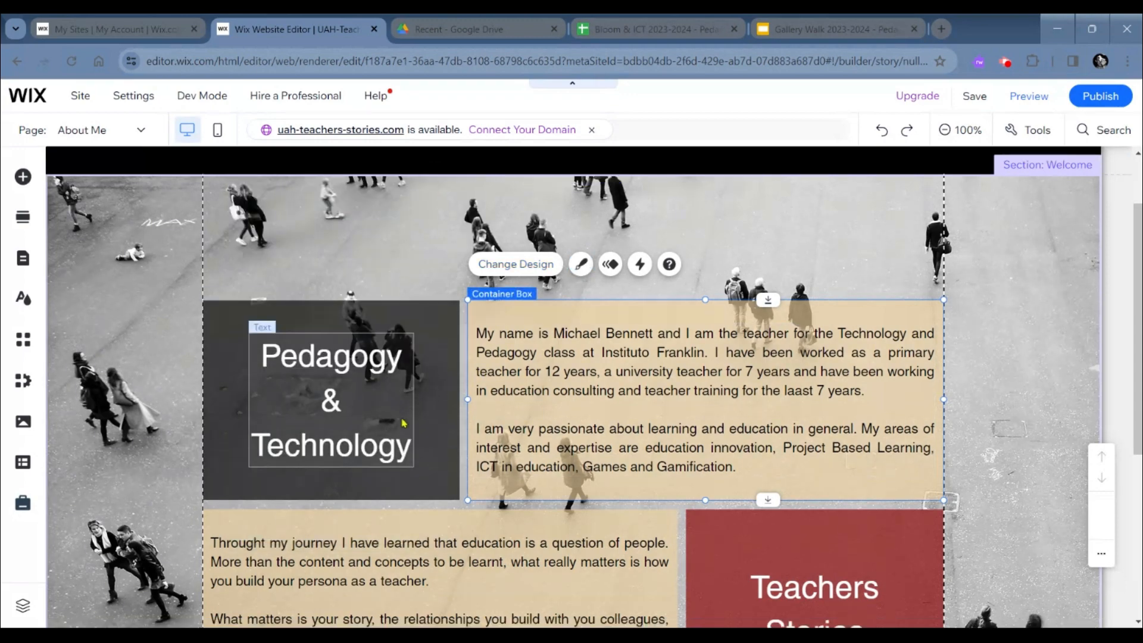
scroll(404, 423, "down", 3)
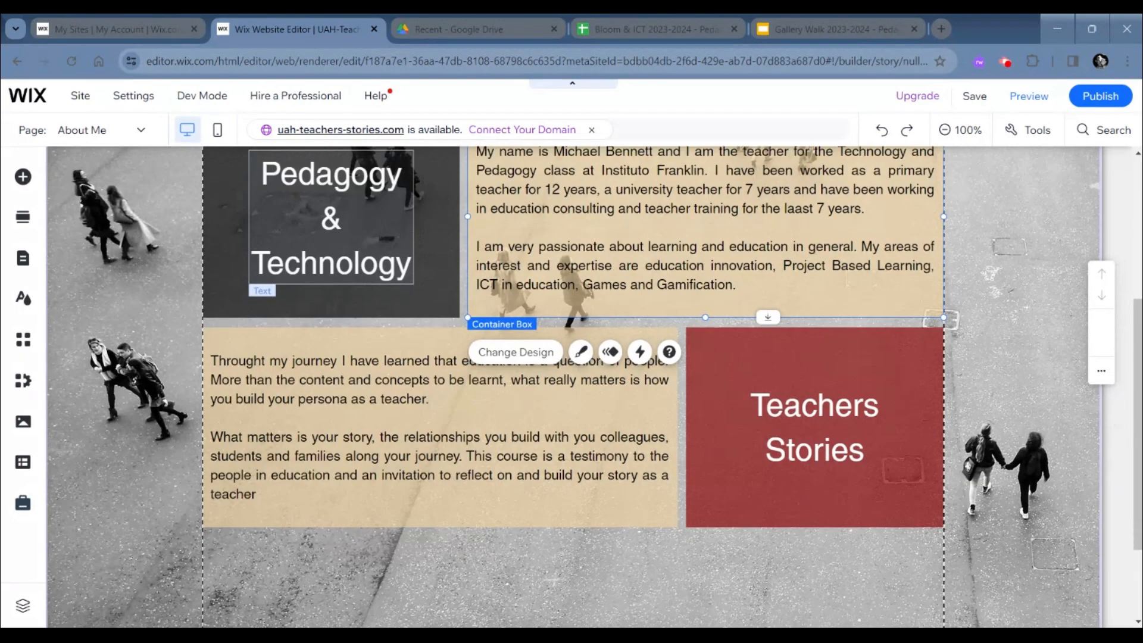
scroll(404, 424, "down", 1)
scroll(404, 423, "up", 2)
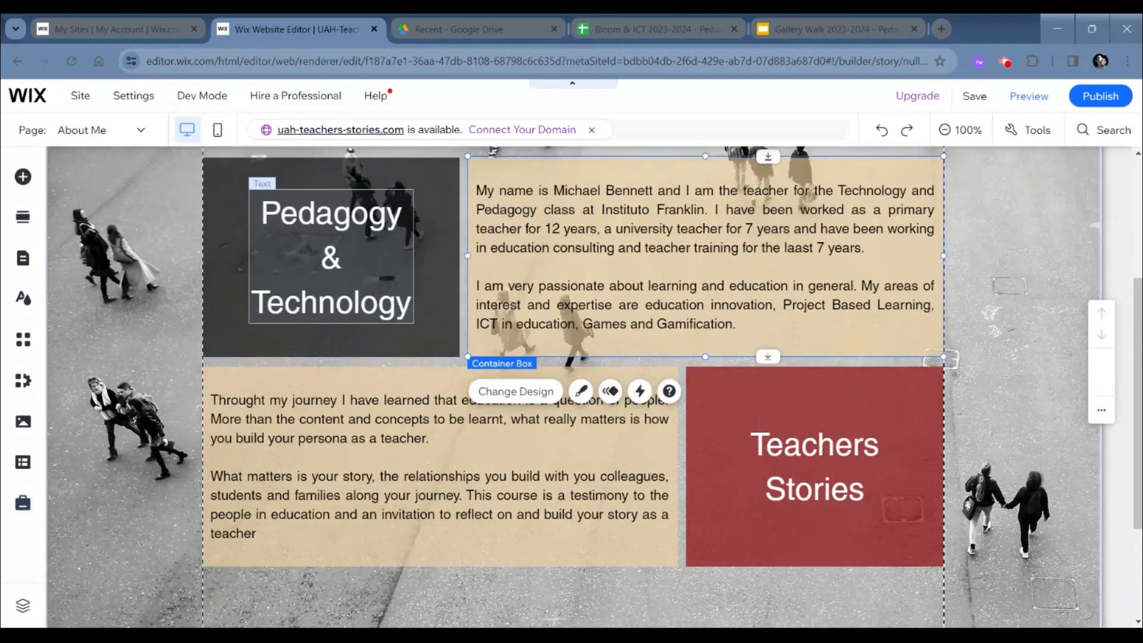
scroll(573, 387, "up", 4)
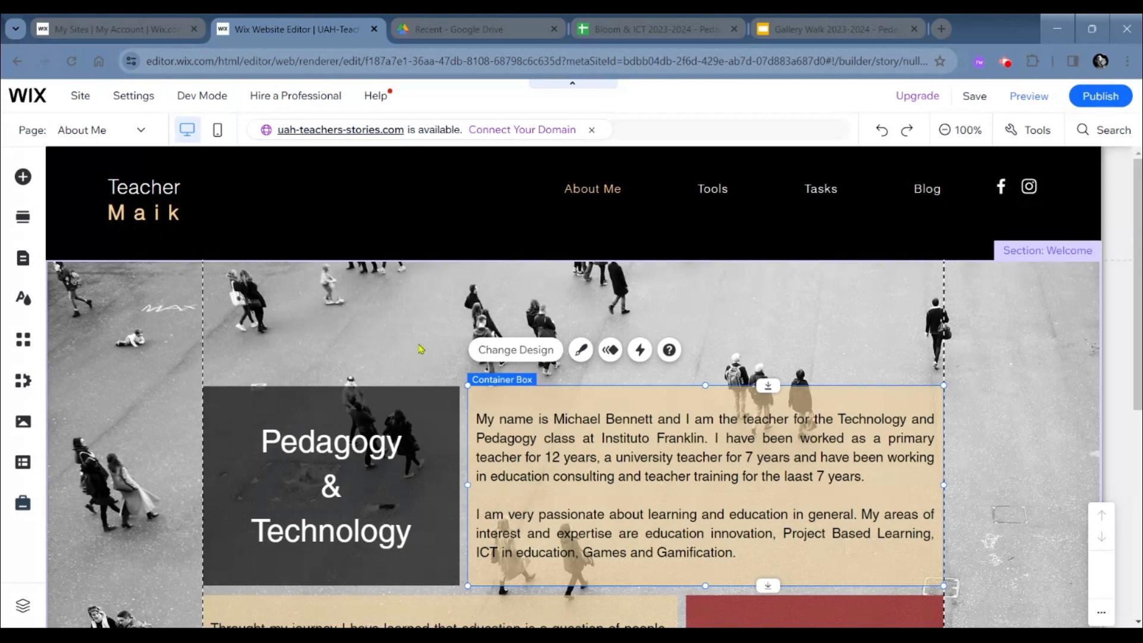
scroll(384, 417, "down", 1)
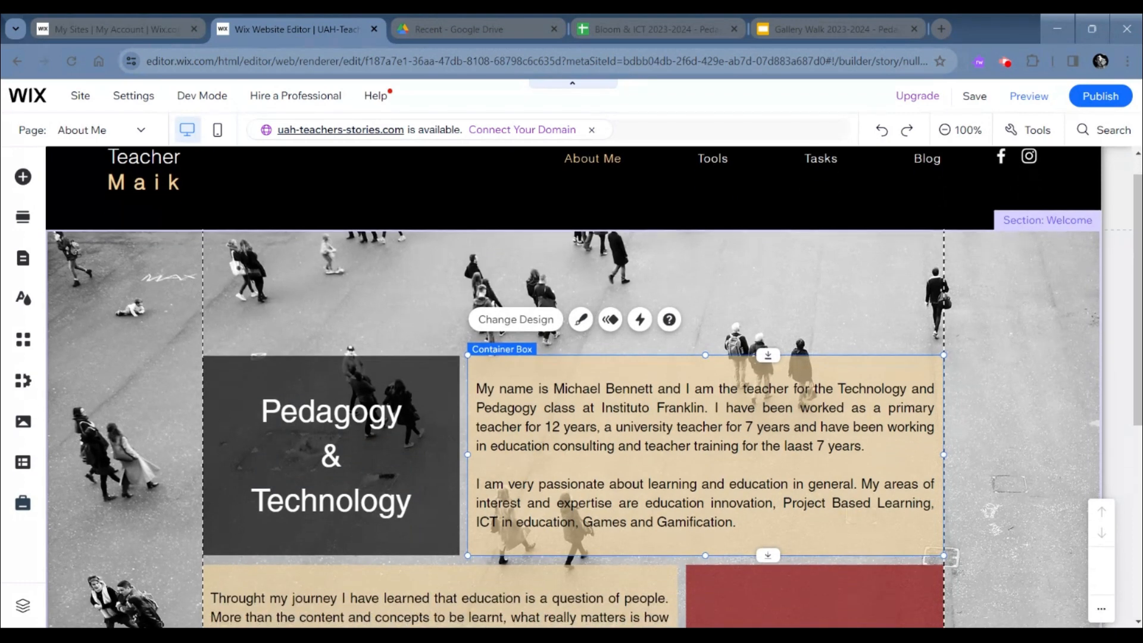
scroll(386, 419, "down", 2)
scroll(386, 419, "down", 4)
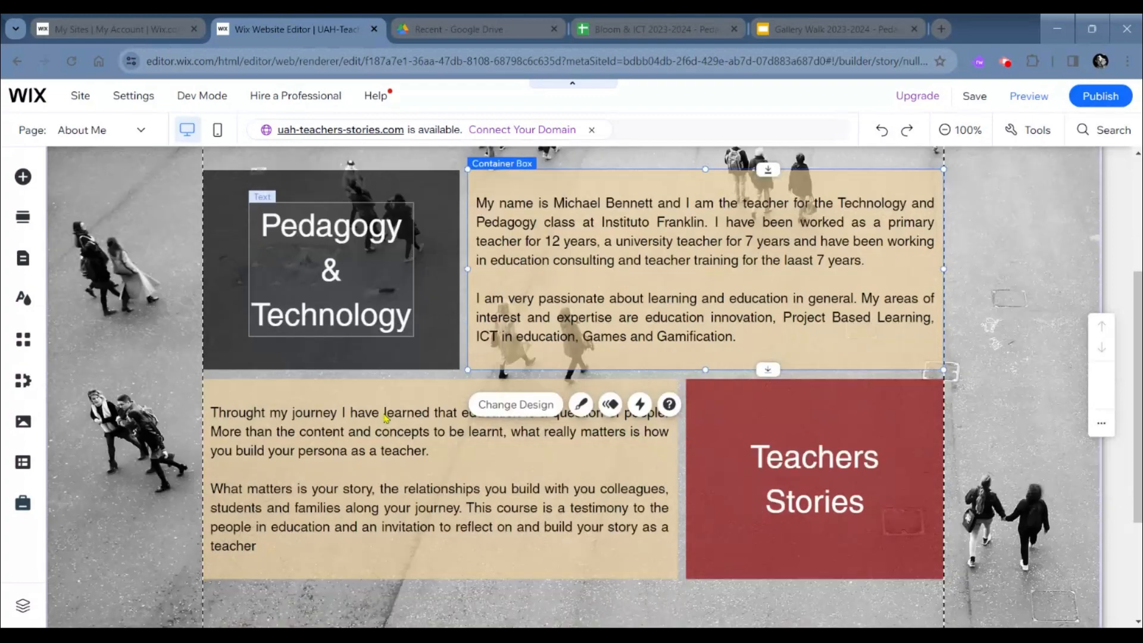
scroll(552, 454, "up", 7)
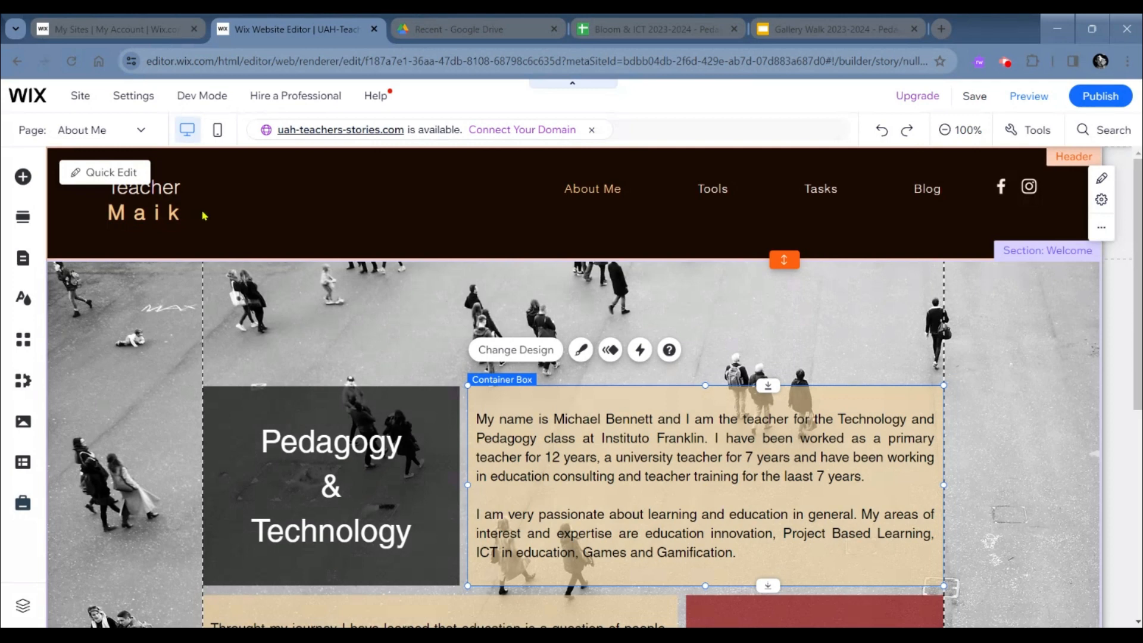
- Delete the copyright and "Powered and secured by Wix" text from the footer
scroll(203, 215, "down", 7)
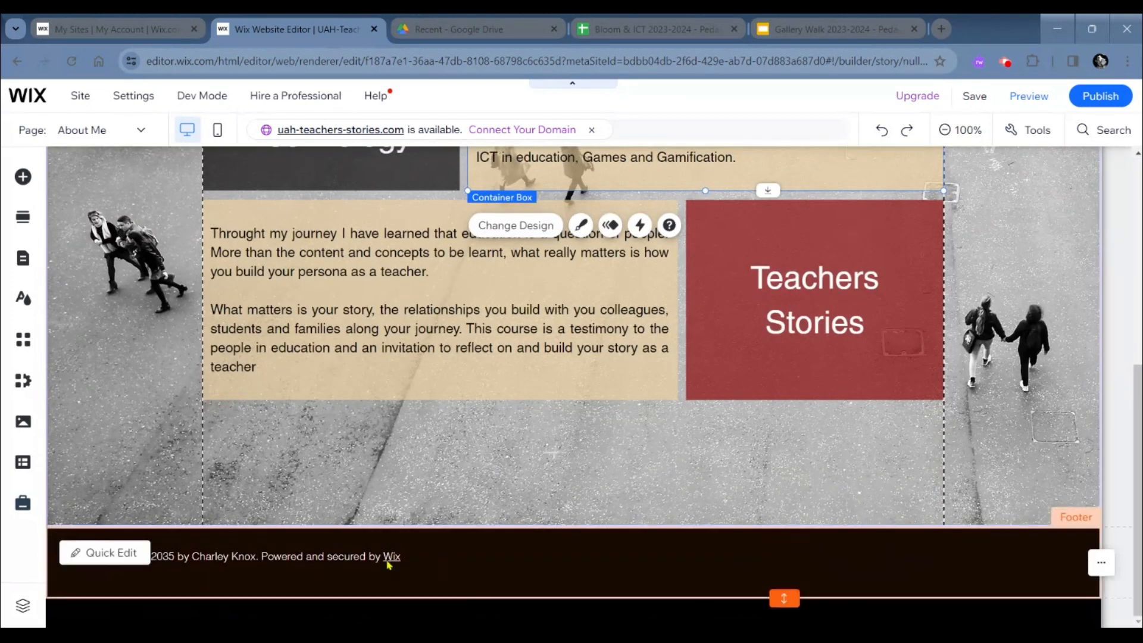
left_click(373, 566)
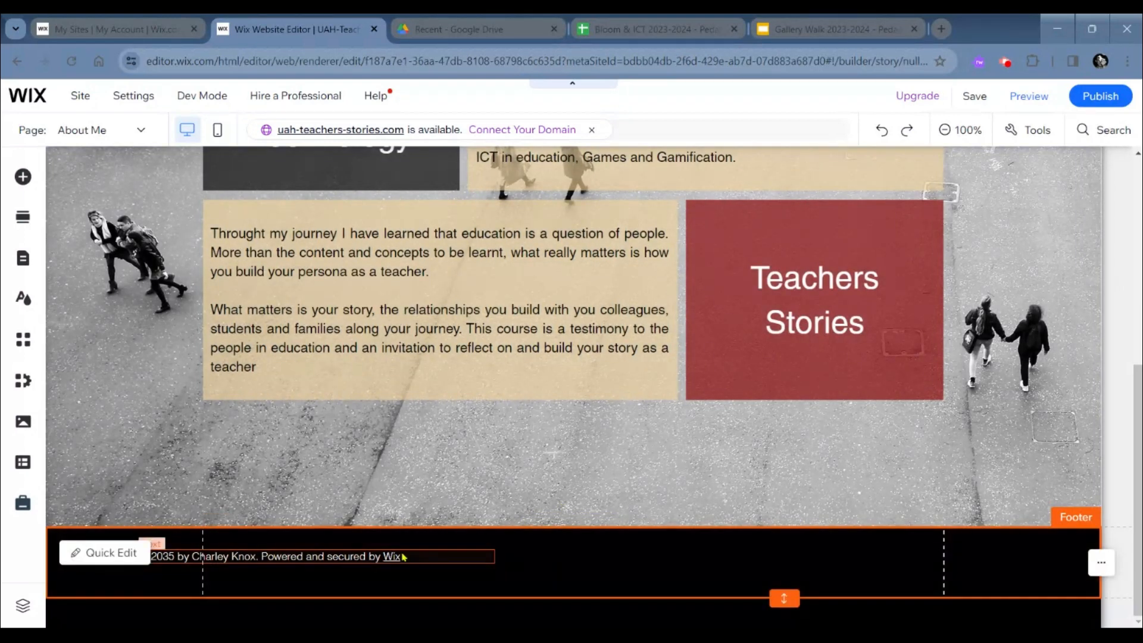
left_click(393, 556)
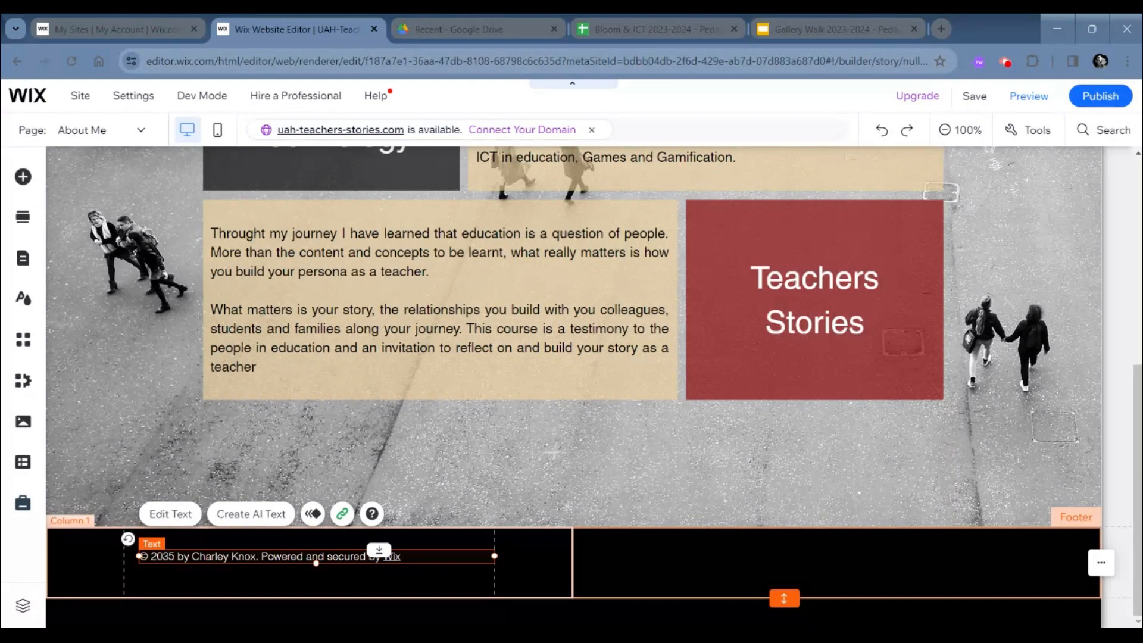
key("Delete")
- Move the social bar with the Facebook and Instagram icons out of the header to the space beside the introduction box
scroll(642, 503, "up", 3)
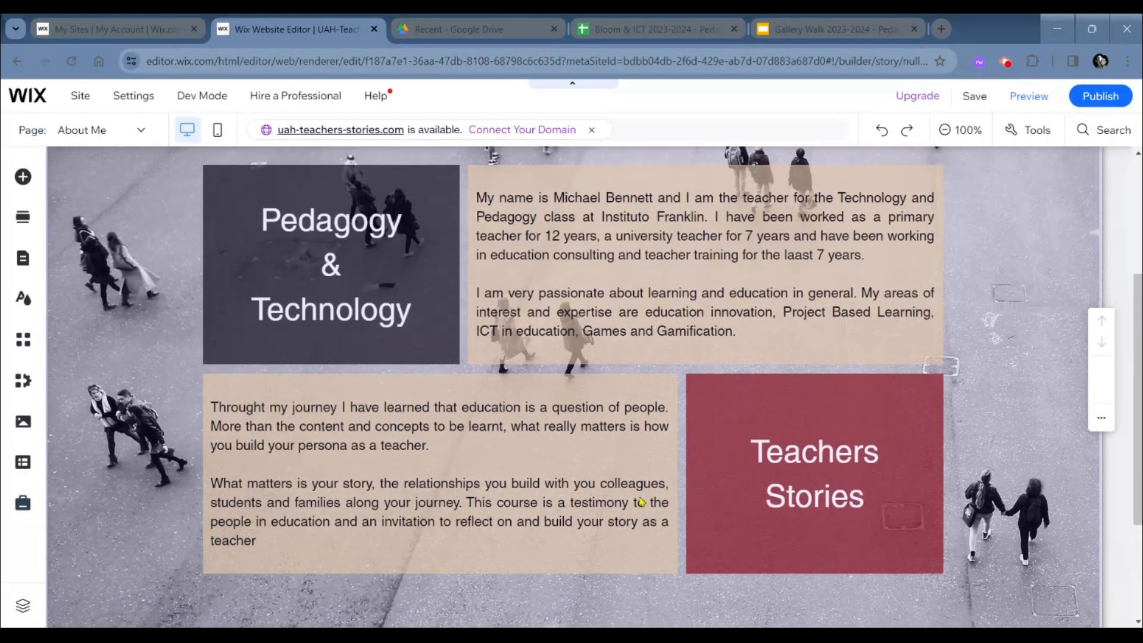
scroll(642, 502, "up", 4)
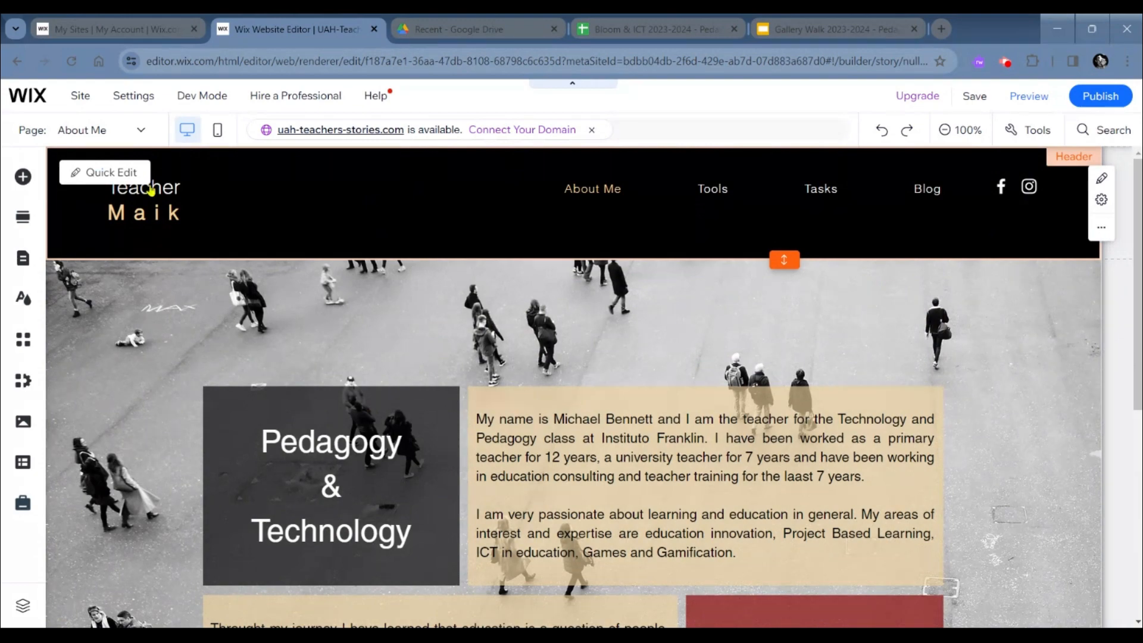
scroll(286, 262, "down", 7)
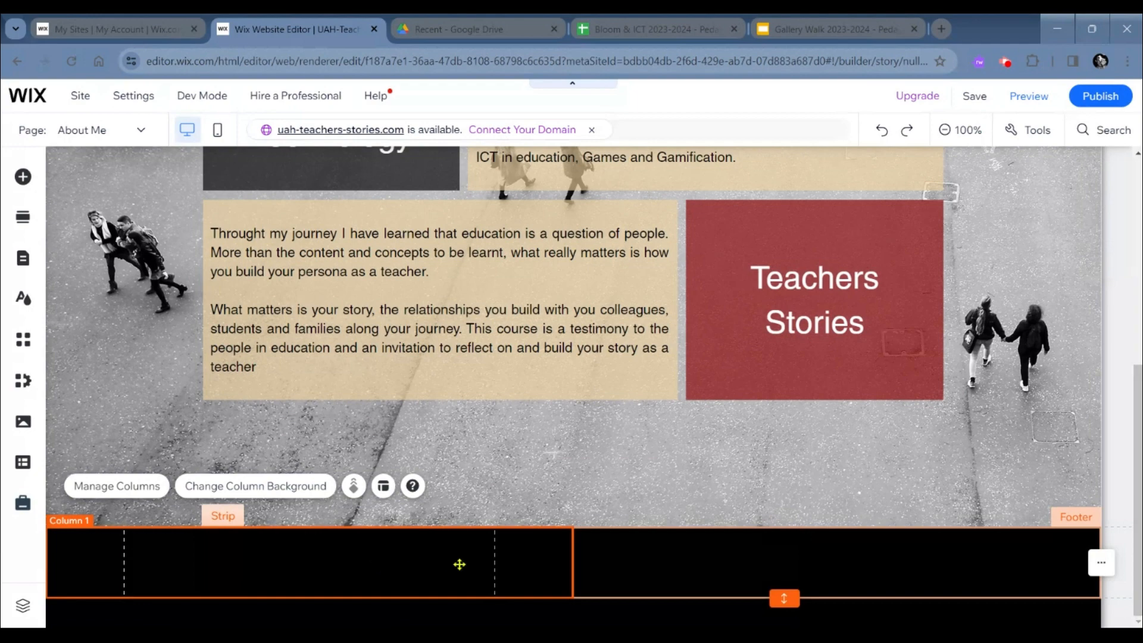
scroll(459, 564, "up", 7)
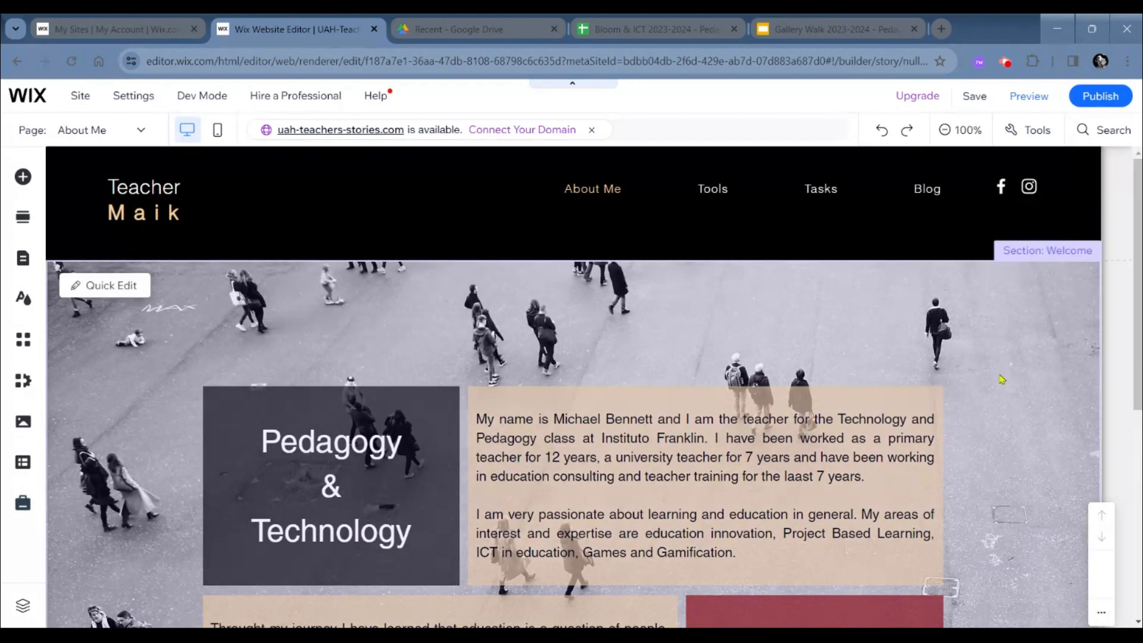
left_click(1043, 193)
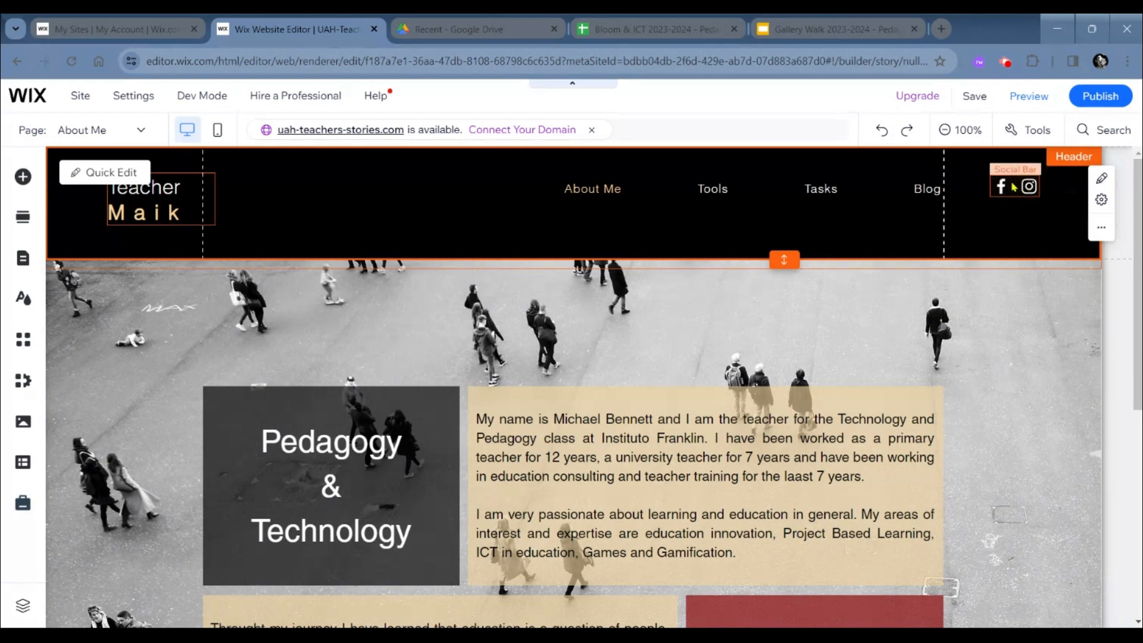
left_click_drag(1014, 187, 996, 478)
scroll(996, 476, "down", 3)
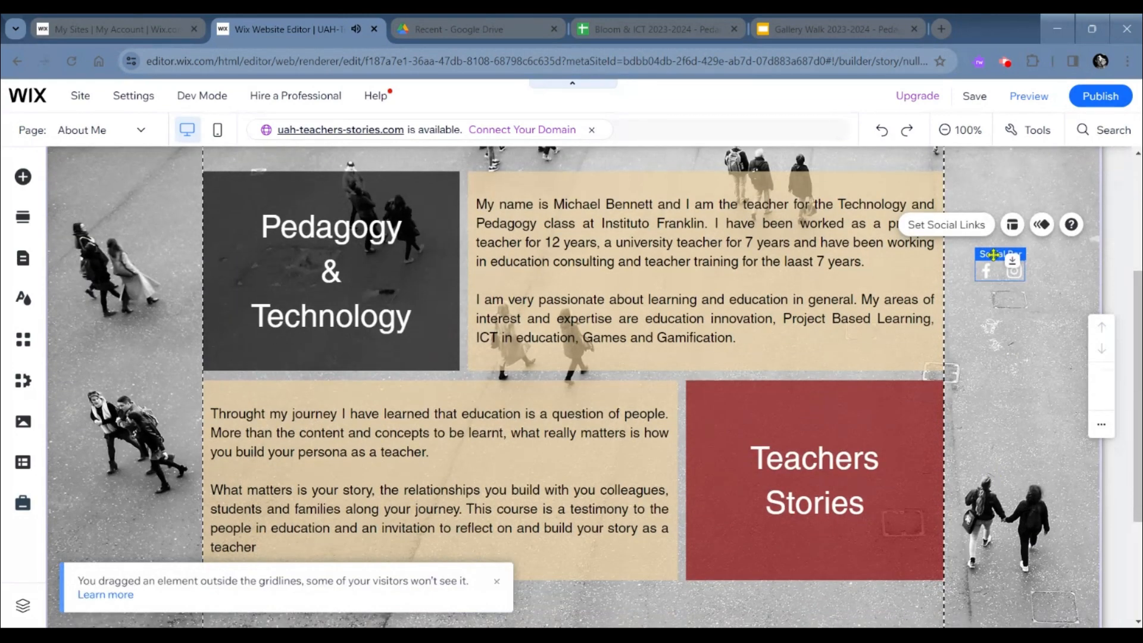
- Move the social bar from the Welcome section down into the second column of the footer
right_click(983, 568)
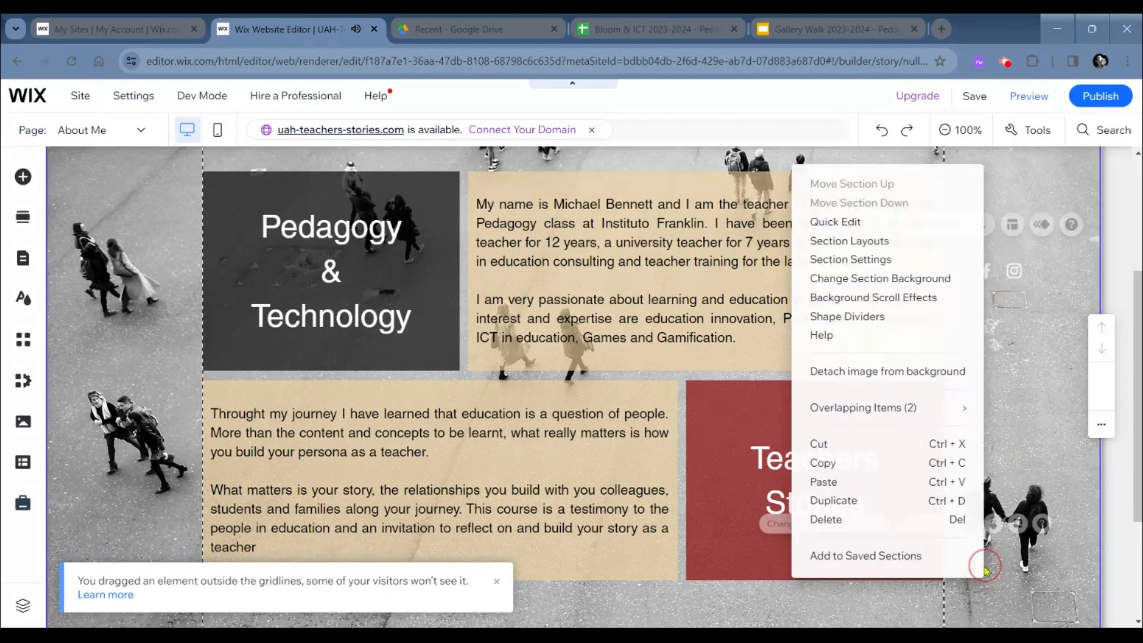
scroll(985, 571, "down", 1)
scroll(985, 570, "down", 1)
left_click(1004, 514)
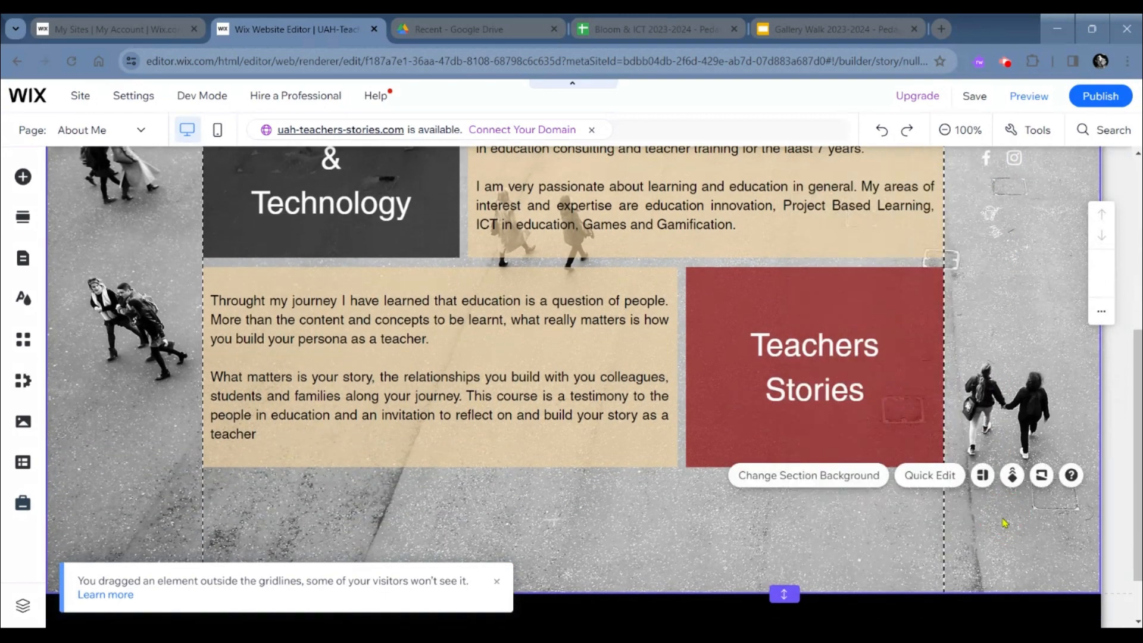
scroll(1005, 522, "up", 2)
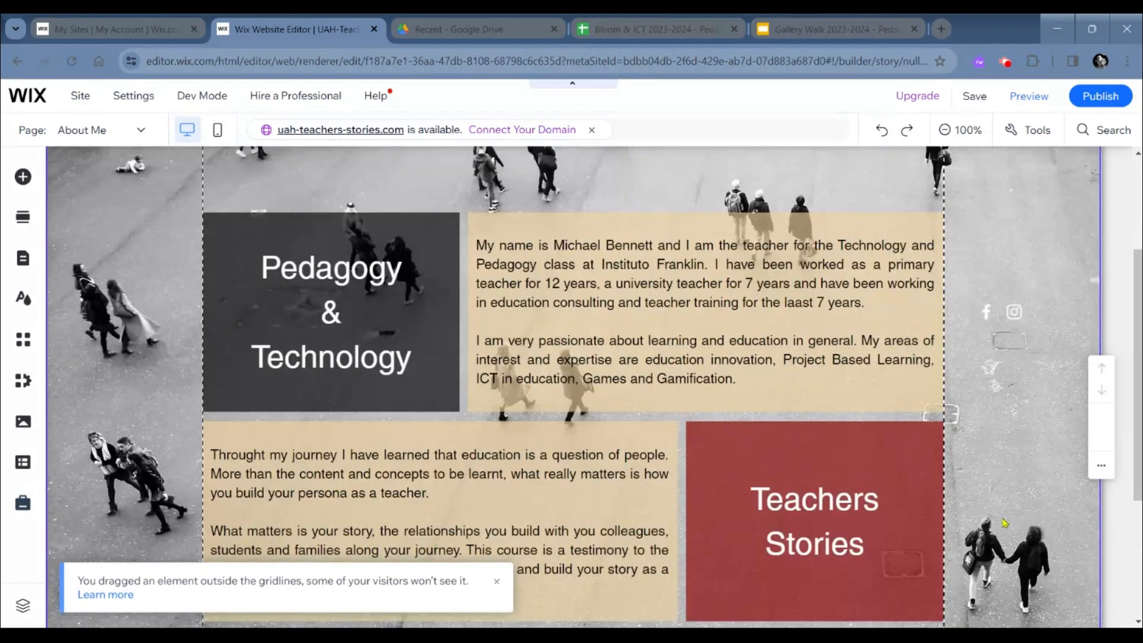
left_click(990, 313)
left_click_drag(990, 313, 988, 550)
scroll(989, 552, "down", 2)
scroll(989, 552, "down", 2)
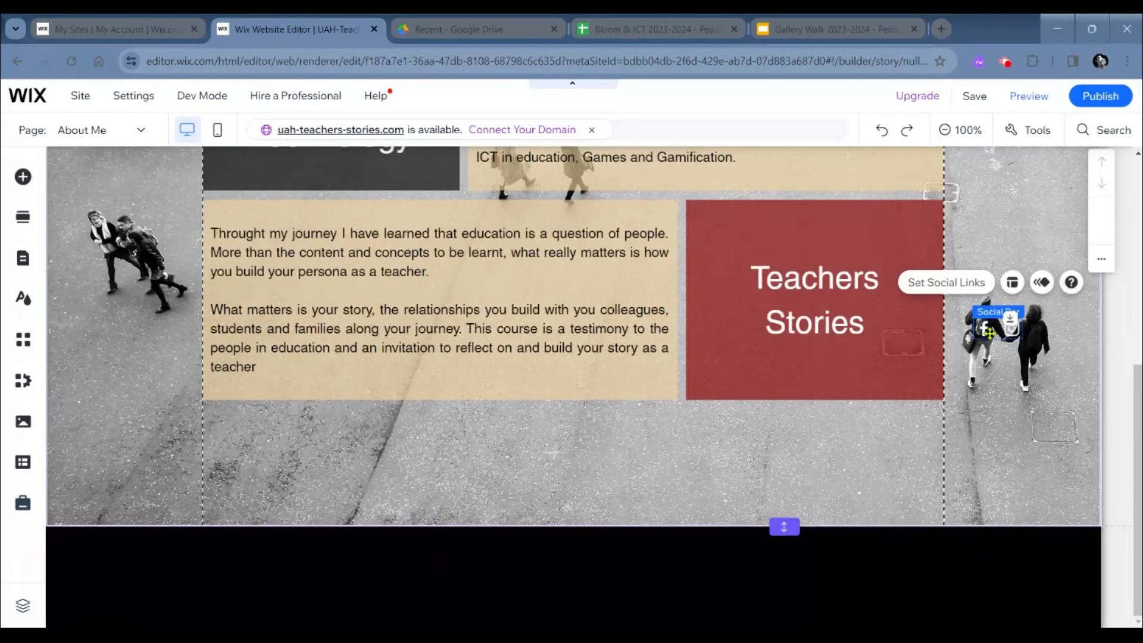
left_click_drag(984, 328, 887, 562)
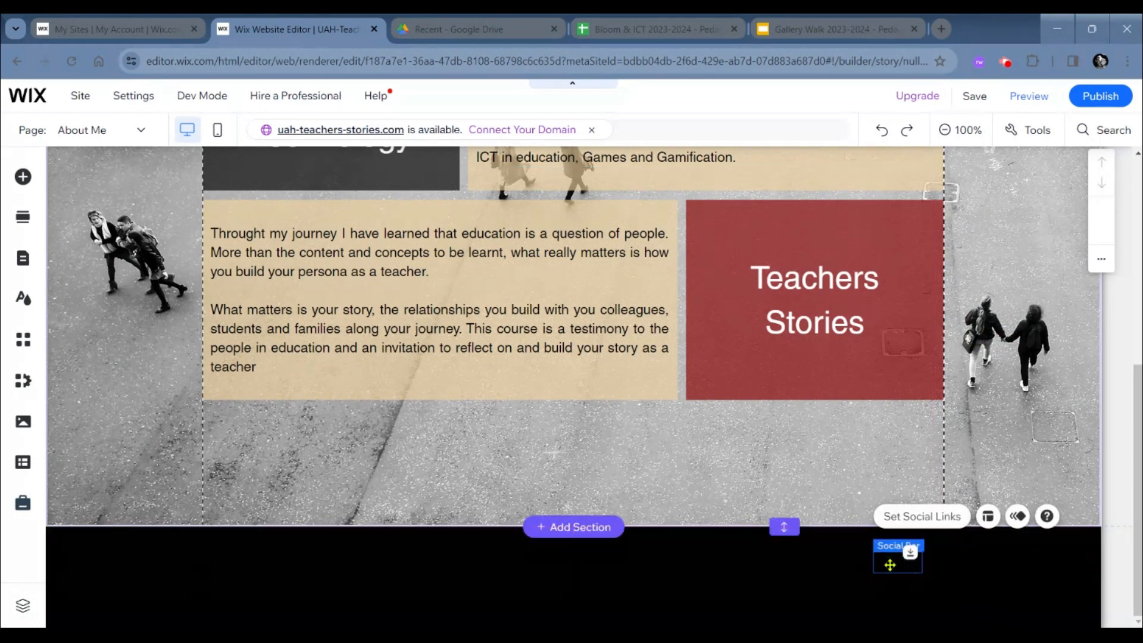
- Remove the Facebook icon from the footer's social bar and add a white Twitter bird icon found by searching for "twitter"
left_click(946, 515)
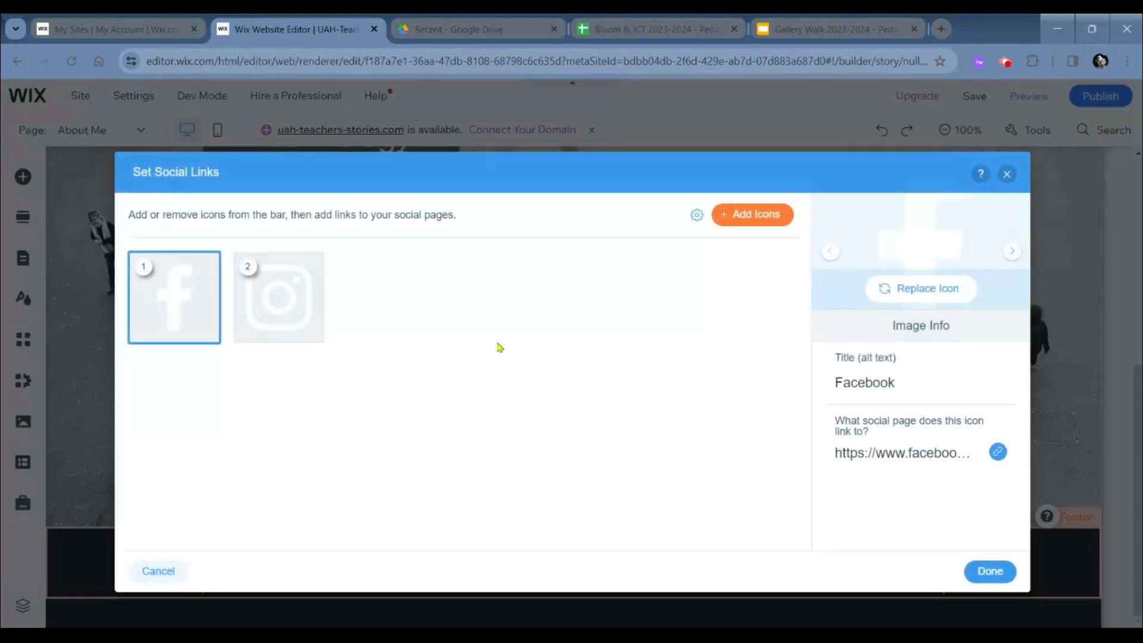
left_click(207, 330)
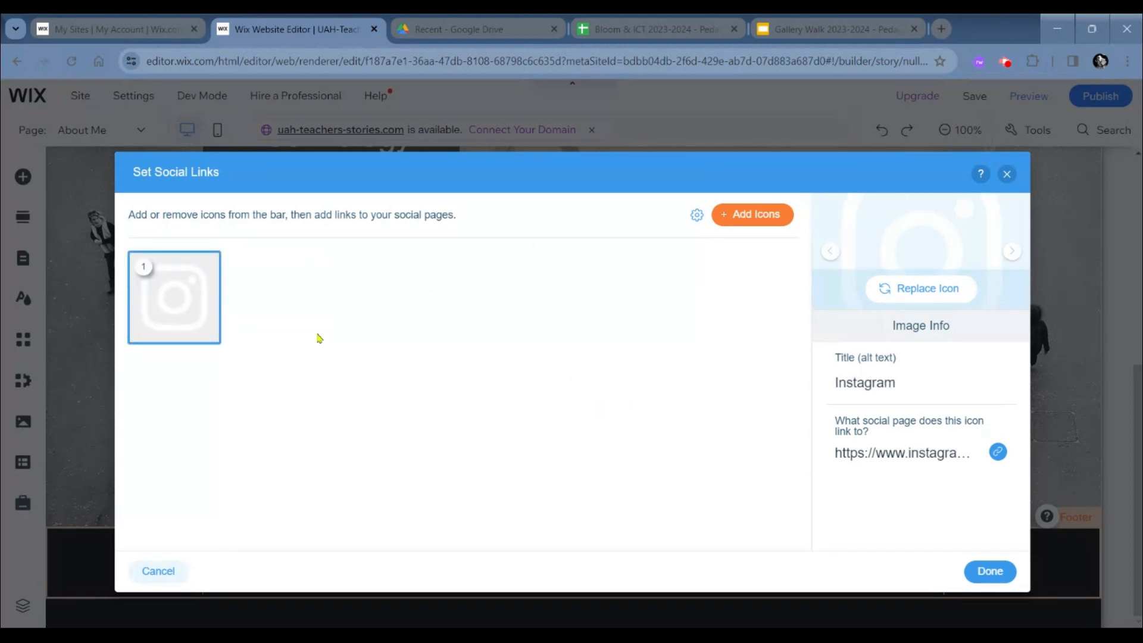
left_click(733, 225)
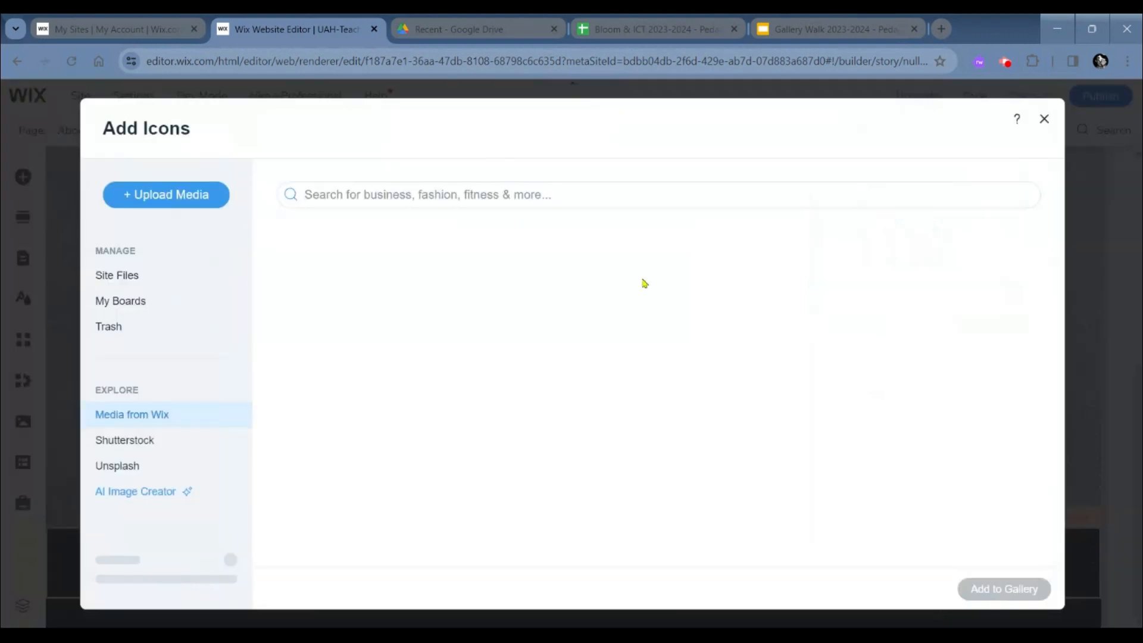
left_click(476, 198)
type("twitter")
left_click(339, 413)
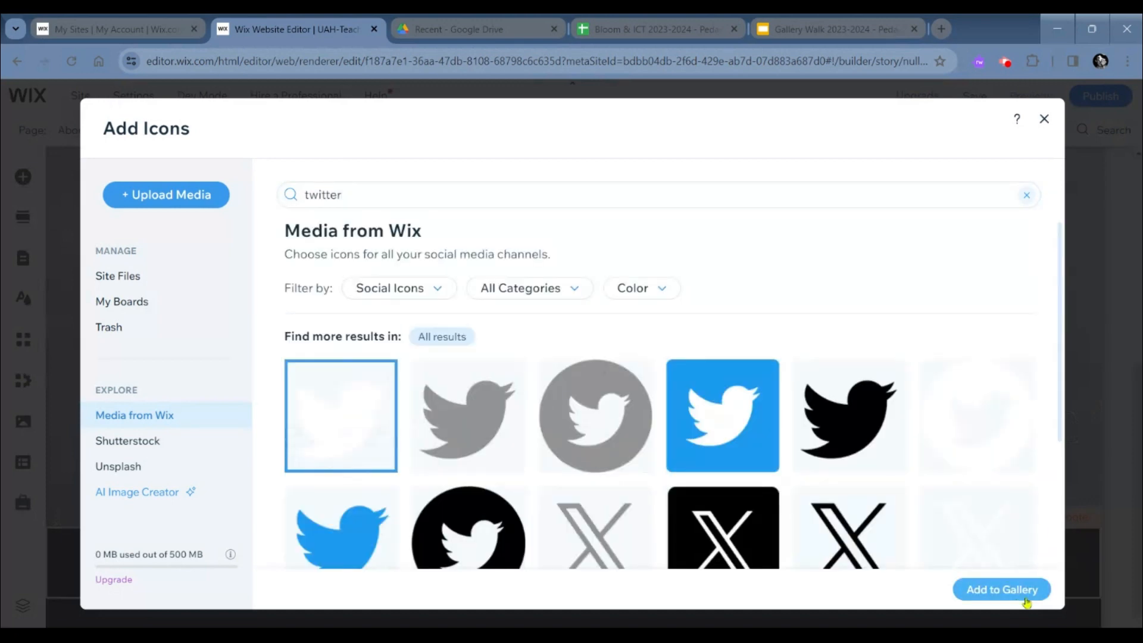
left_click(1020, 589)
- Search the Wix icons for "linked in" and add a white LinkedIn icon to the social bar
left_click(747, 226)
left_click(503, 191)
type("linked in")
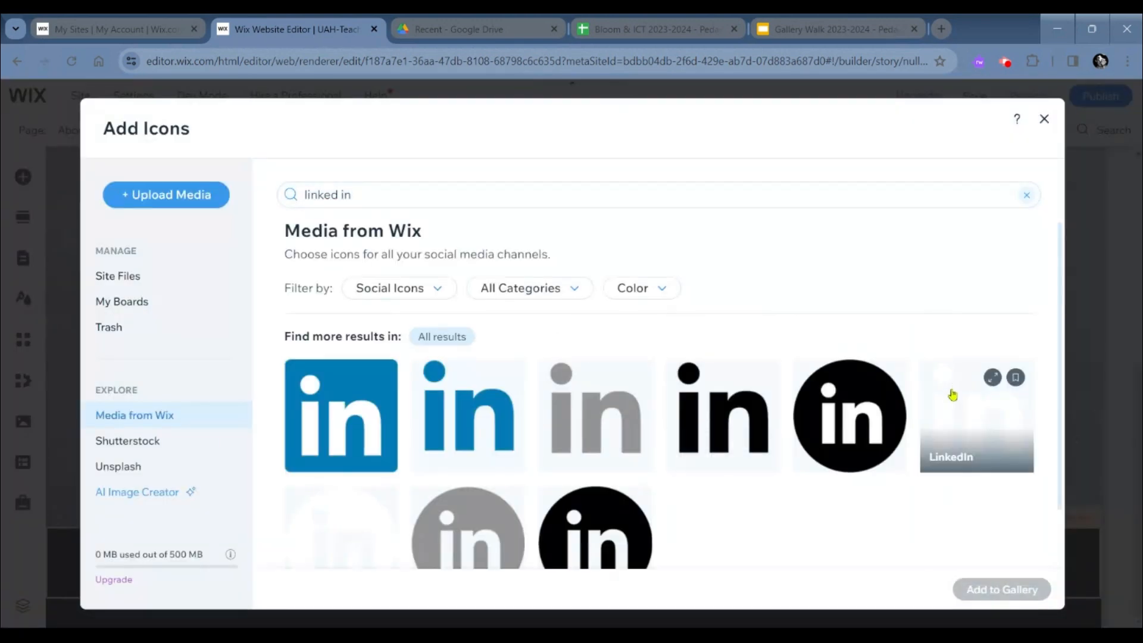
left_click(340, 413)
left_click(1006, 589)
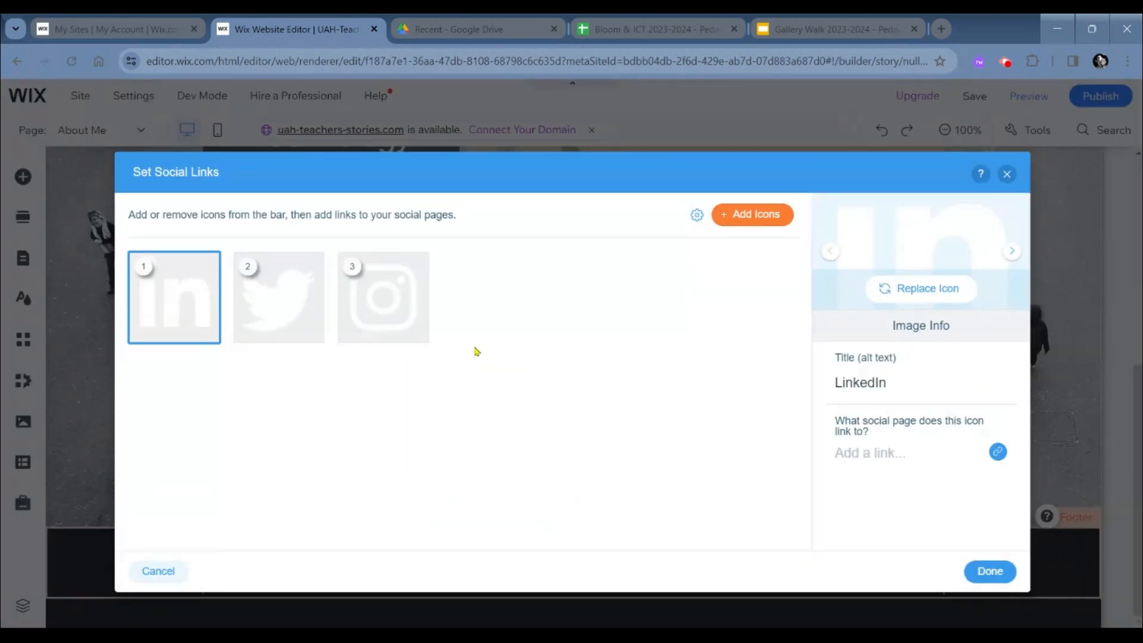
- View the link options of the LinkedIn icon, cancel them without adding a link and apply the social bar changes
left_click(883, 456)
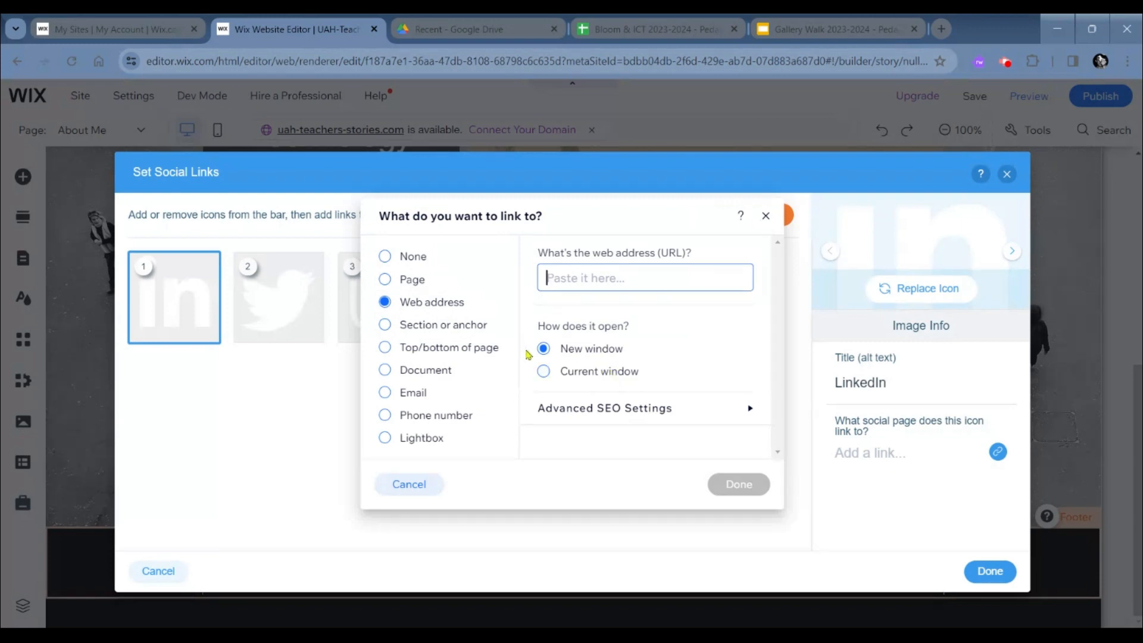
left_click(417, 494)
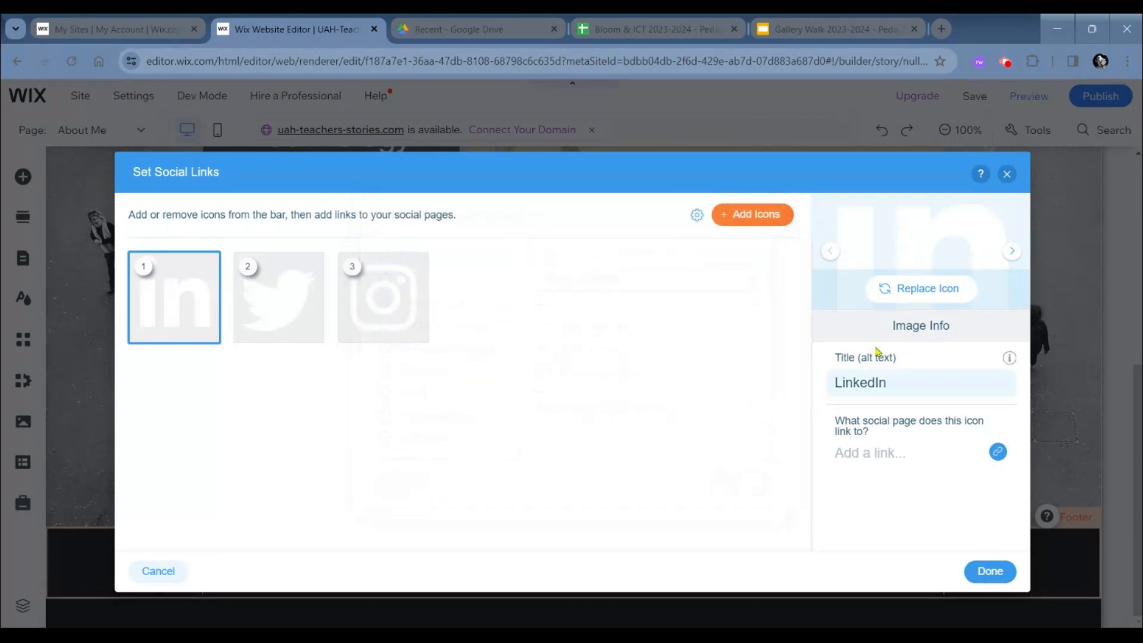
left_click(980, 573)
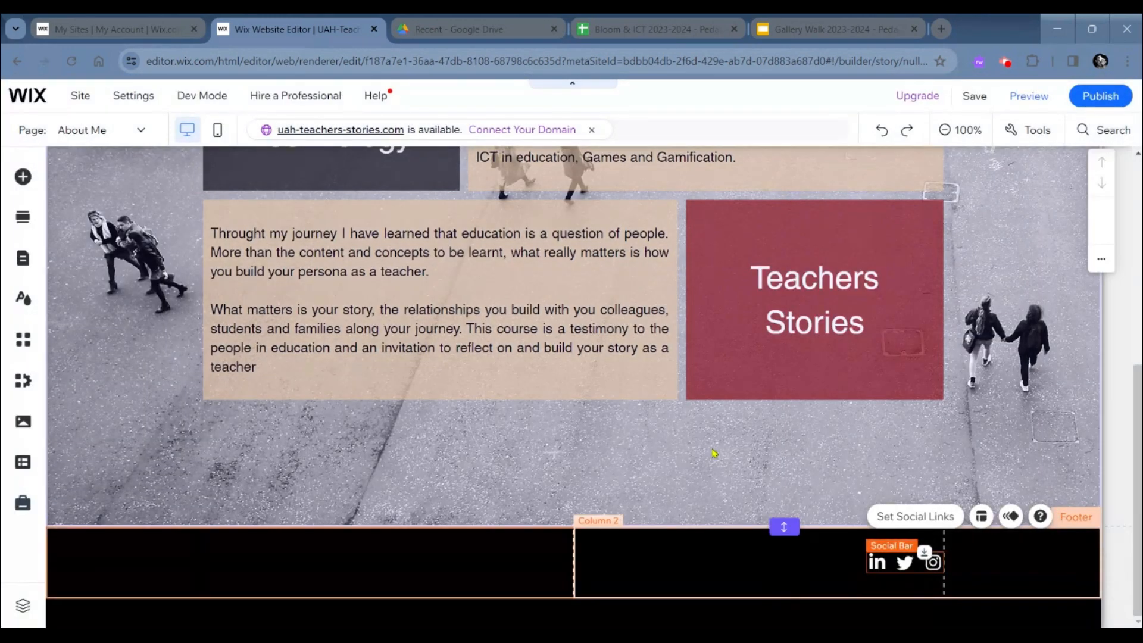
- Open the Tasks page in the editor and look over its introductory heading section
scroll(715, 453, "up", 6)
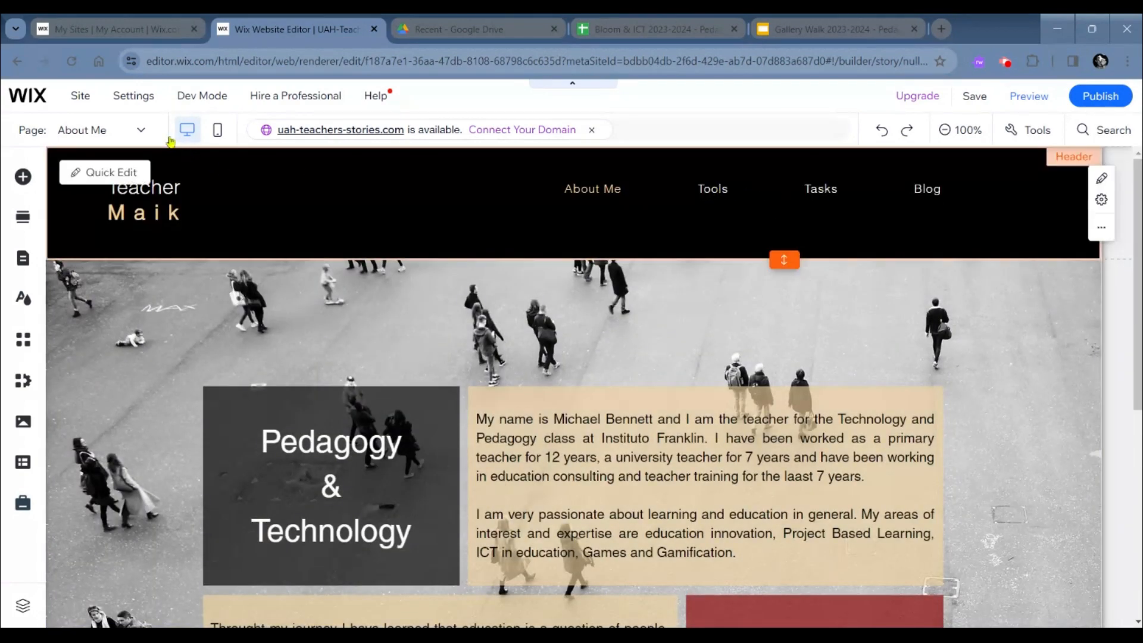
left_click(143, 130)
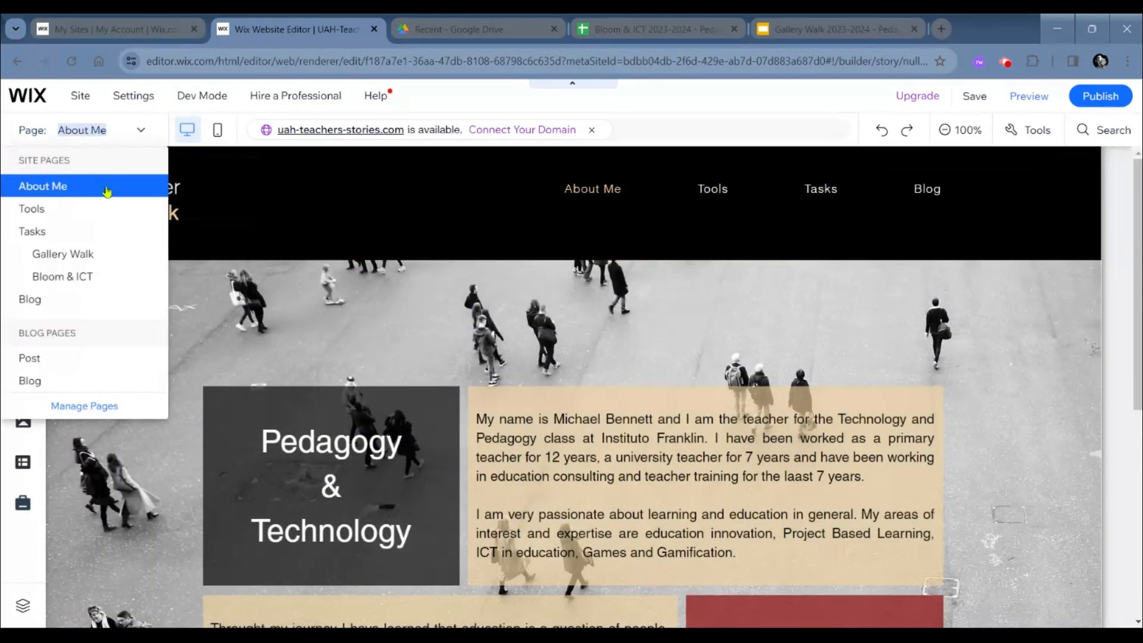
left_click(56, 231)
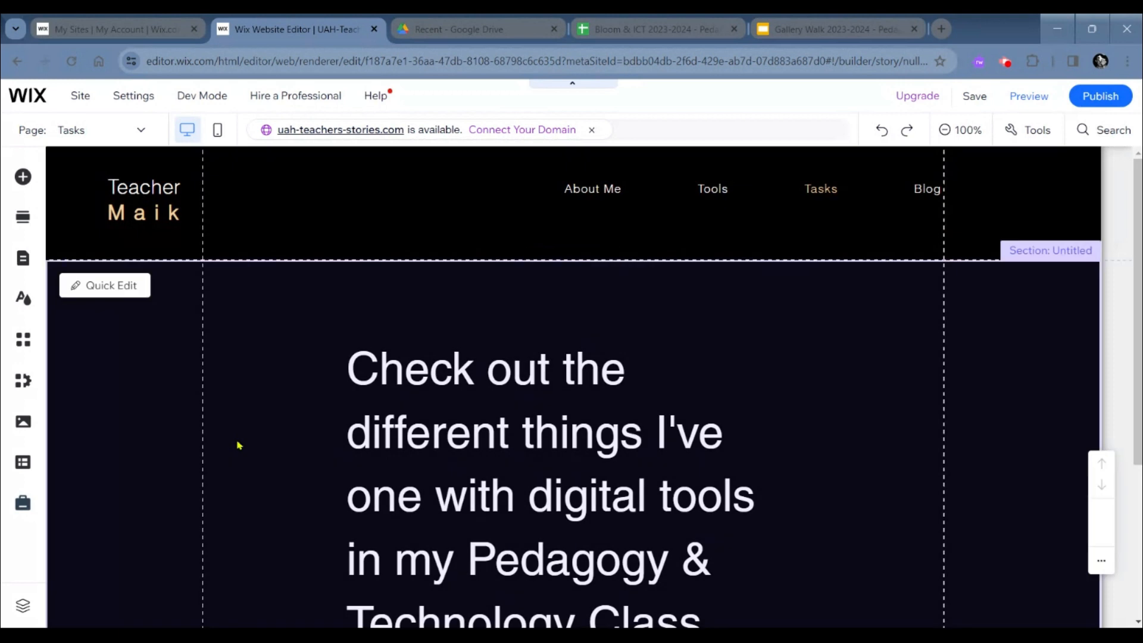
scroll(238, 446, "down", 1)
scroll(238, 445, "down", 1)
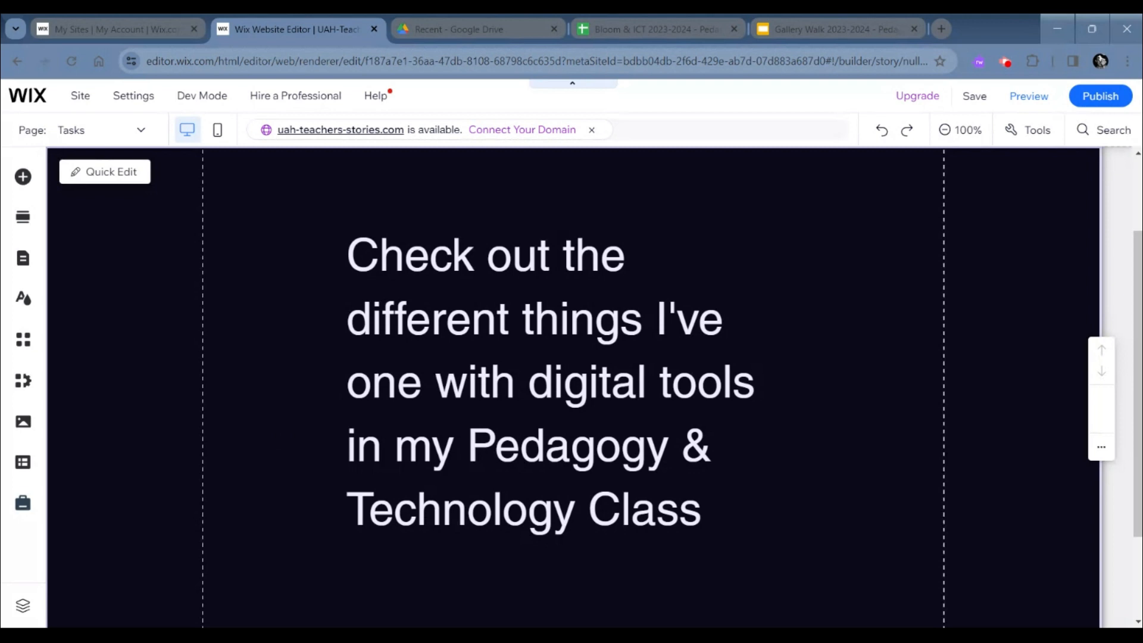
scroll(238, 446, "up", 2)
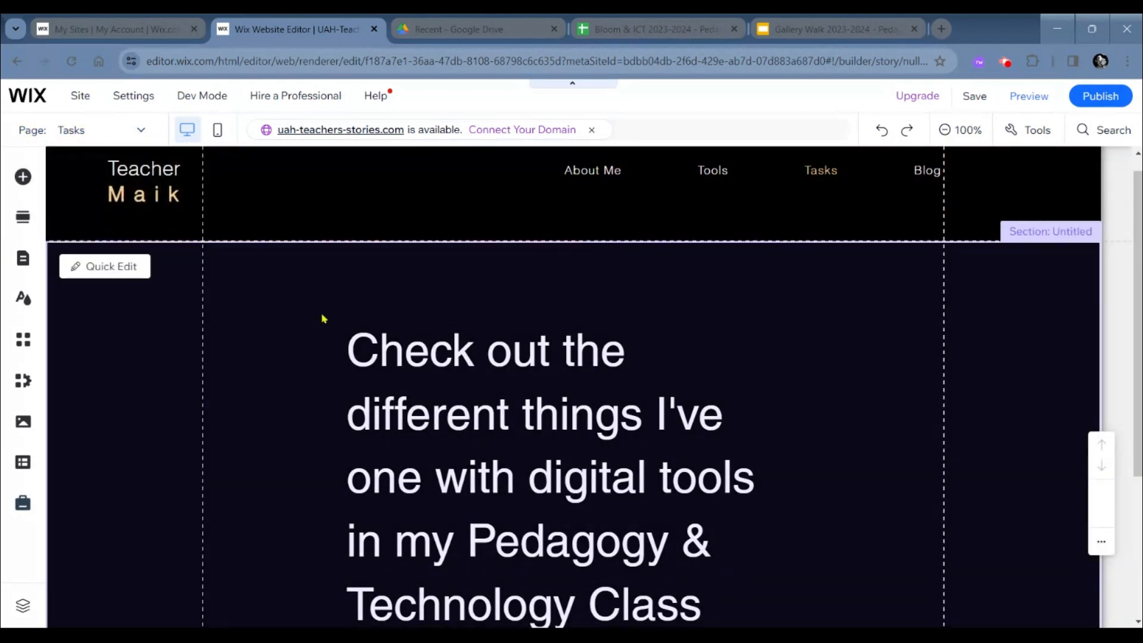
scroll(322, 318, "down", 1)
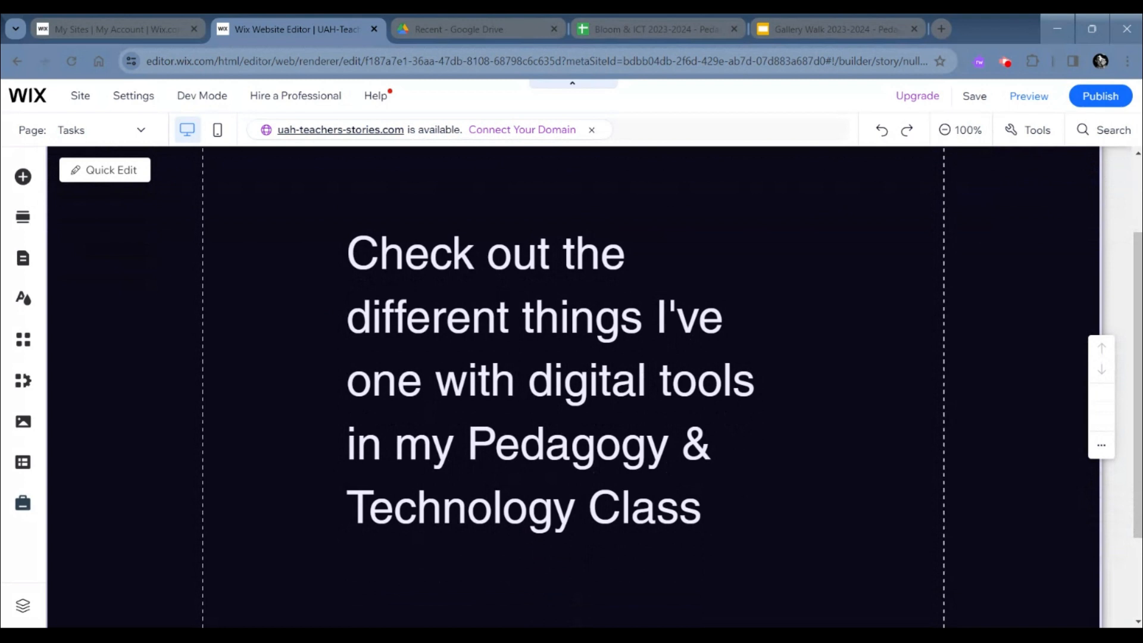
scroll(573, 387, "down", 1)
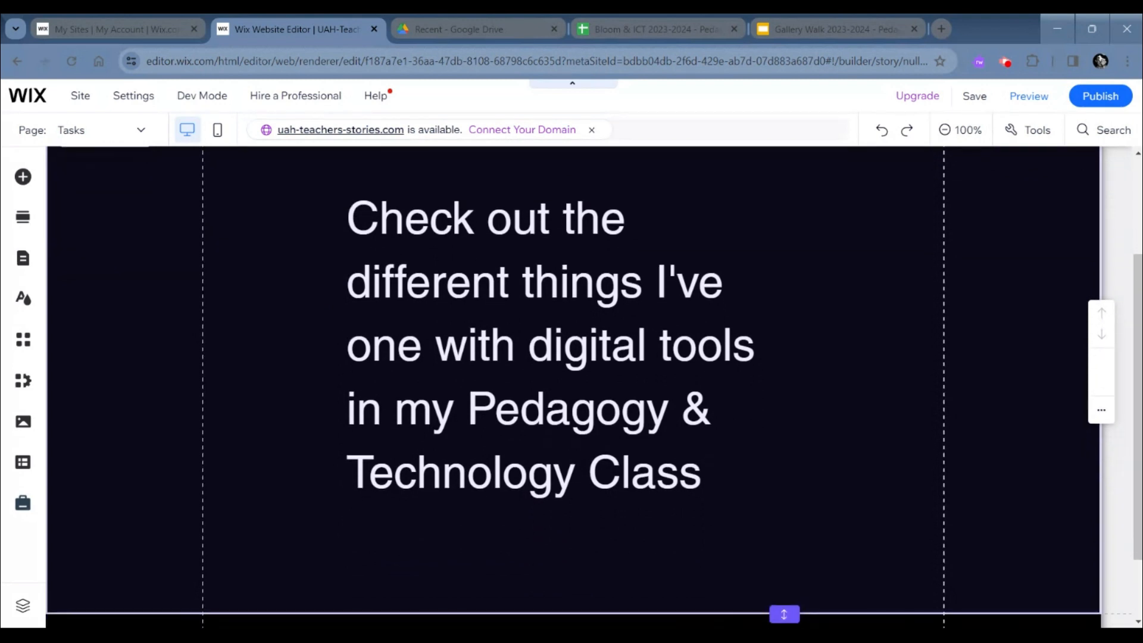
scroll(573, 387, "up", 1)
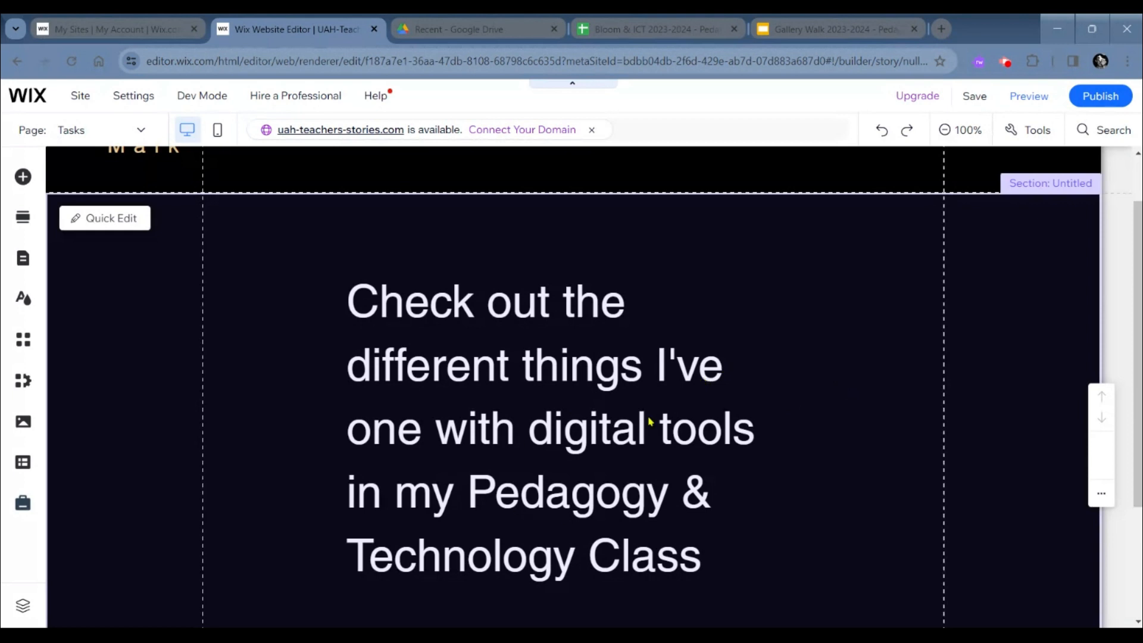
scroll(494, 444, "down", 1)
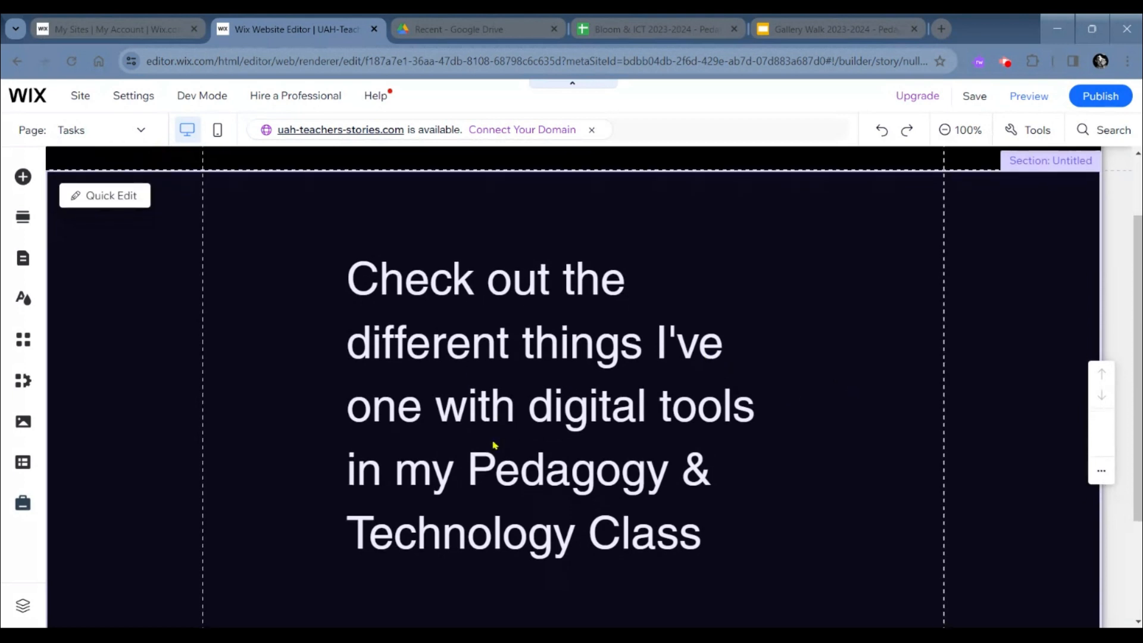
scroll(507, 407, "up", 1)
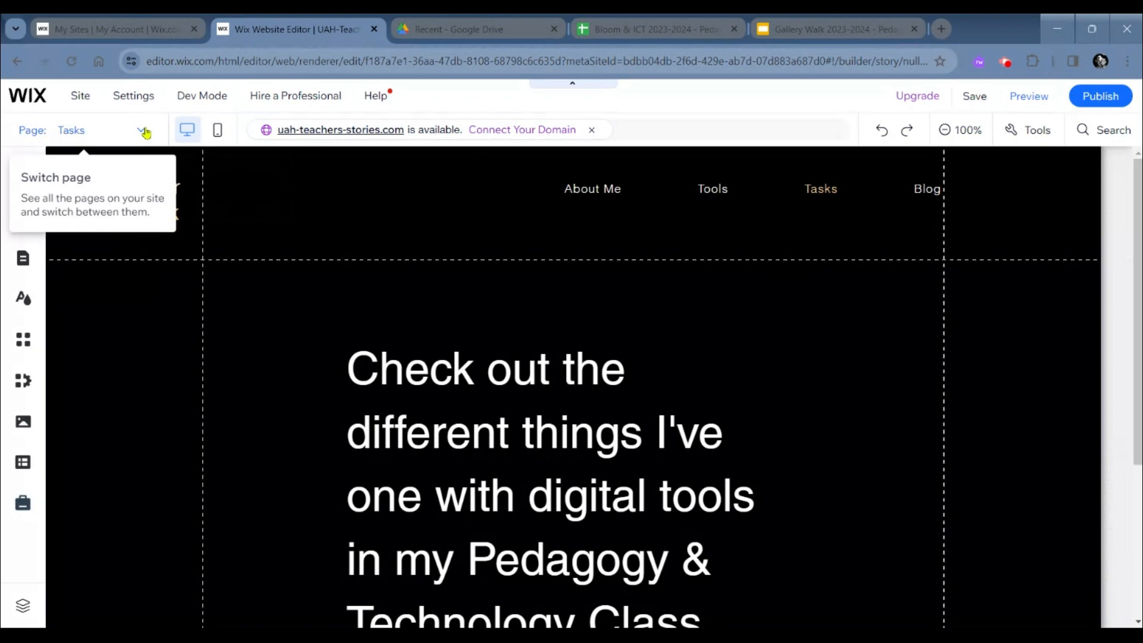
- Open the Gallery Walk page in the editor and examine its introductory text and the embedded Google Slides presentation
left_click(143, 130)
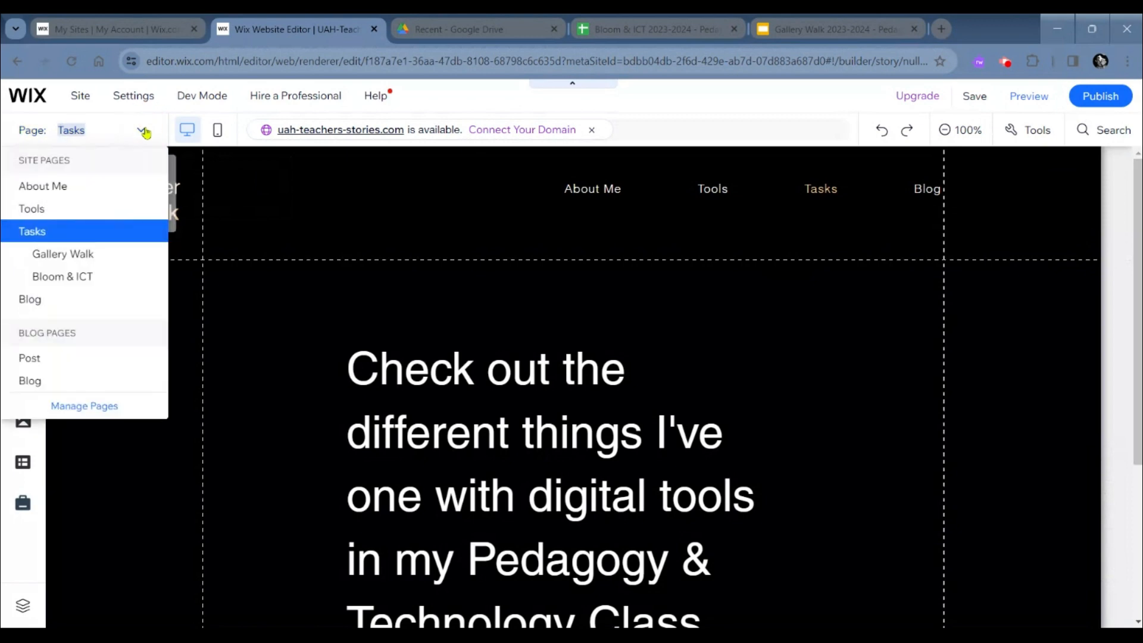
left_click(81, 256)
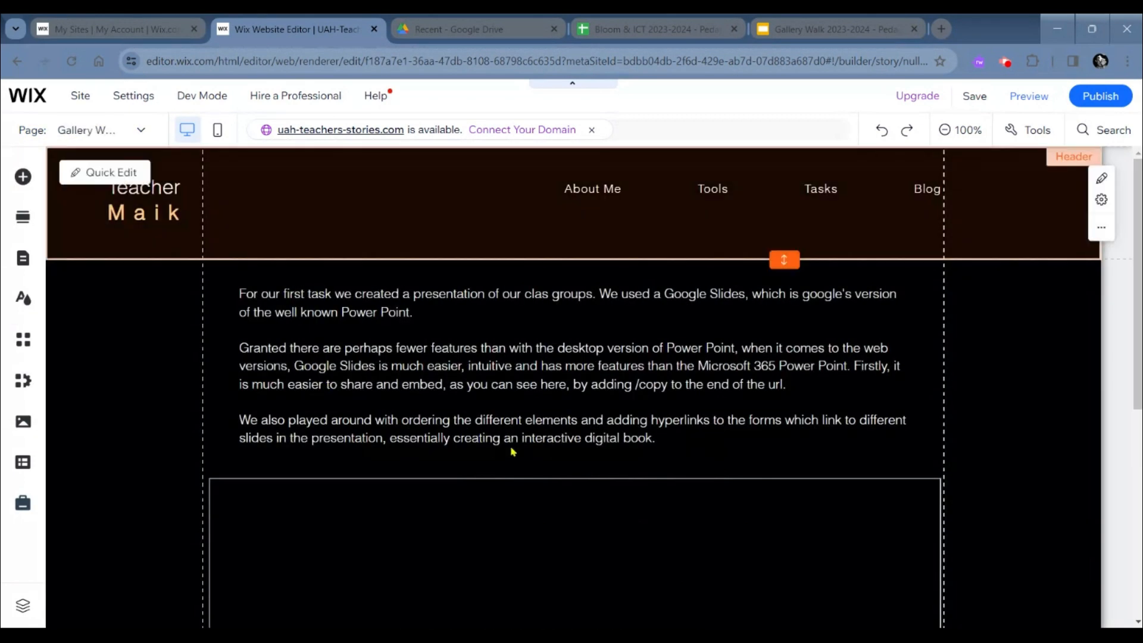
scroll(515, 453, "down", 5)
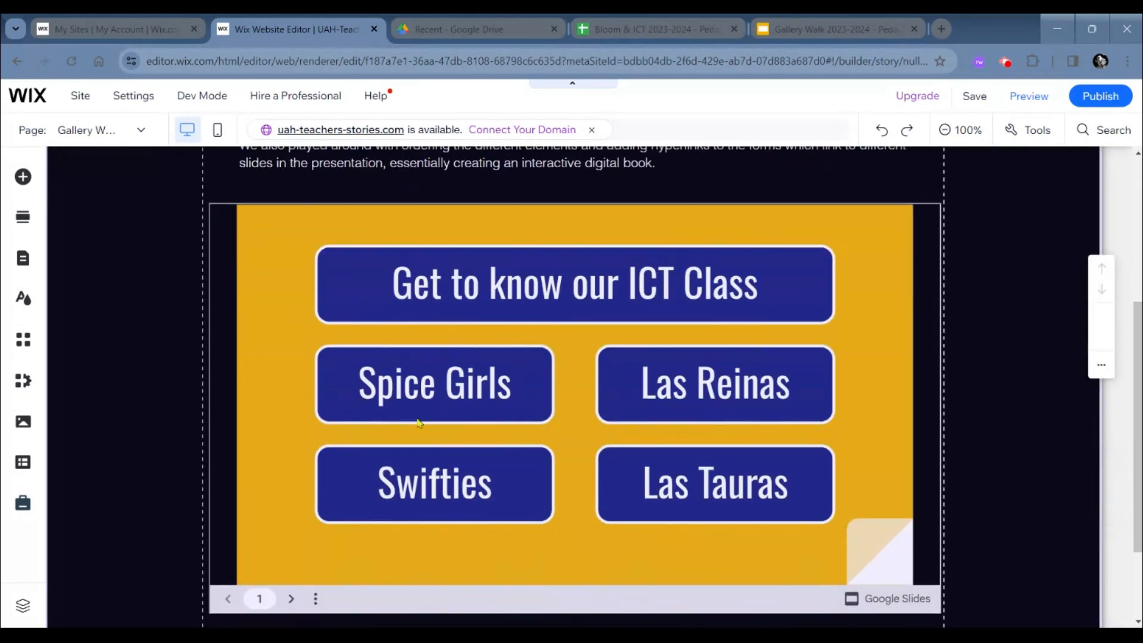
scroll(419, 422, "up", 2)
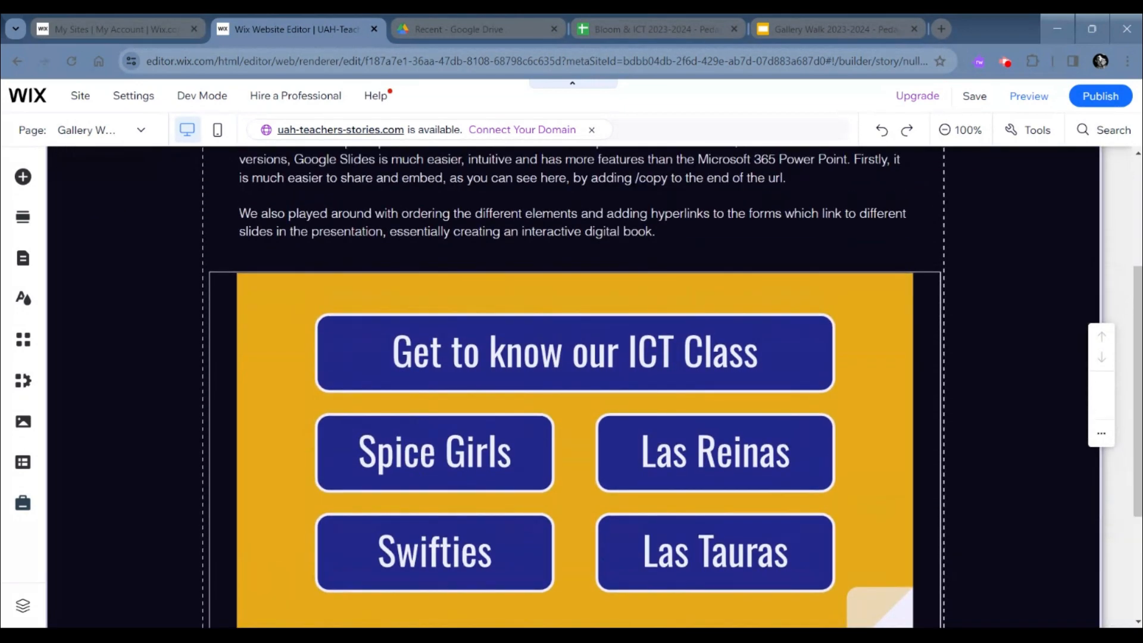
scroll(572, 387, "up", 3)
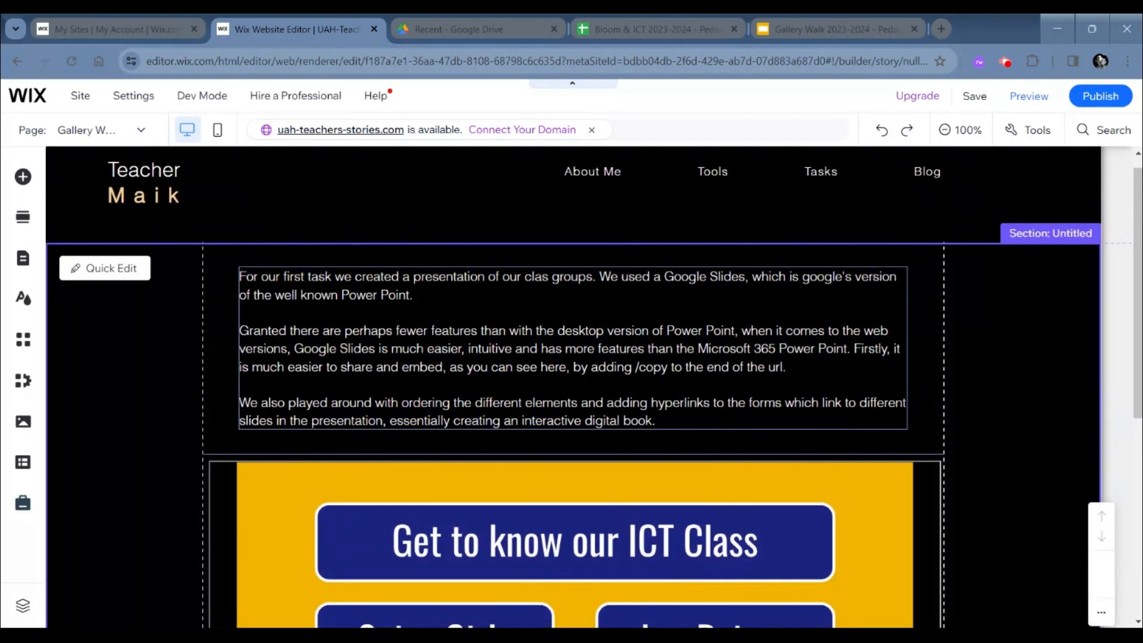
left_click(365, 351)
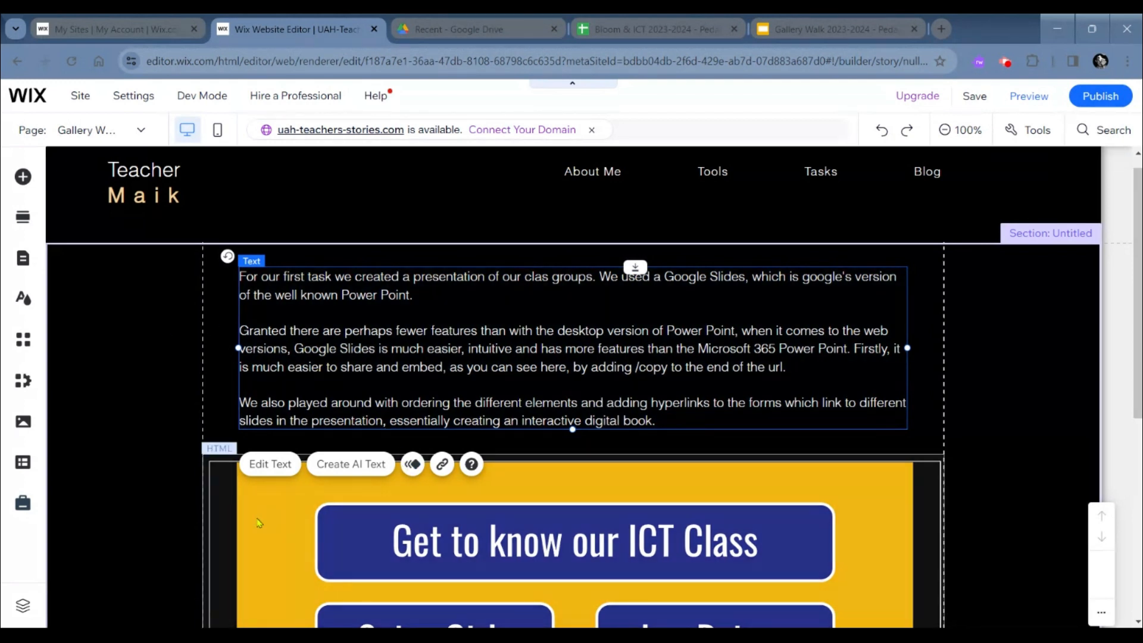
scroll(259, 523, "up", 1)
scroll(352, 406, "down", 1)
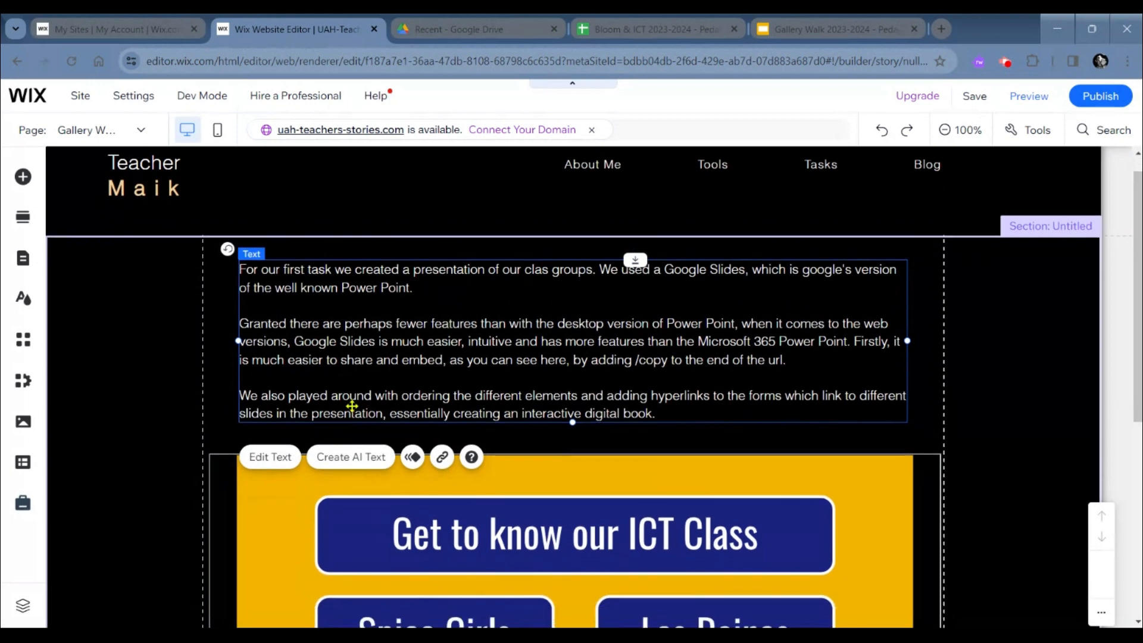
scroll(383, 540, "down", 3)
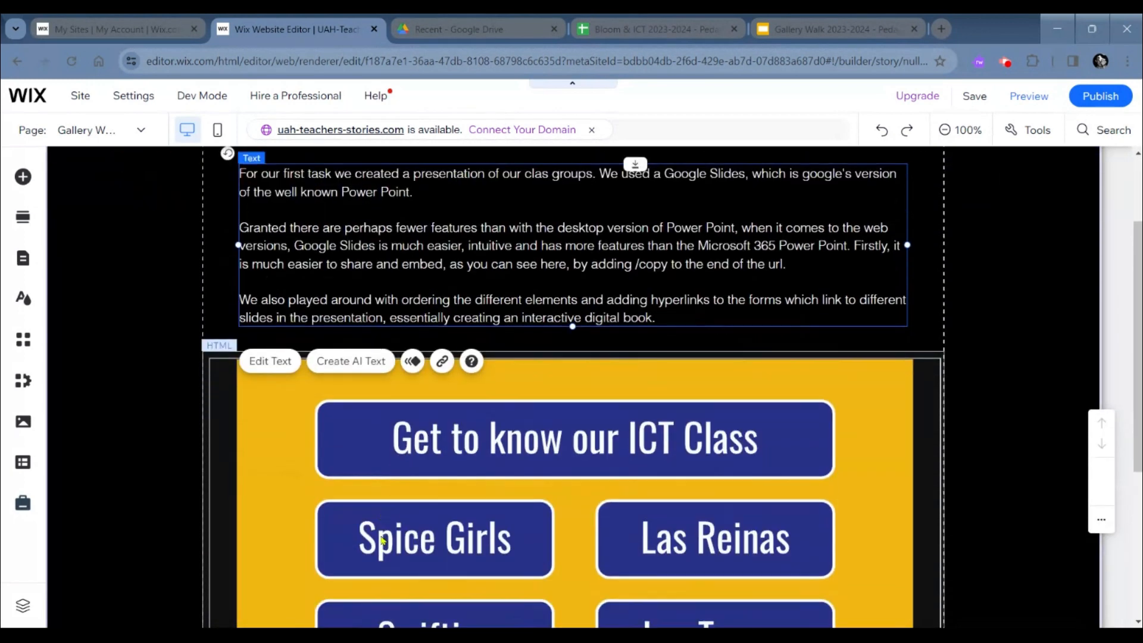
scroll(383, 540, "up", 4)
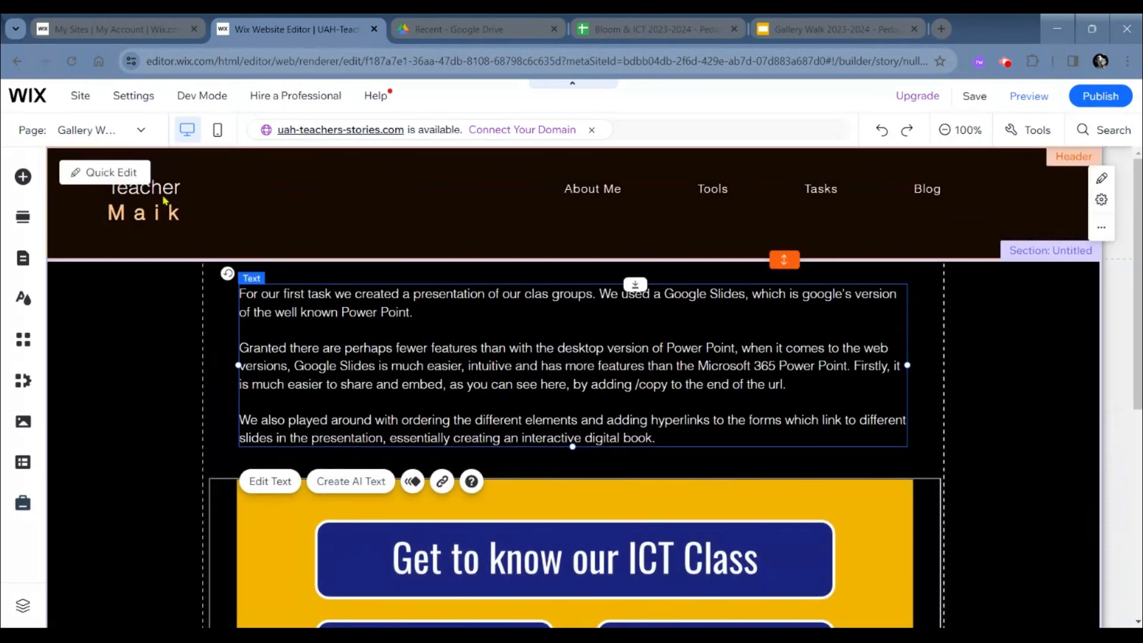
- Open the Bloom & ICT page under Tasks in the editor and look over its section and footer
left_click(134, 128)
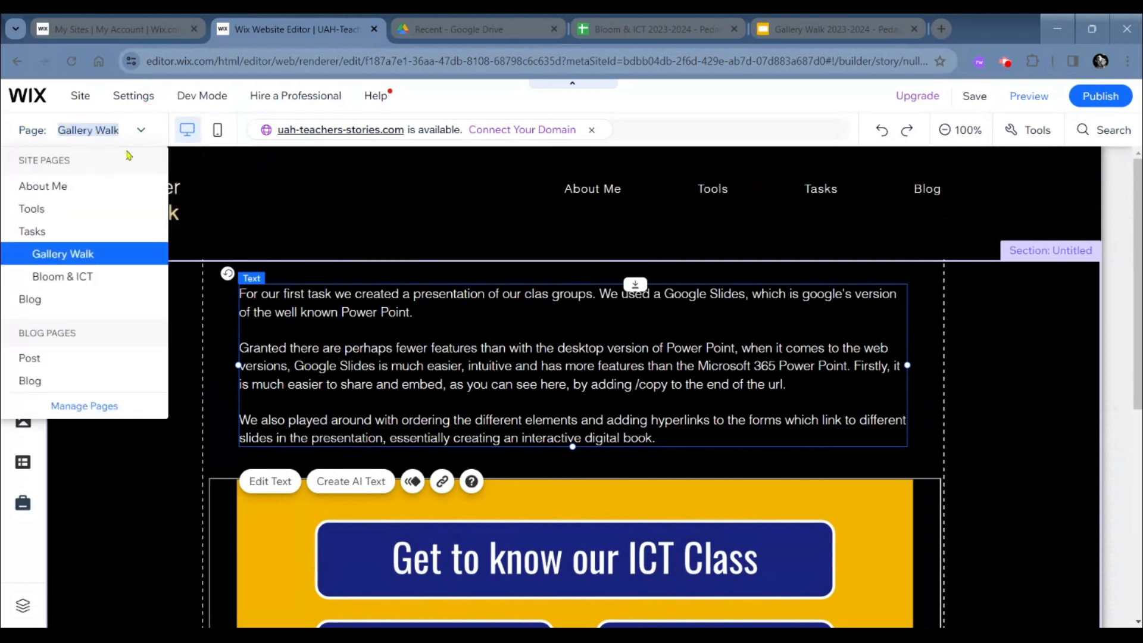
left_click(72, 275)
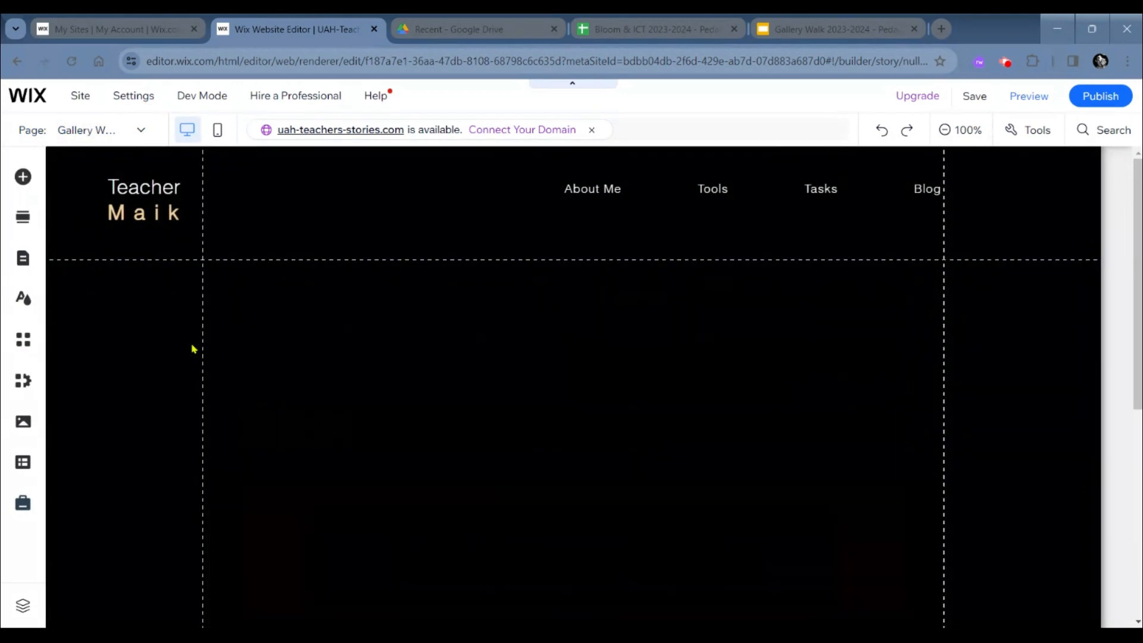
scroll(388, 443, "down", 2)
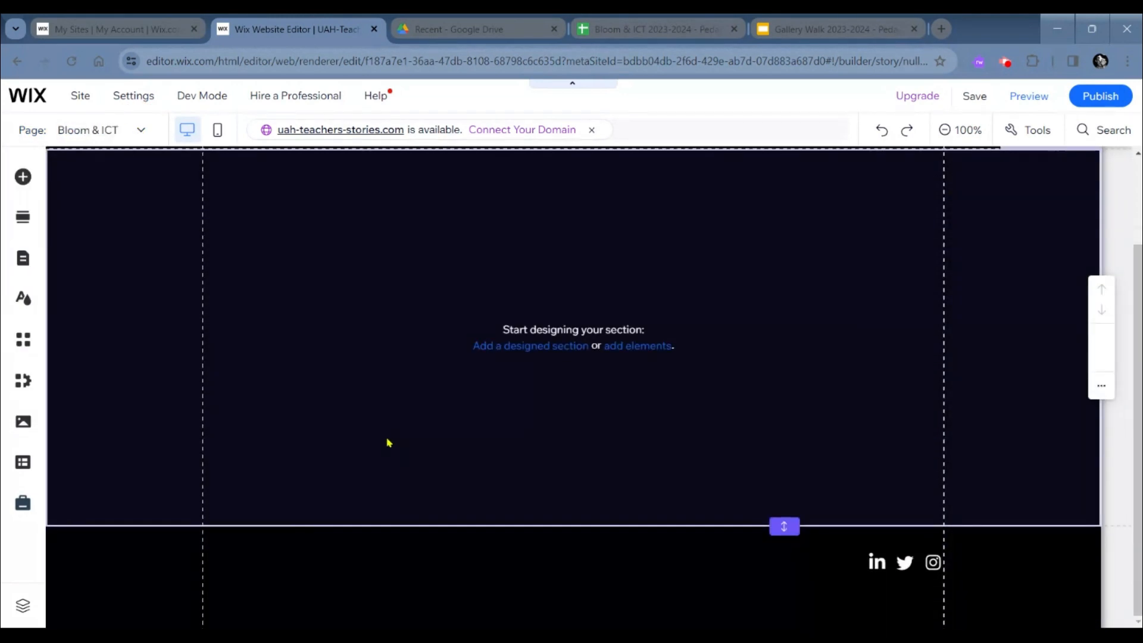
scroll(389, 442, "up", 1)
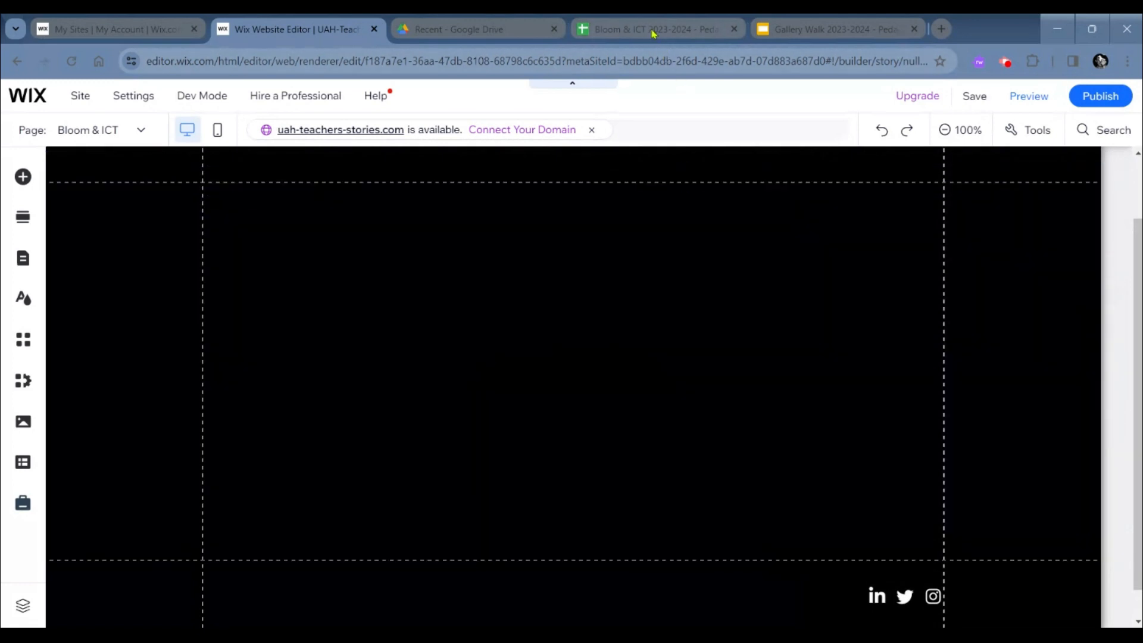
- Copy the web address of the Bloom & ICT 2023-2024 spreadsheet in Google Sheets and return to the Wix editor
left_click(653, 33)
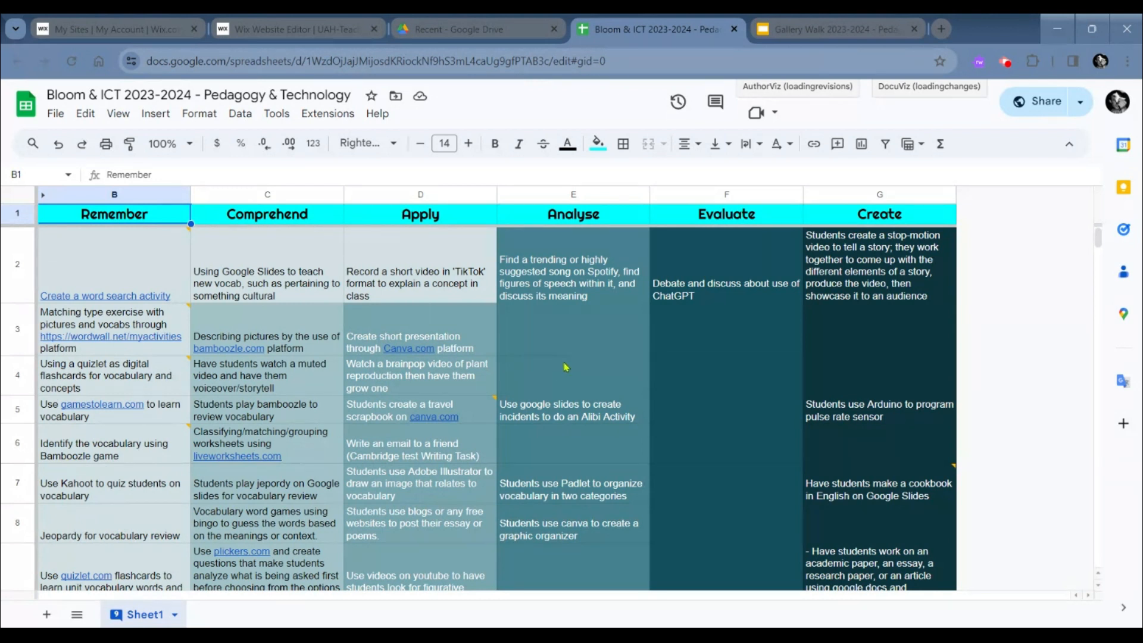
left_click(495, 56)
key("ctrl+c")
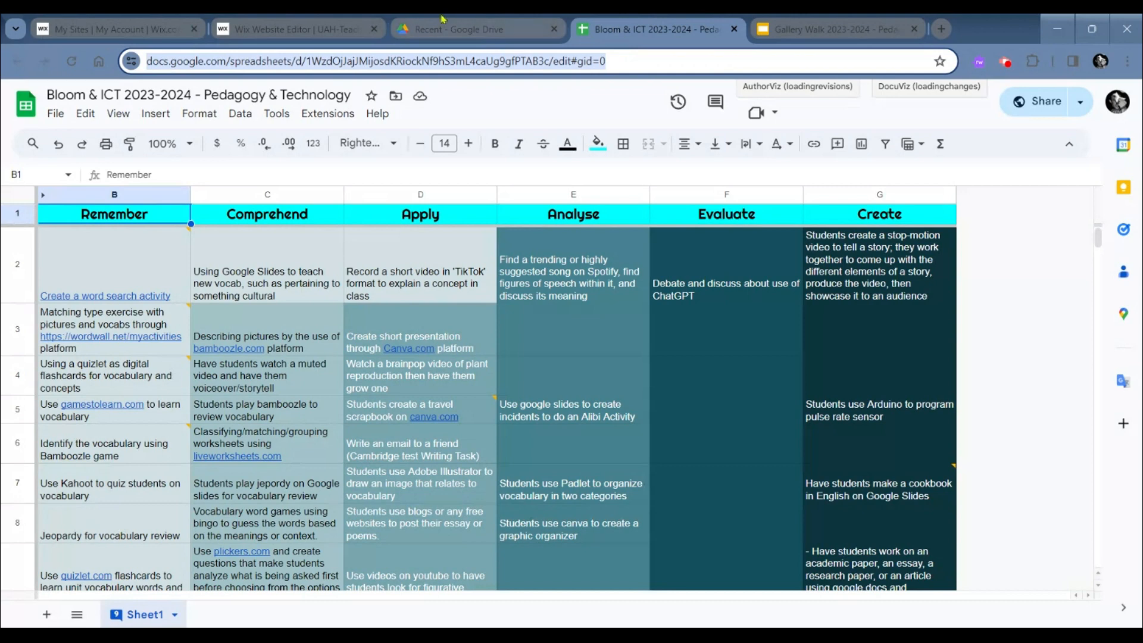
left_click(318, 21)
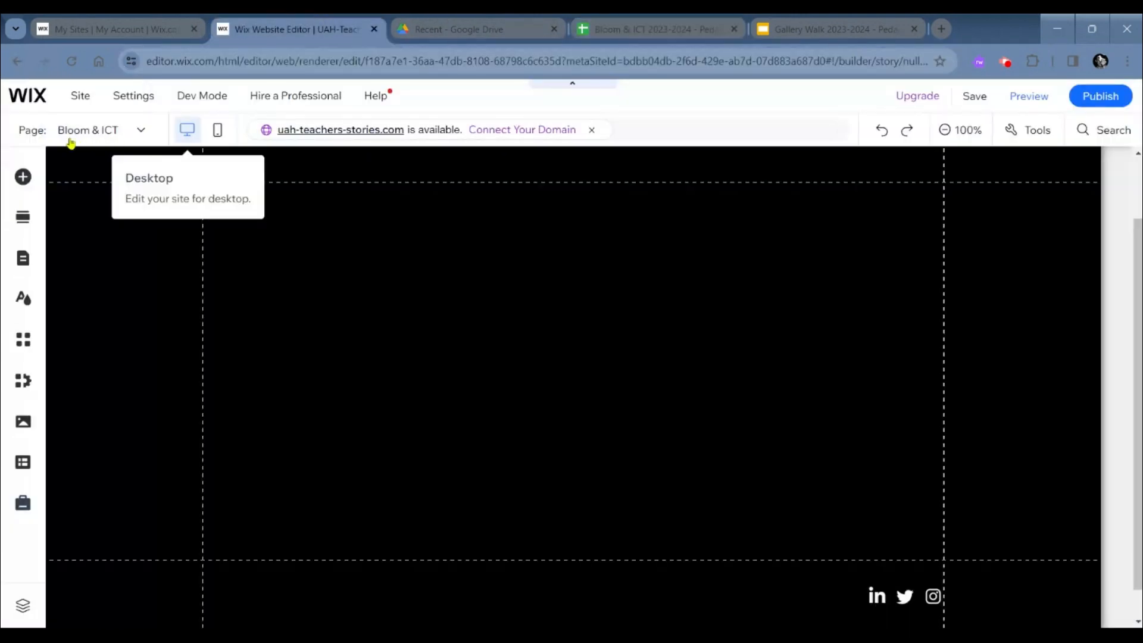
- Add an Embed HTML element to the Bloom & ICT page and apply the copied spreadsheet link as its website address
left_click(16, 186)
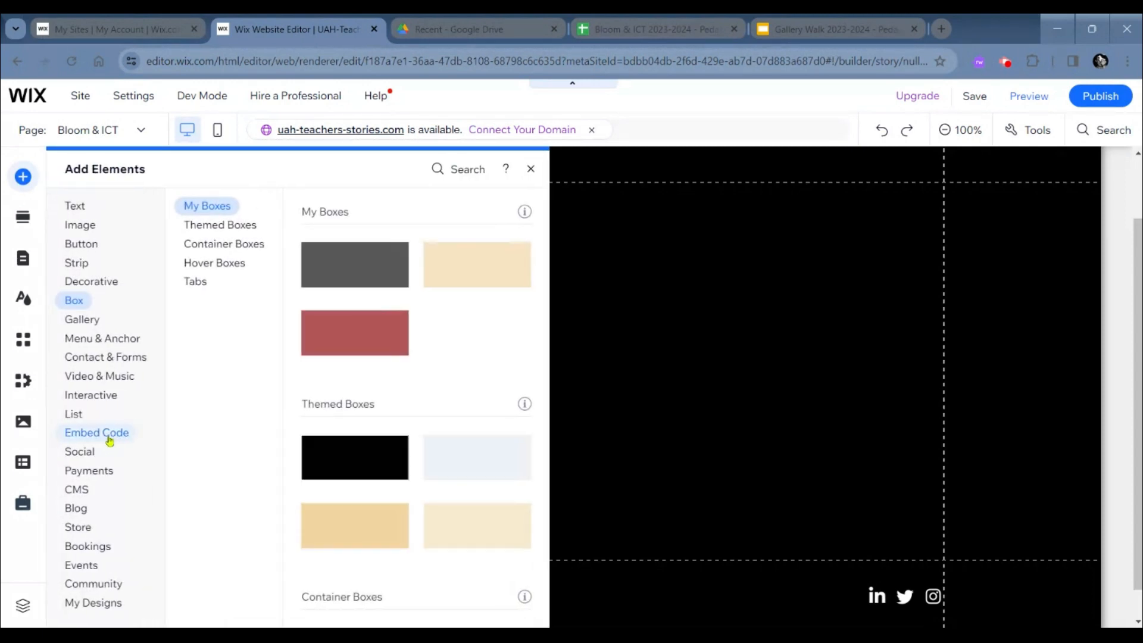
left_click(109, 439)
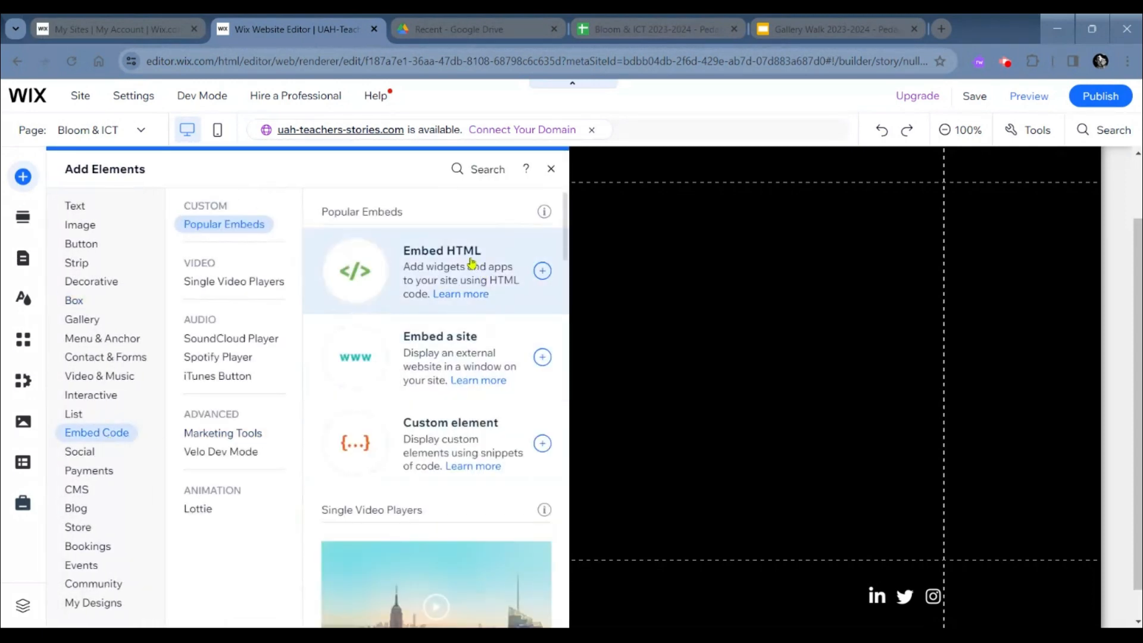
left_click(471, 262)
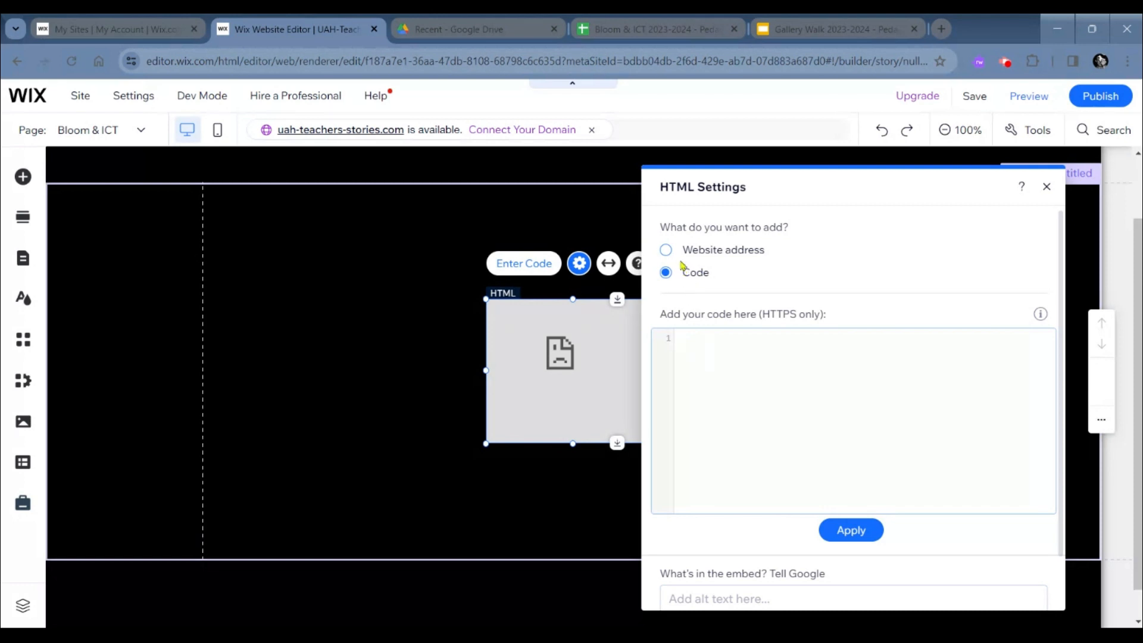
left_click(667, 251)
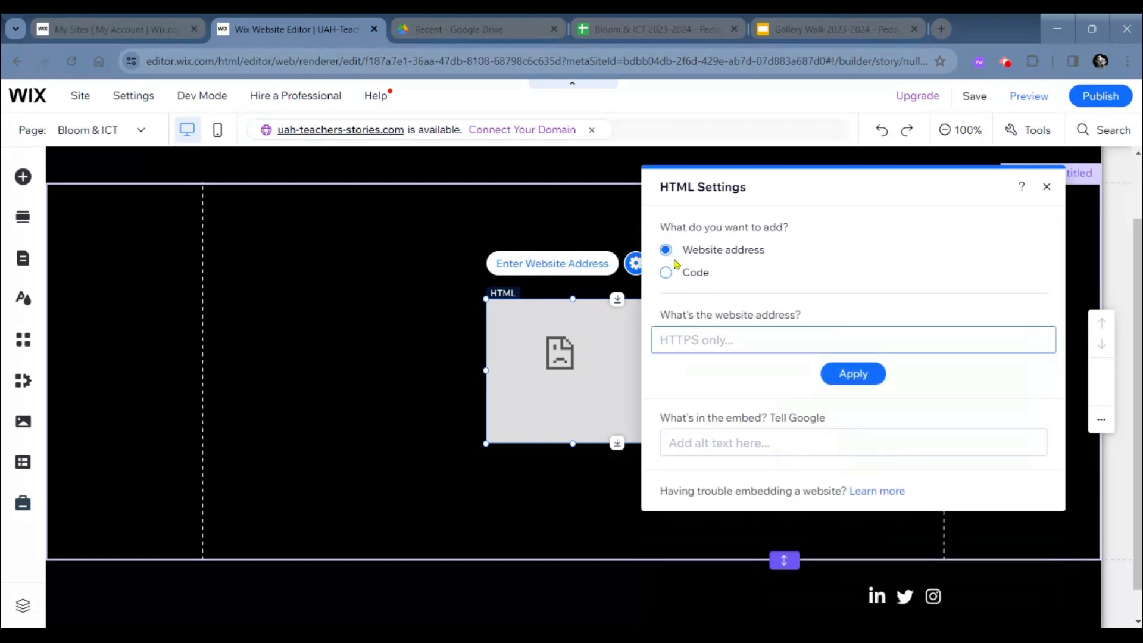
key("ctrl+v")
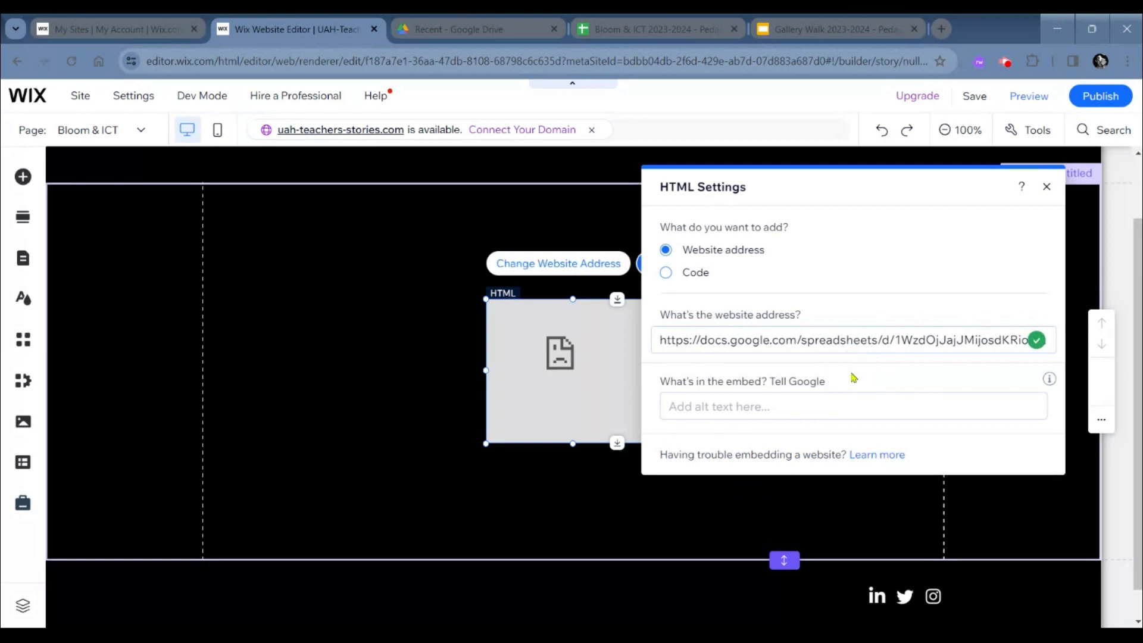
left_click(1047, 187)
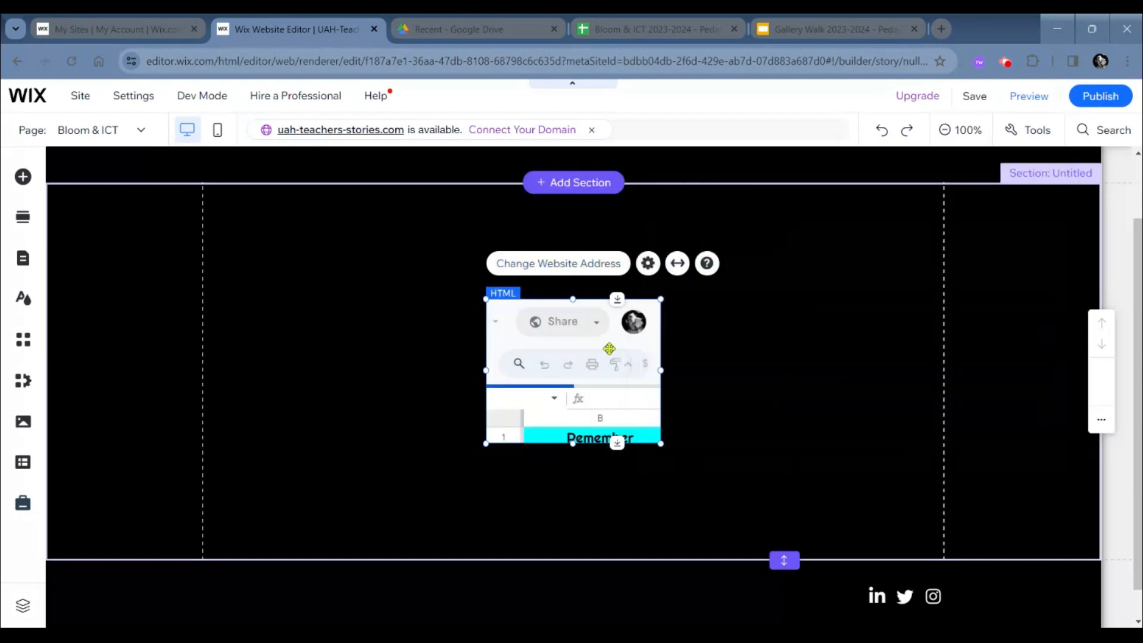
- Widen the embedded spreadsheet to nearly the full content width and extend its lower edge down close to the section's end
left_click_drag(615, 391, 907, 368)
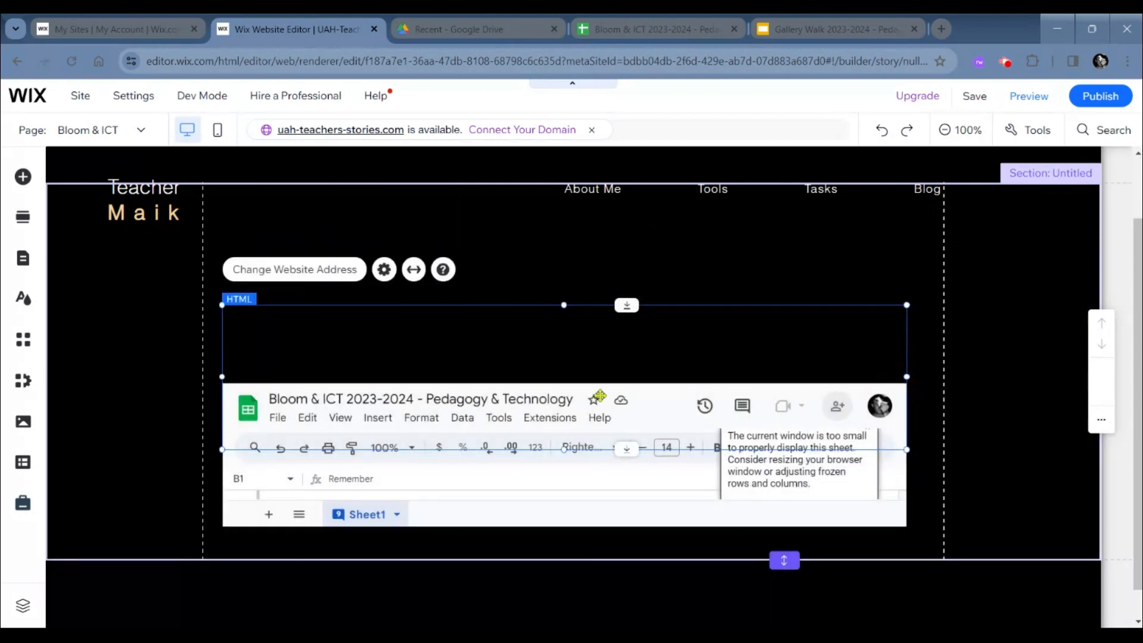
scroll(598, 397, "down", 2)
left_click_drag(563, 418, 566, 505)
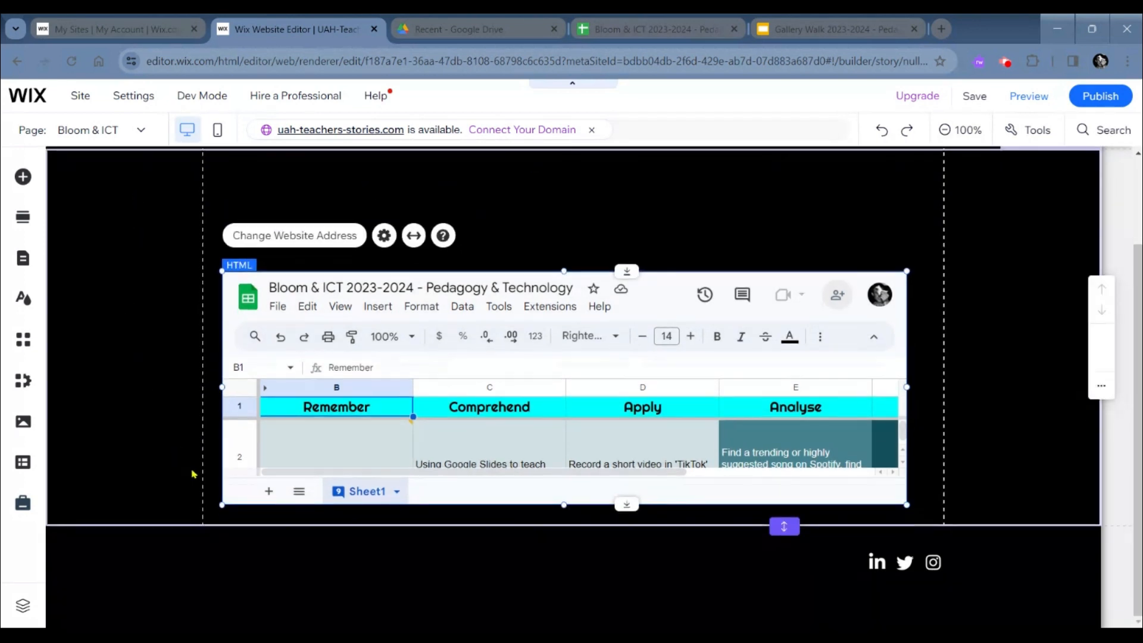
scroll(193, 474, "up", 1)
scroll(220, 505, "down", 1)
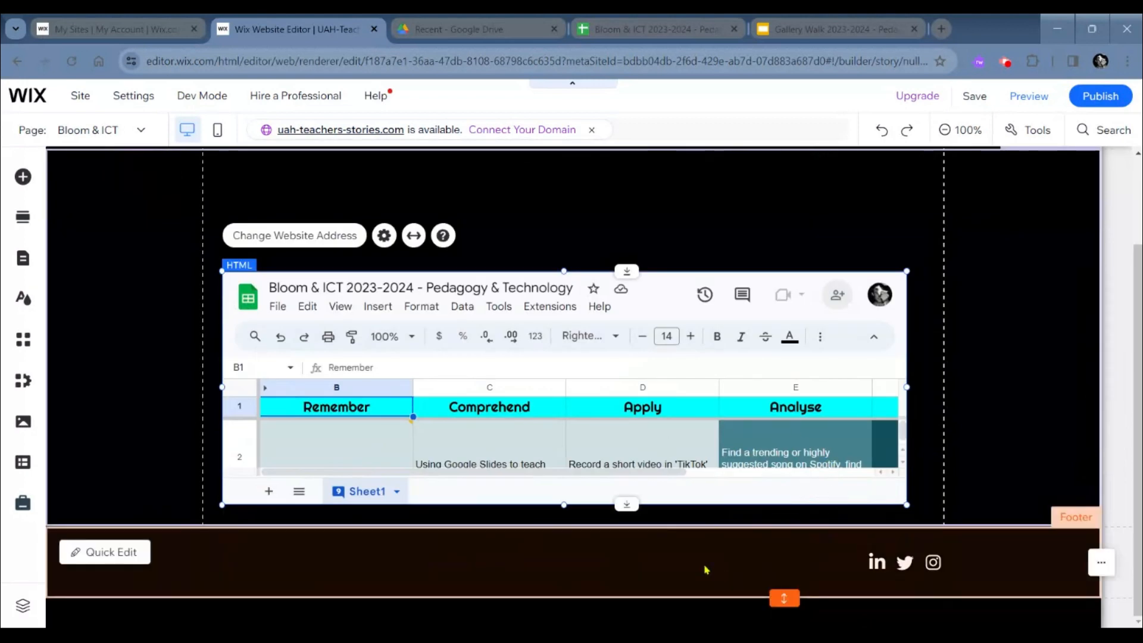
- Increase the height of the section holding the embedded spreadsheet in several stages, making more room above the footer
left_click(705, 570)
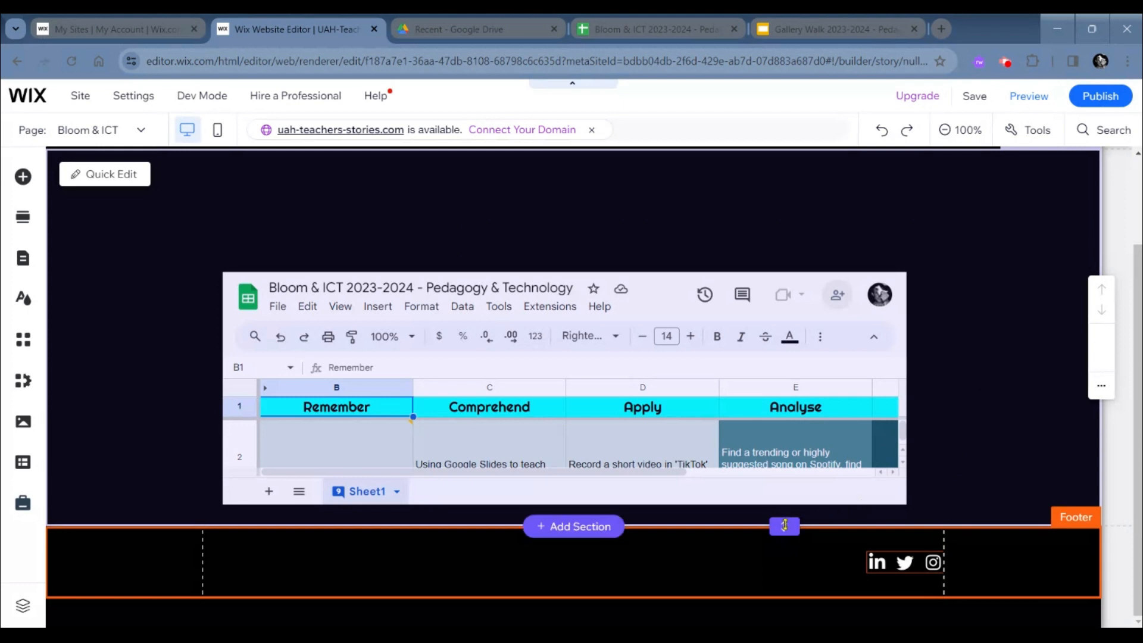
left_click_drag(785, 524, 786, 581)
scroll(786, 580, "down", 1)
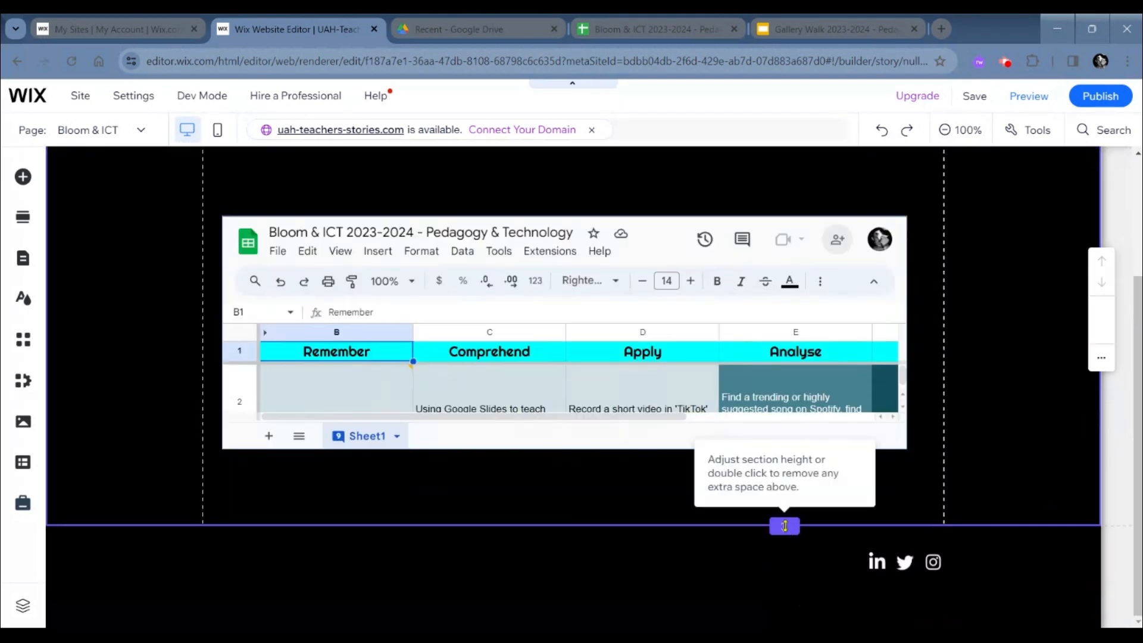
left_click_drag(784, 526, 786, 591)
scroll(799, 591, "down", 1)
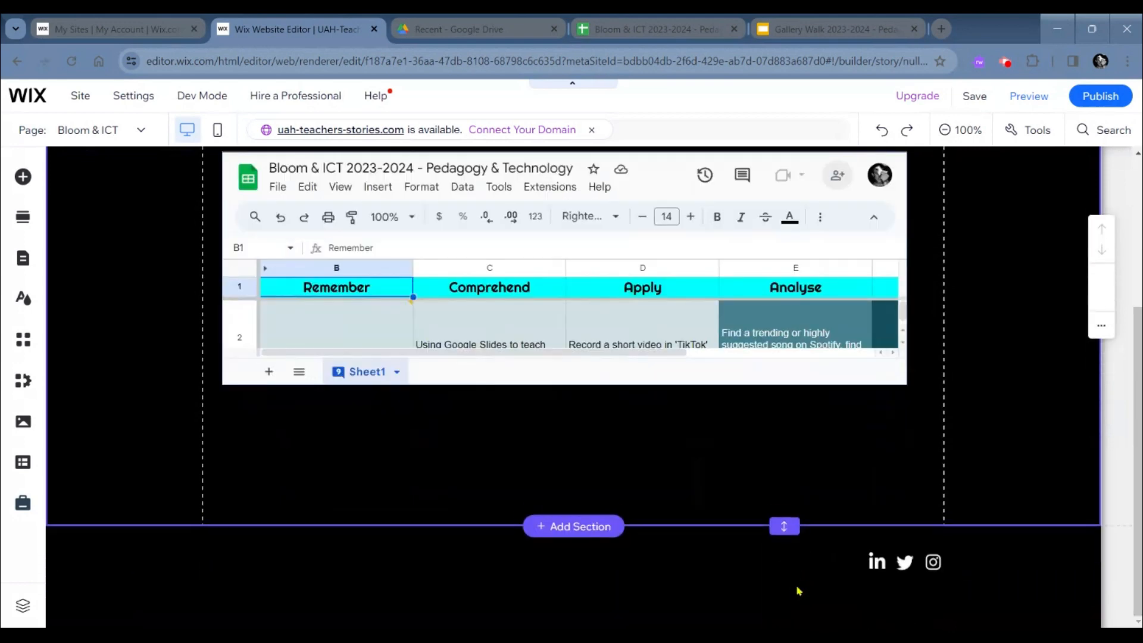
left_click_drag(785, 526, 787, 611)
scroll(784, 534, "up", 2)
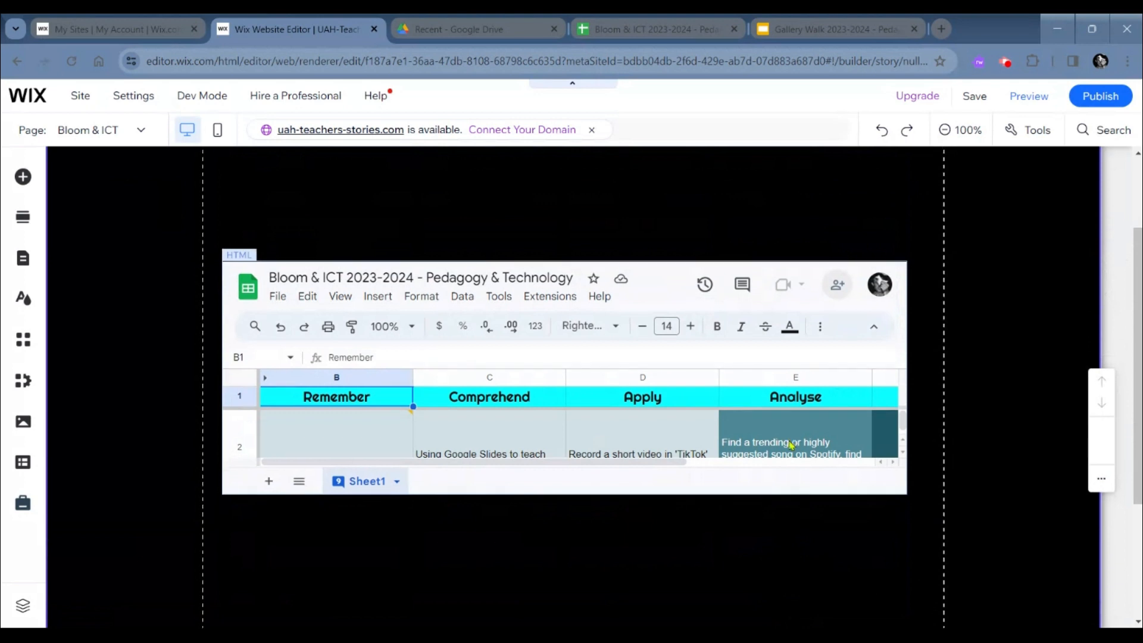
- Increase the height of the section containing the embedded spreadsheet twice more, adding empty space above the footer
scroll(790, 445, "down", 3)
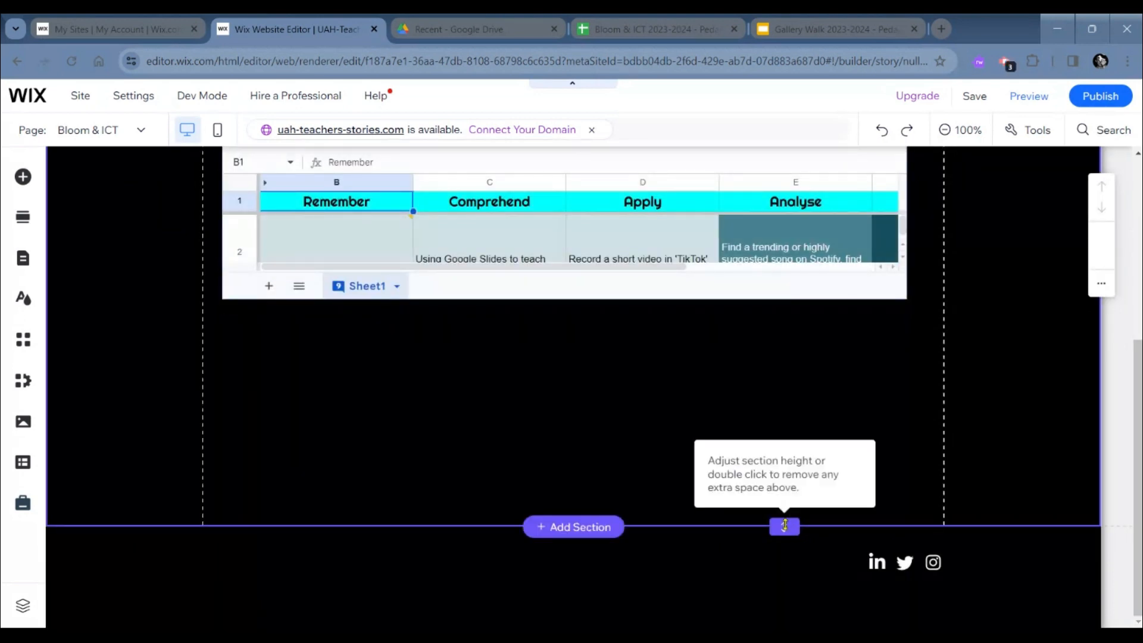
left_click_drag(785, 525, 788, 594)
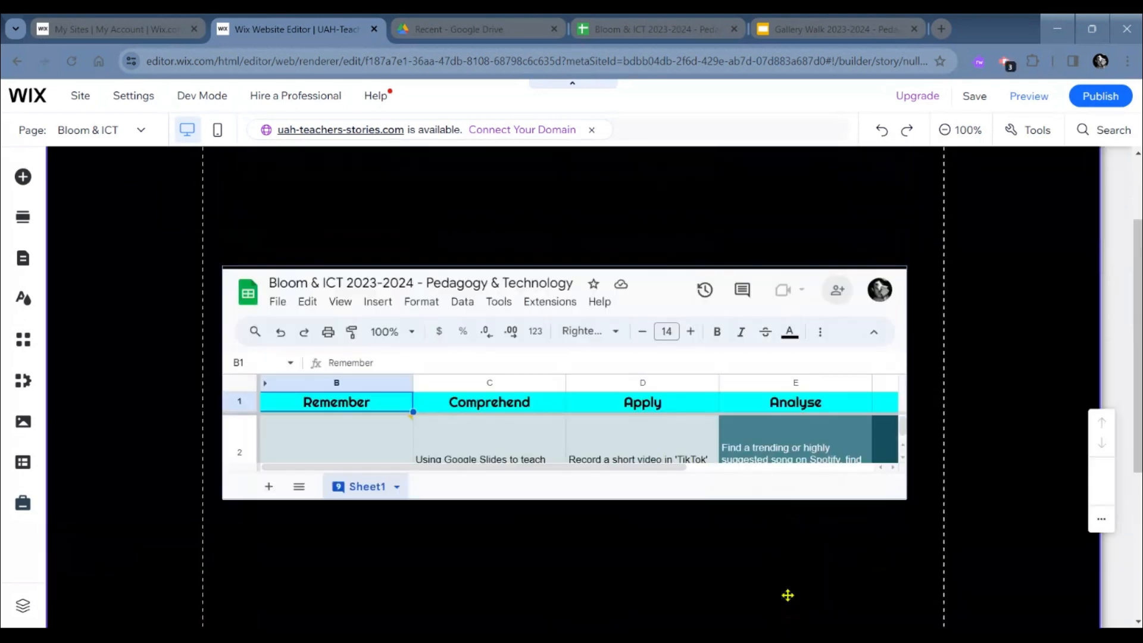
scroll(786, 512, "down", 1)
left_click_drag(785, 524, 784, 601)
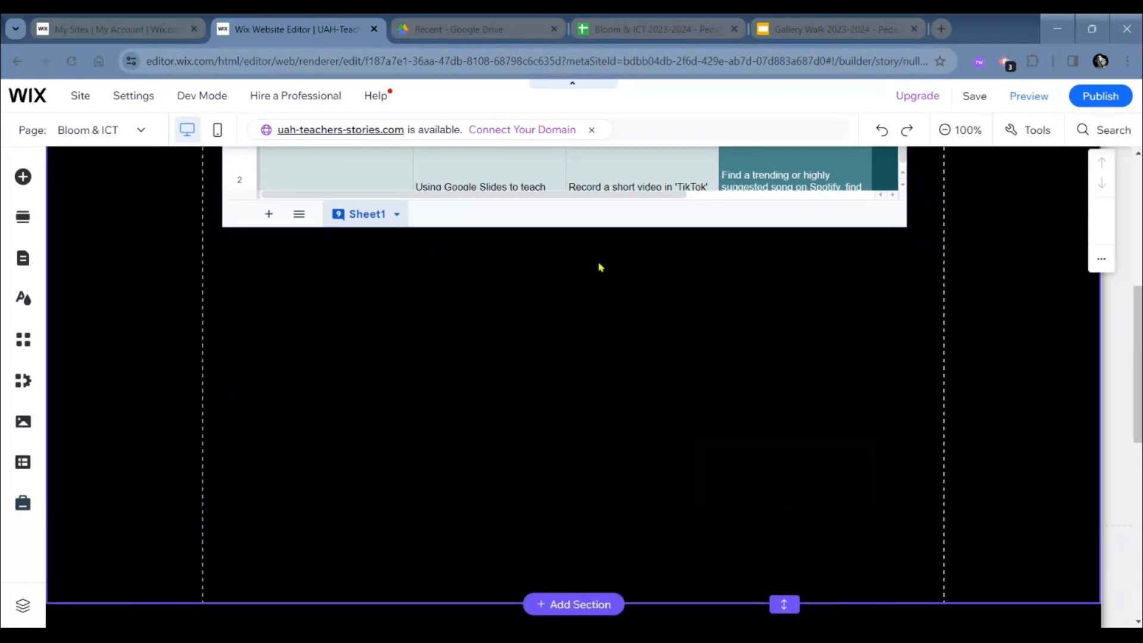
- Extend the embedded spreadsheet's lower edge down until it sits just above the end of the enlarged section
left_click(589, 218)
left_click_drag(565, 227, 564, 553)
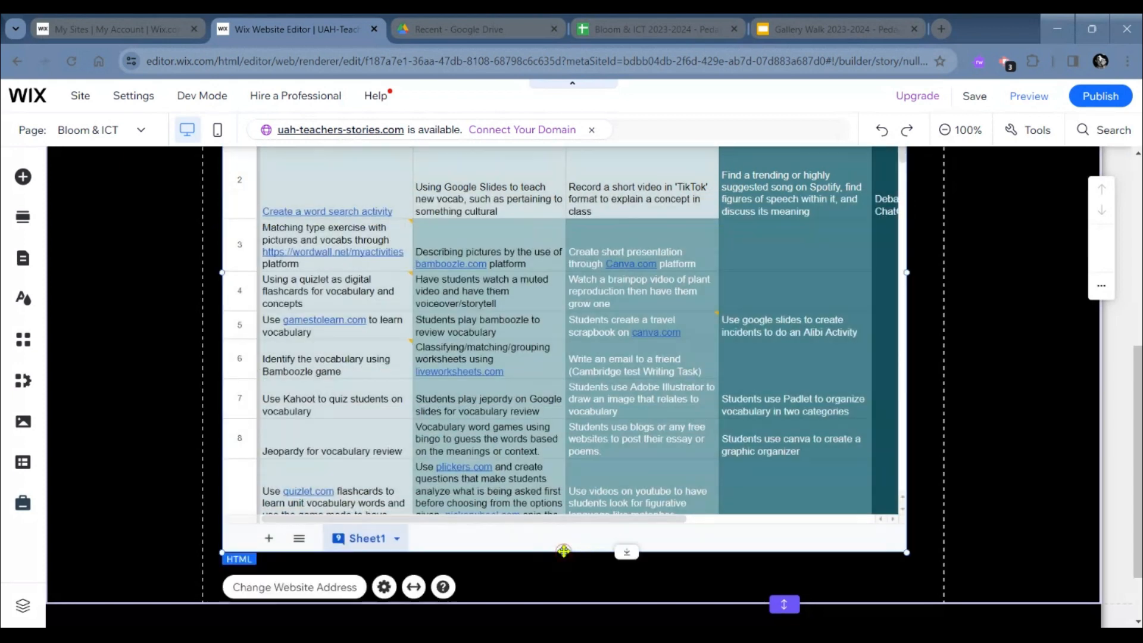
scroll(542, 430, "down", 1)
- Change the embed's website address so it ends in "preview" instead of "edit#gid=0", update it and close the HTML settings
scroll(542, 430, "up", 2)
scroll(542, 430, "up", 4)
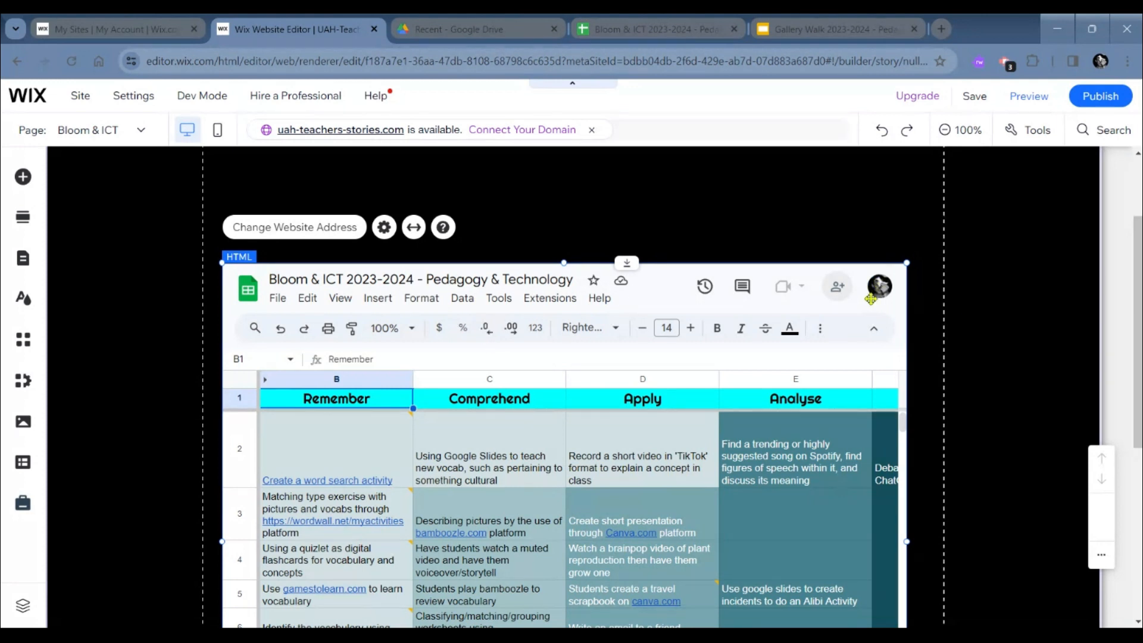
left_click(321, 225)
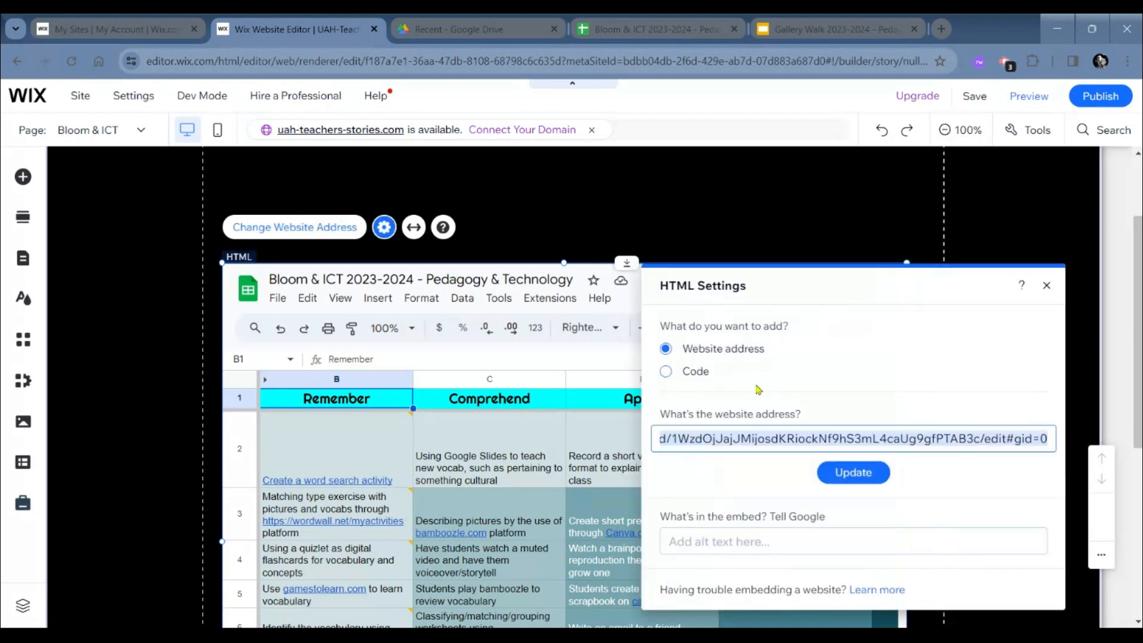
key("ctrl+v")
left_click(986, 438)
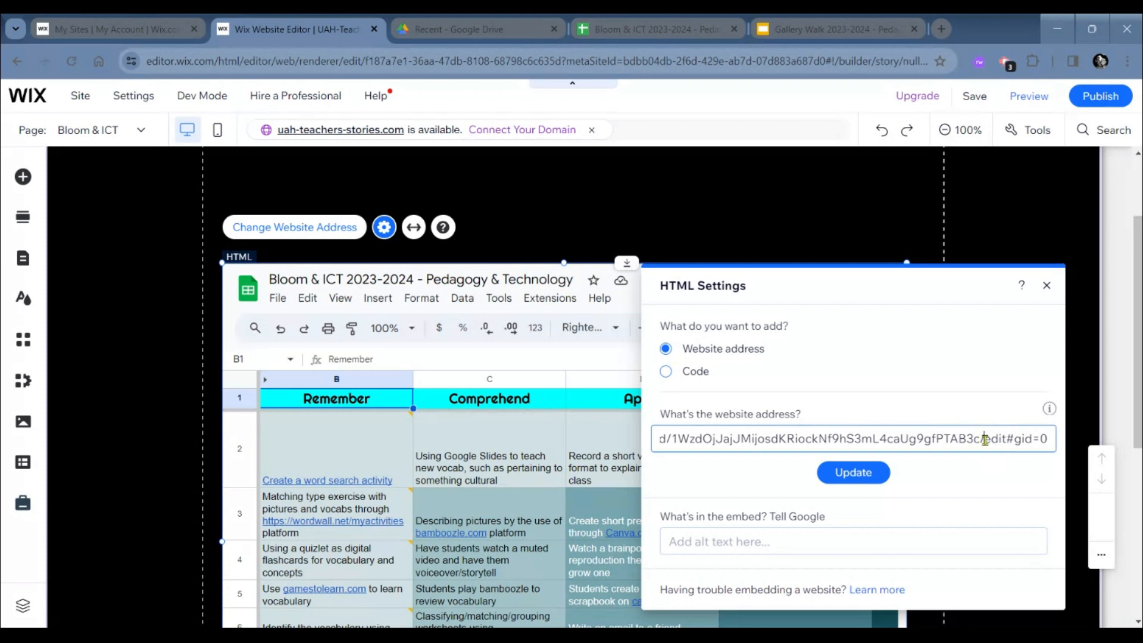
left_click_drag(985, 440, 1053, 440)
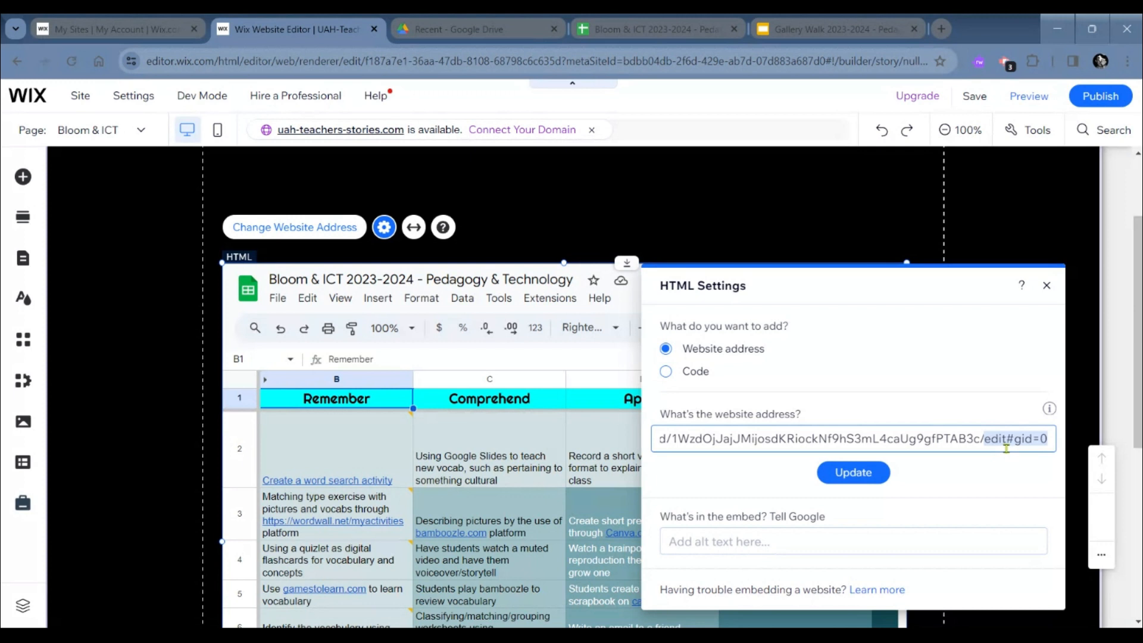
key("BackSpace")
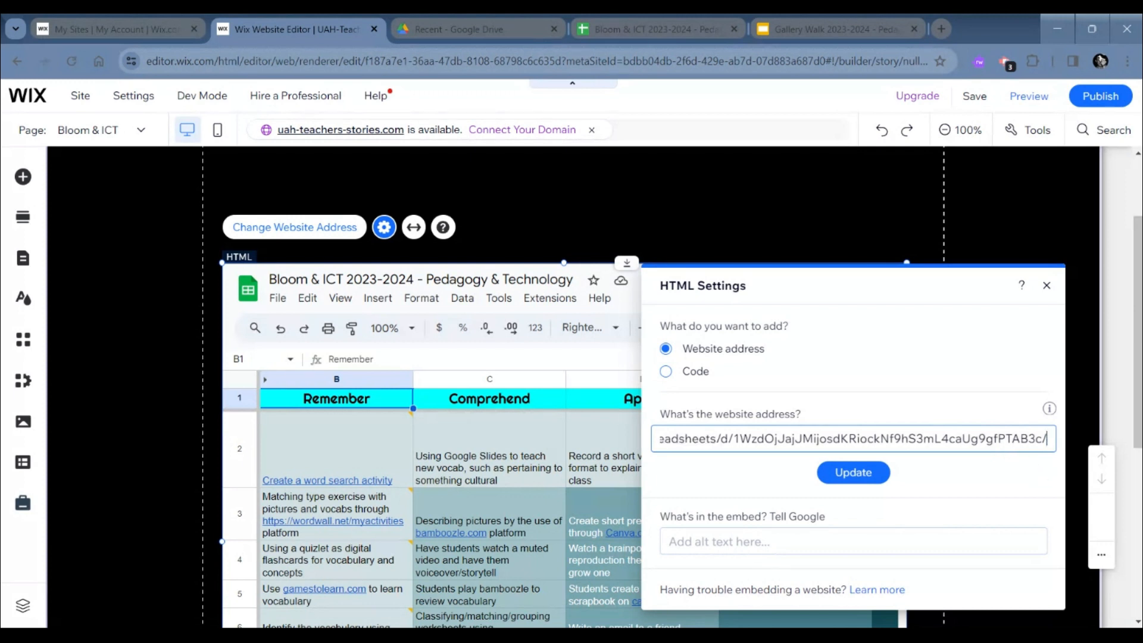
type("preview")
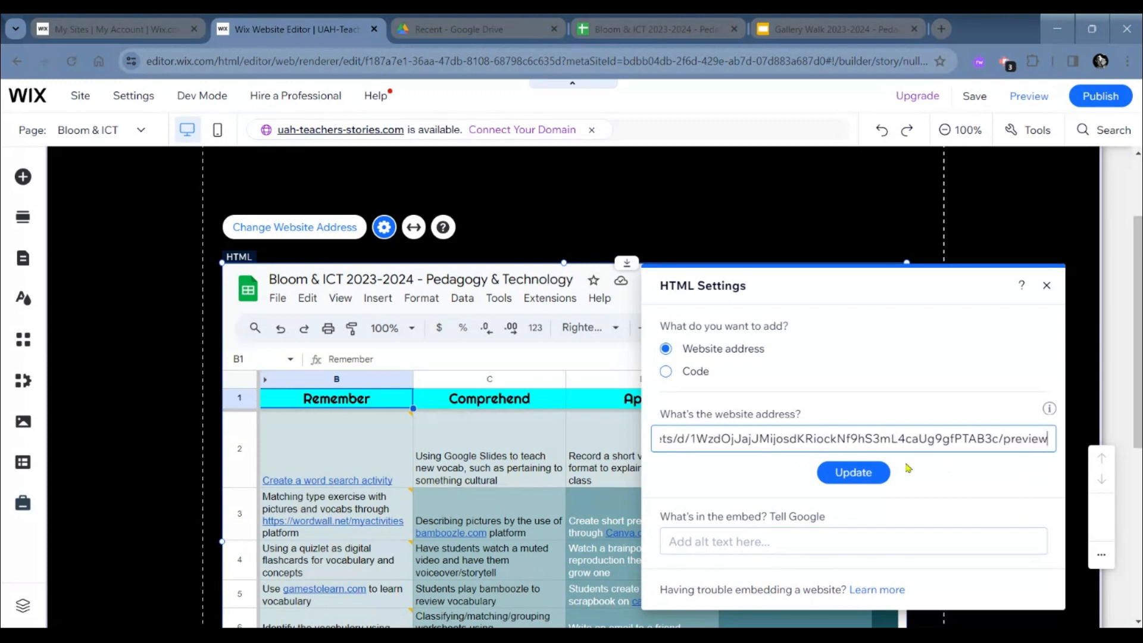
left_click(884, 473)
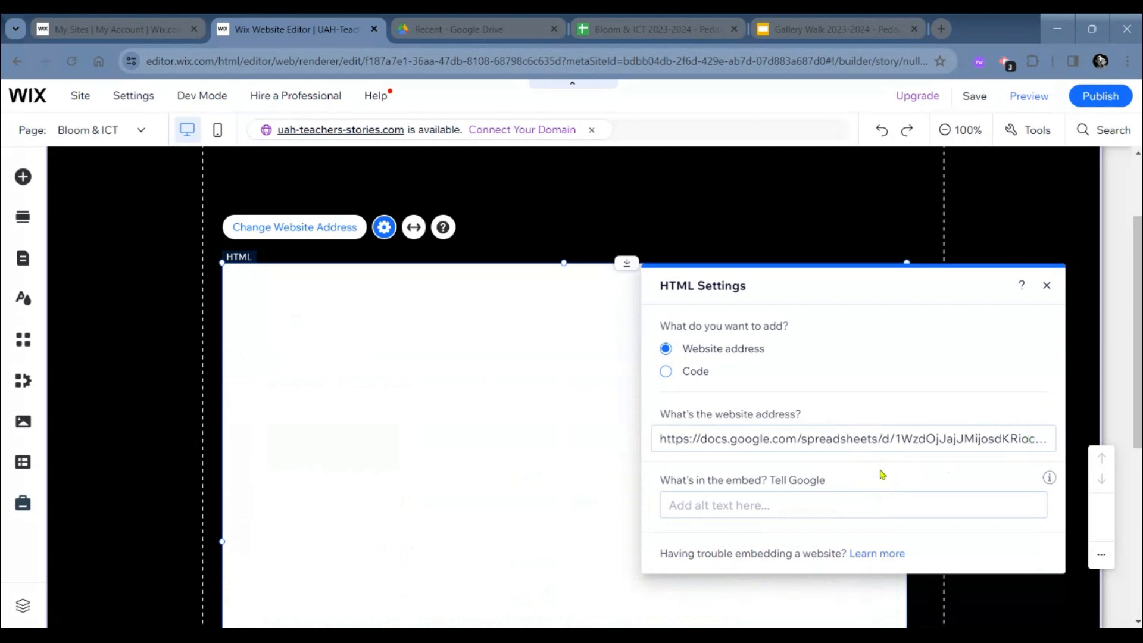
left_click(1046, 286)
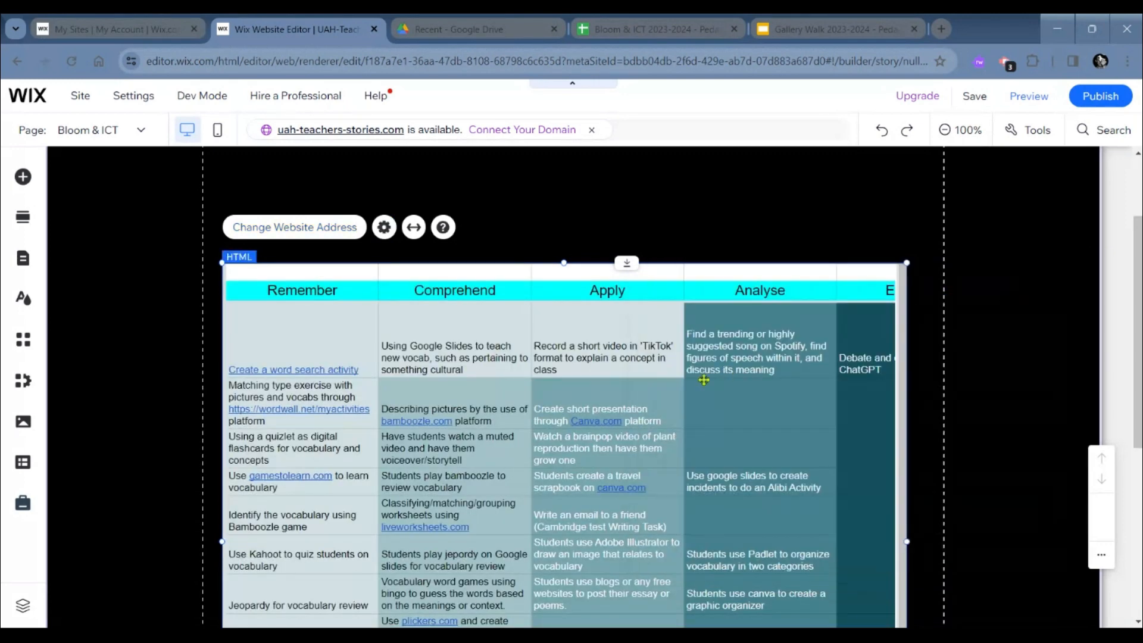
- Widen the embedded spreadsheet on both sides so it nearly fills the width between the page's vertical guide lines
scroll(704, 380, "down", 2)
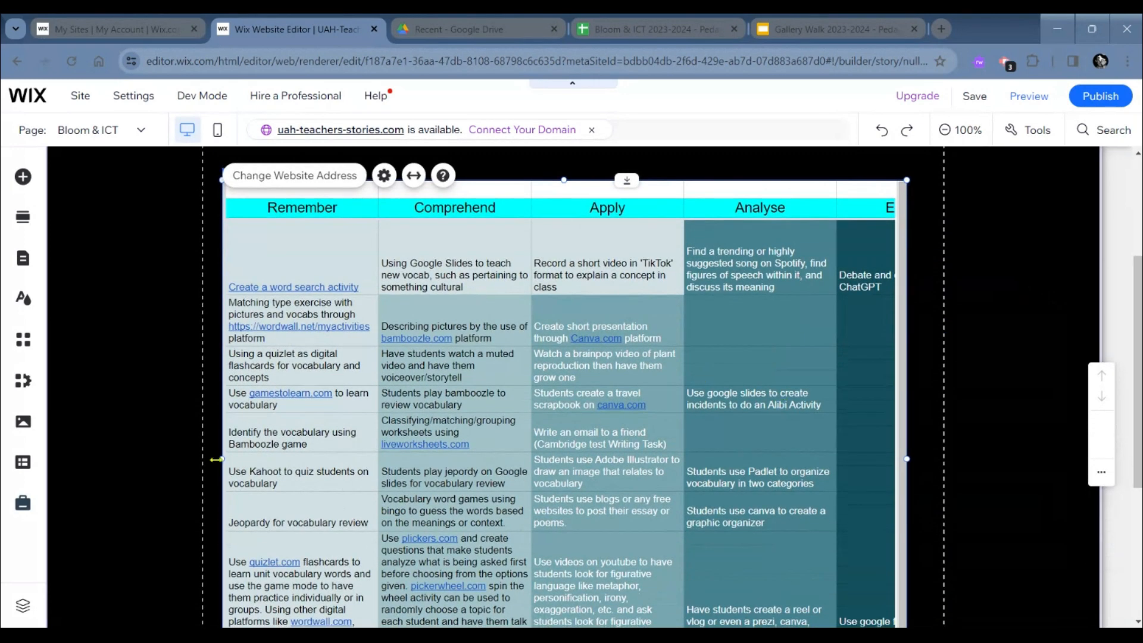
left_click_drag(220, 458, 209, 459)
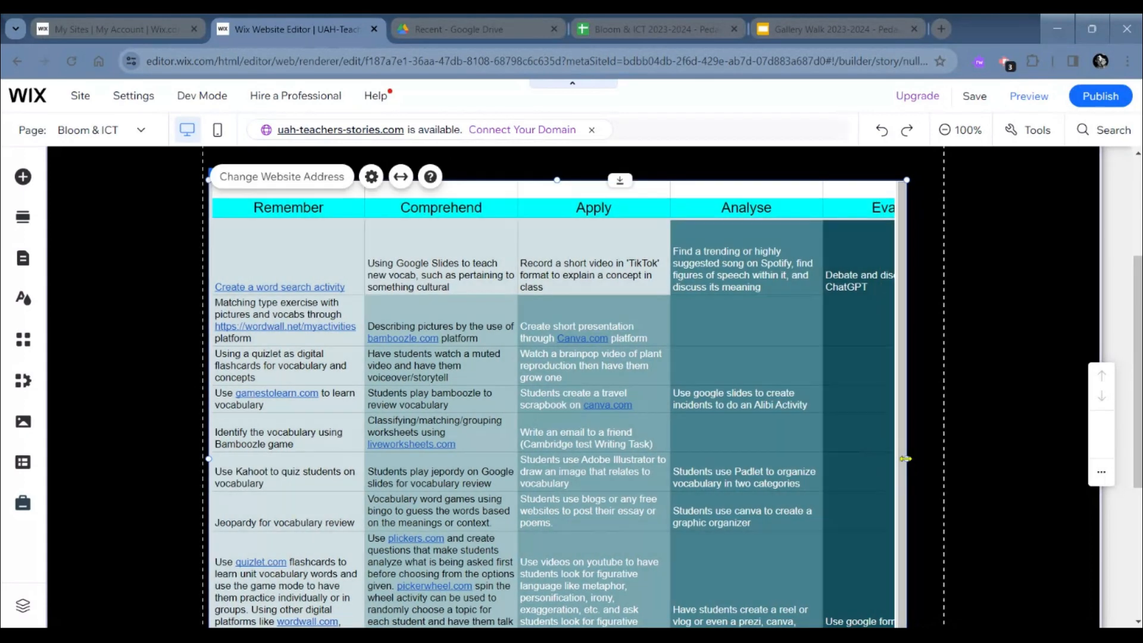
left_click_drag(906, 458, 942, 463)
scroll(942, 463, "down", 3)
scroll(942, 464, "up", 2)
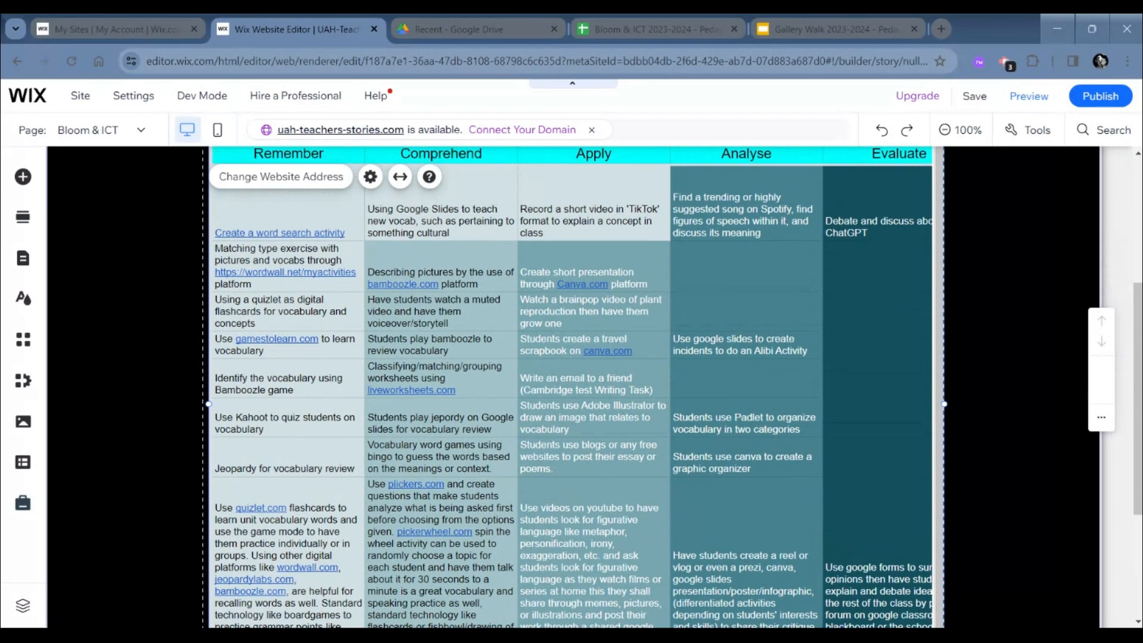
- Move the embedded spreadsheet down so its lower edge meets the bottom boundary of the section above the footer
scroll(659, 402, "down", 1)
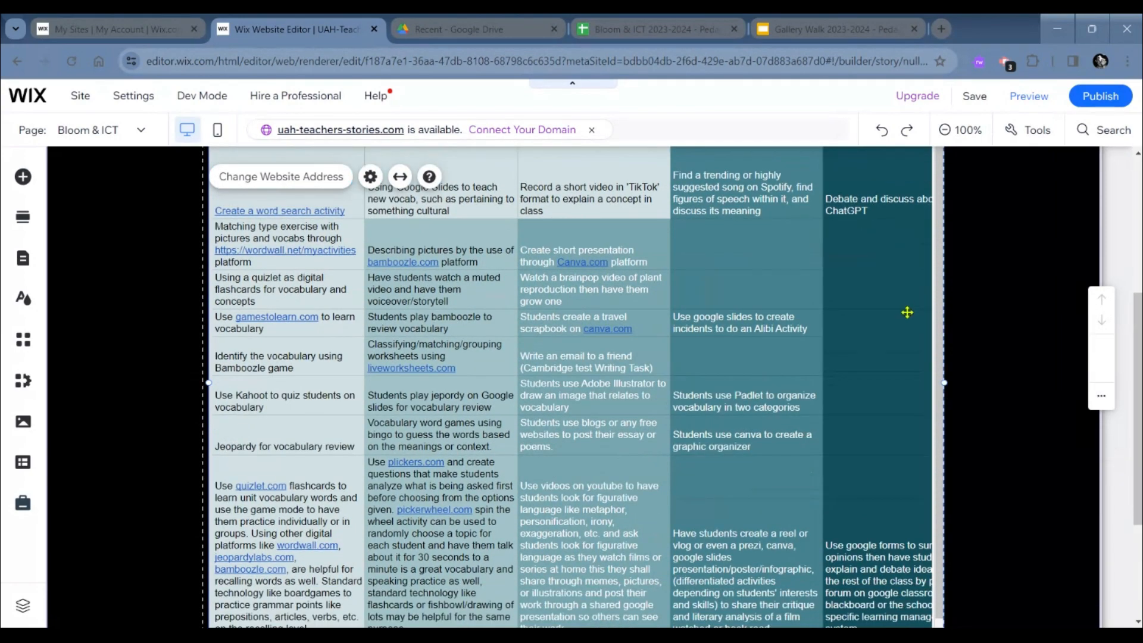
scroll(662, 475, "down", 3)
scroll(662, 474, "up", 6)
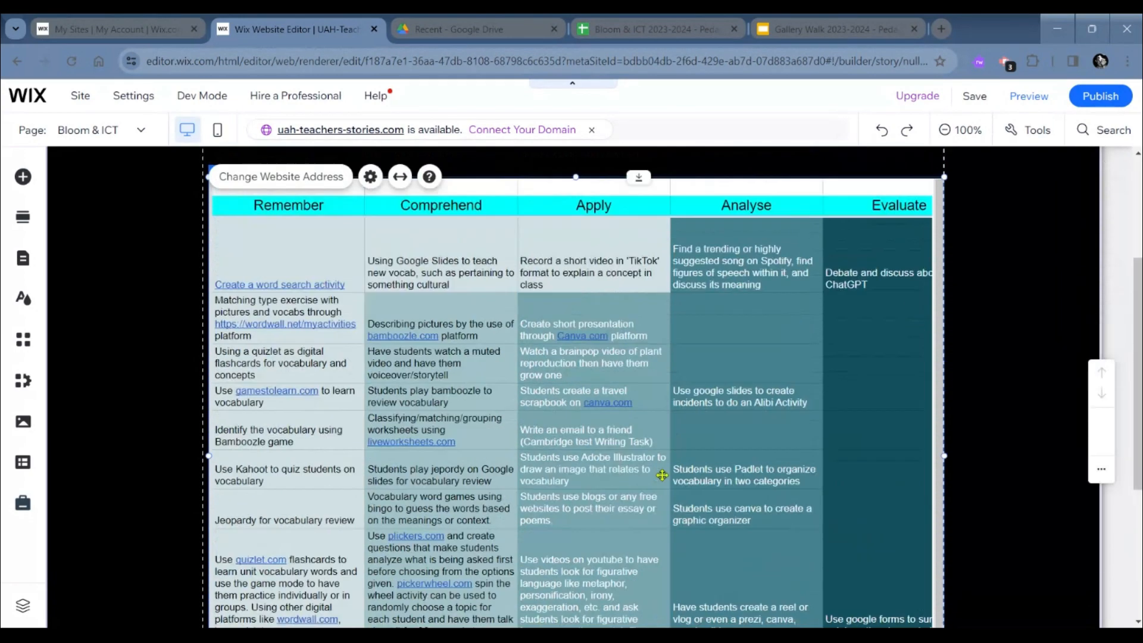
scroll(694, 405, "down", 2)
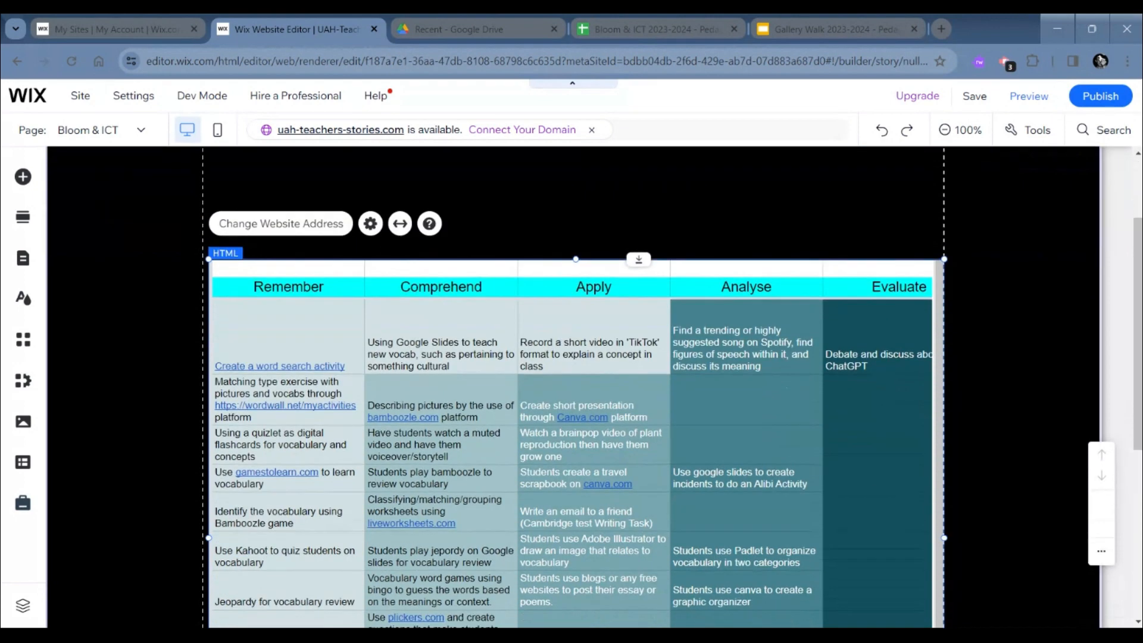
scroll(489, 400, "down", 1)
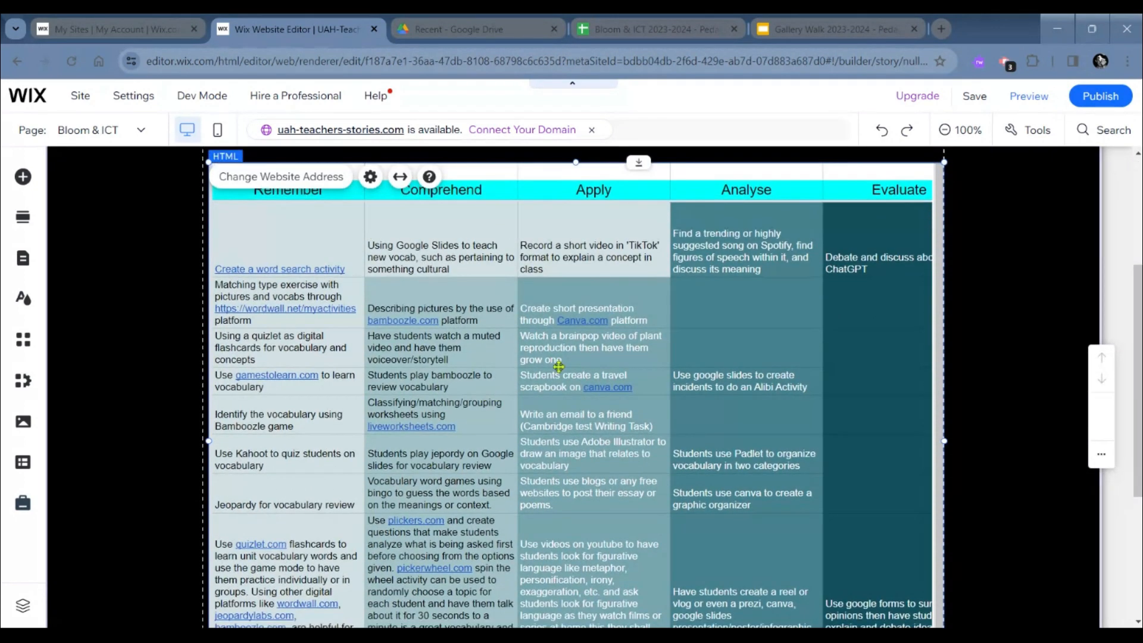
scroll(536, 358, "down", 4)
scroll(569, 297, "down", 2)
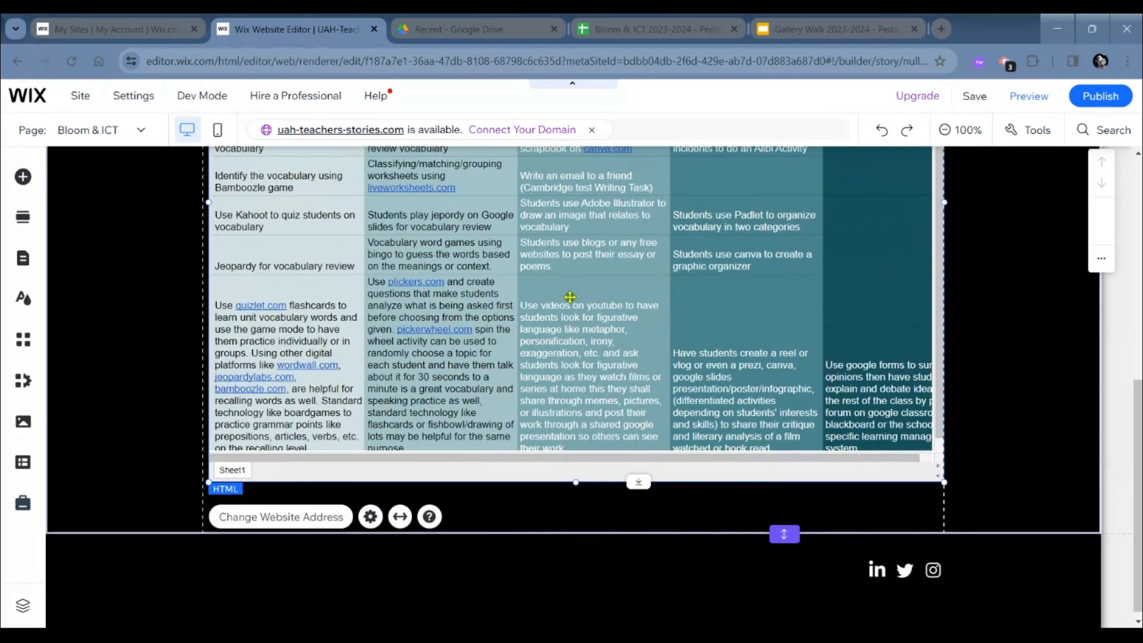
left_click(559, 278)
left_click(542, 345)
left_click_drag(541, 379, 543, 398)
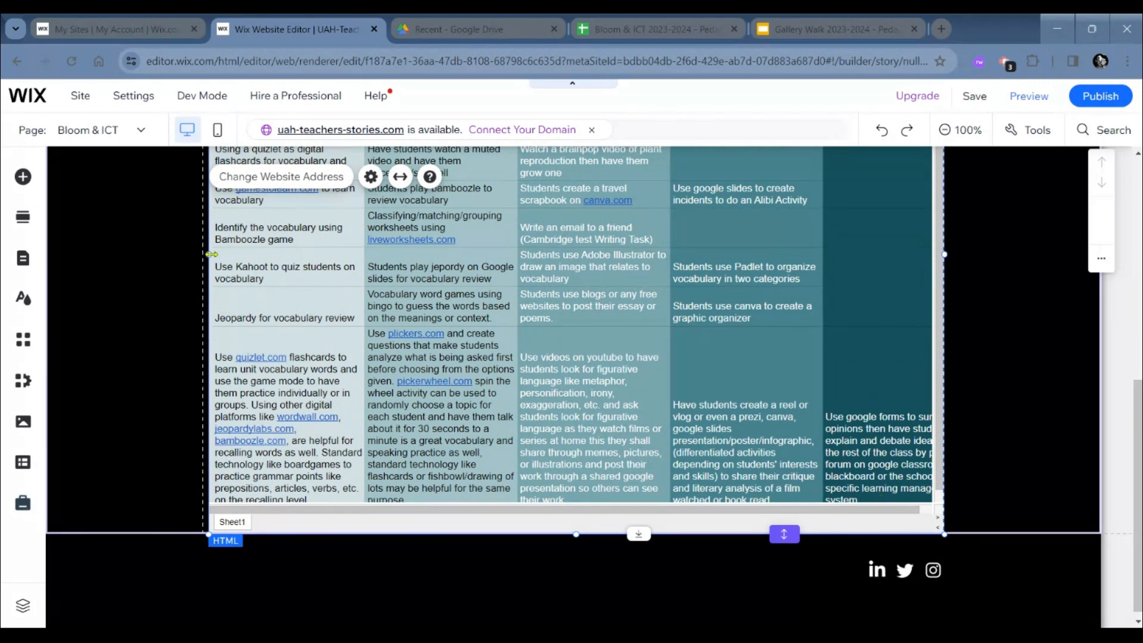
- Extend the left edge of the embedded spreadsheet outward to the vertical guide line
left_click_drag(210, 254, 204, 254)
scroll(544, 323, "up", 3)
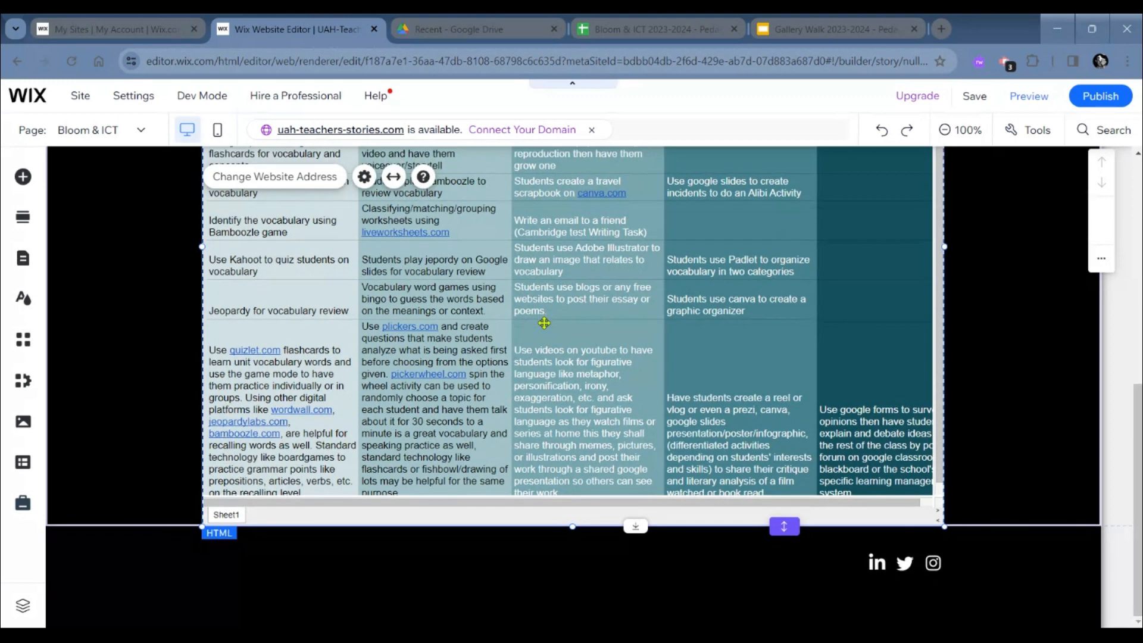
scroll(594, 322, "up", 4)
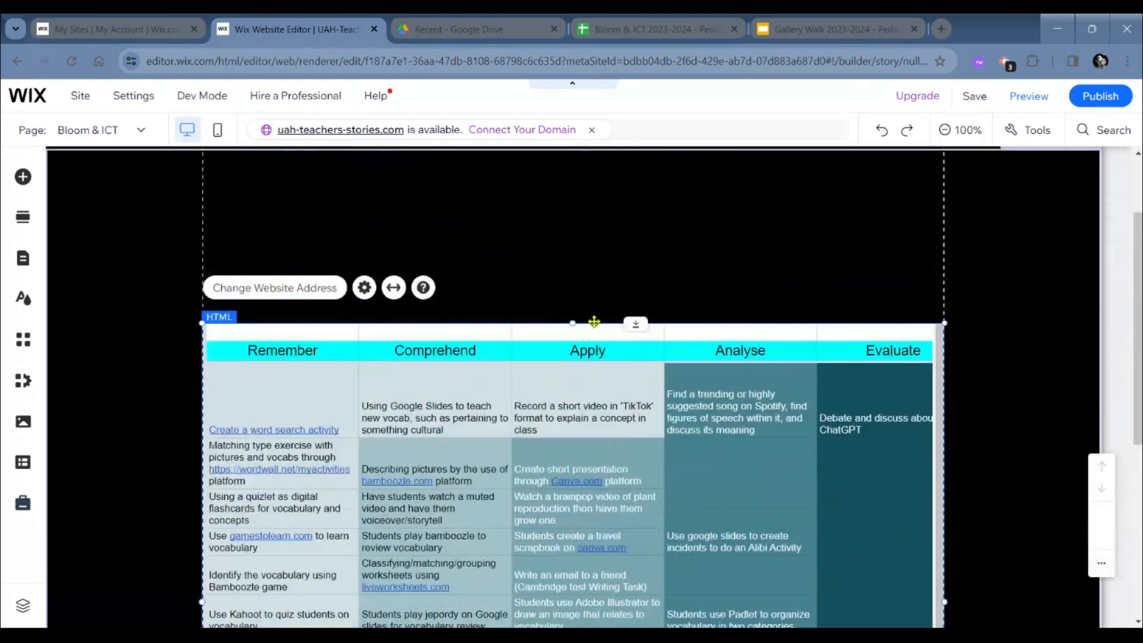
- Add a Heading 1 text element to the empty area above the embedded spreadsheet
scroll(595, 321, "up", 1)
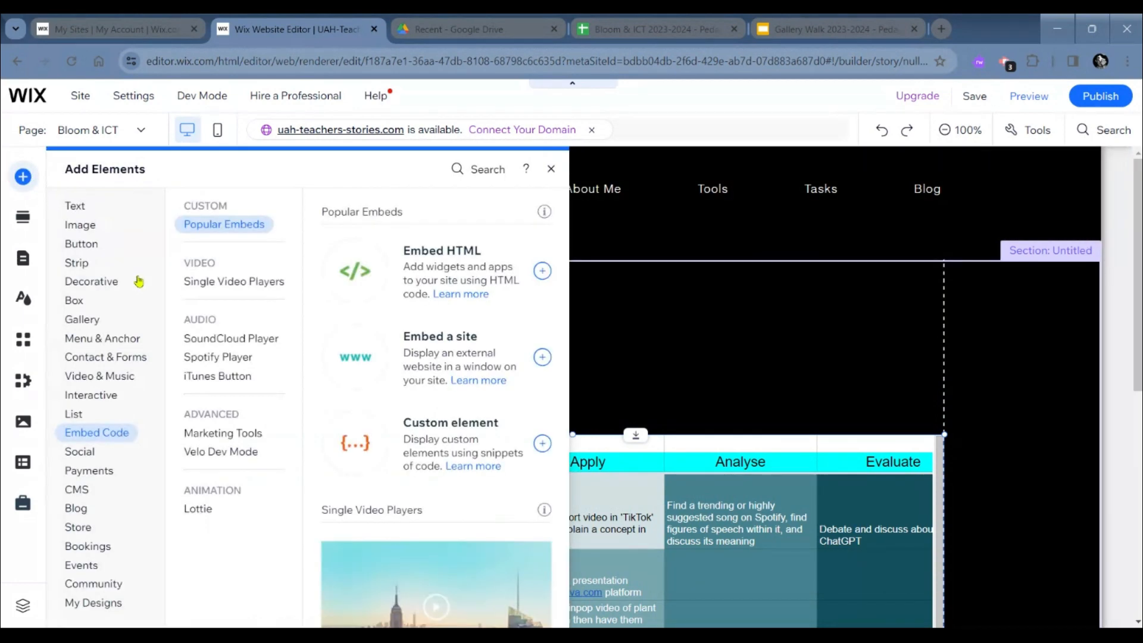
left_click(70, 205)
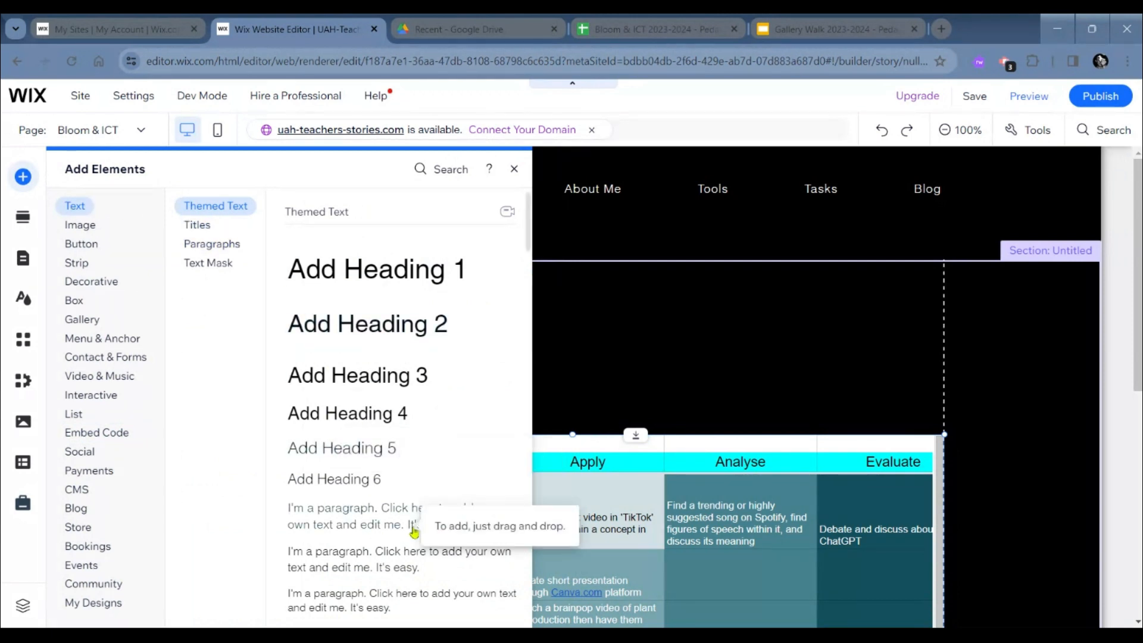
scroll(415, 530, "down", 1)
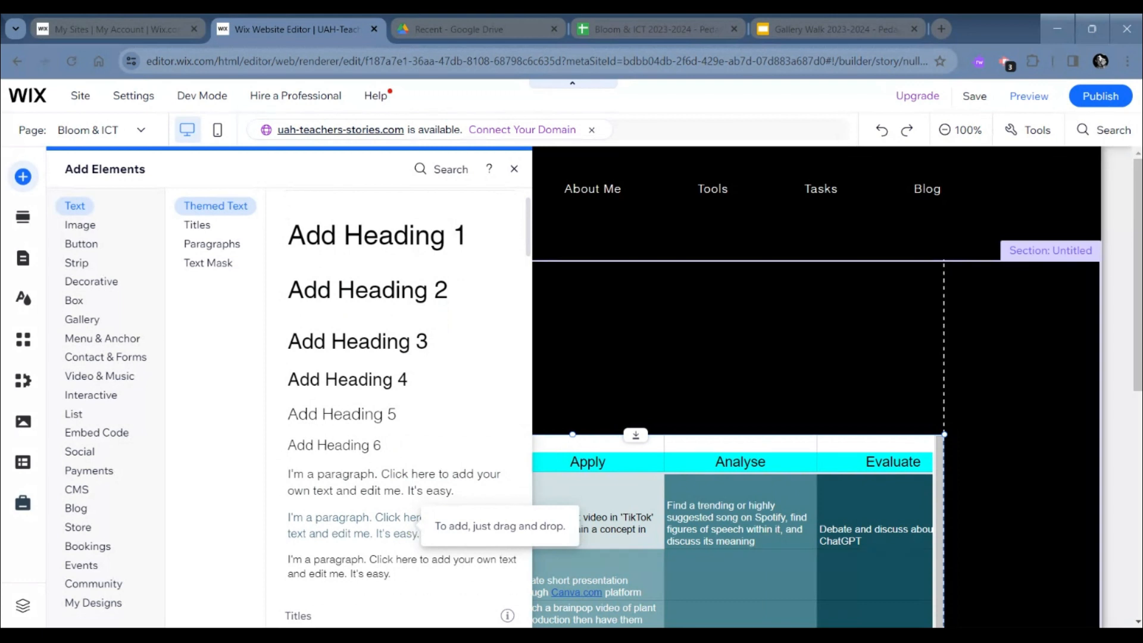
scroll(415, 527, "down", 1)
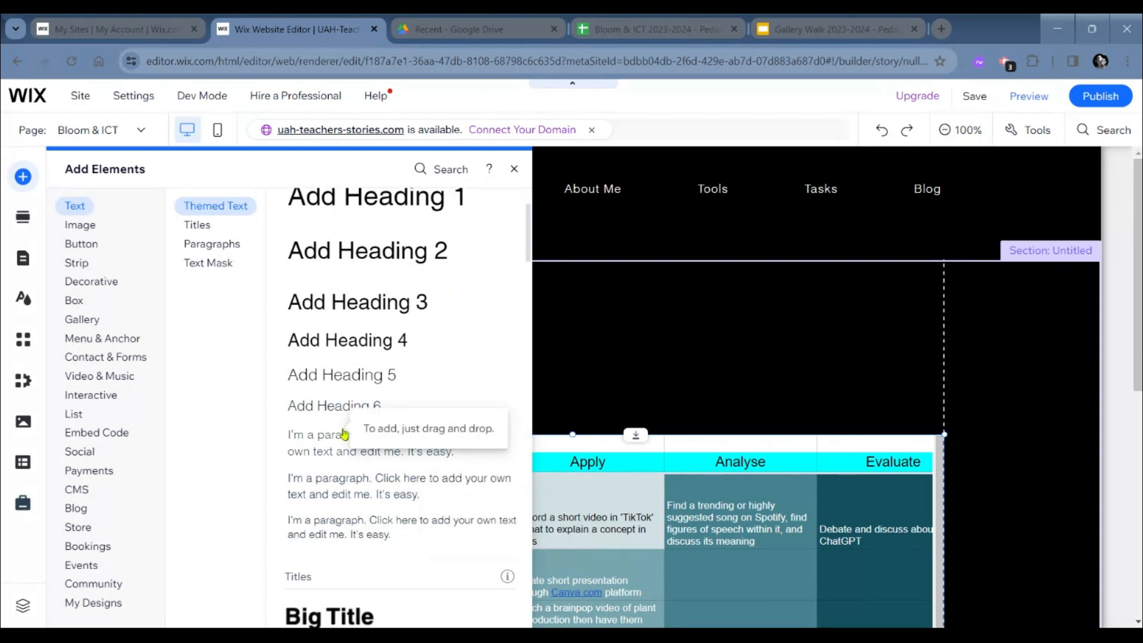
scroll(348, 441, "up", 1)
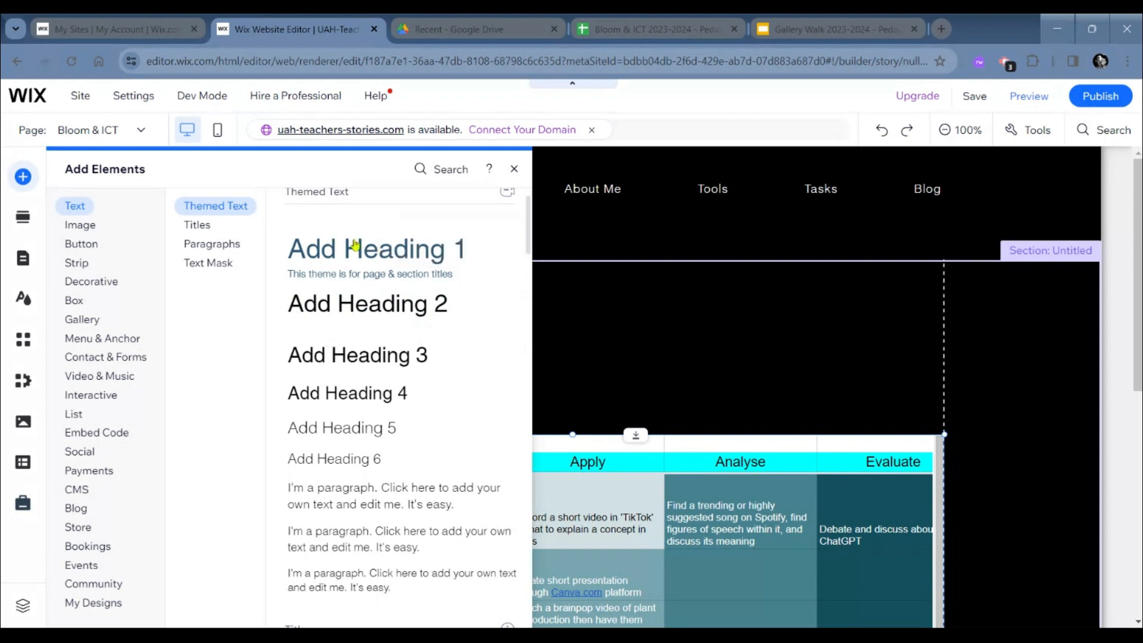
left_click_drag(355, 244, 448, 401)
- Replace the new heading's placeholder text with "Bloom's Taxonomy and ICT" and finish editing the text
double_click(451, 402)
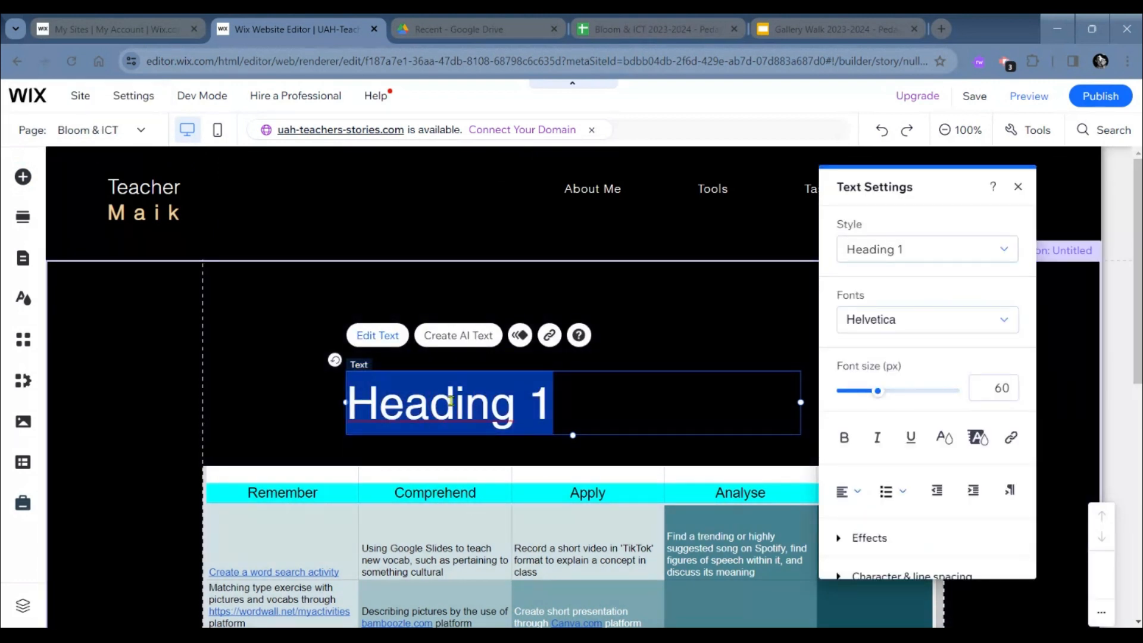
type("Bloom")
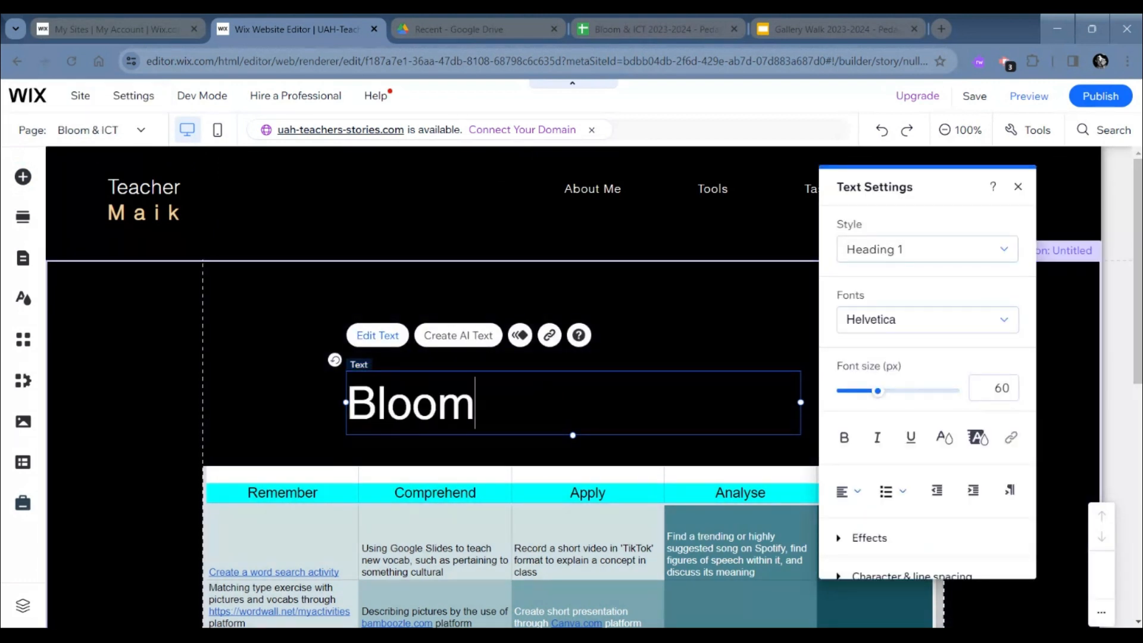
type("'s Taxonomy")
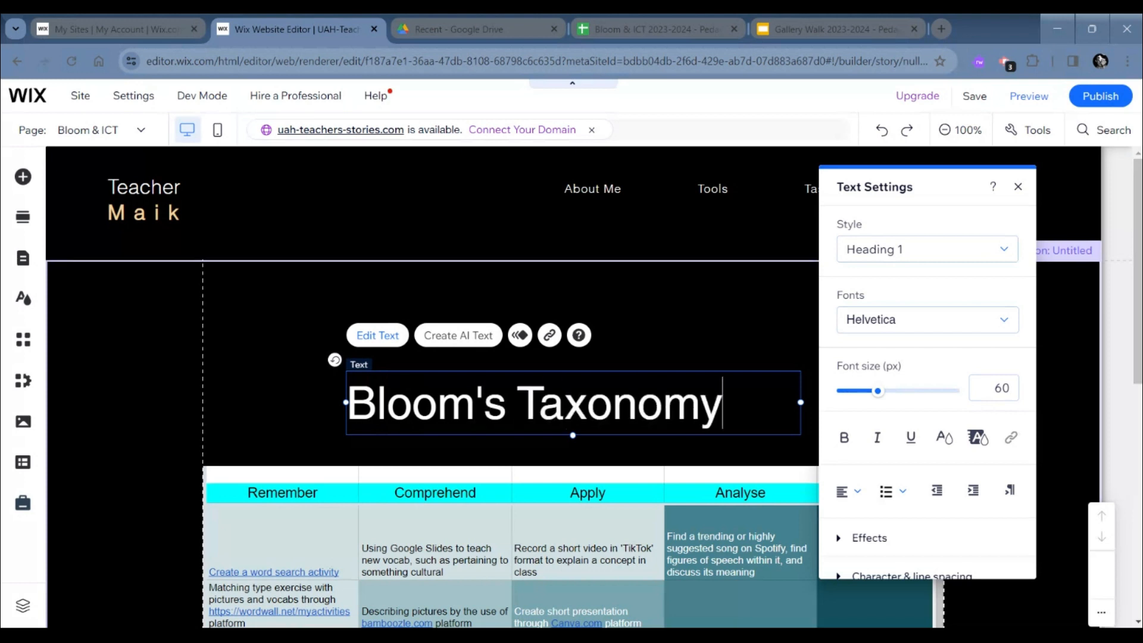
type(" and ICTY")
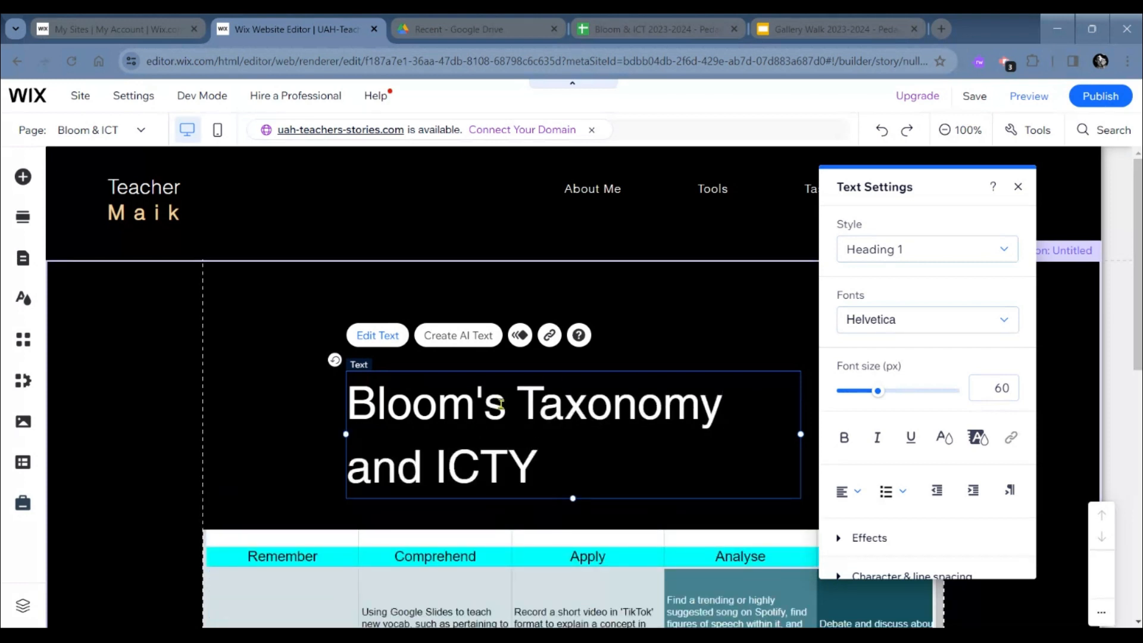
key("BackSpace")
key("Escape")
- Widen the heading's text box leftward so the title fits on one line, and move it up near the section's upper edge
left_click_drag(345, 434, 225, 434)
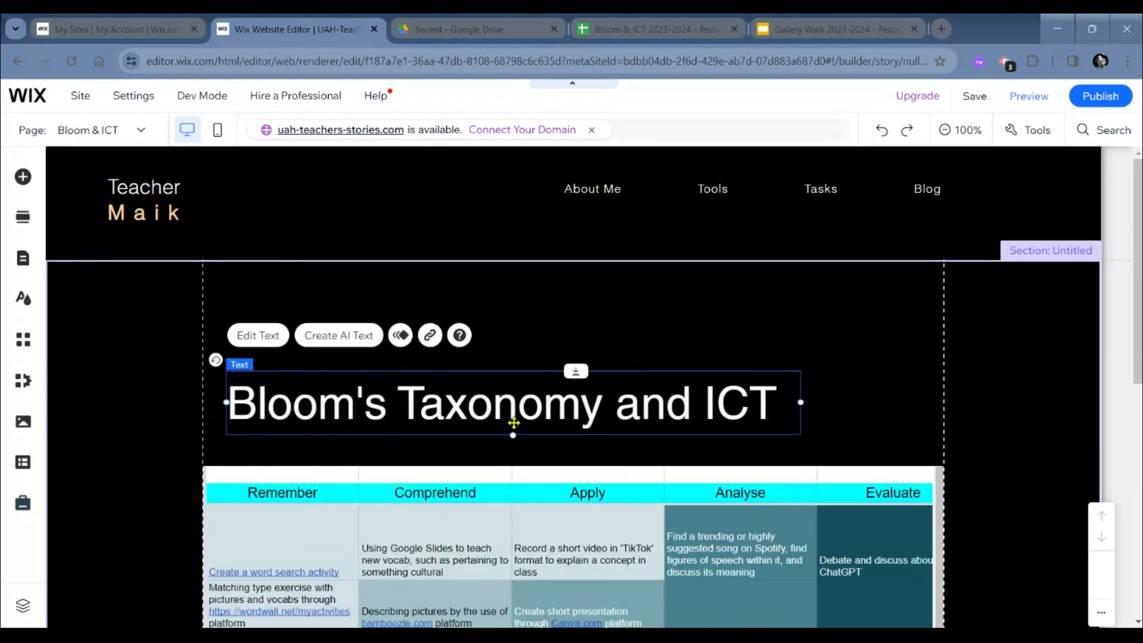
right_click(515, 339)
left_click(487, 405)
left_click_drag(485, 401, 472, 303)
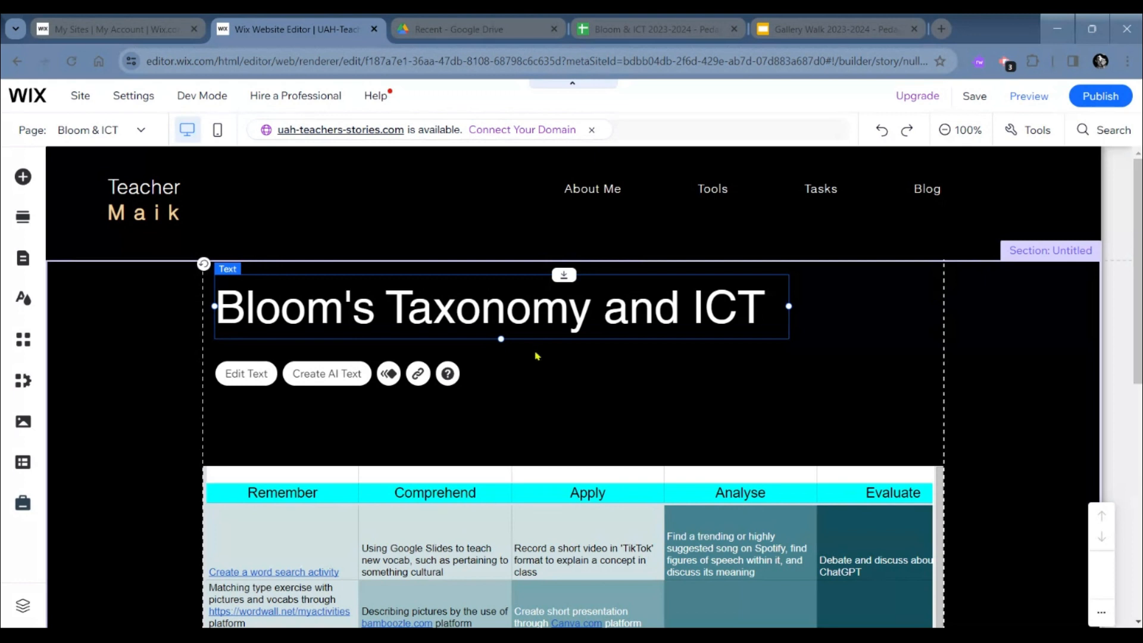
scroll(531, 419, "down", 1)
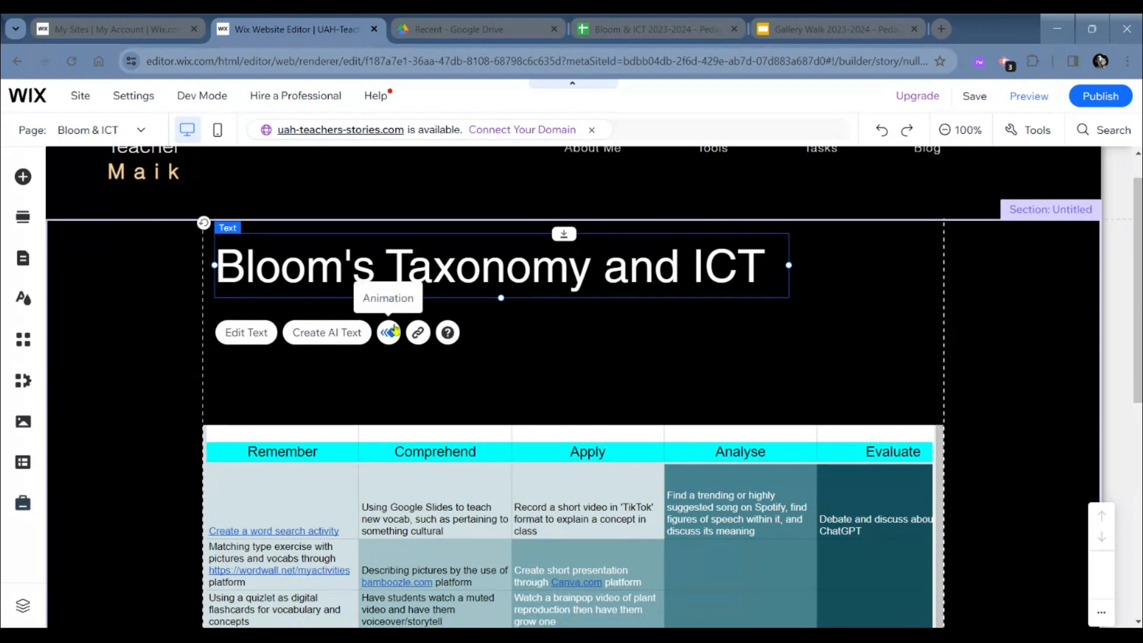
- Add a paragraph text element to the section between the Bloom's Taxonomy heading and the embedded spreadsheet
left_click(153, 368)
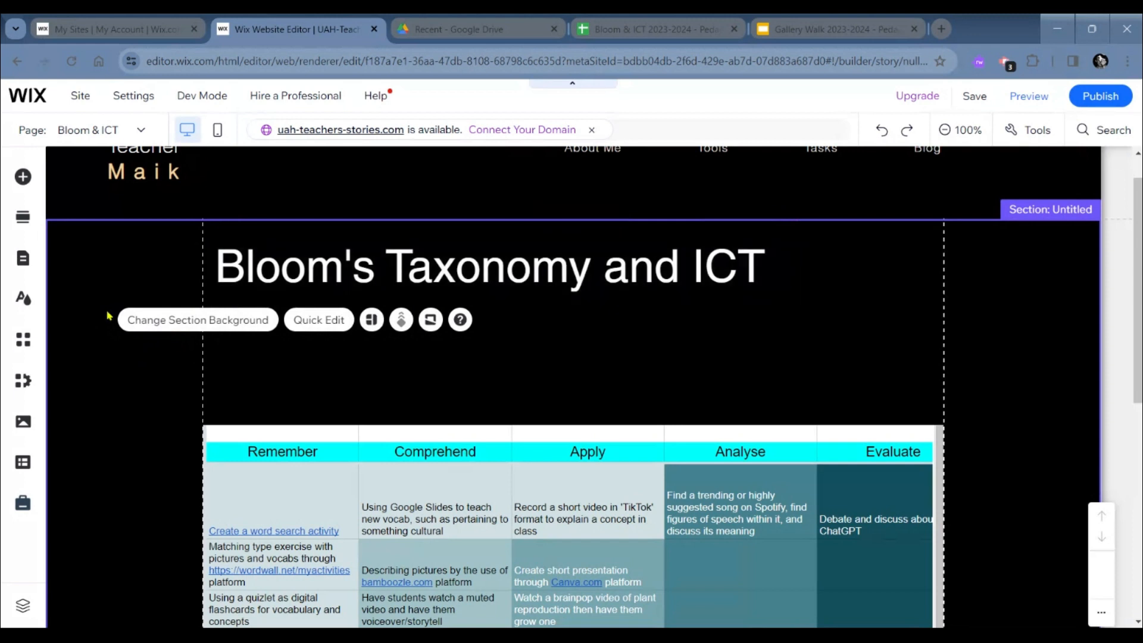
left_click(22, 176)
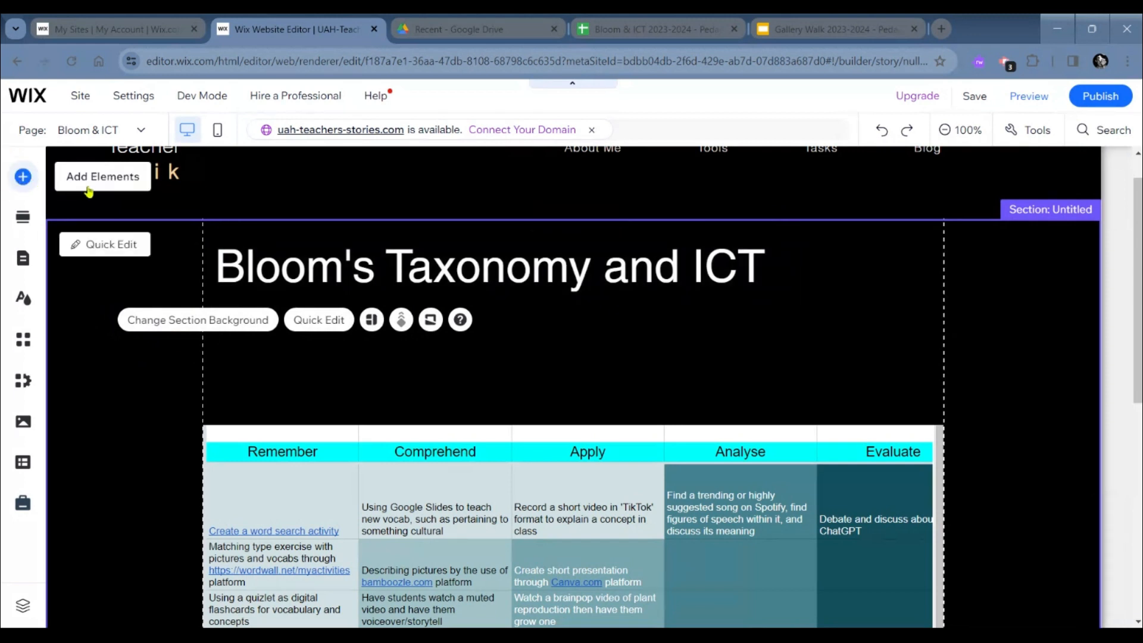
left_click_drag(333, 510, 512, 401)
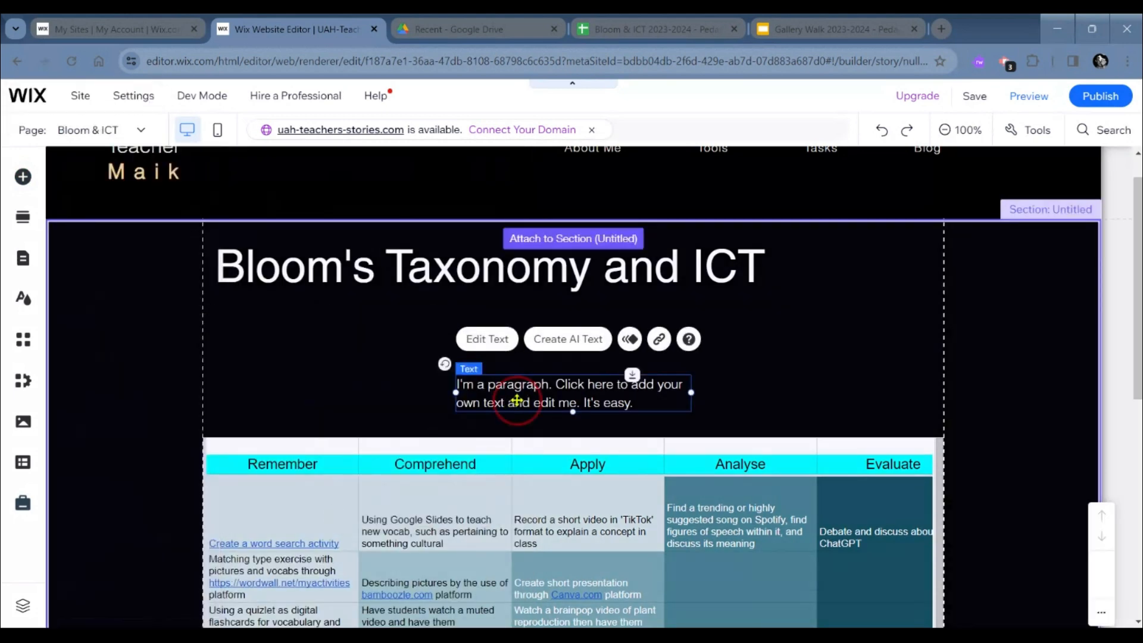
- Replace the new paragraph's placeholder text with "Remember to write about the activity." and finish editing it
double_click(517, 400)
key("BackSpace")
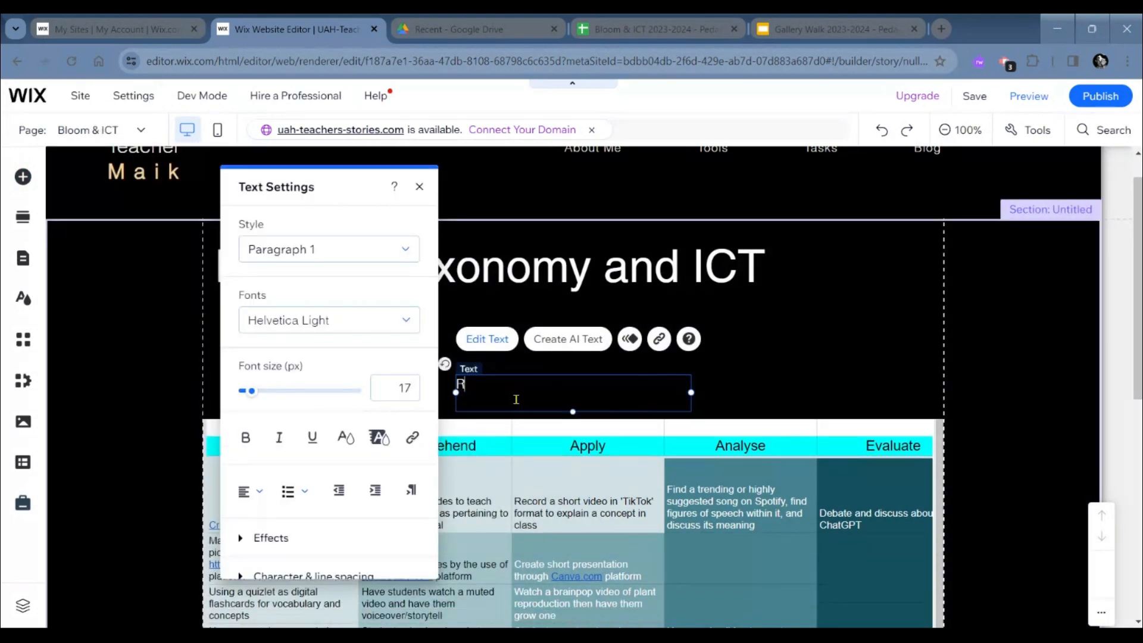
type("Remember tow rite about the activity.")
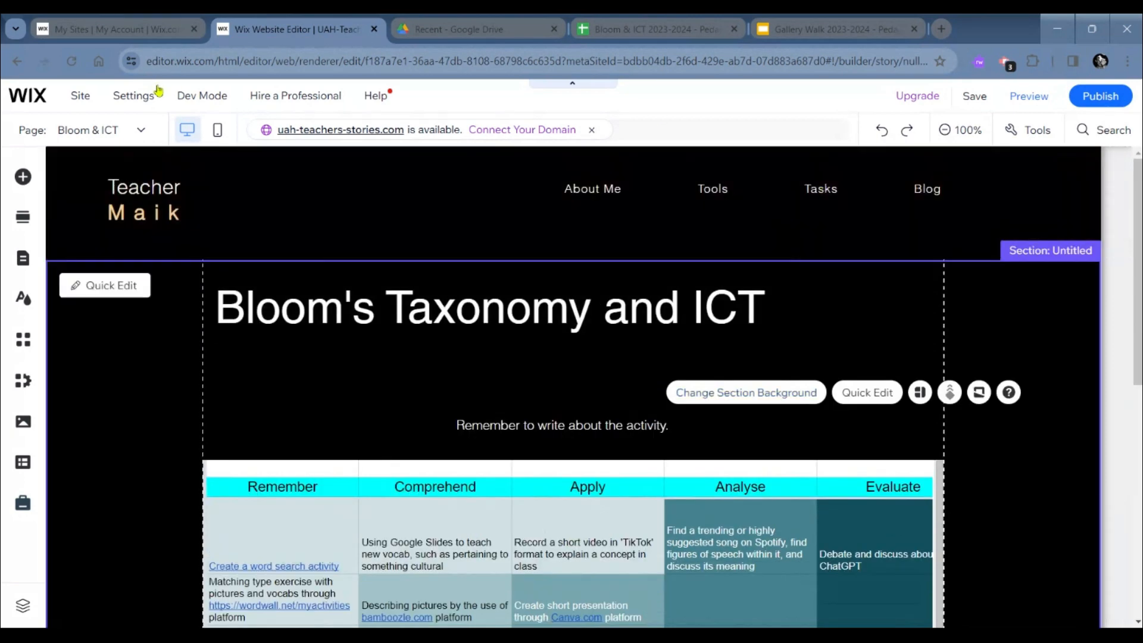
- Switch the editor from the Bloom & ICT page to the site's Blog page
mouse_move(134, 95)
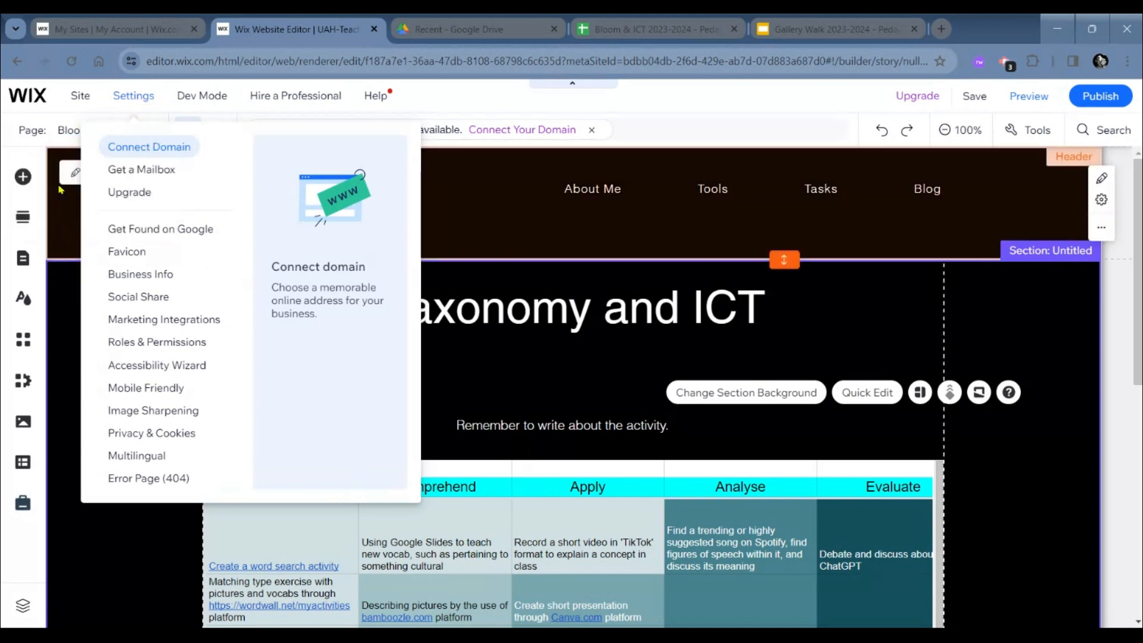
left_click(134, 132)
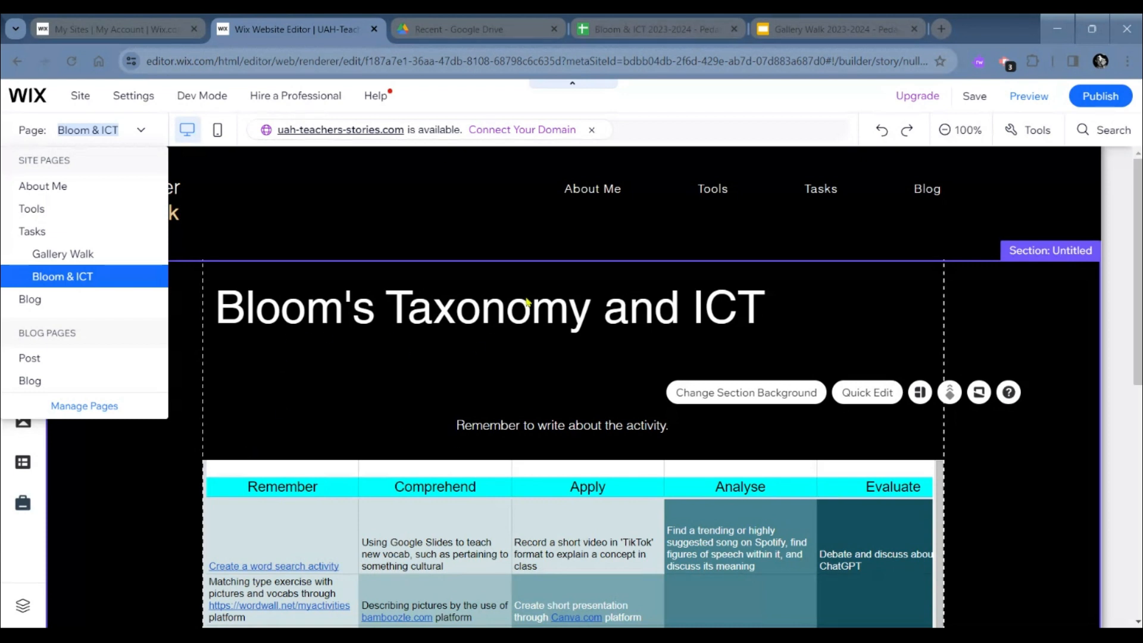
left_click(142, 131)
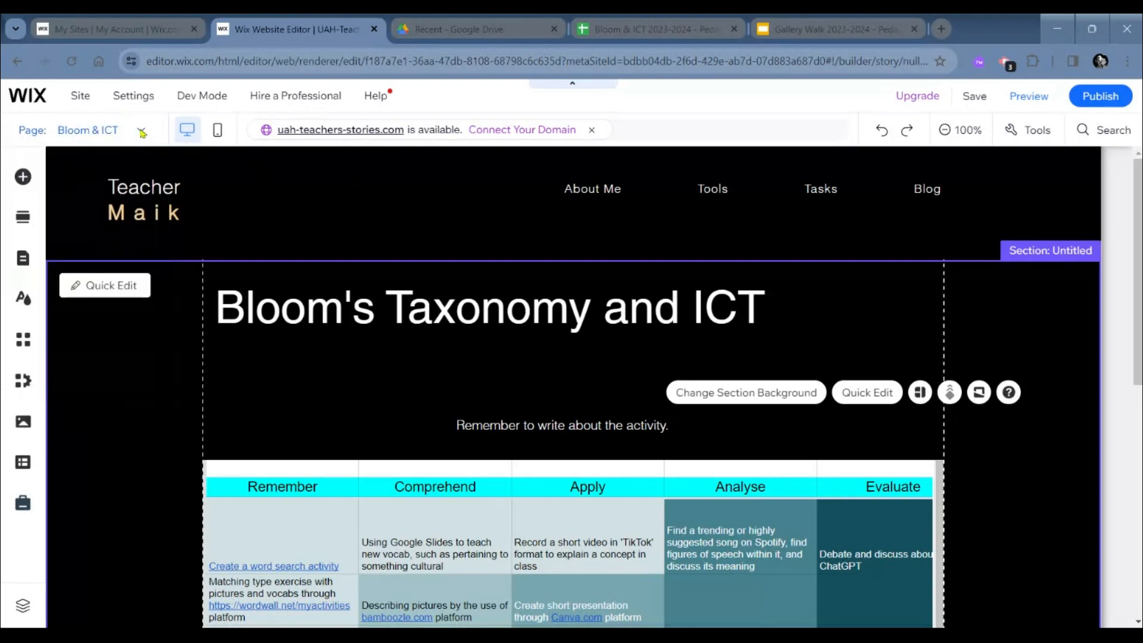
left_click(142, 131)
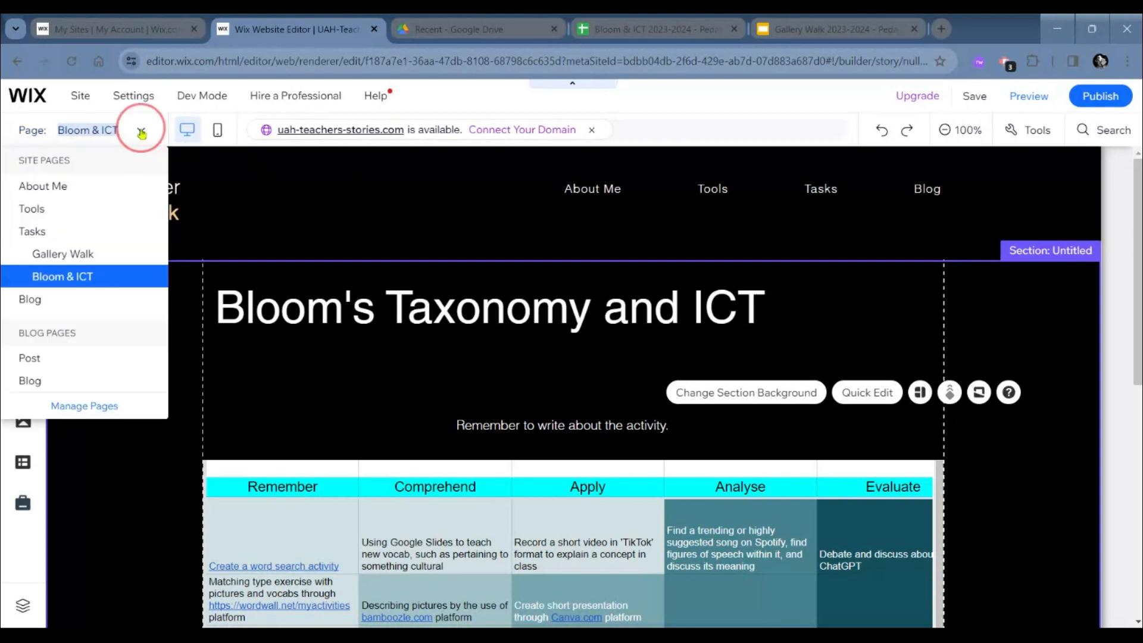
left_click(56, 298)
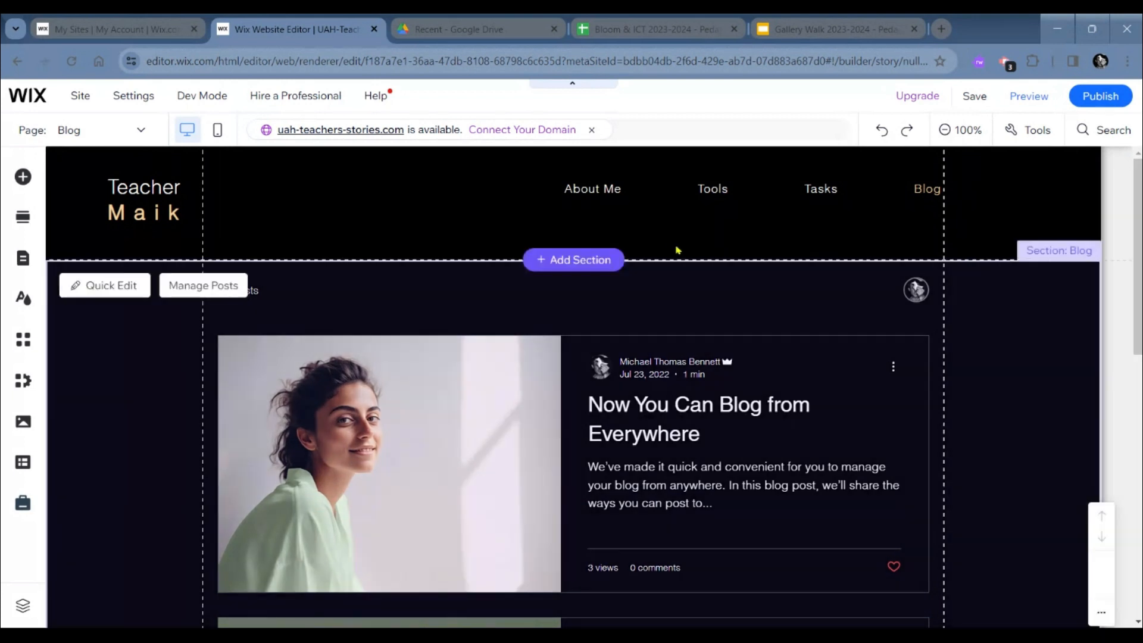
- Examine the Blog page's header menu and the sample posts in its feed
left_click(676, 248)
scroll(571, 387, "down", 1)
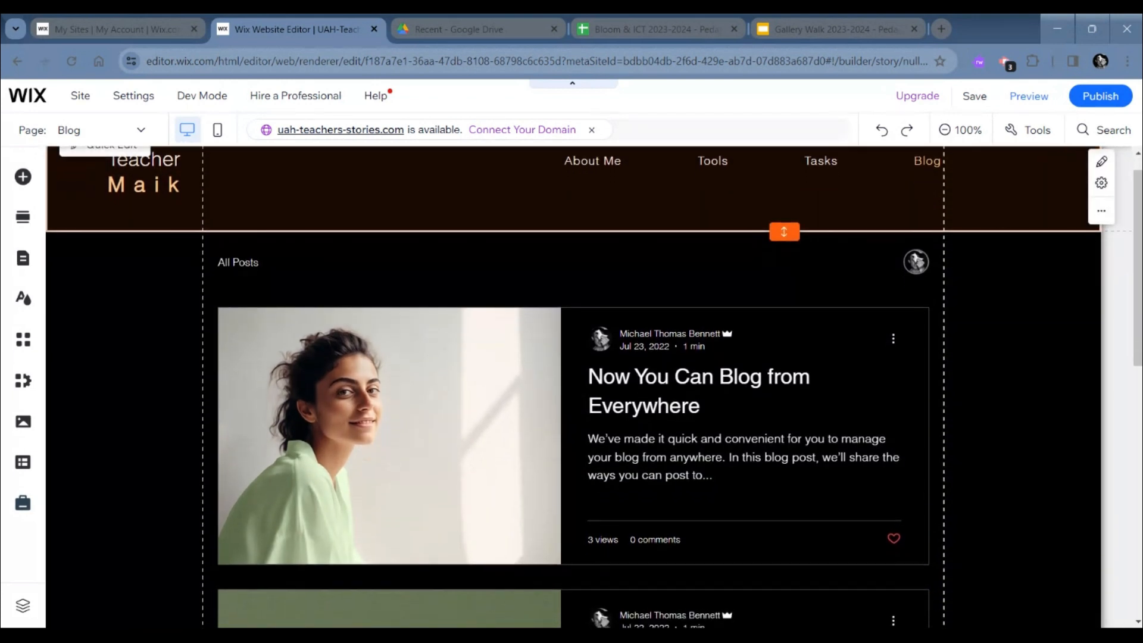
scroll(774, 290, "down", 1)
scroll(774, 290, "up", 2)
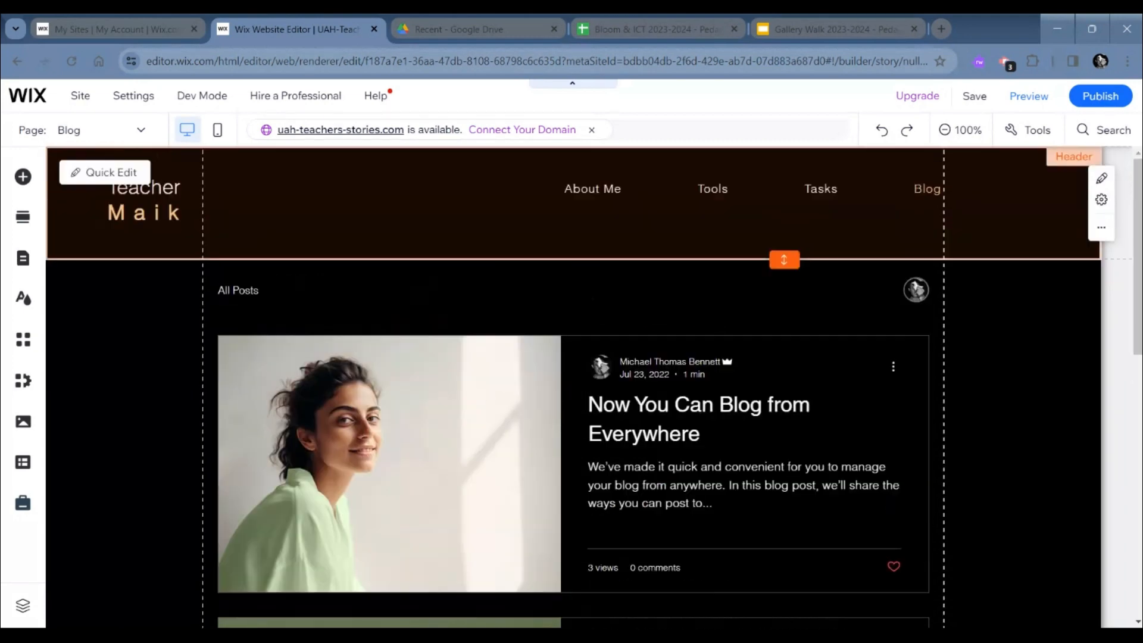
left_click(885, 324)
scroll(887, 326, "down", 1)
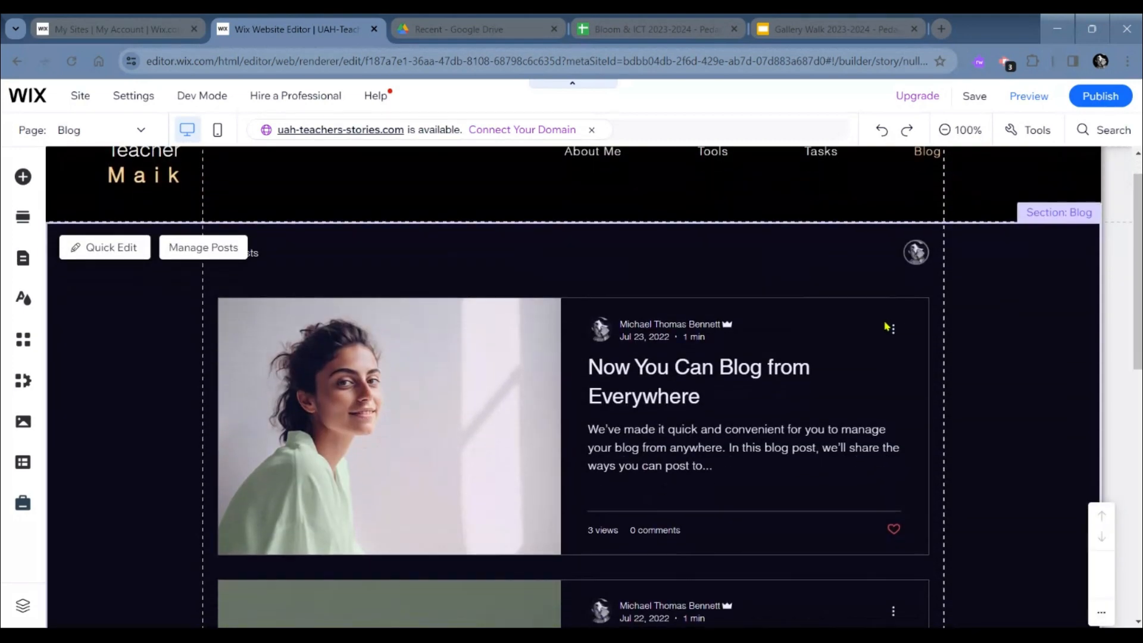
scroll(842, 343, "up", 1)
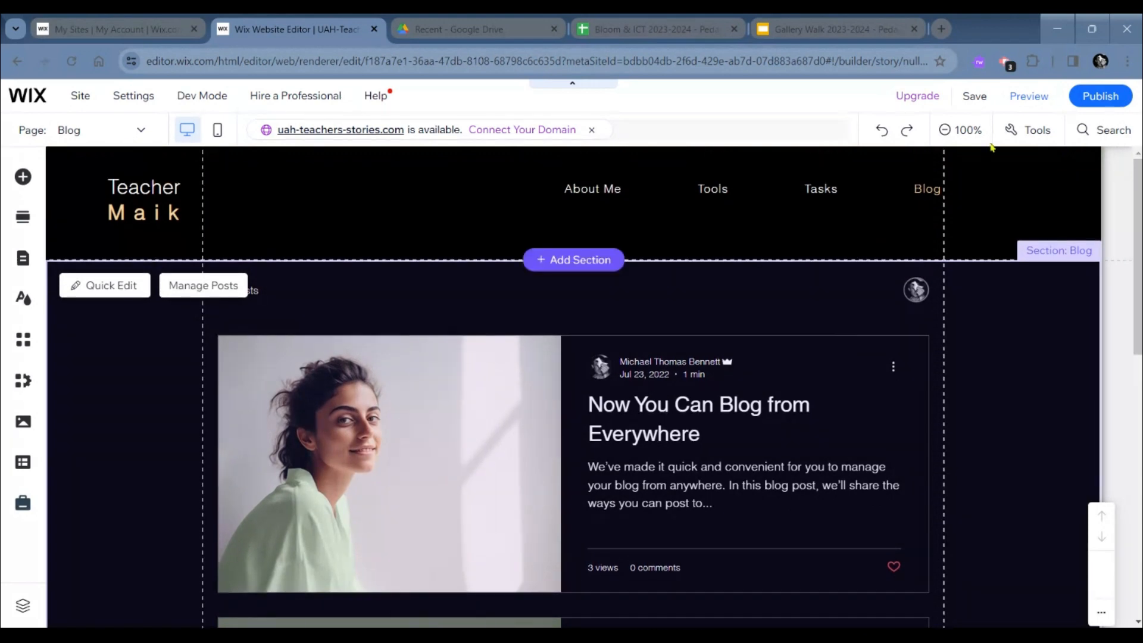
left_click(920, 216)
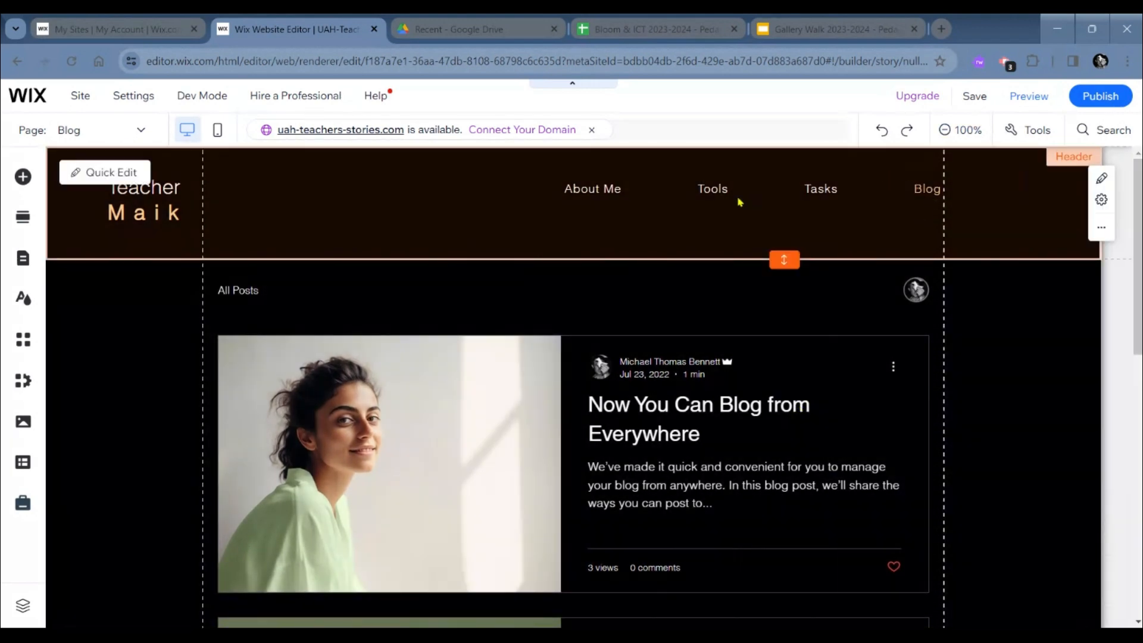
left_click(730, 266)
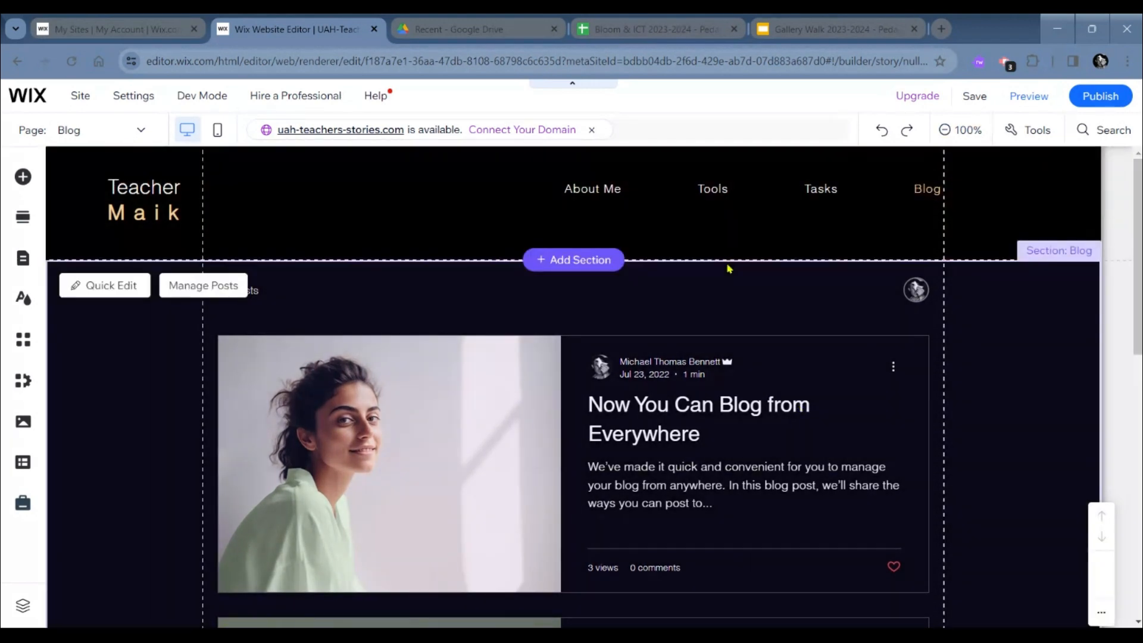
scroll(730, 266, "down", 2)
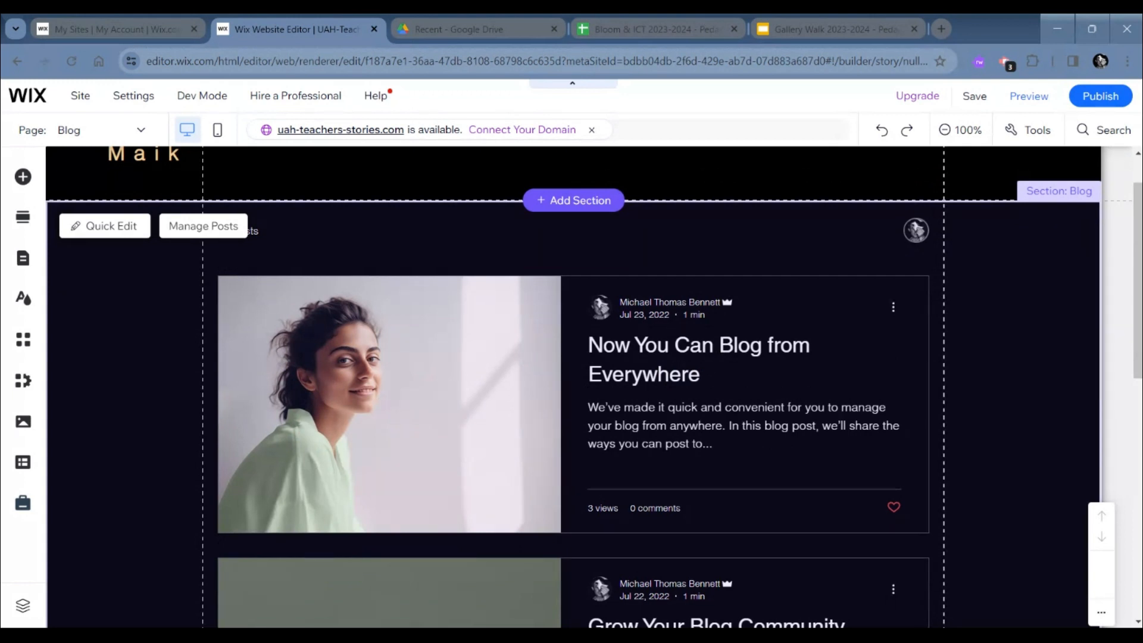
scroll(915, 297, "up", 2)
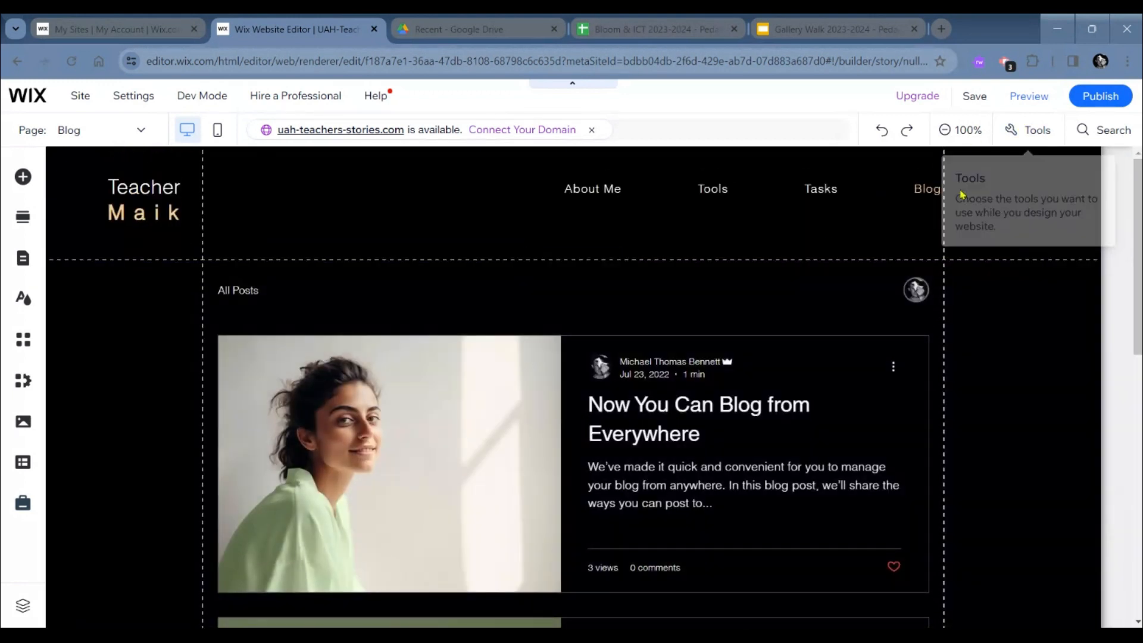
left_click(915, 193)
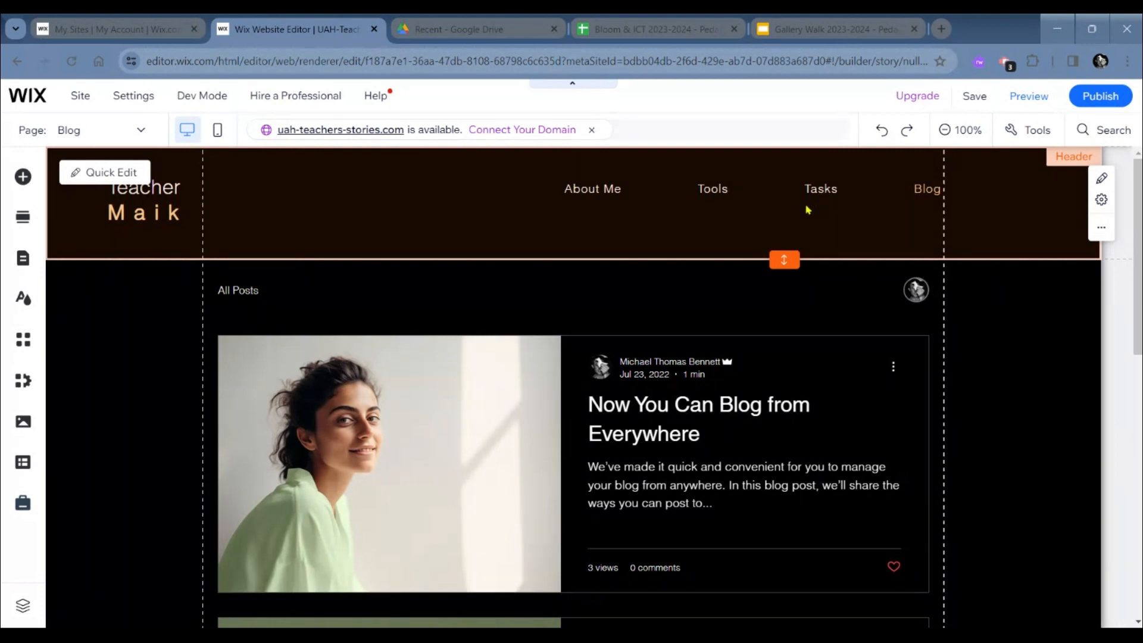
left_click(746, 335)
scroll(714, 351, "down", 2)
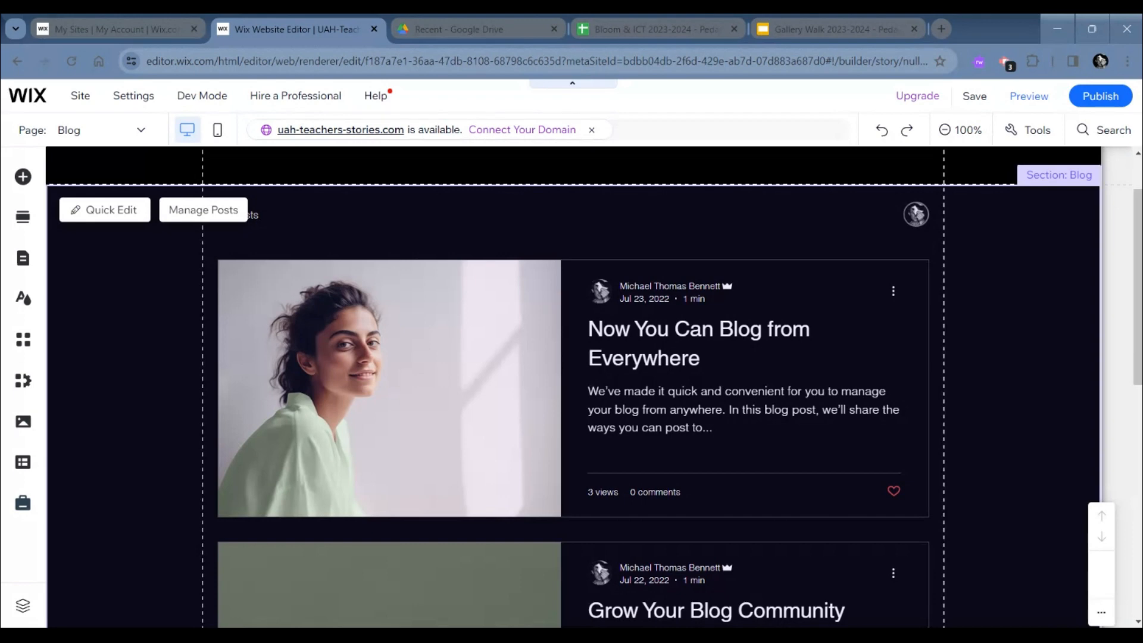
scroll(677, 408, "down", 9)
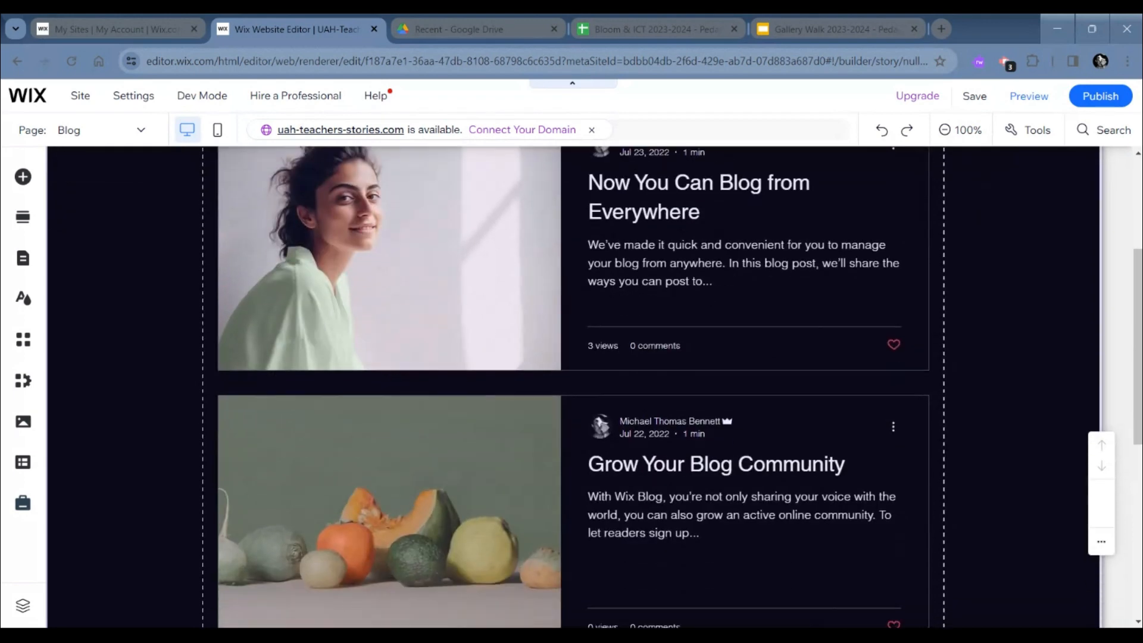
scroll(677, 408, "up", 2)
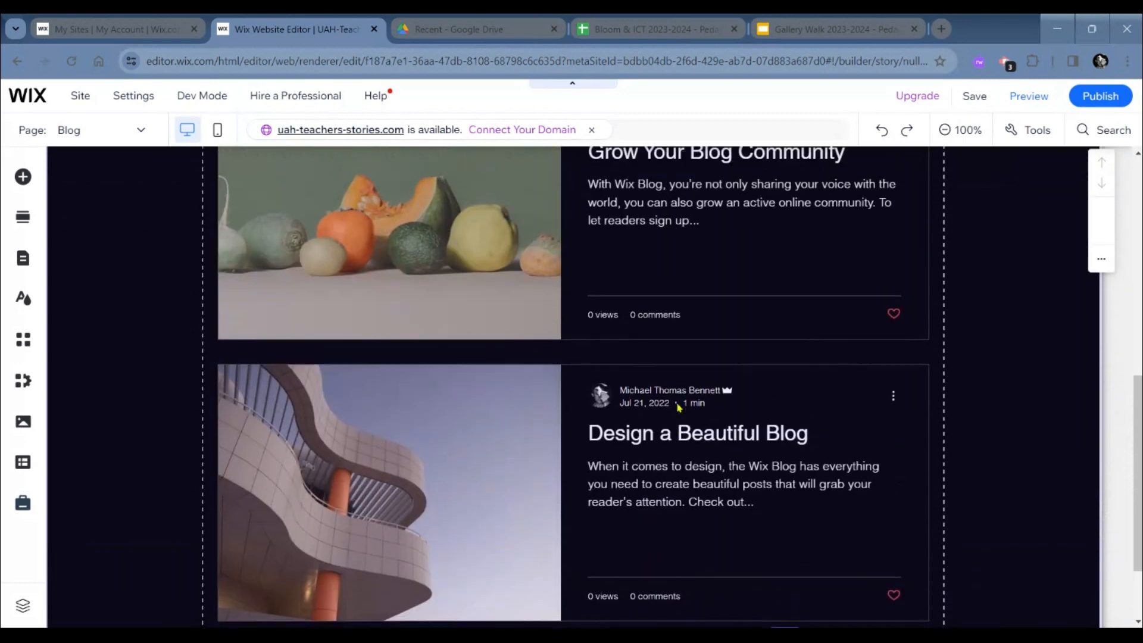
scroll(608, 428, "up", 3)
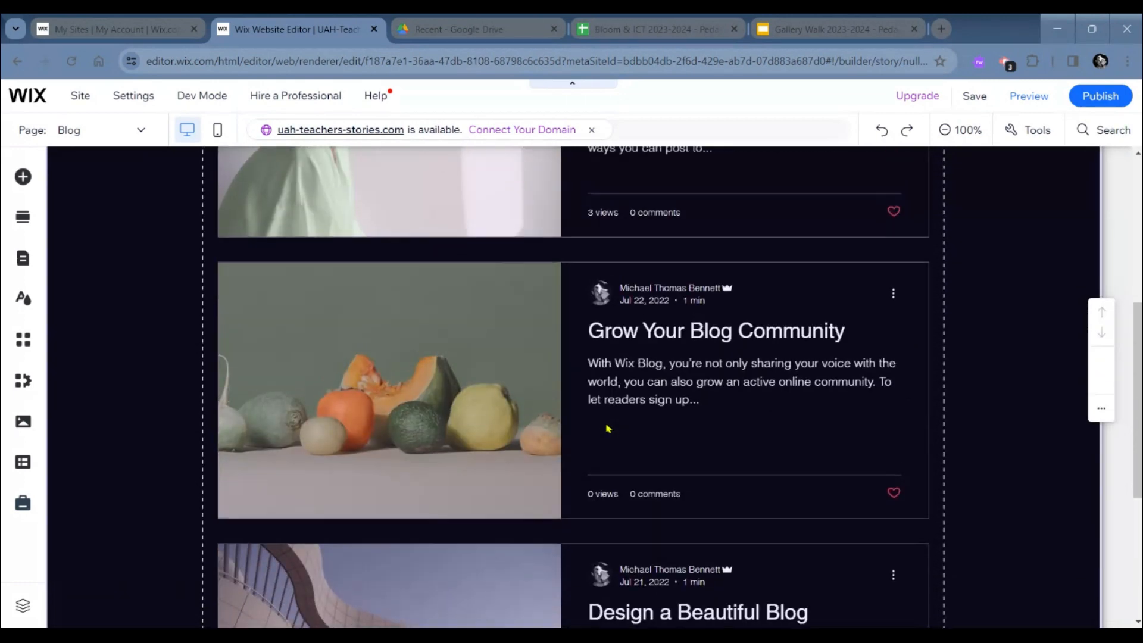
scroll(608, 428, "up", 4)
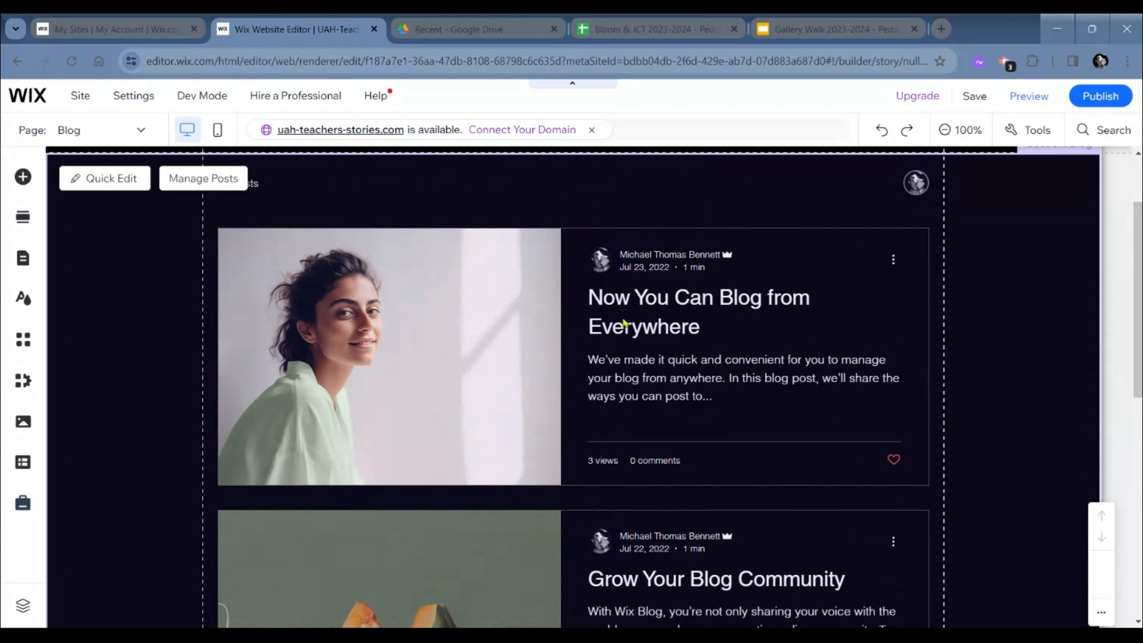
scroll(617, 352, "up", 1)
scroll(617, 352, "down", 1)
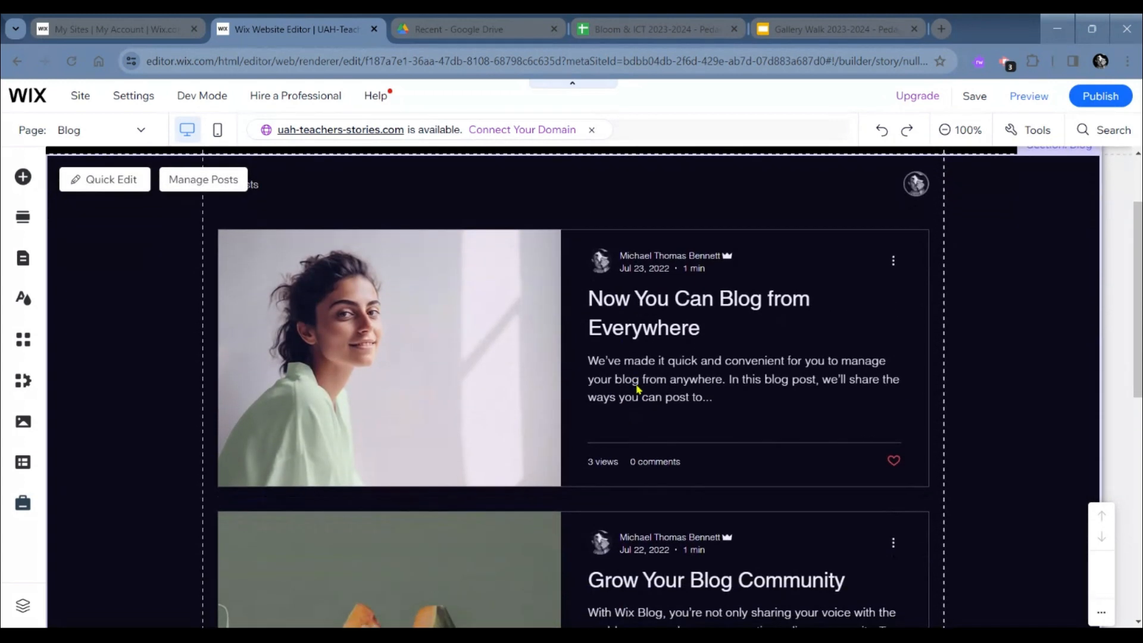
scroll(650, 331, "down", 1)
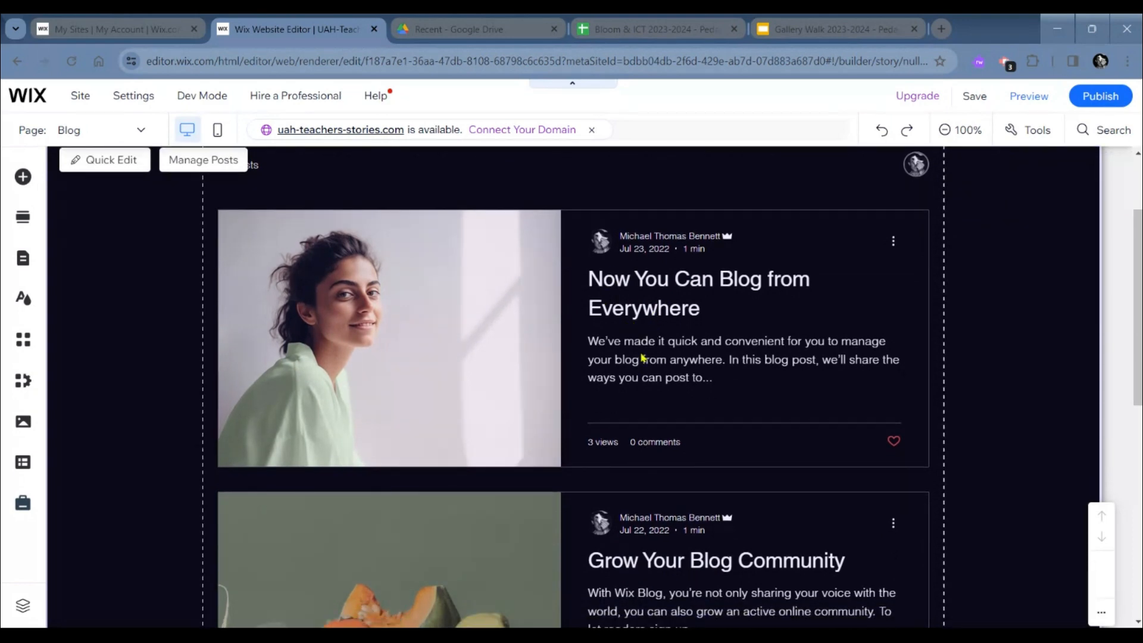
scroll(643, 359, "down", 1)
scroll(649, 328, "down", 1)
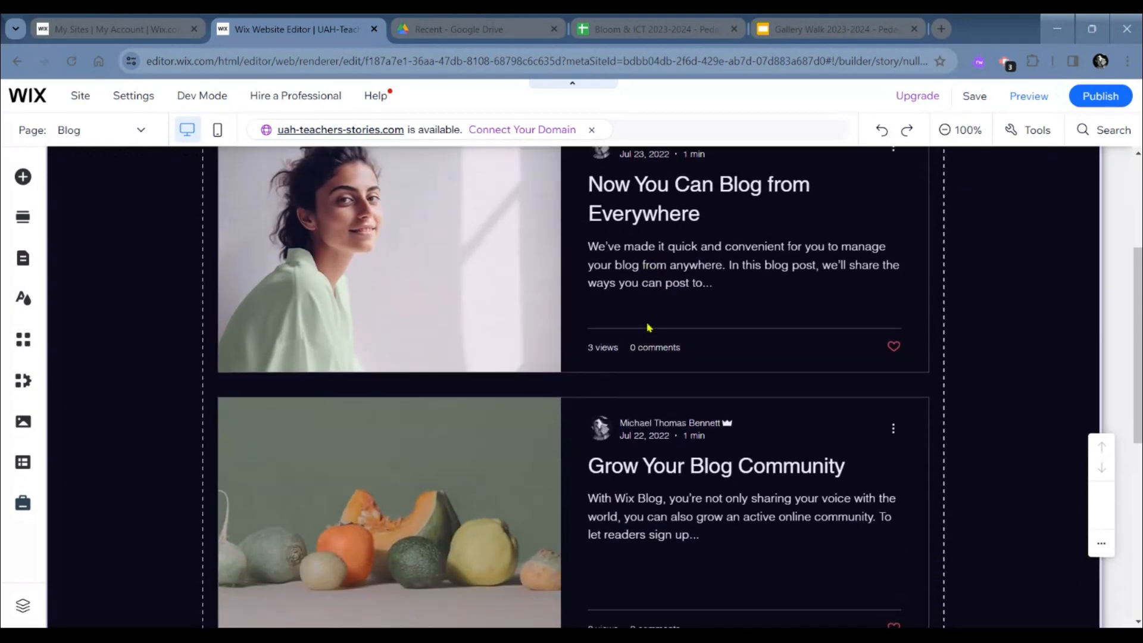
scroll(651, 387, "down", 2)
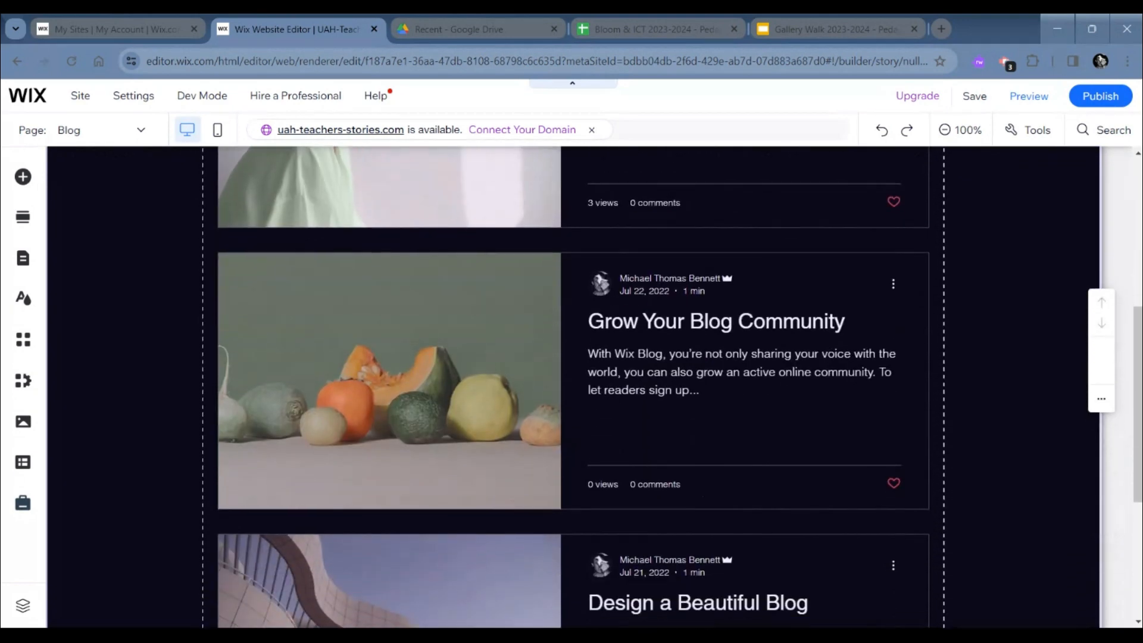
scroll(650, 387, "up", 1)
scroll(563, 479, "up", 5)
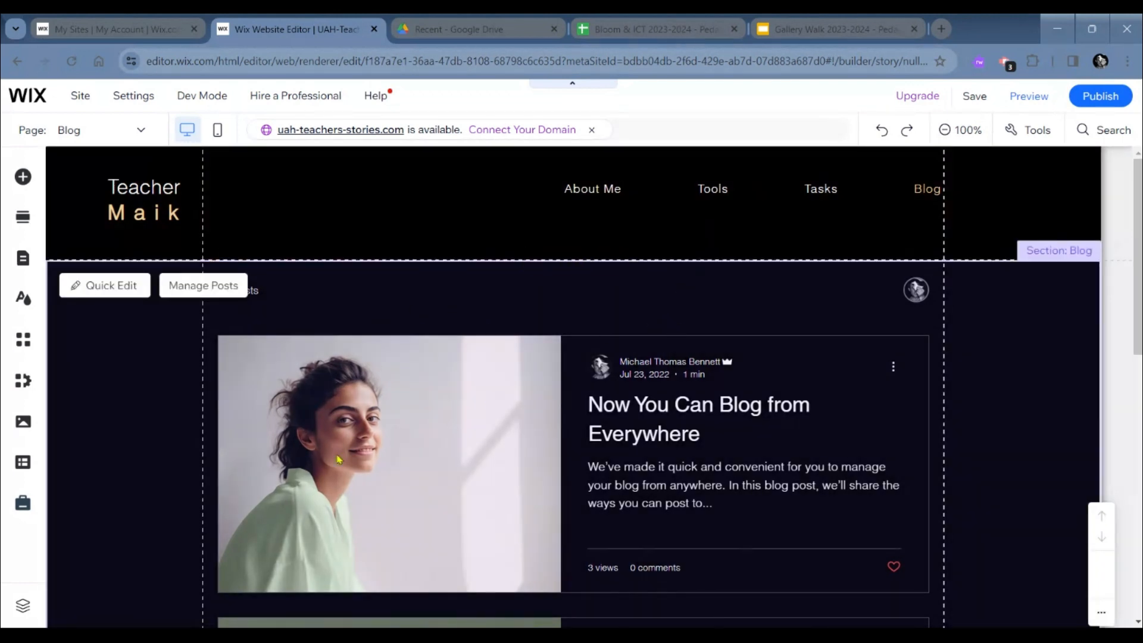
- Open the blog's post management and create a new blank post
left_click(203, 286)
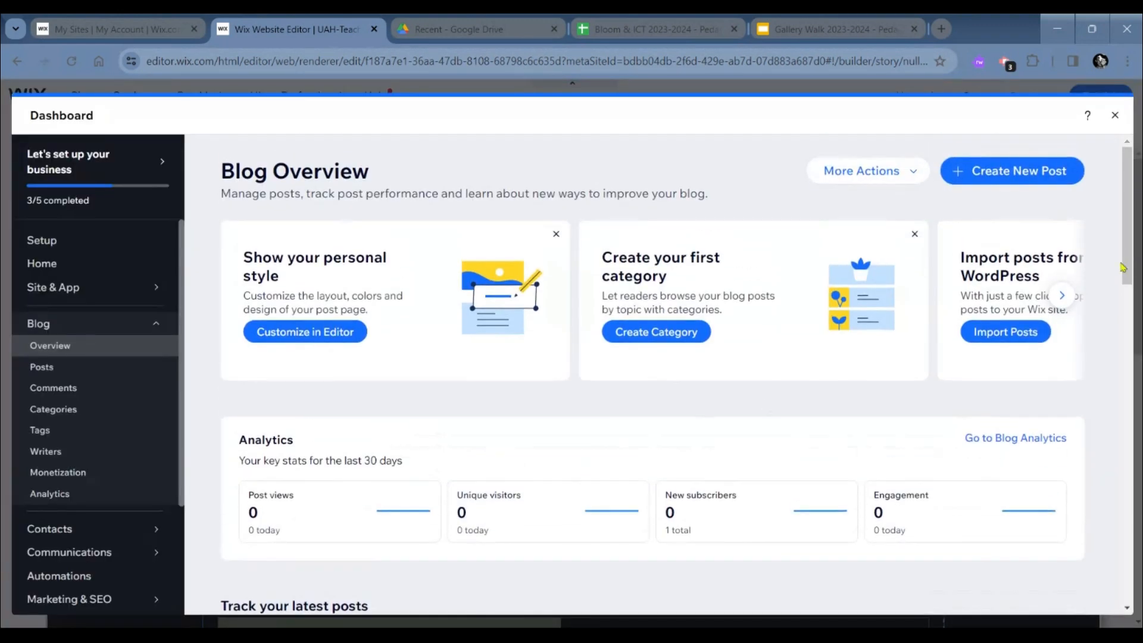
left_click(1006, 179)
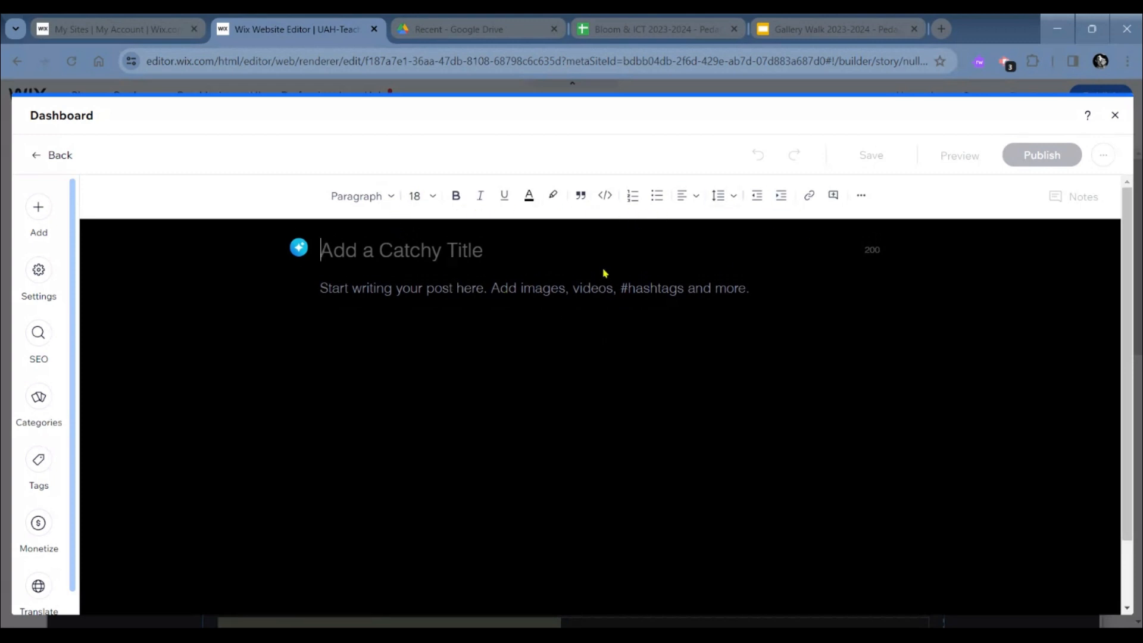
- Look through the media and elements that can be added to the post, and open the image chooser
left_click(39, 208)
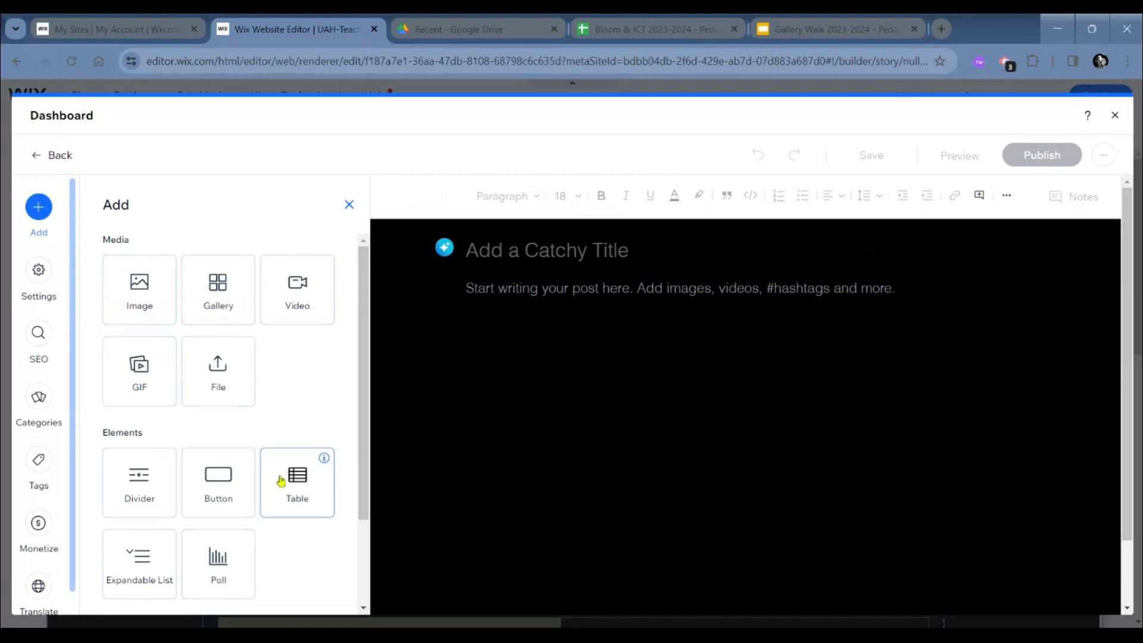
scroll(206, 443, "down", 3)
scroll(205, 443, "up", 3)
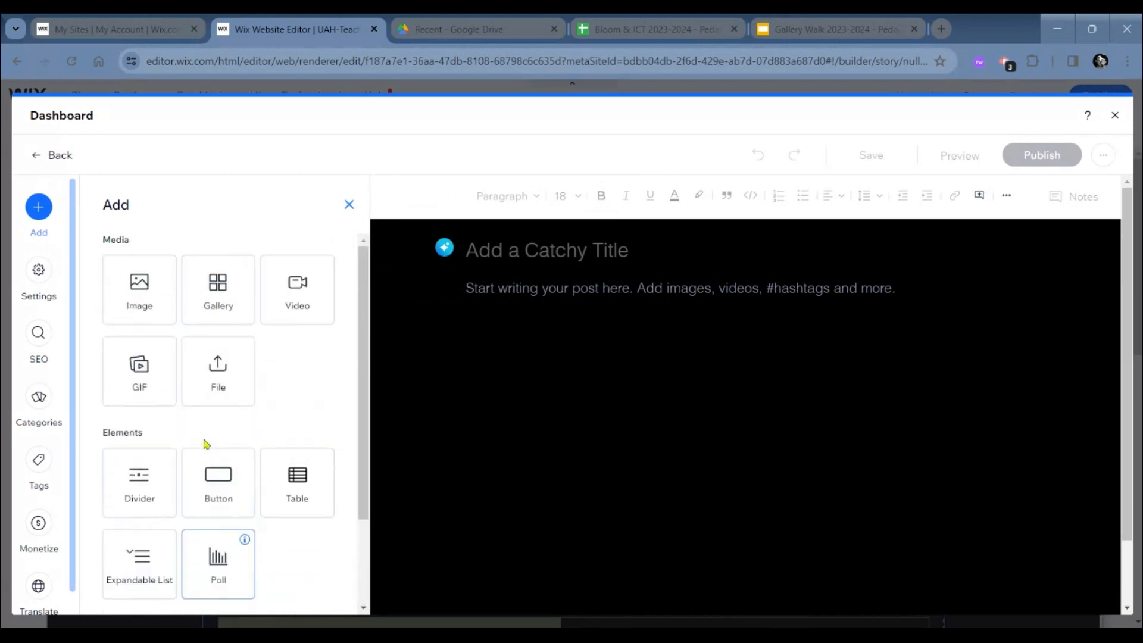
scroll(110, 568, "down", 3)
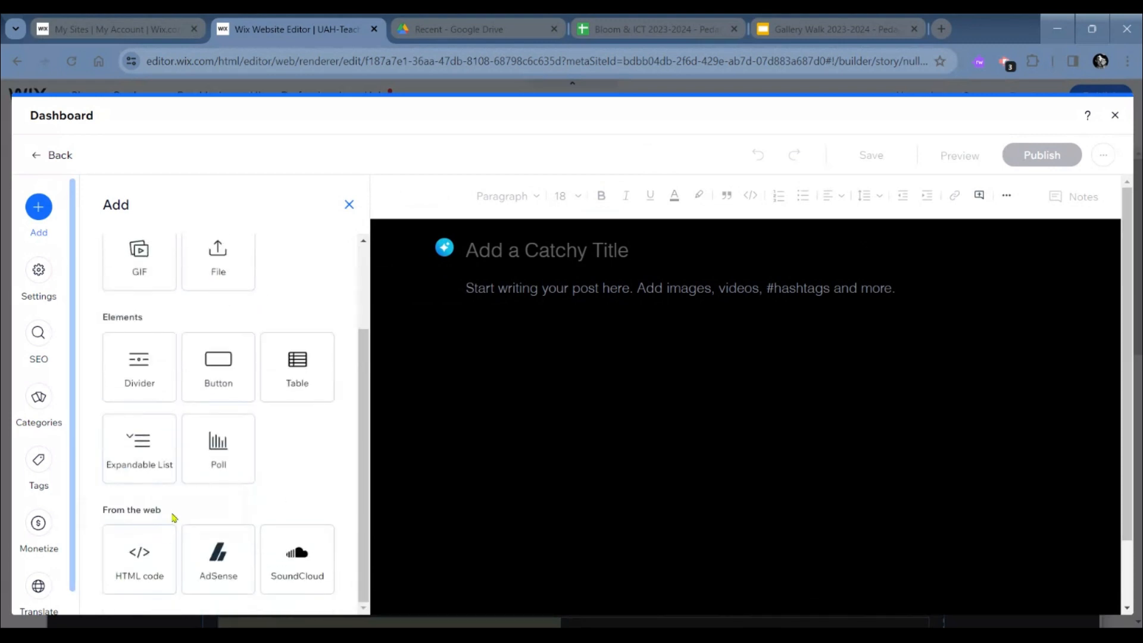
scroll(173, 518, "up", 2)
left_click(153, 296)
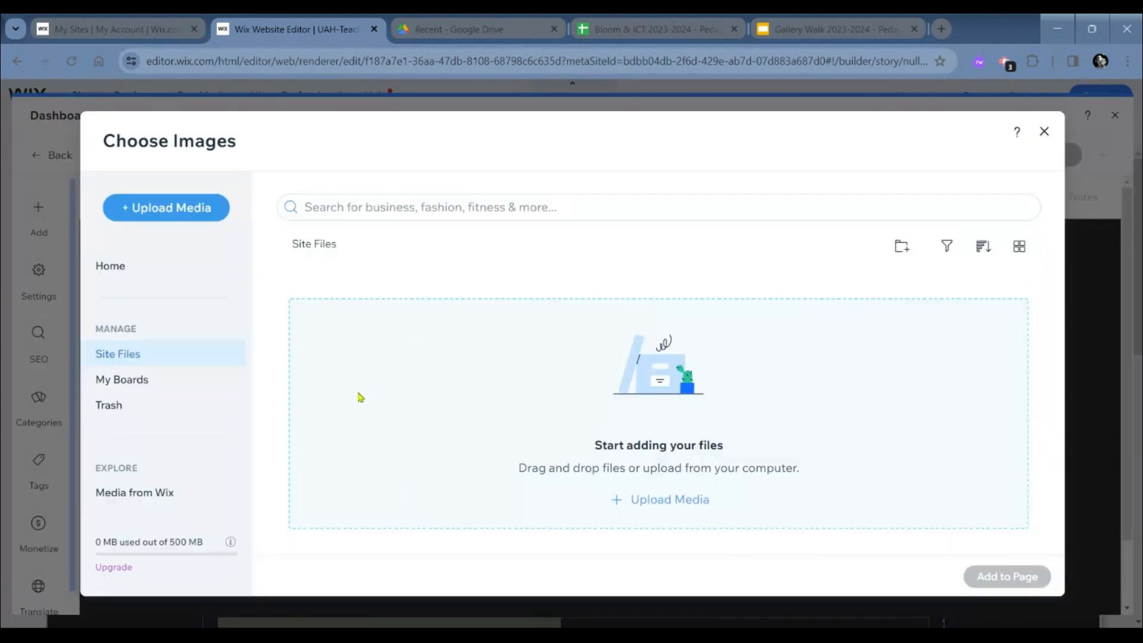
- Search the Media from Wix image collection for "off to the races"
left_click(160, 493)
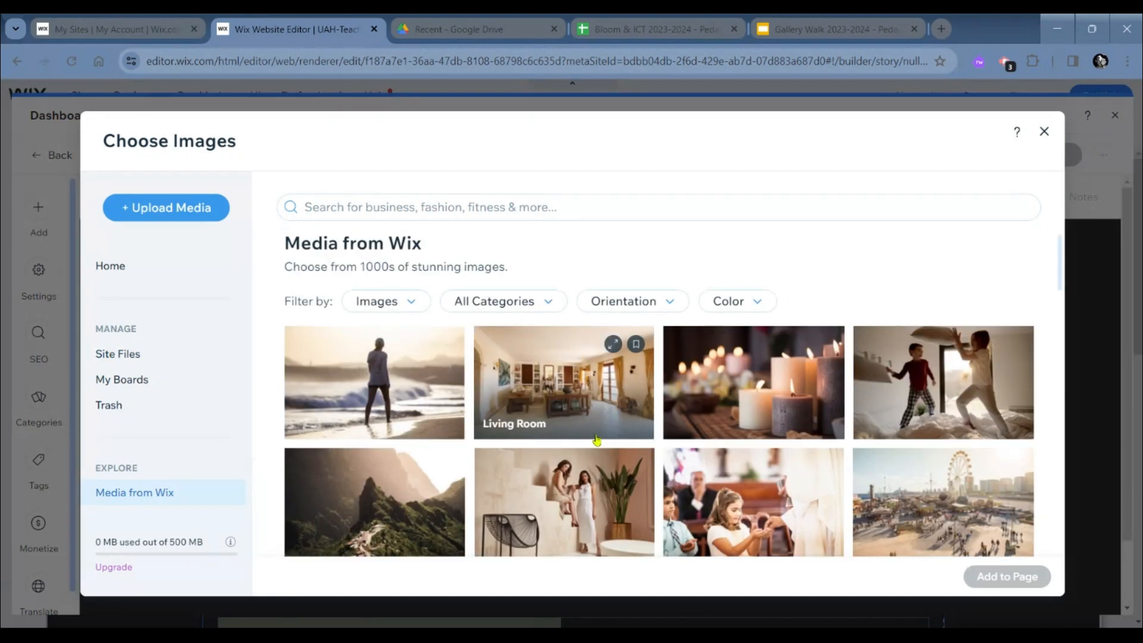
scroll(597, 441, "down", 1)
left_click(441, 208)
type("off t")
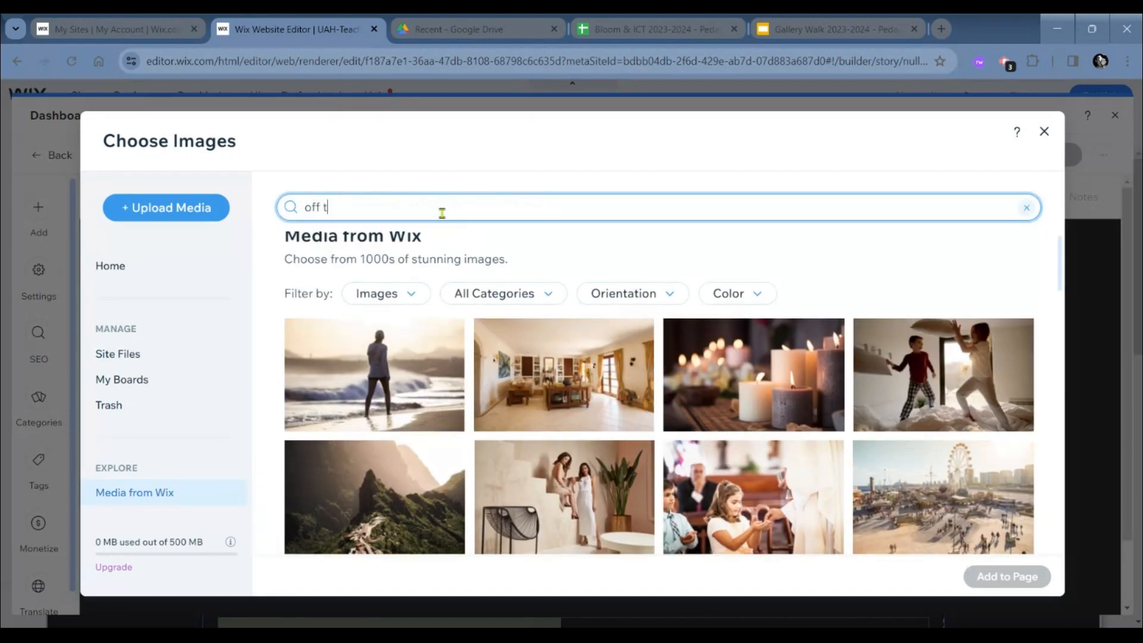
type("o the races")
key("Return")
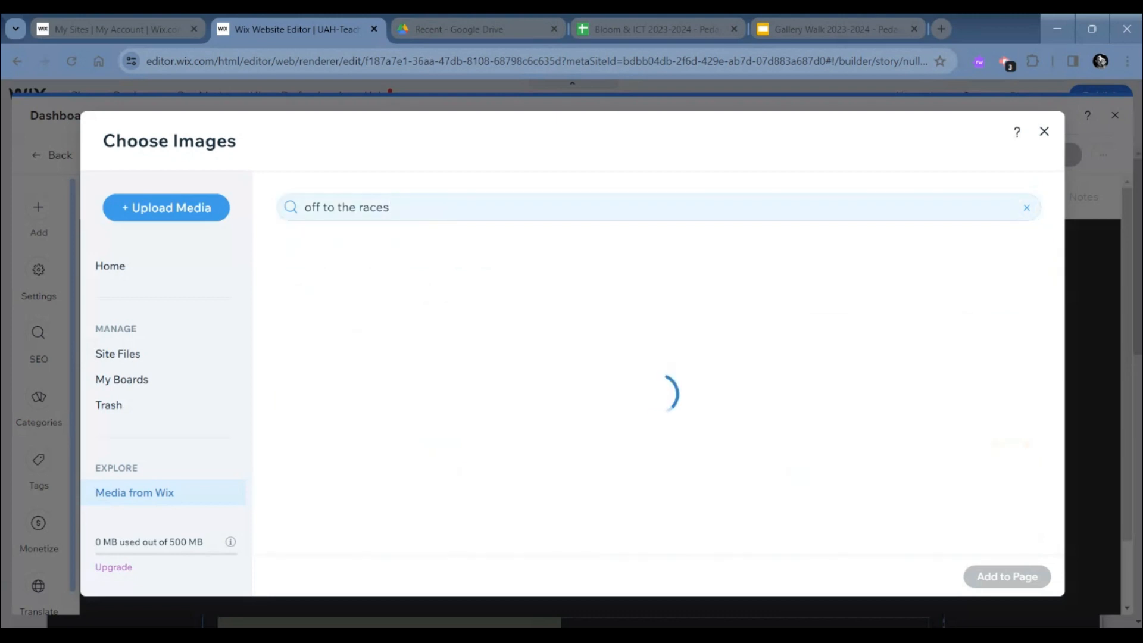
- Insert the "Lifting a Bike" stock image from the search results into the blog post
scroll(427, 433, "down", 5)
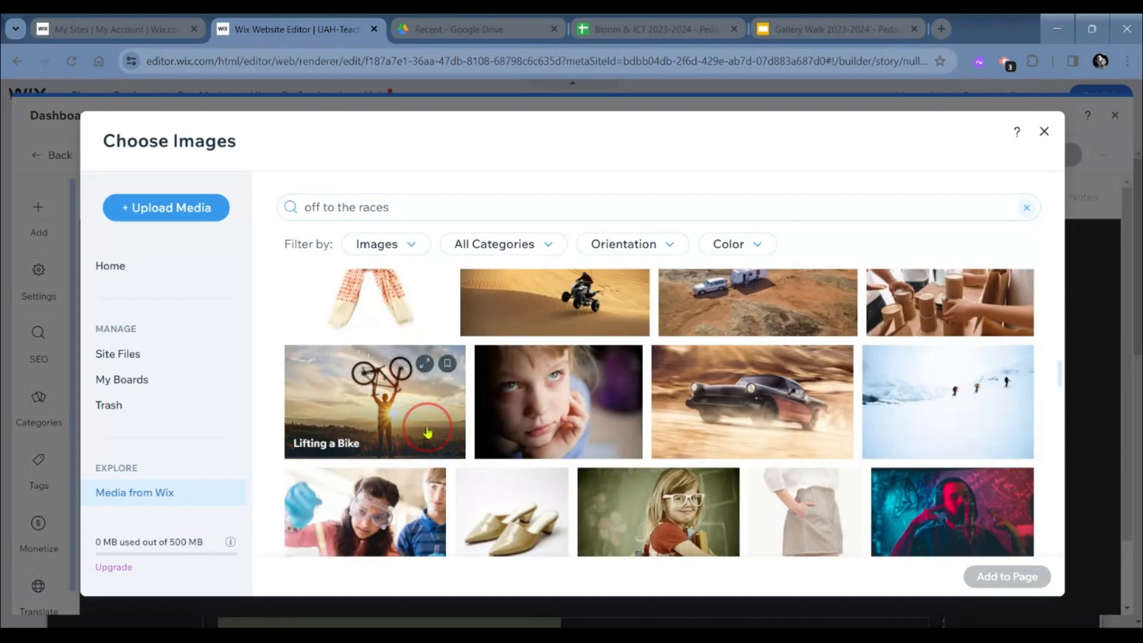
left_click(427, 433)
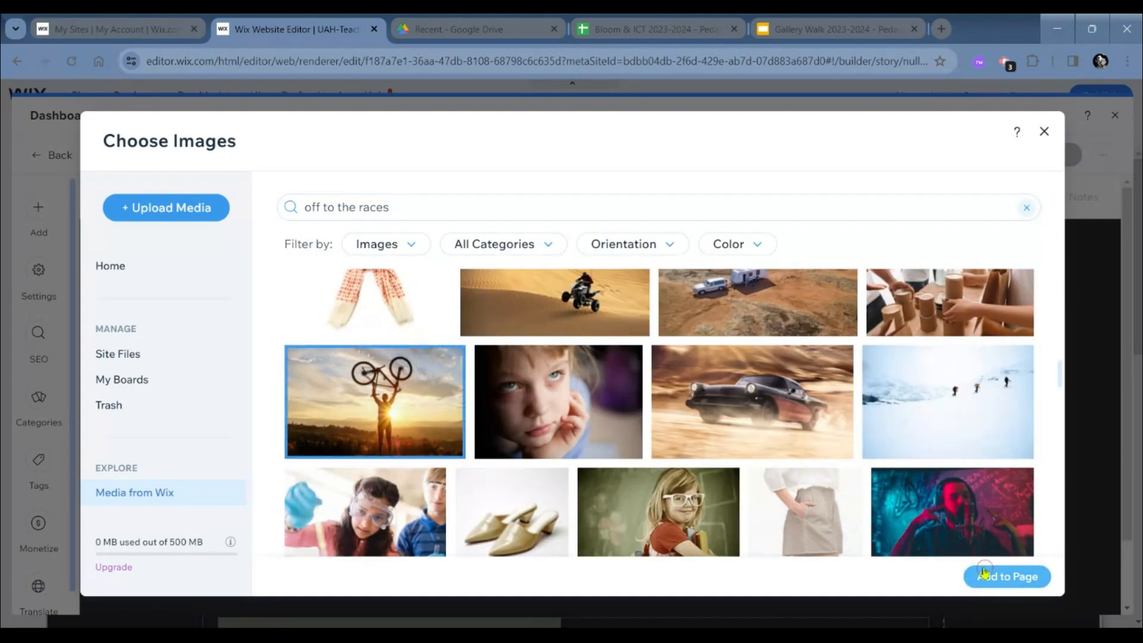
left_click(984, 572)
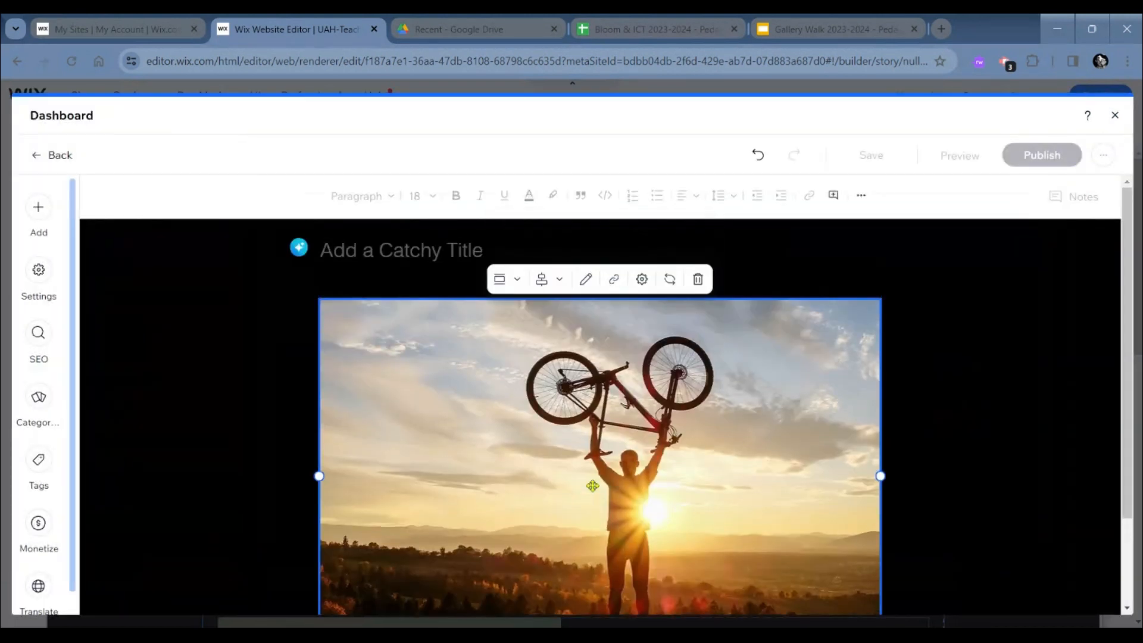
- Title the blog post "Off to the races!"
left_click(387, 252)
type("Off to the ")
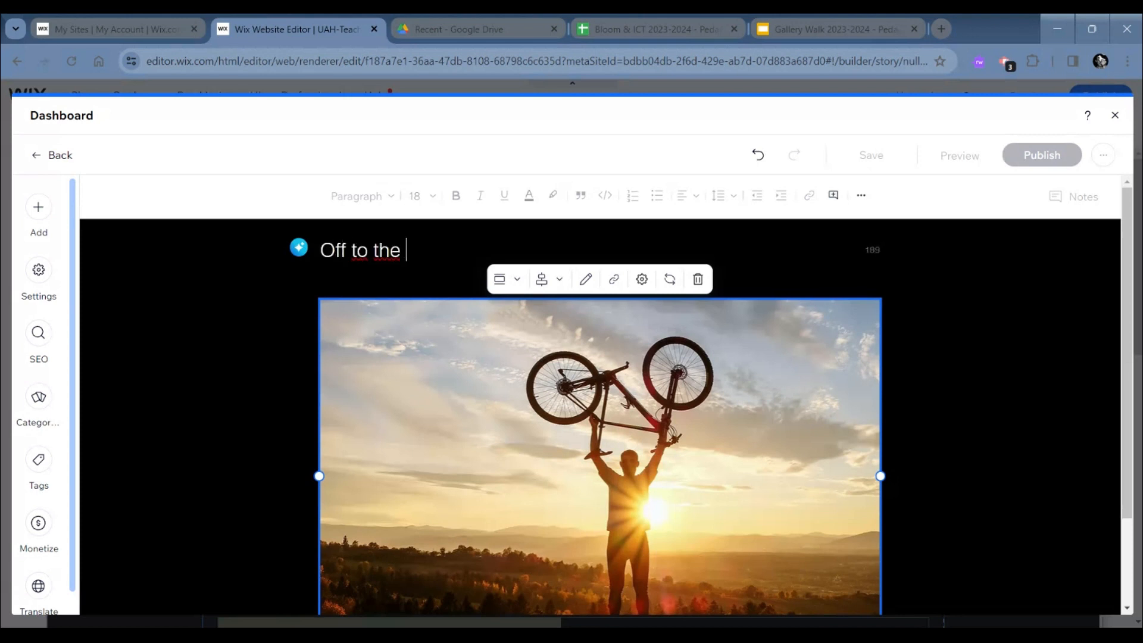
type("racesª")
- Add the body text "Start writing" on a new line below the post's image
scroll(364, 549, "down", 2)
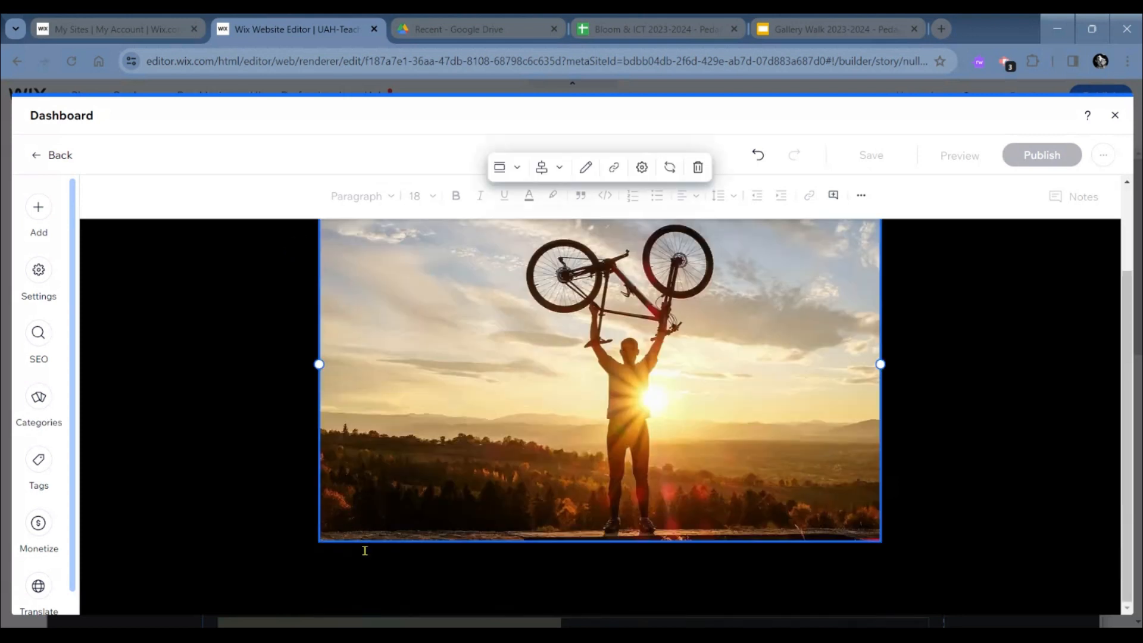
left_click(370, 561)
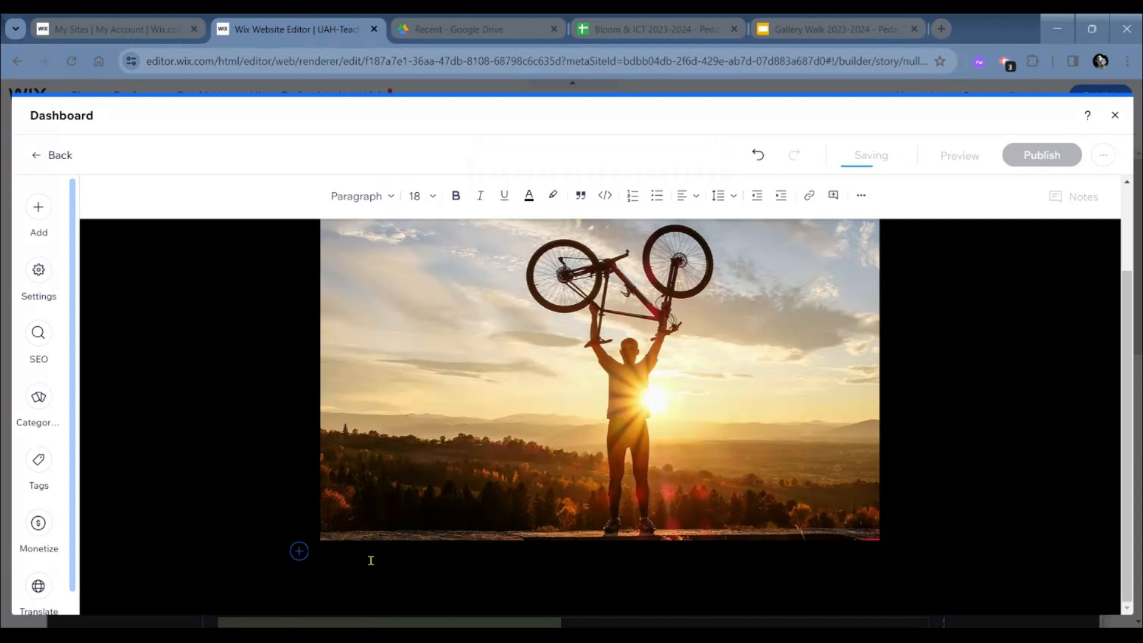
key("Return")
type("Start writing")
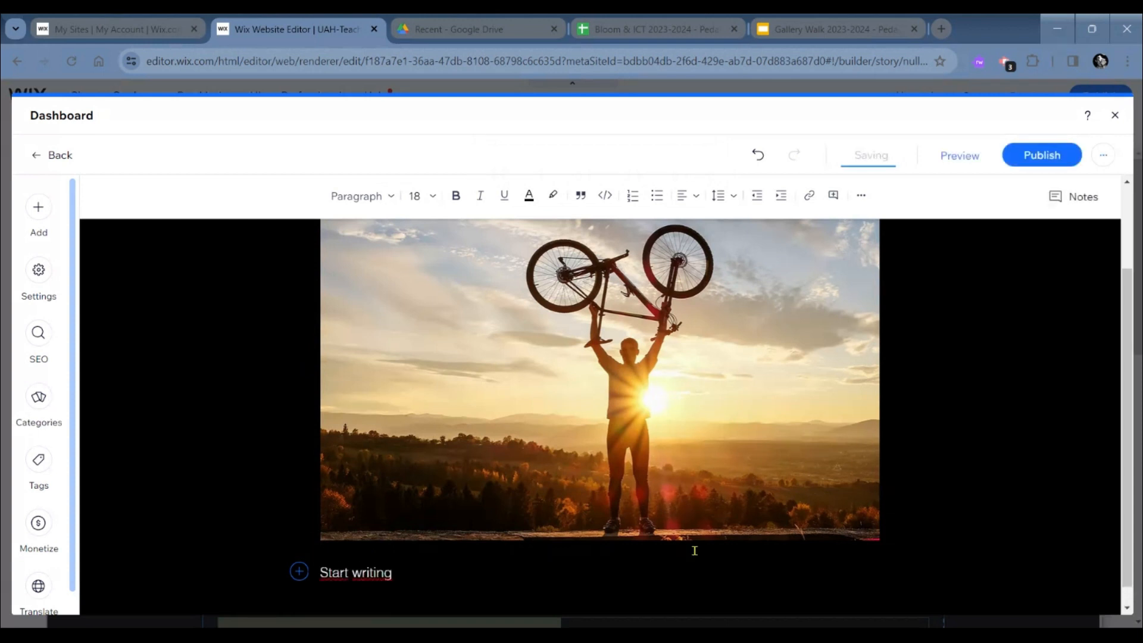
- Review the draft post from its title through the bike image to the body text
scroll(694, 550, "down", 1)
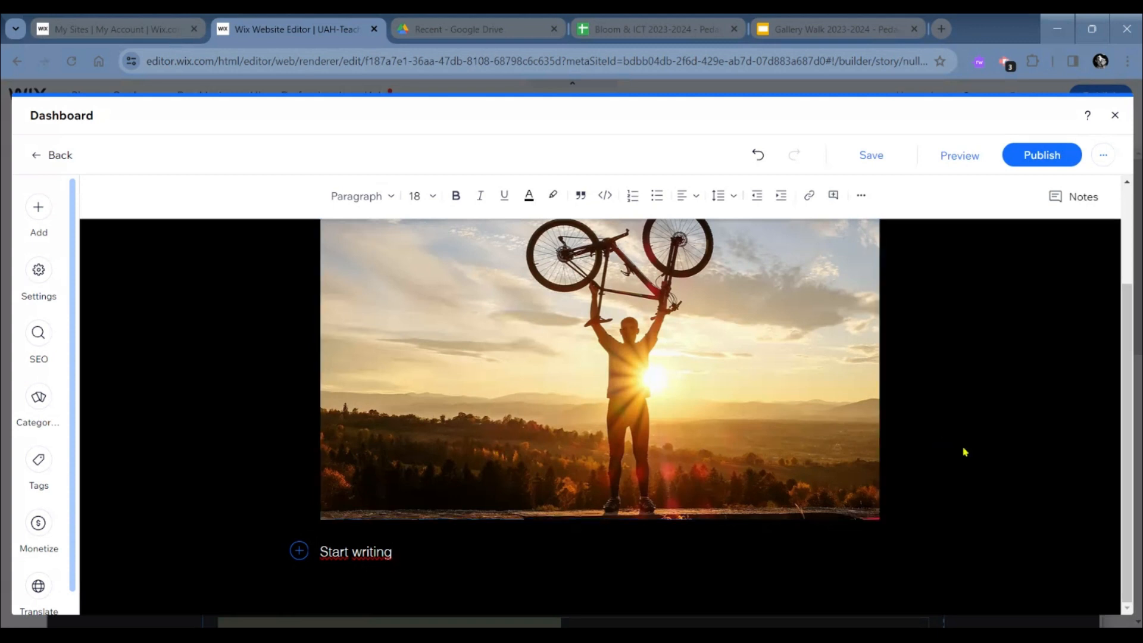
scroll(965, 452, "up", 1)
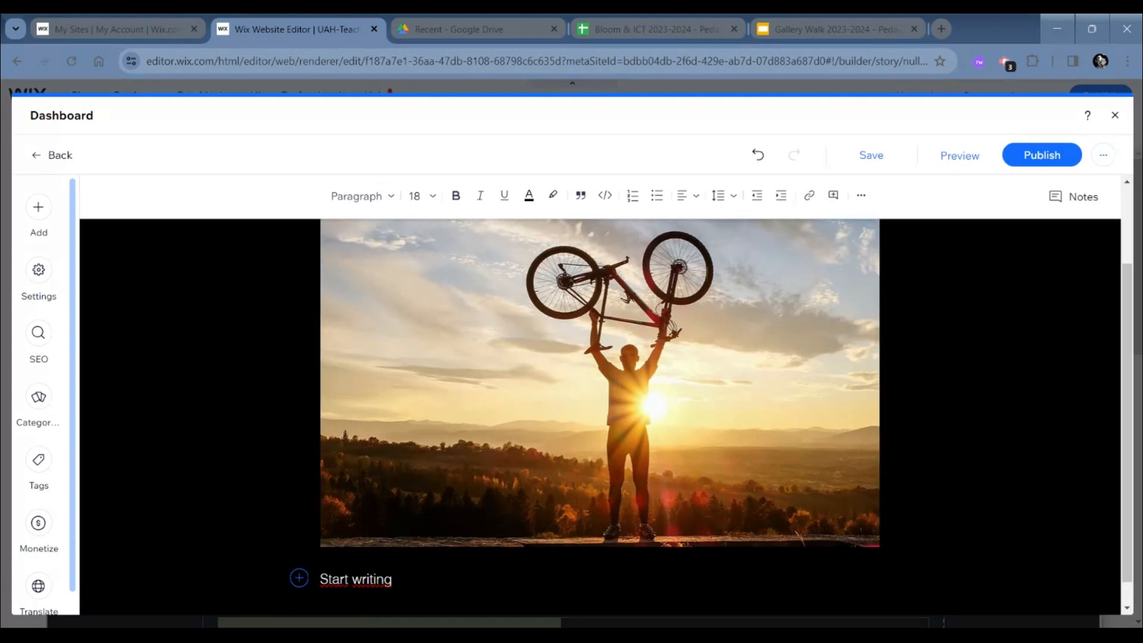
scroll(710, 411, "down", 1)
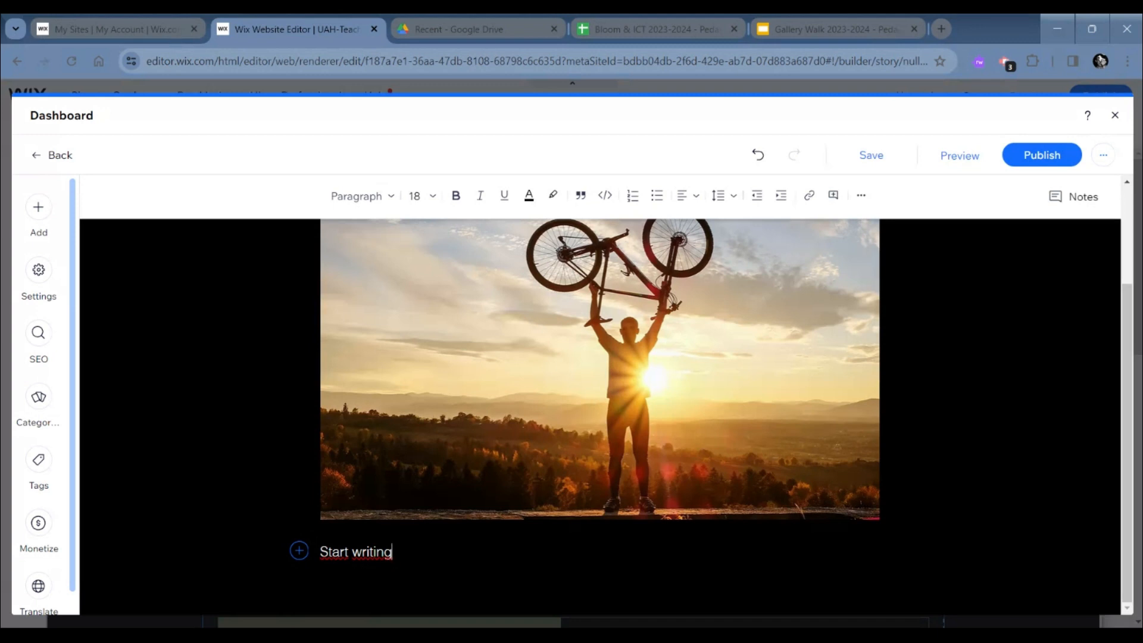
scroll(819, 390, "up", 2)
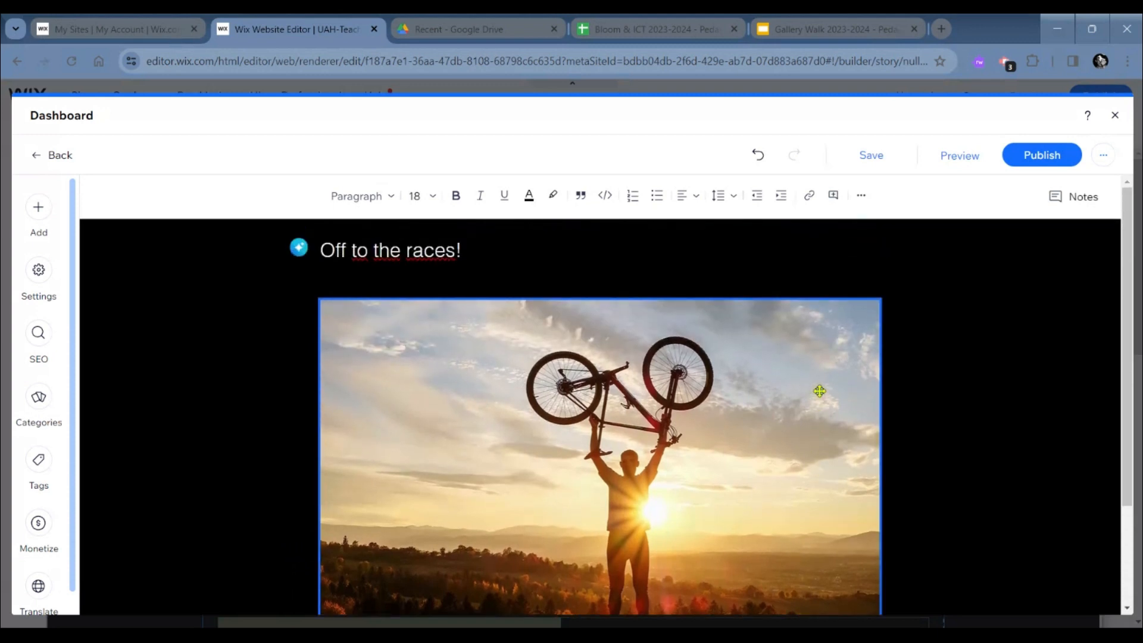
scroll(819, 390, "down", 2)
scroll(819, 390, "up", 1)
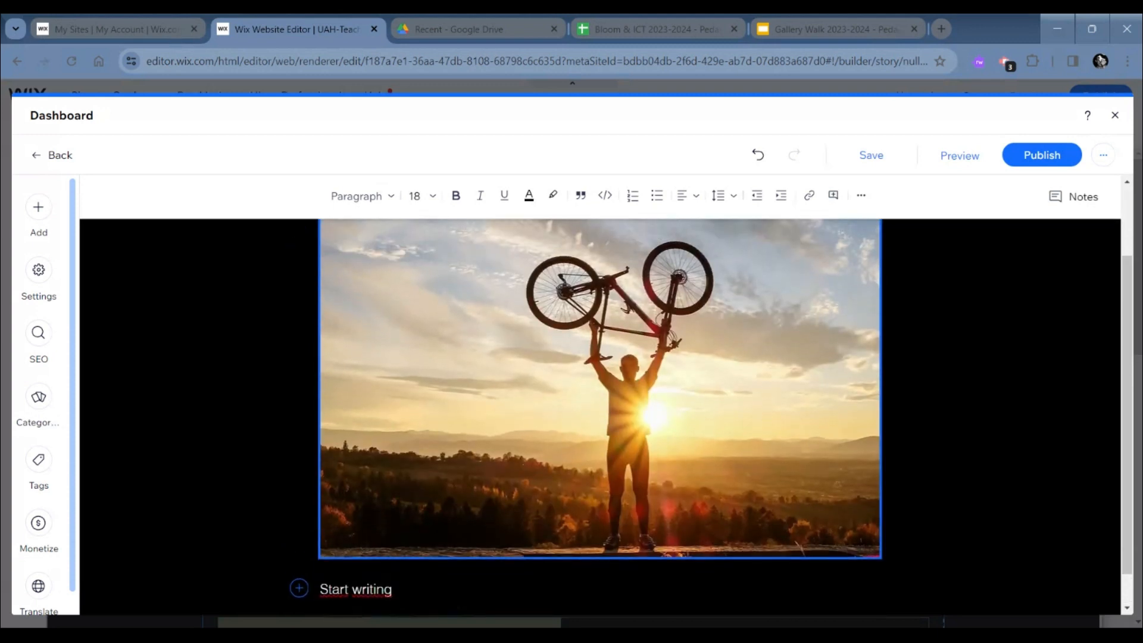
scroll(600, 417, "up", 2)
scroll(600, 417, "down", 2)
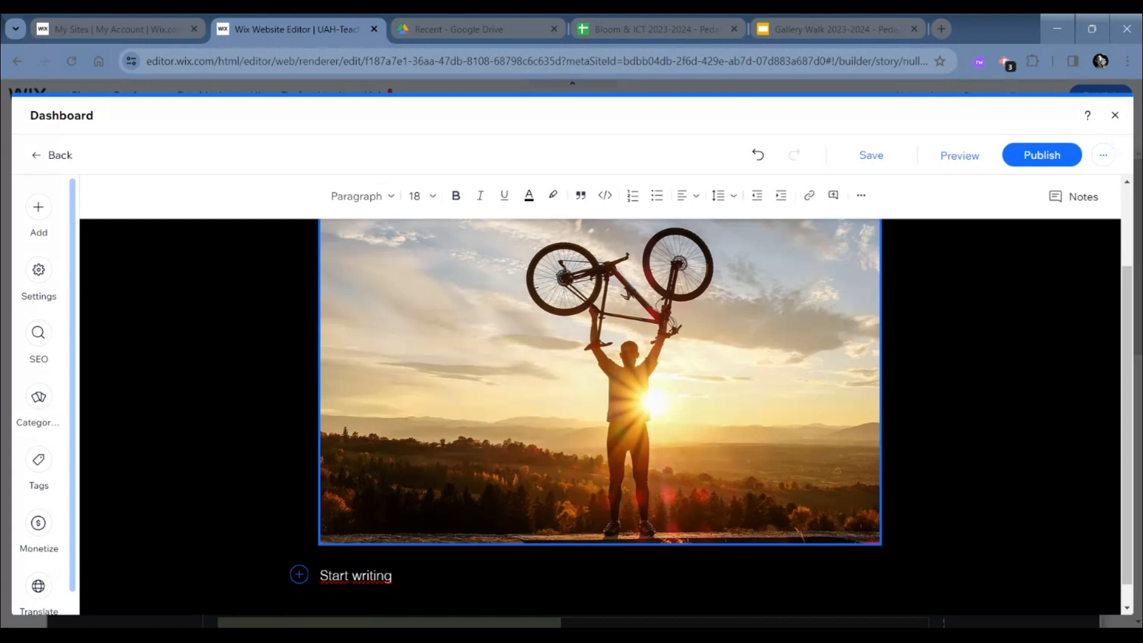
scroll(974, 446, "up", 1)
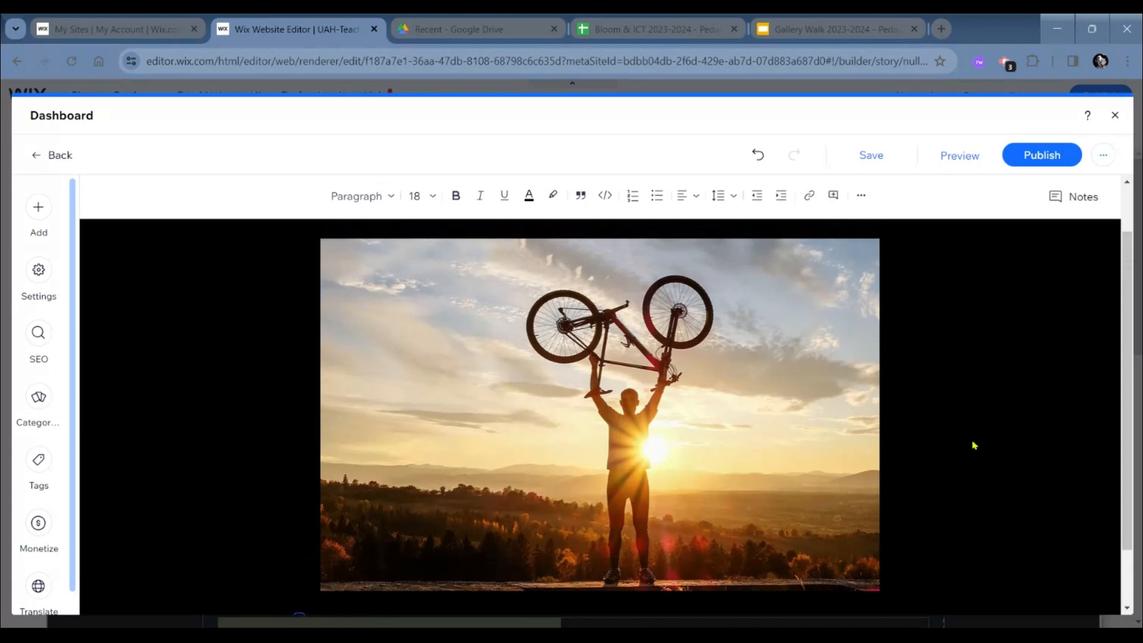
scroll(974, 445, "down", 1)
scroll(974, 445, "up", 1)
scroll(974, 445, "down", 1)
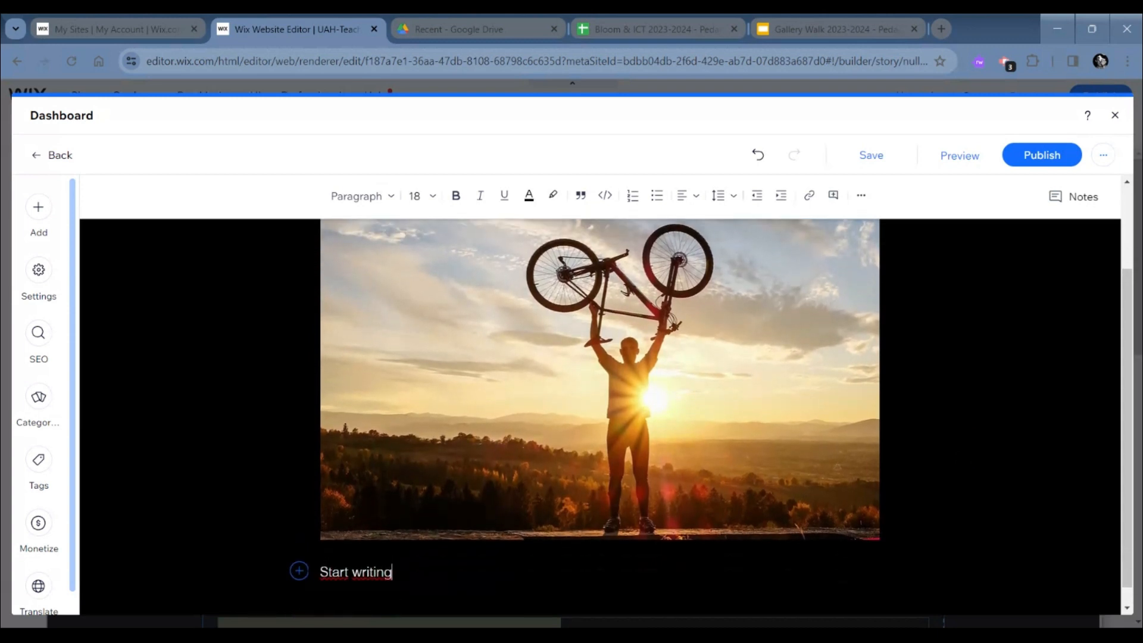
scroll(974, 445, "down", 1)
scroll(974, 445, "up", 2)
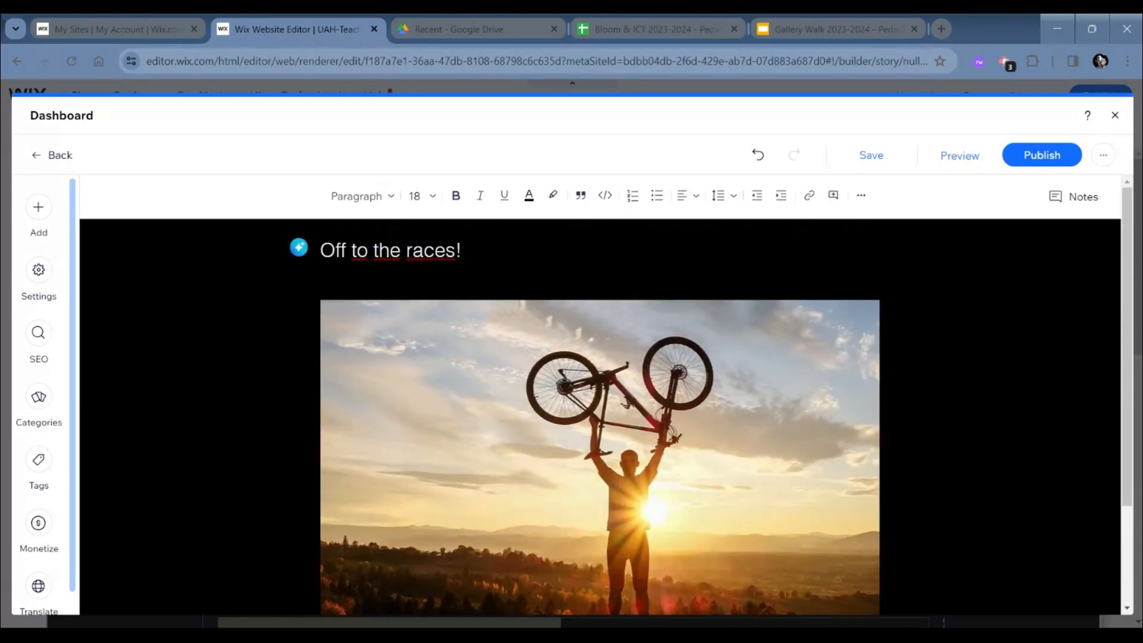
scroll(434, 559, "down", 3)
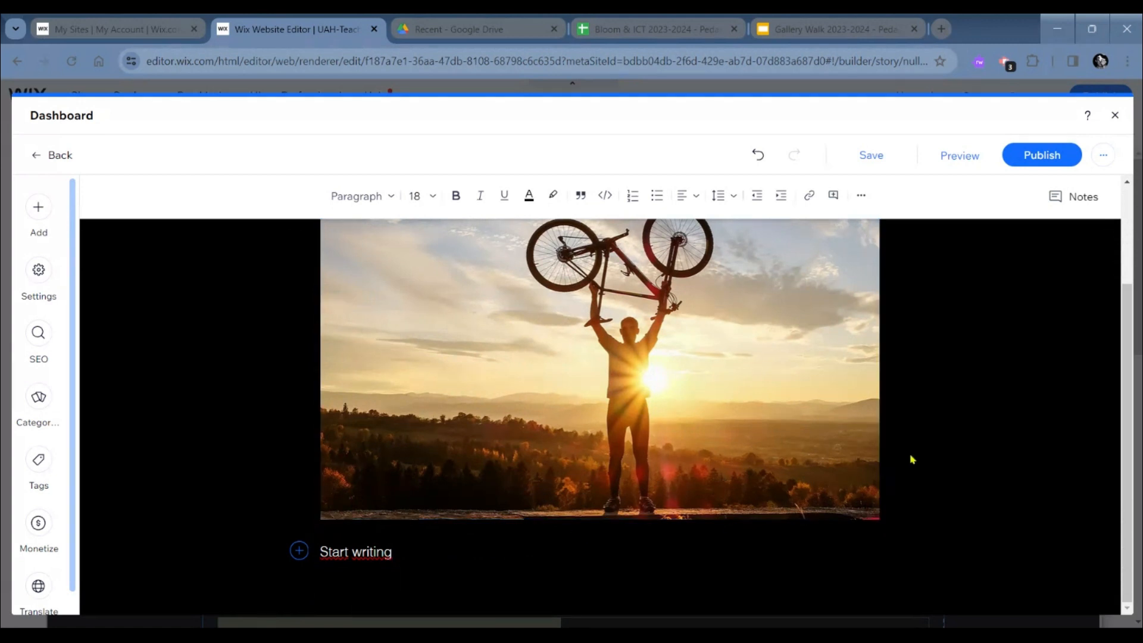
scroll(912, 459, "up", 3)
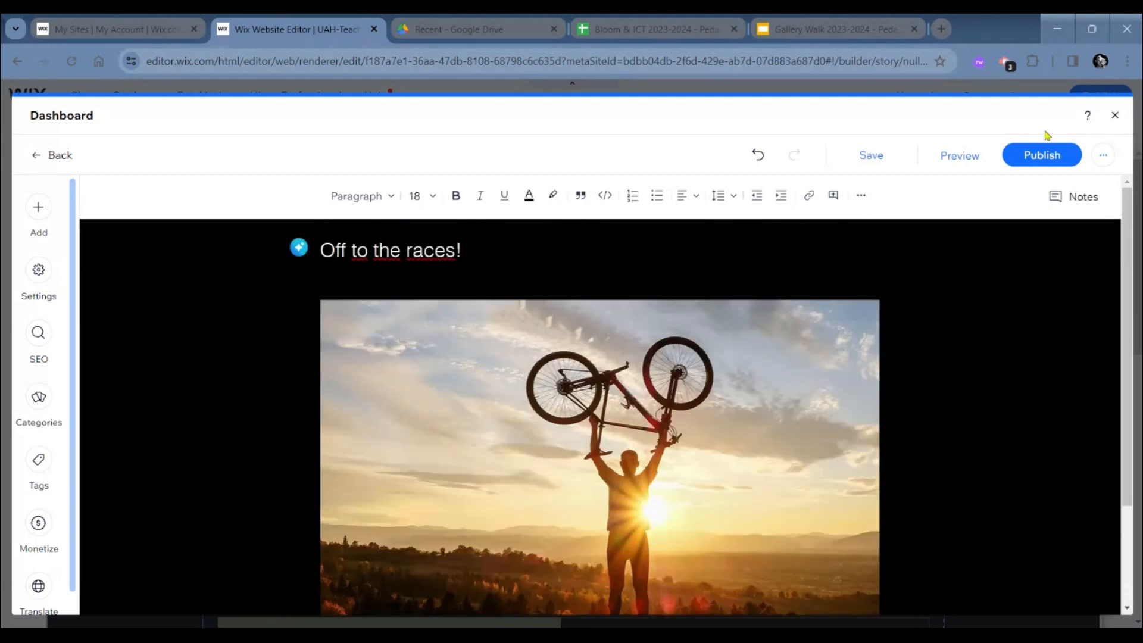
- Publish the blog post, dismiss the promotion options and return to the page editor
left_click(1041, 153)
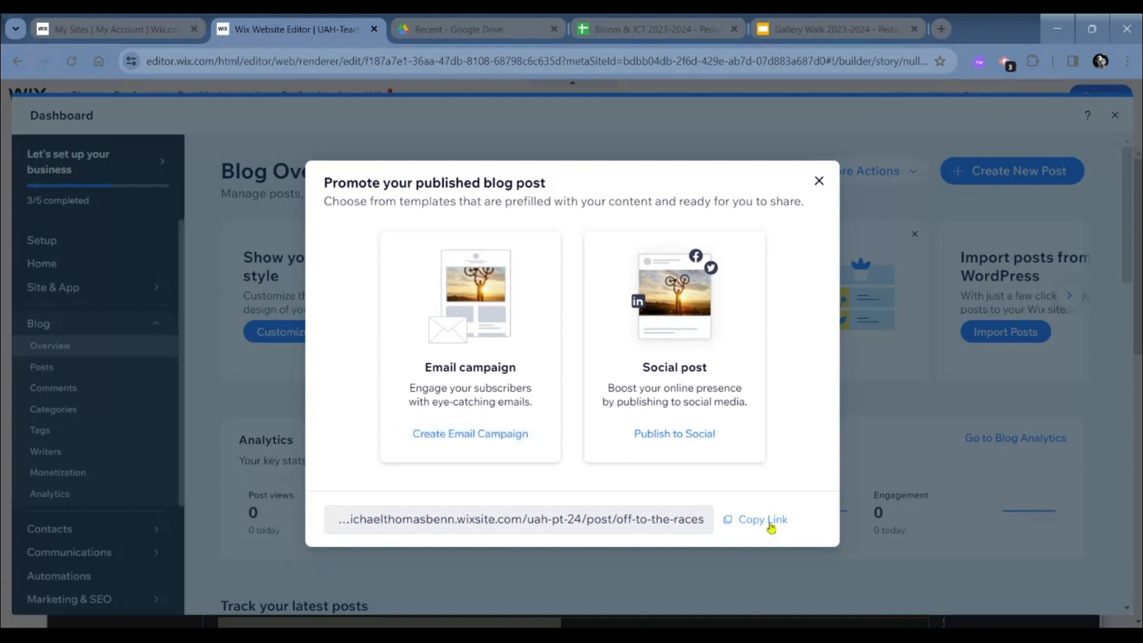
left_click(665, 436)
left_click(820, 181)
left_click(1115, 115)
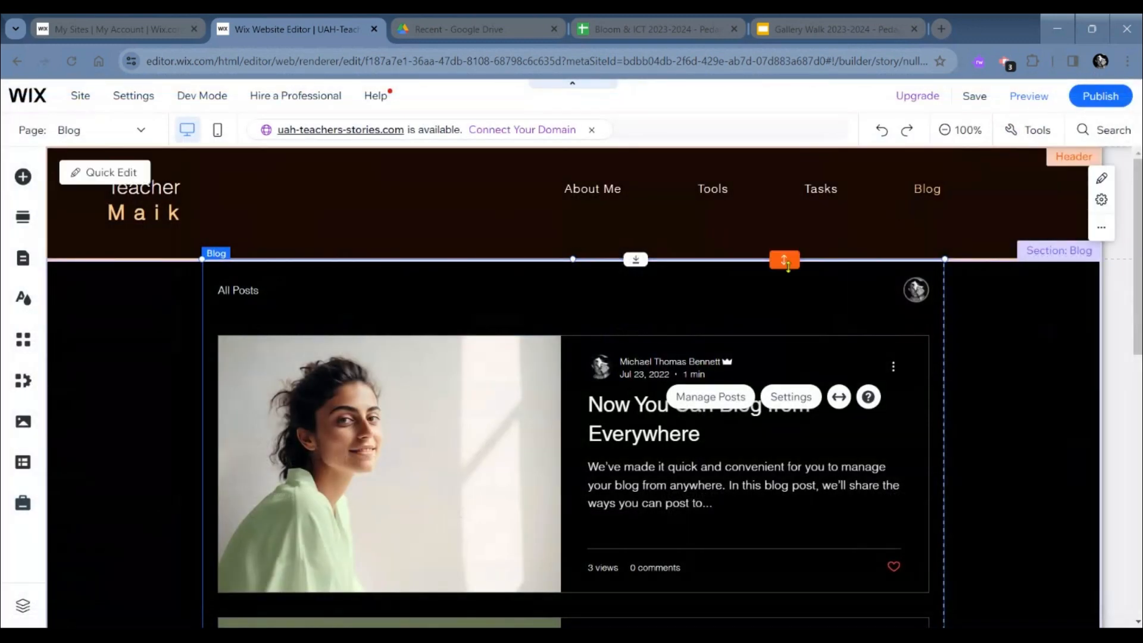
- Check the newly published post in the Blog page's feed and save the site
scroll(999, 412, "down", 3)
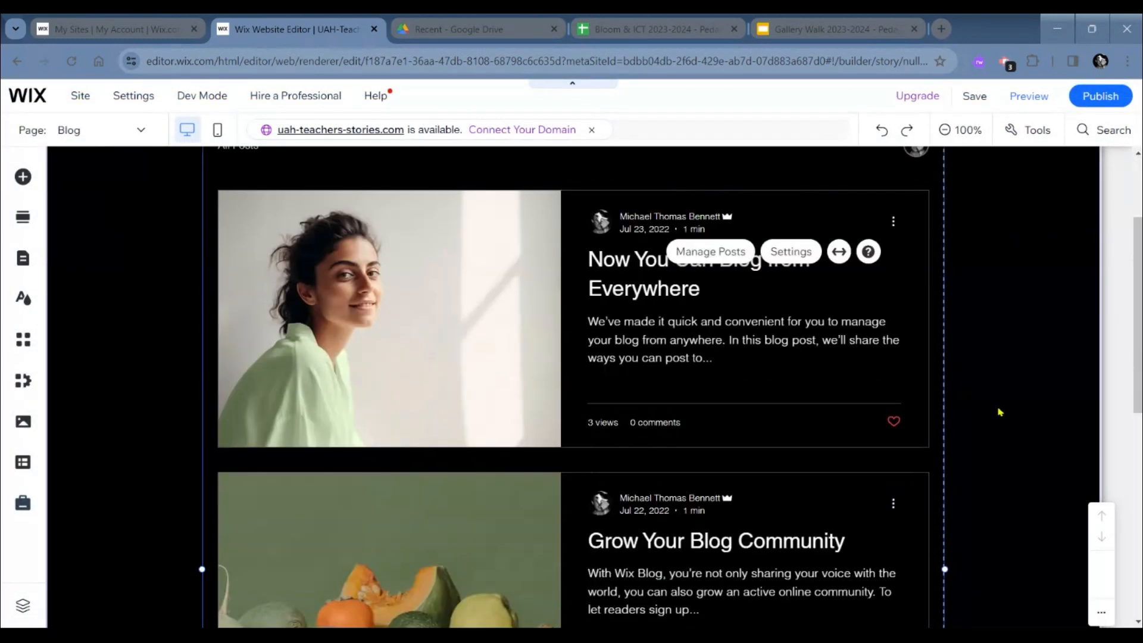
scroll(999, 409, "down", 3)
scroll(999, 409, "up", 6)
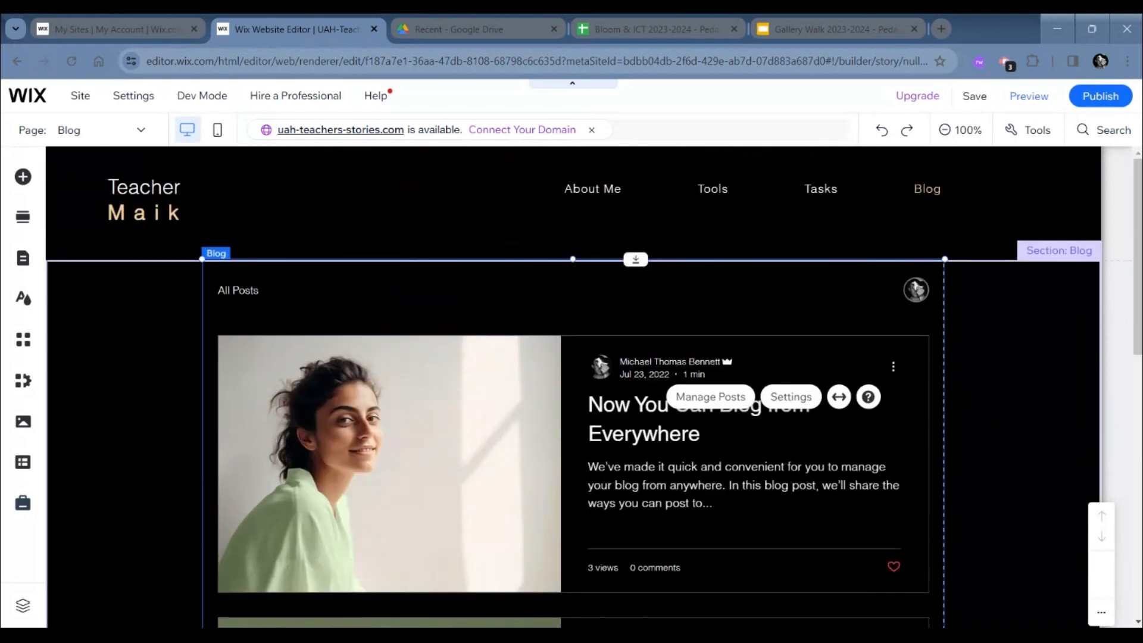
scroll(717, 423, "down", 2)
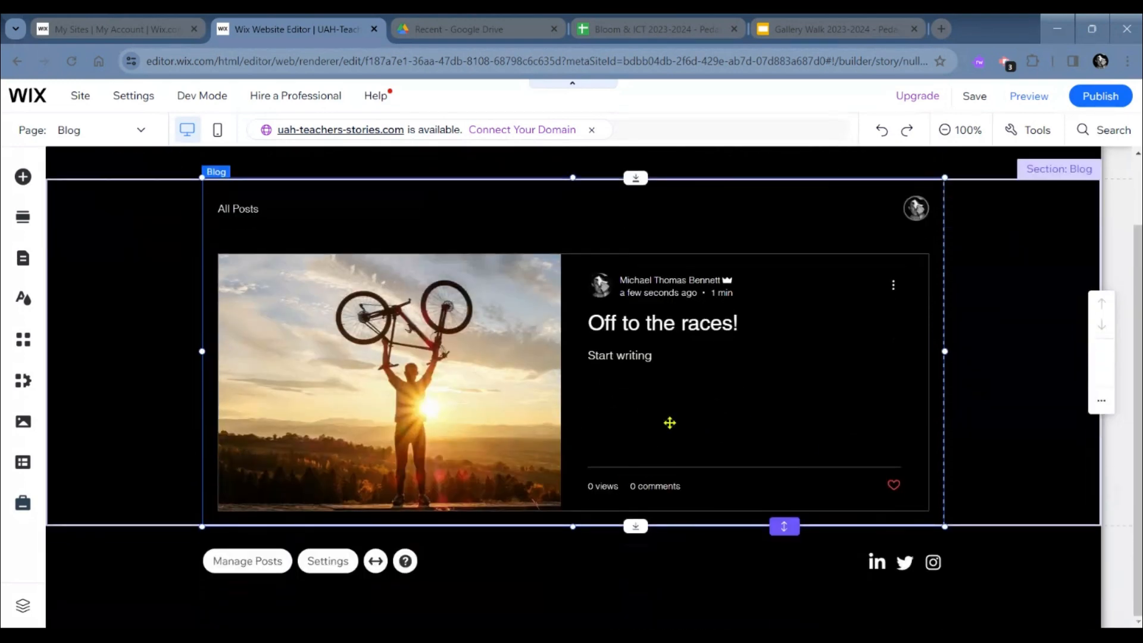
scroll(670, 423, "up", 2)
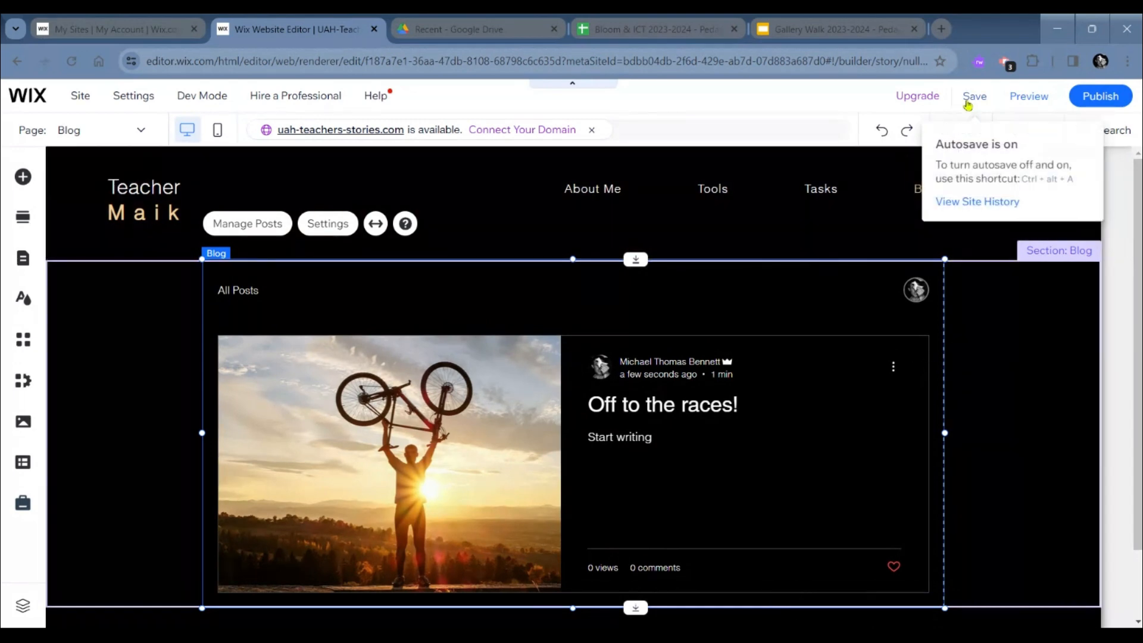
left_click(968, 100)
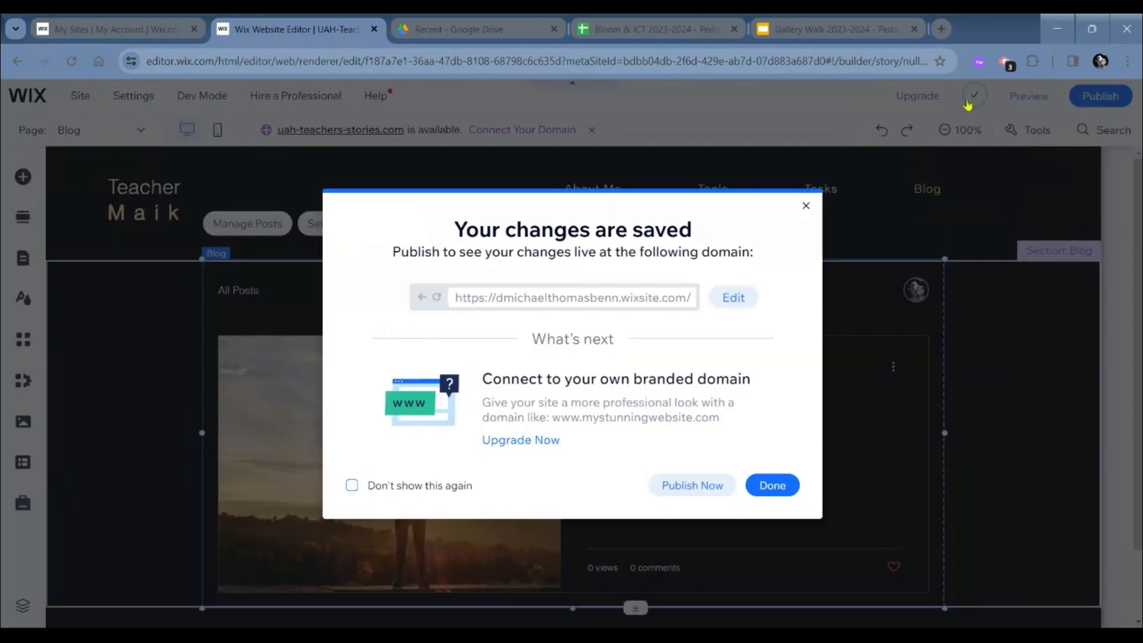
left_click(769, 484)
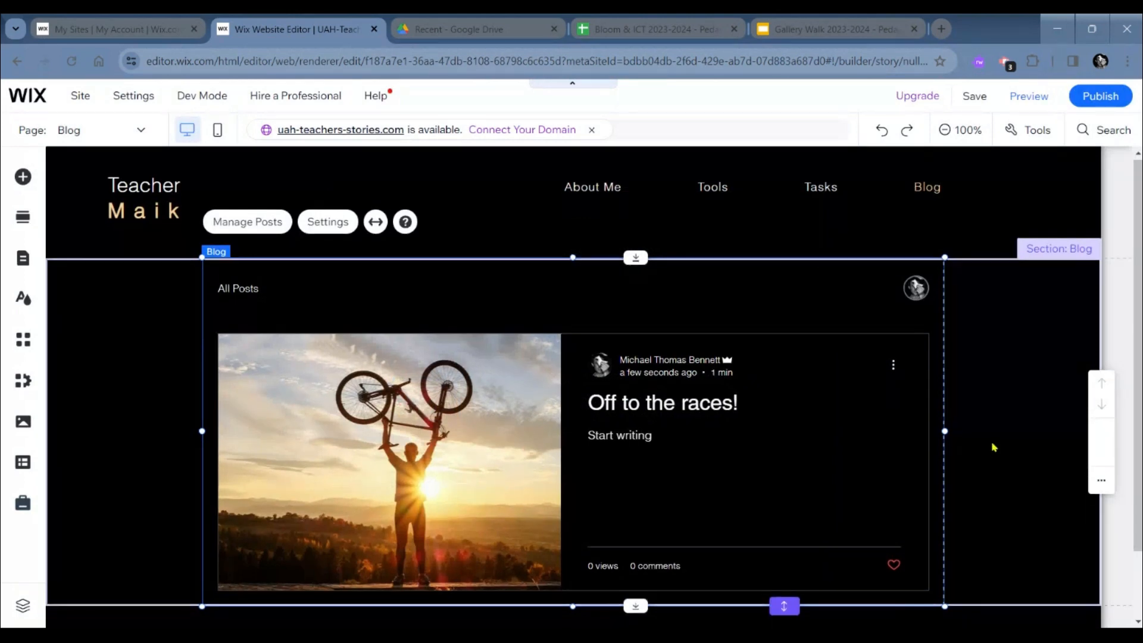
scroll(993, 448, "down", 2)
scroll(993, 447, "up", 2)
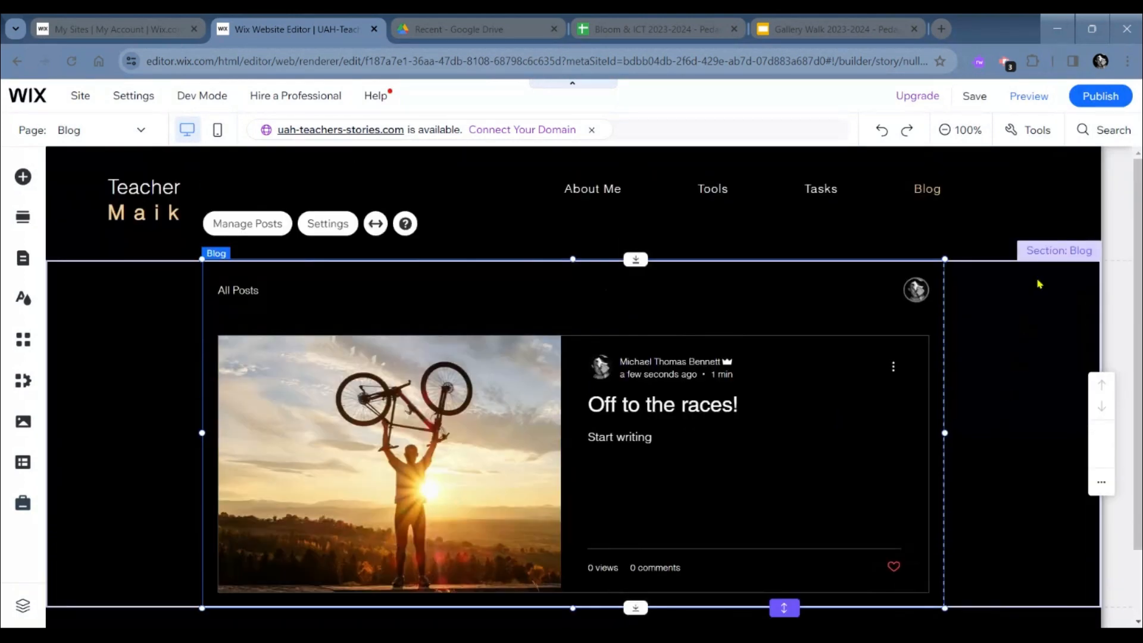
- Publish the site with its latest changes, dismiss the confirmation and open the live site
left_click(1085, 100)
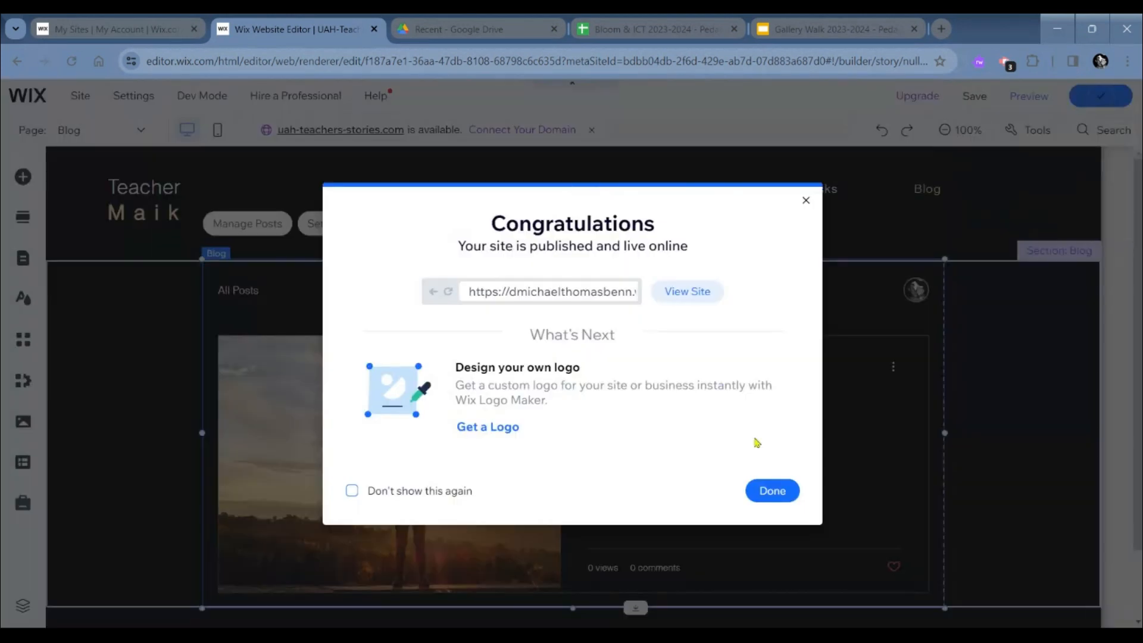
left_click(770, 492)
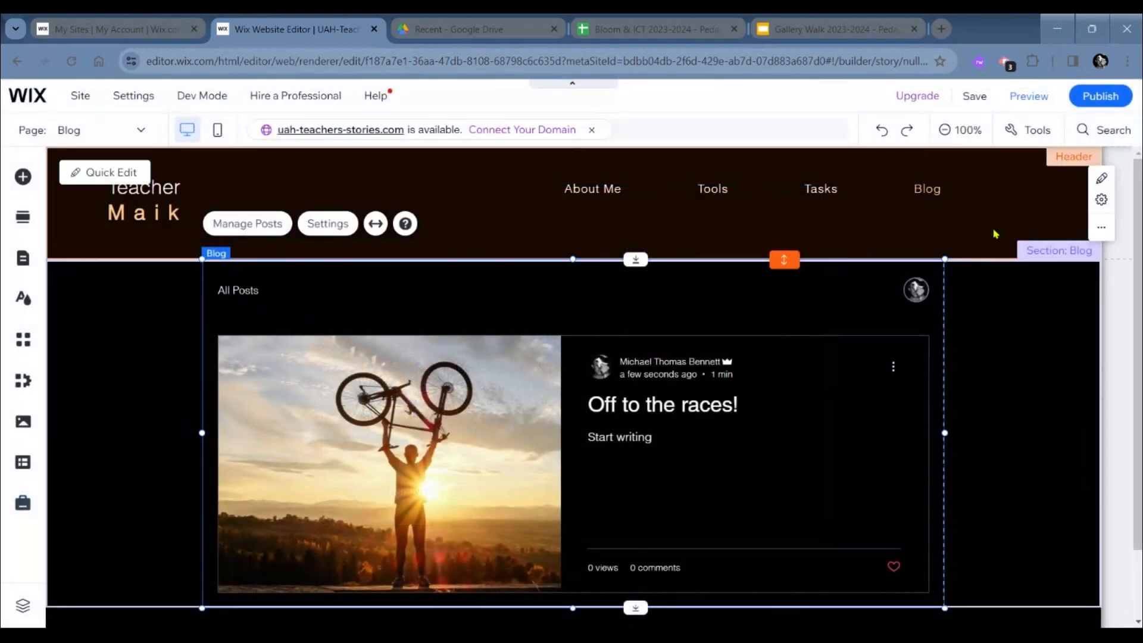
mouse_move(1109, 102)
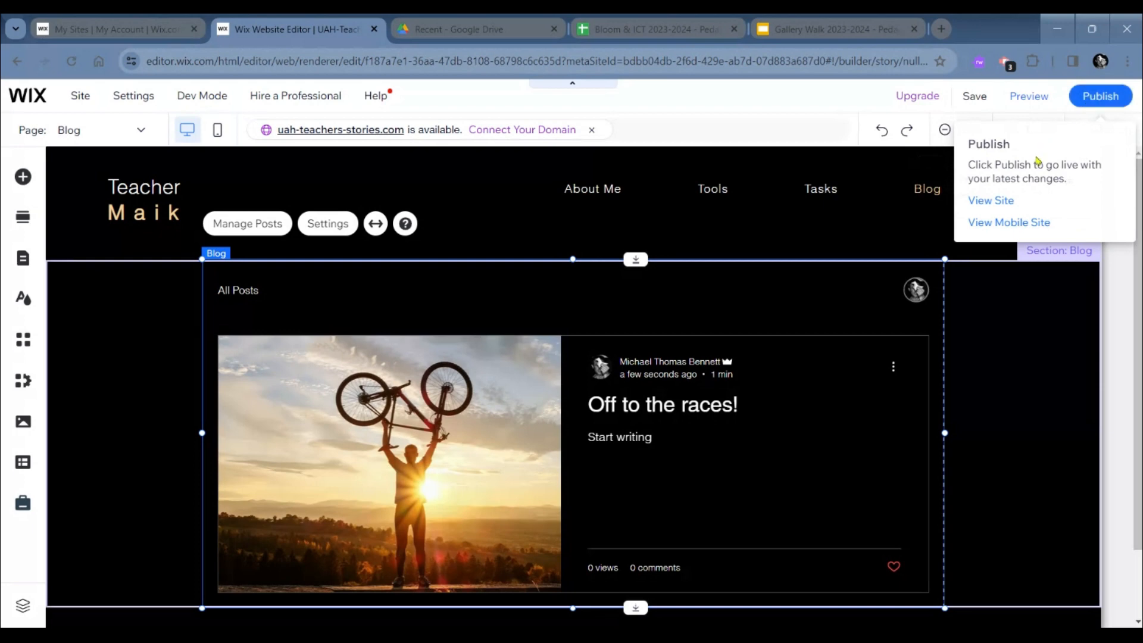
left_click(1007, 203)
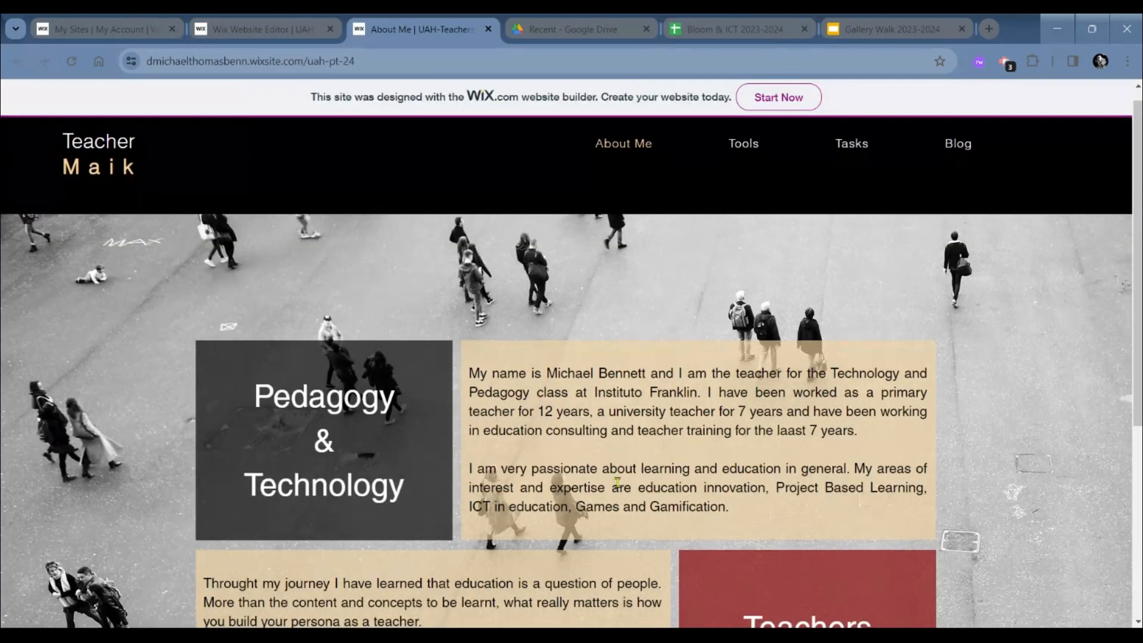
- Look over the introduction text on the live site's About Me page
scroll(953, 268, "down", 4)
scroll(915, 335, "up", 3)
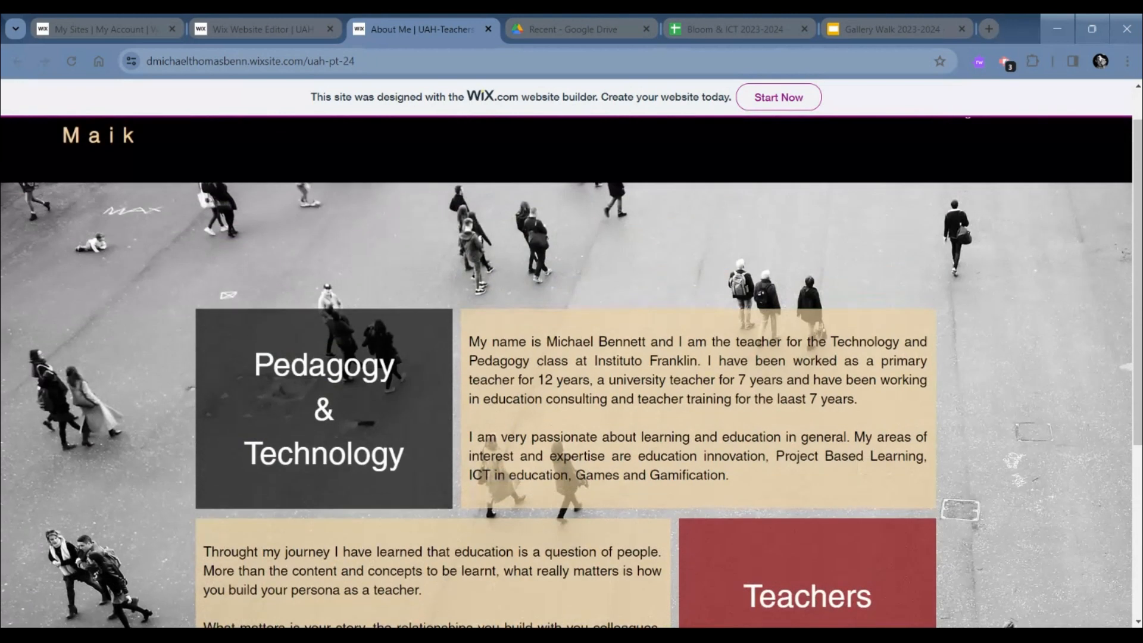
double_click(868, 342)
scroll(808, 419, "up", 1)
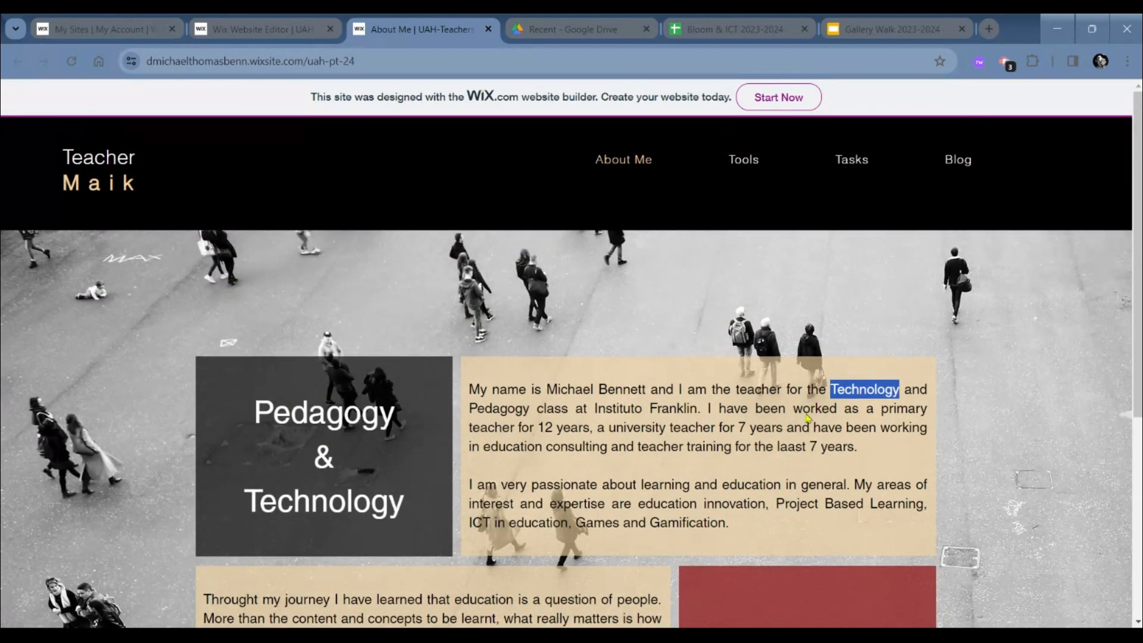
- Open the live Bloom & ICT page and examine the embedded activity spreadsheet across its rows and columns
mouse_move(851, 166)
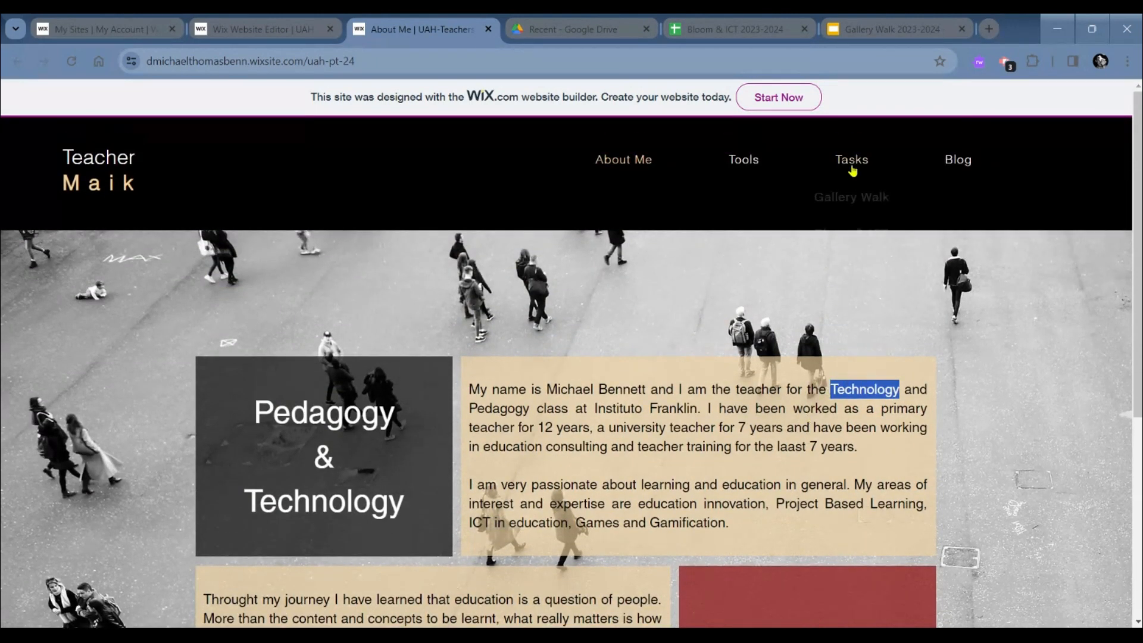
left_click(850, 235)
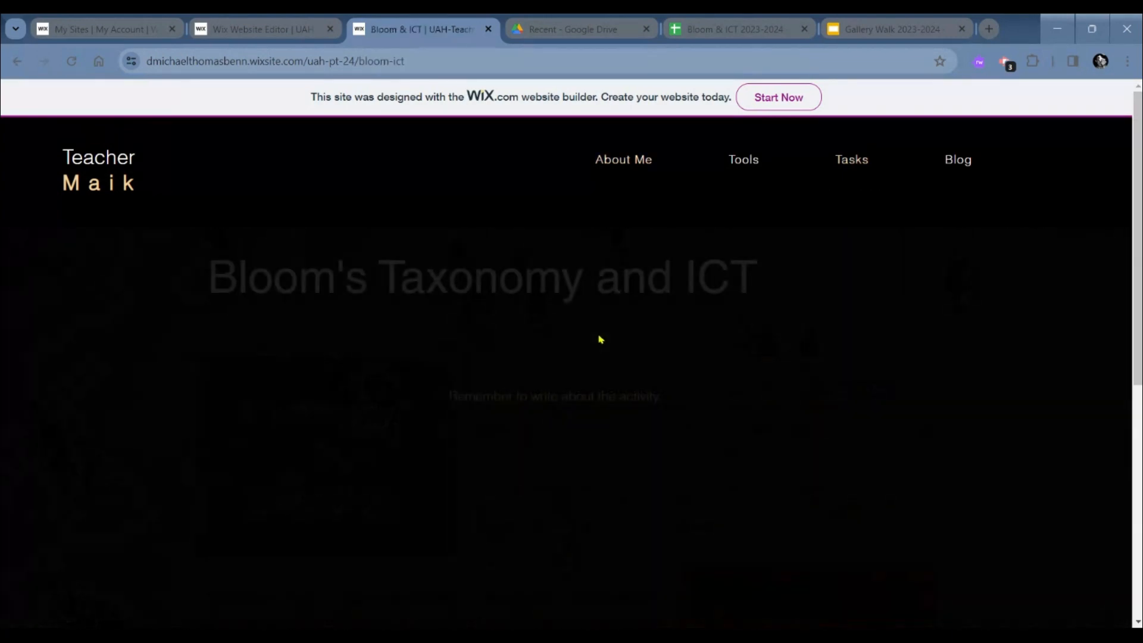
scroll(429, 445, "down", 3)
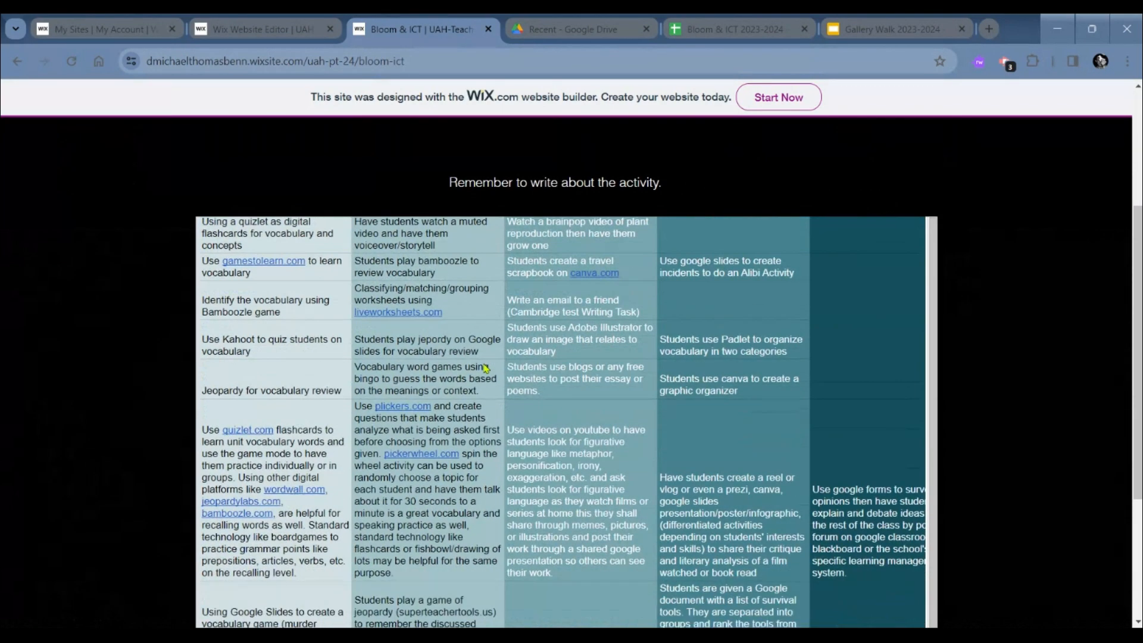
scroll(120, 440, "down", 3)
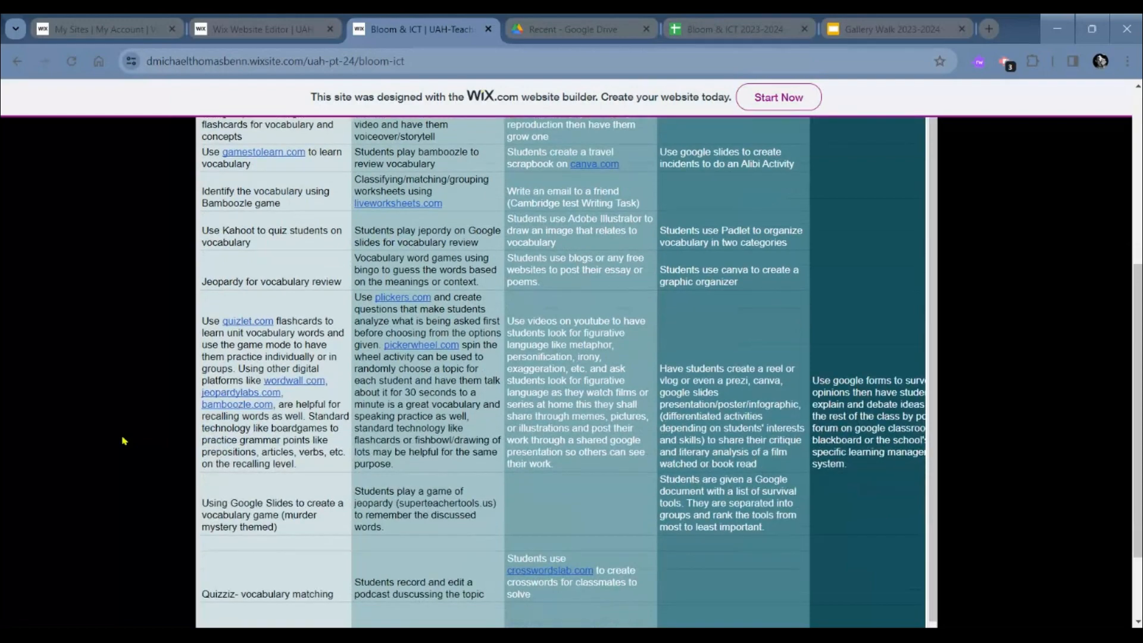
scroll(123, 440, "up", 1)
scroll(461, 405, "right", 3)
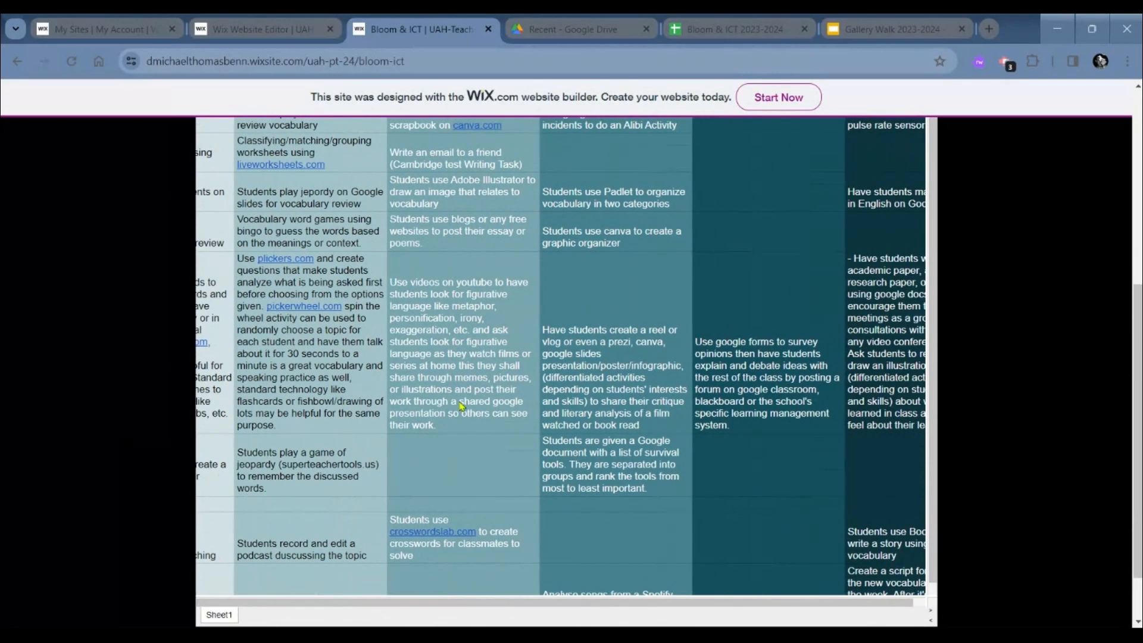
scroll(462, 406, "left", 3)
scroll(461, 406, "right", 3)
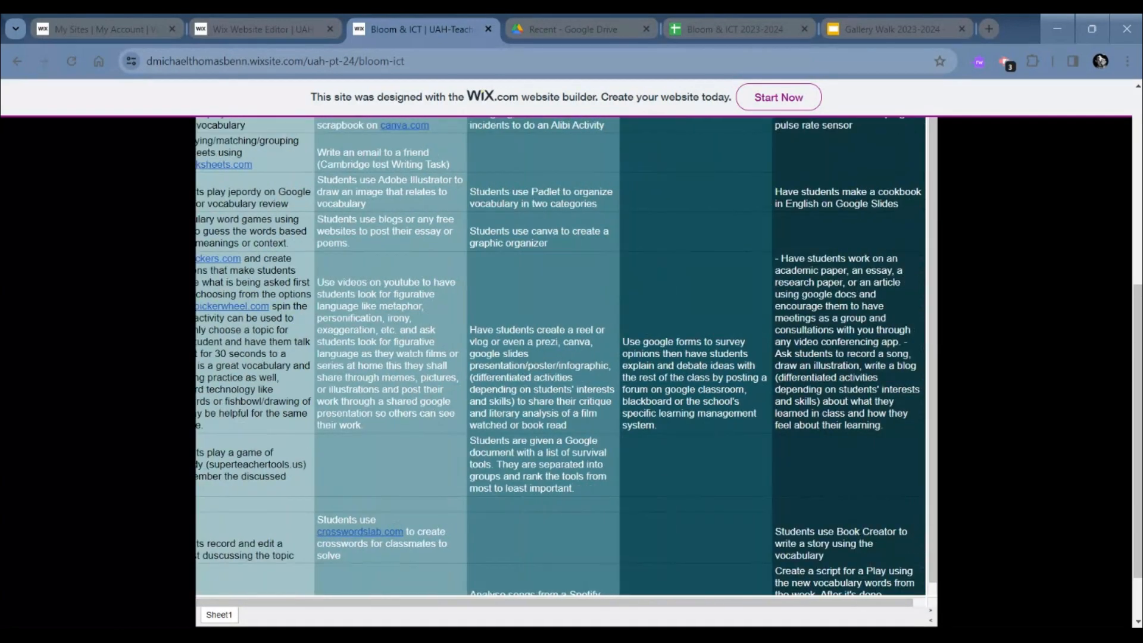
scroll(461, 406, "up", 3)
scroll(111, 377, "up", 4)
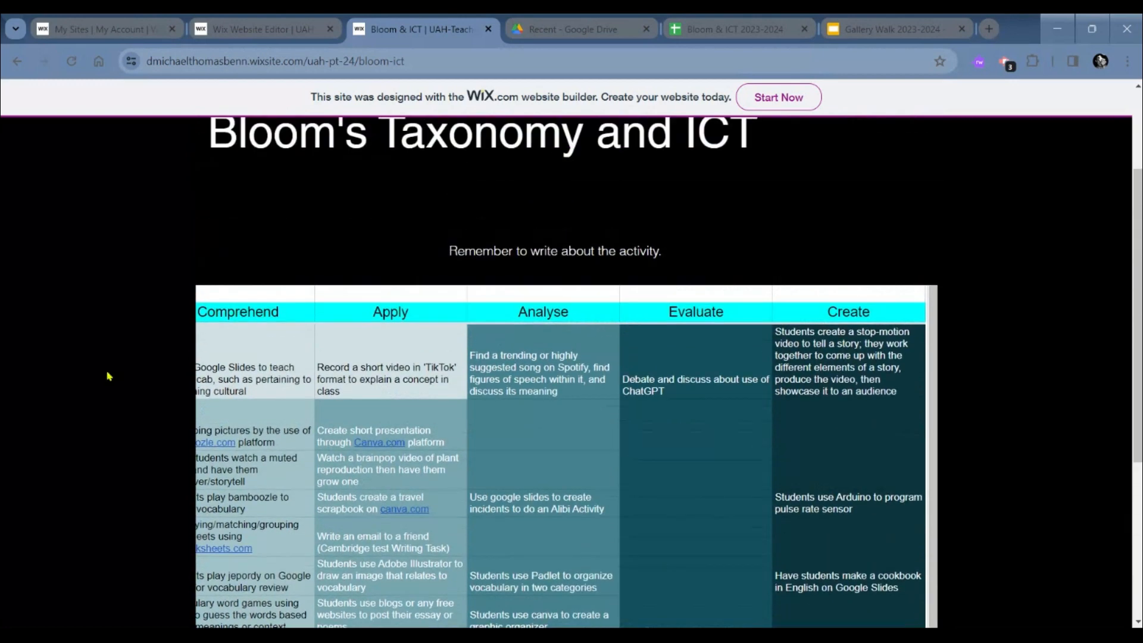
scroll(112, 379, "up", 2)
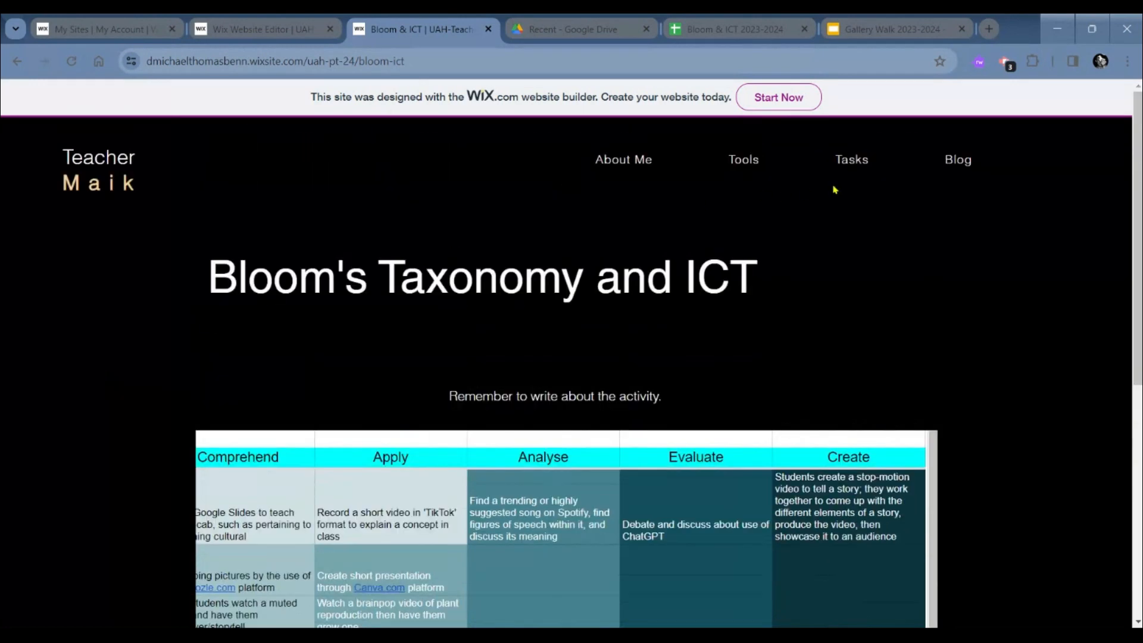
- Check how the "Off to the races!" post appears on the live Blog page
left_click(951, 160)
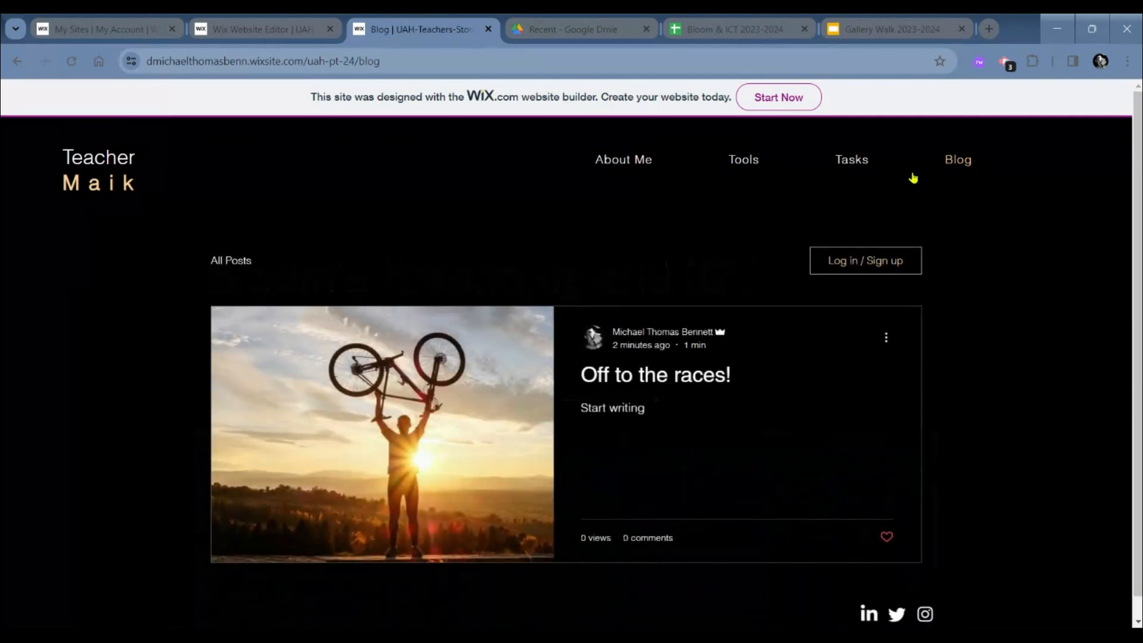
scroll(619, 363, "down", 1)
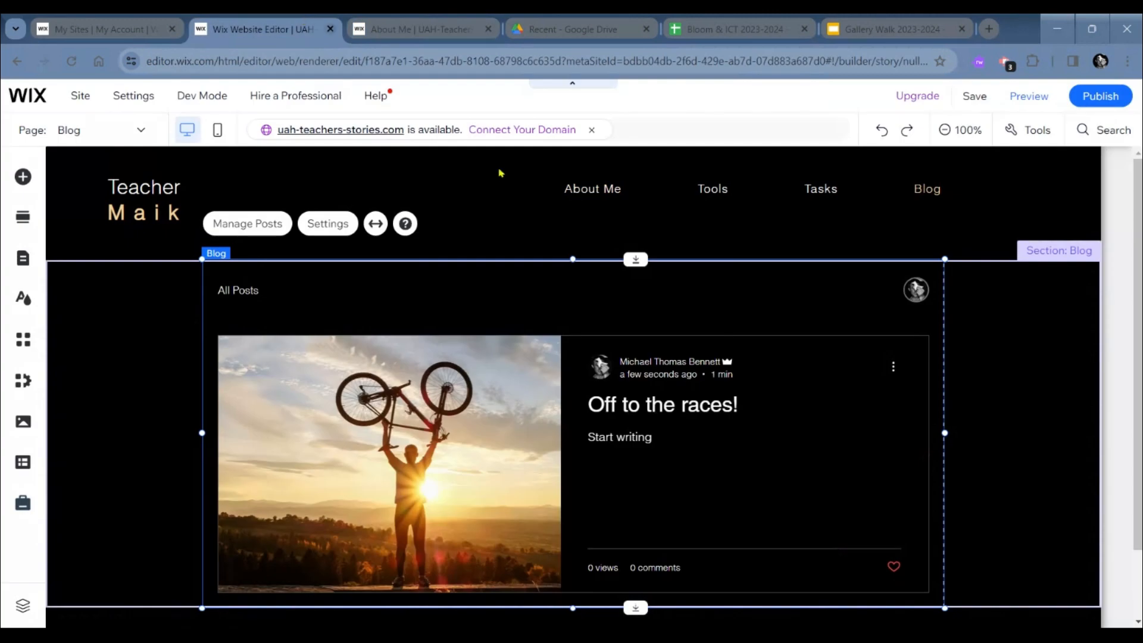
- Open creativecommons.org in a new browser tab and look over its homepage
left_click(990, 28)
type("creativecommons.org")
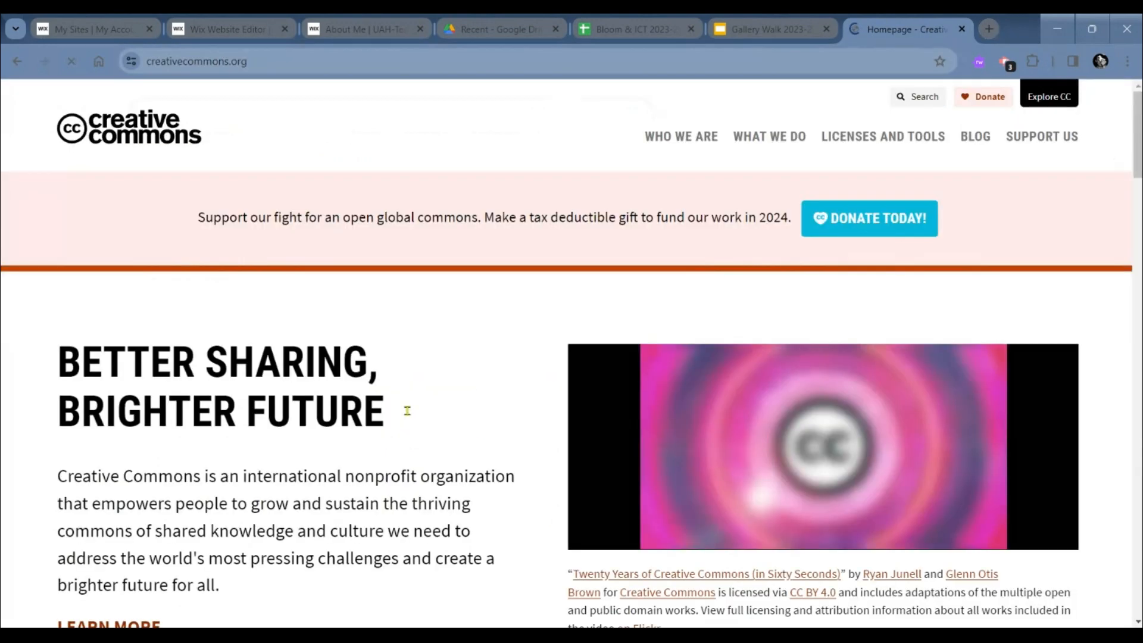
scroll(679, 277, "down", 6)
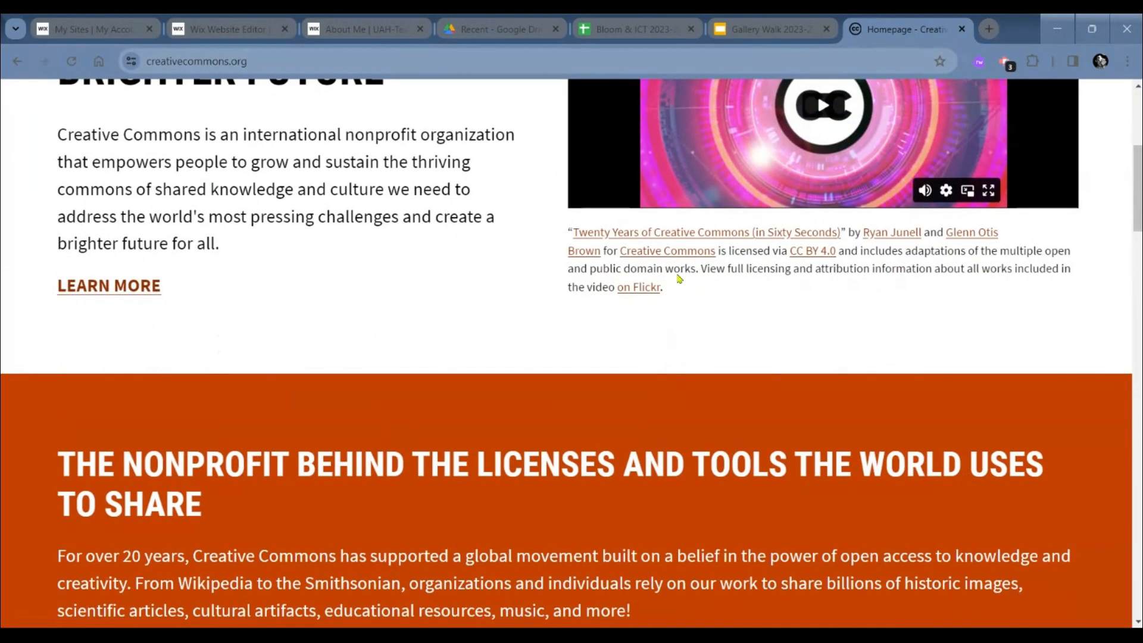
scroll(319, 319, "down", 9)
scroll(320, 319, "up", 15)
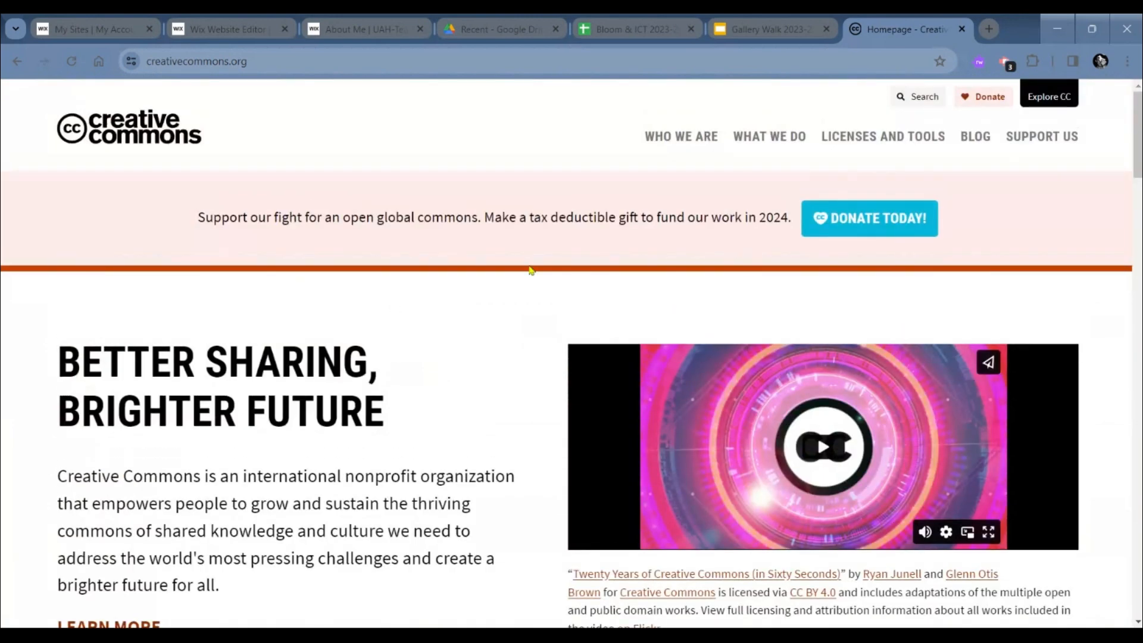
- Find the license selection section among the Creative Commons licenses and tools and open the License Chooser
left_click(879, 136)
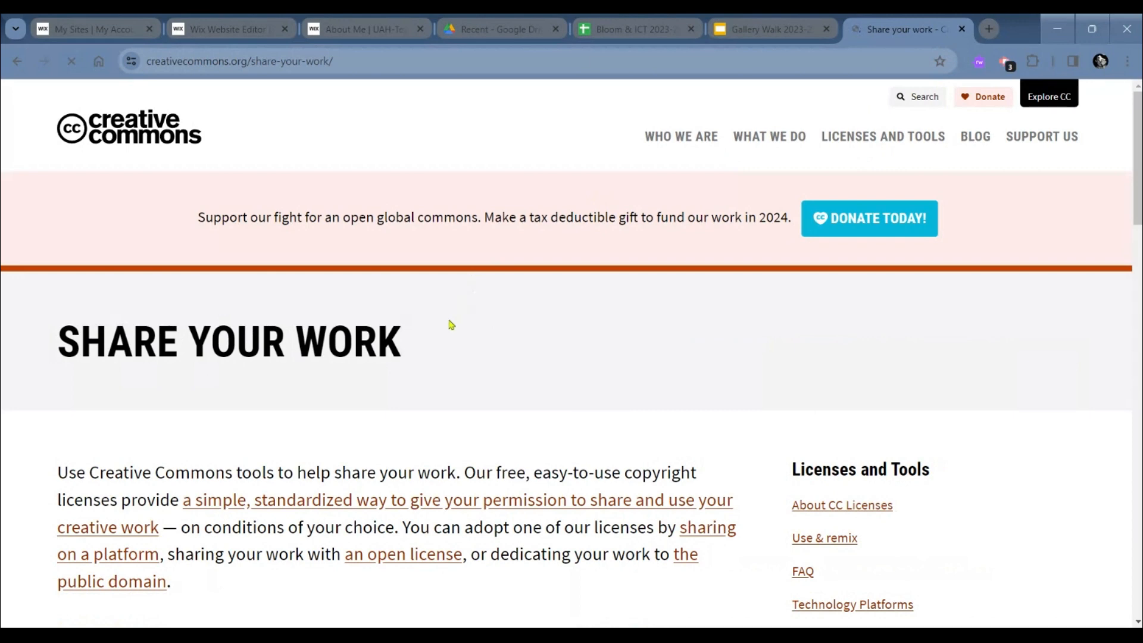
scroll(437, 372, "down", 6)
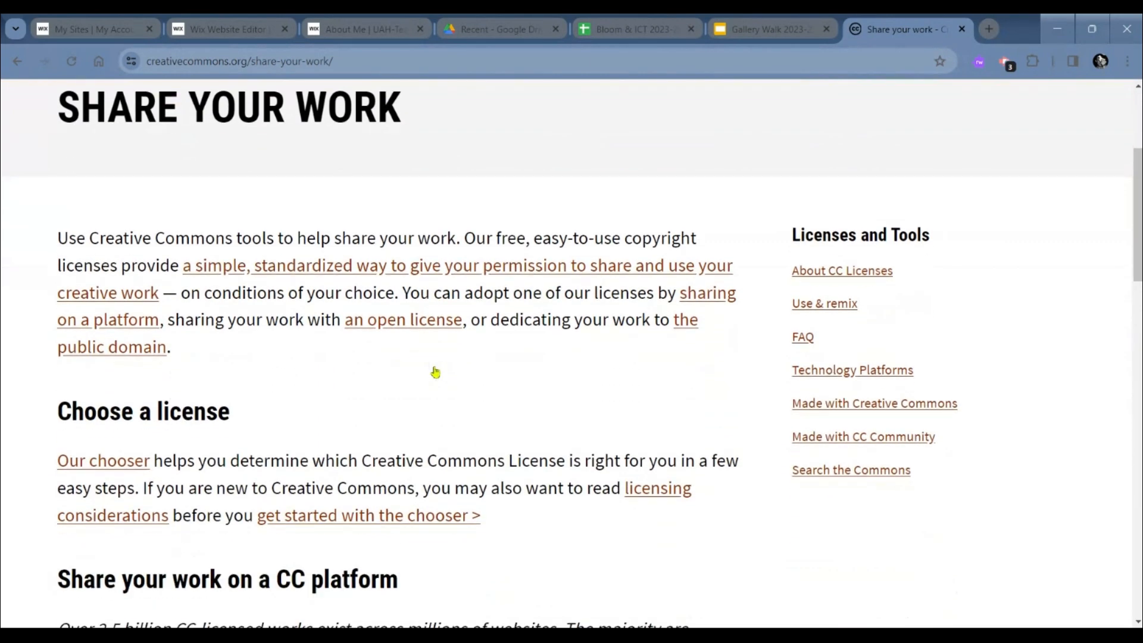
scroll(436, 372, "down", 1)
scroll(435, 372, "up", 1)
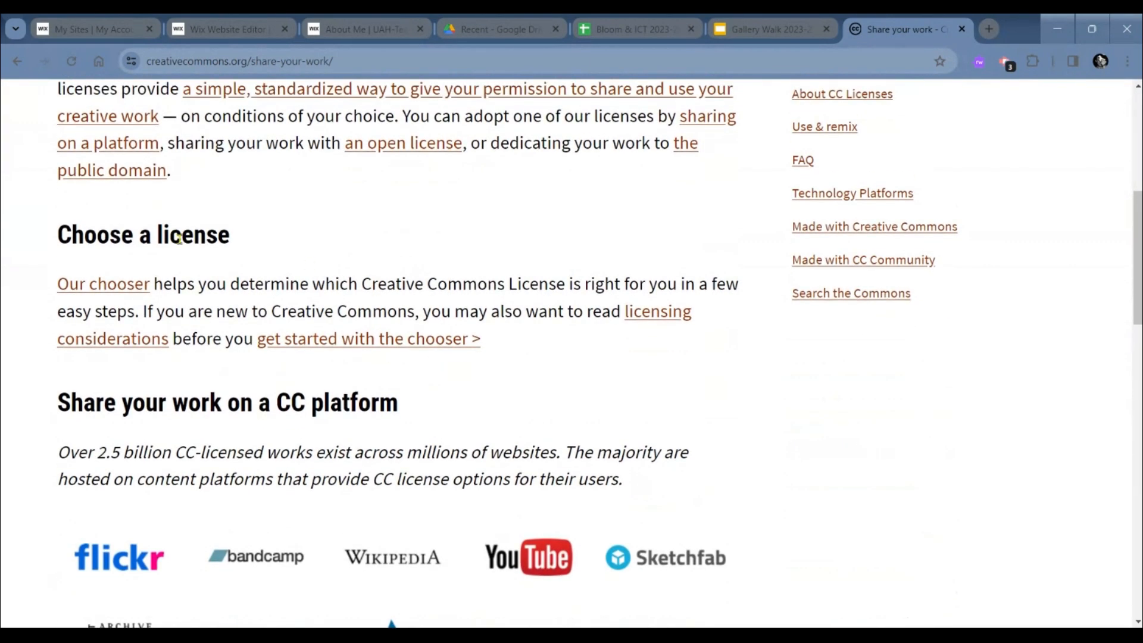
left_click(114, 283)
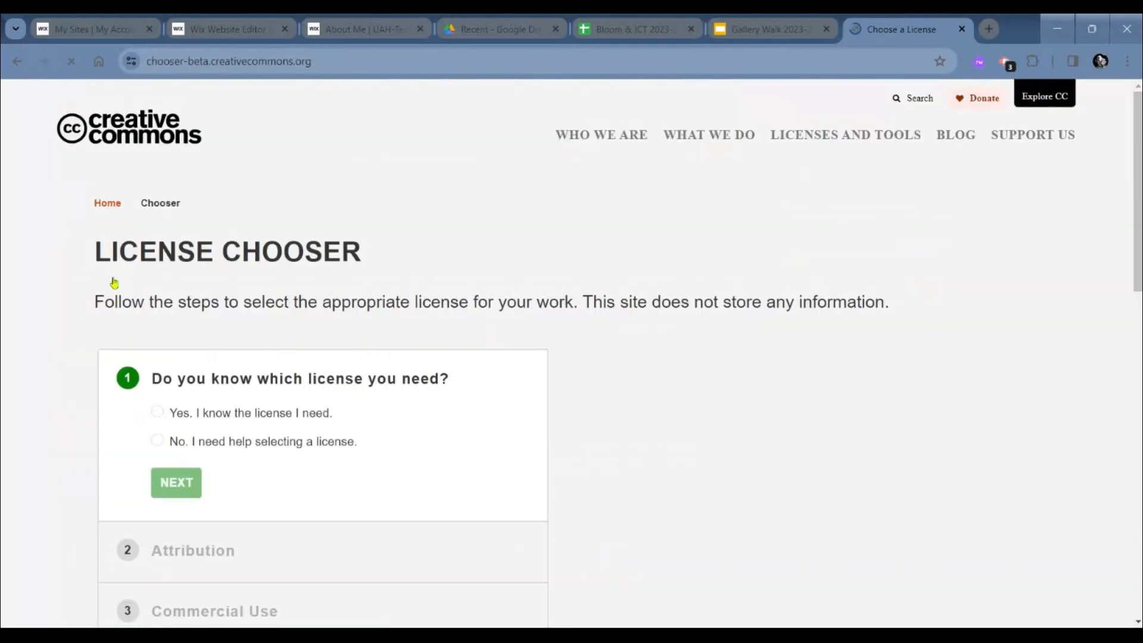
- Examine the steps of the License Chooser, from the license question through attribution, commercial use, derivative works and sharing requirements
scroll(359, 435, "down", 1)
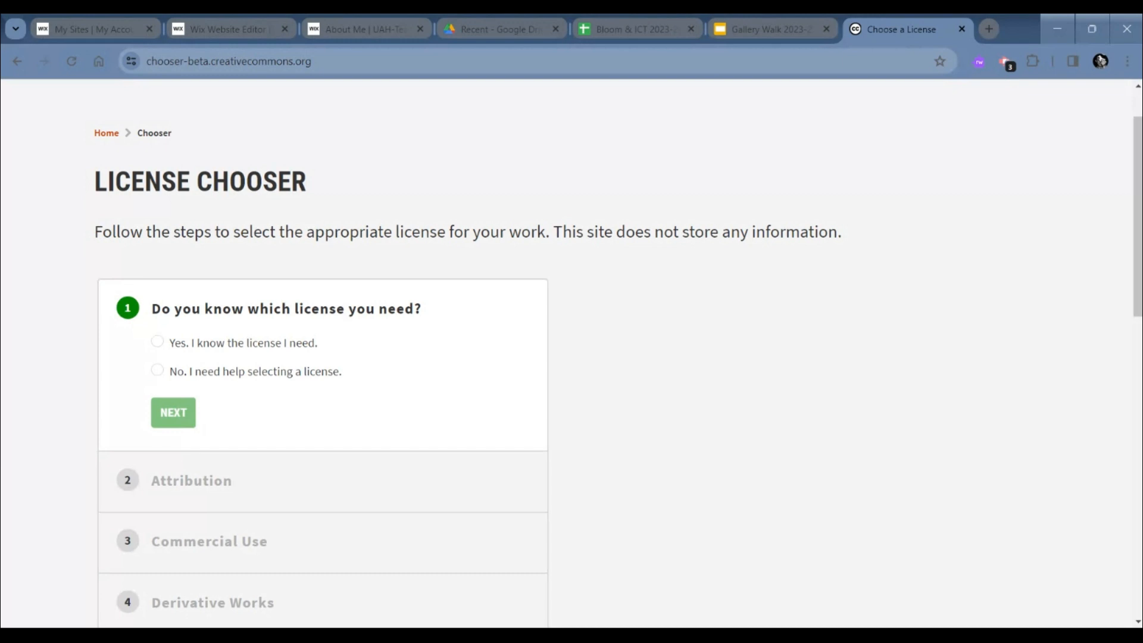
scroll(571, 353, "down", 1)
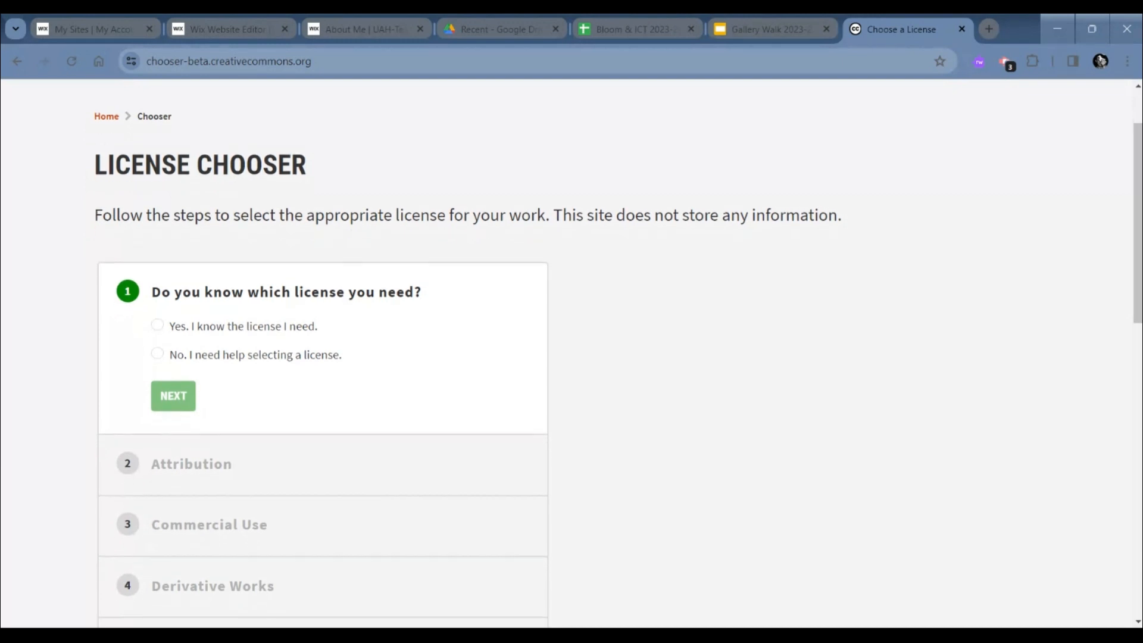
scroll(639, 445, "down", 2)
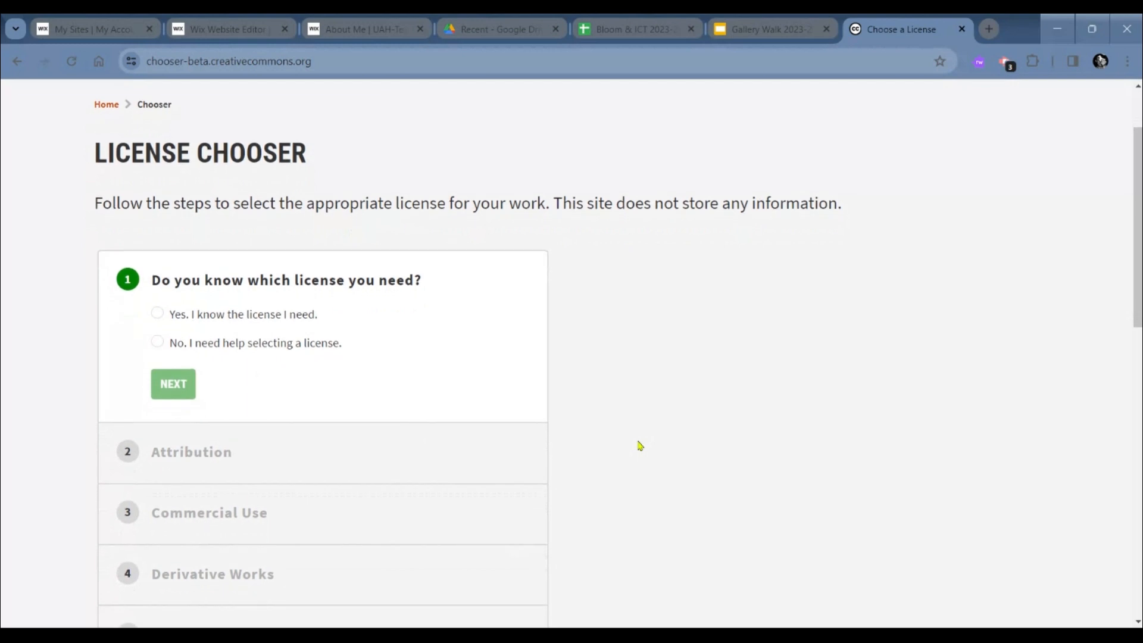
scroll(618, 349, "down", 1)
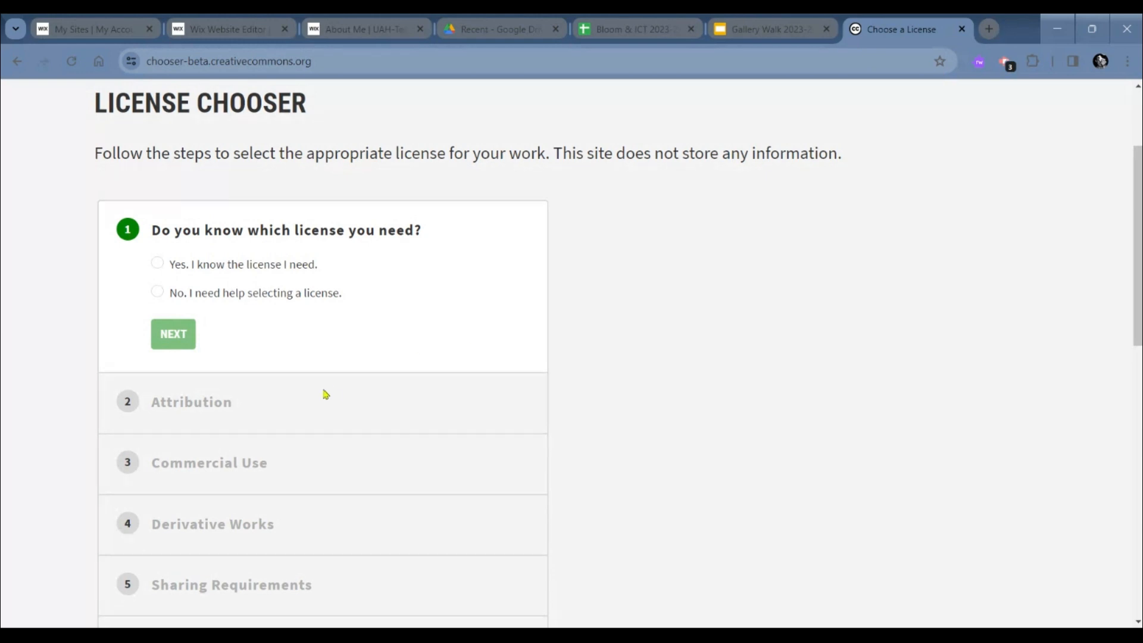
scroll(326, 394, "up", 2)
scroll(325, 395, "up", 1)
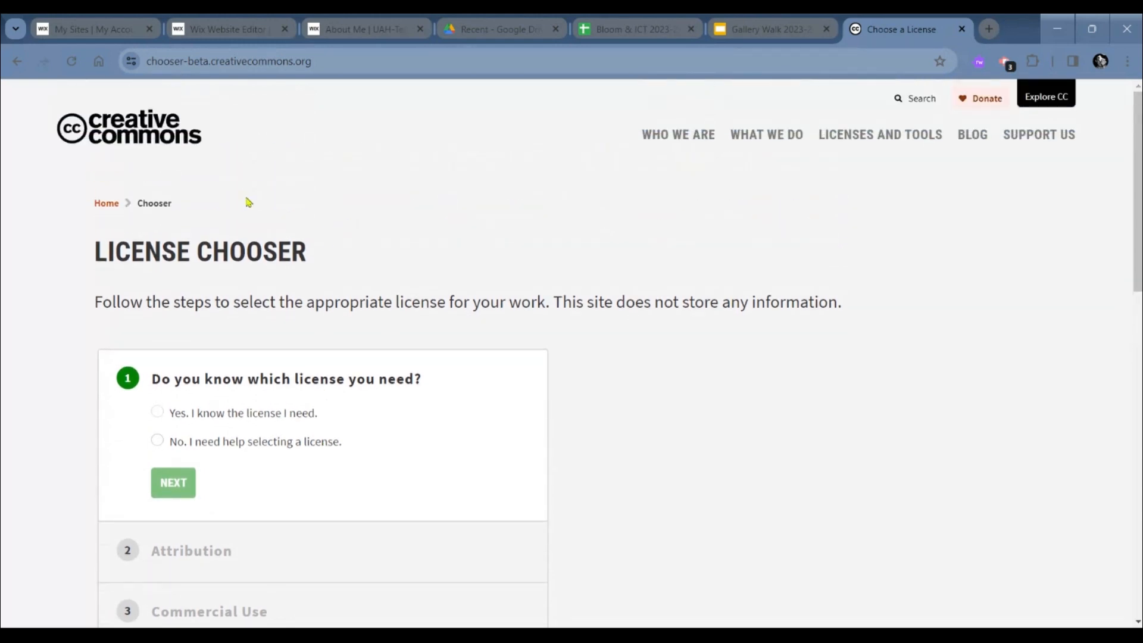
scroll(248, 202, "down", 1)
scroll(247, 201, "down", 2)
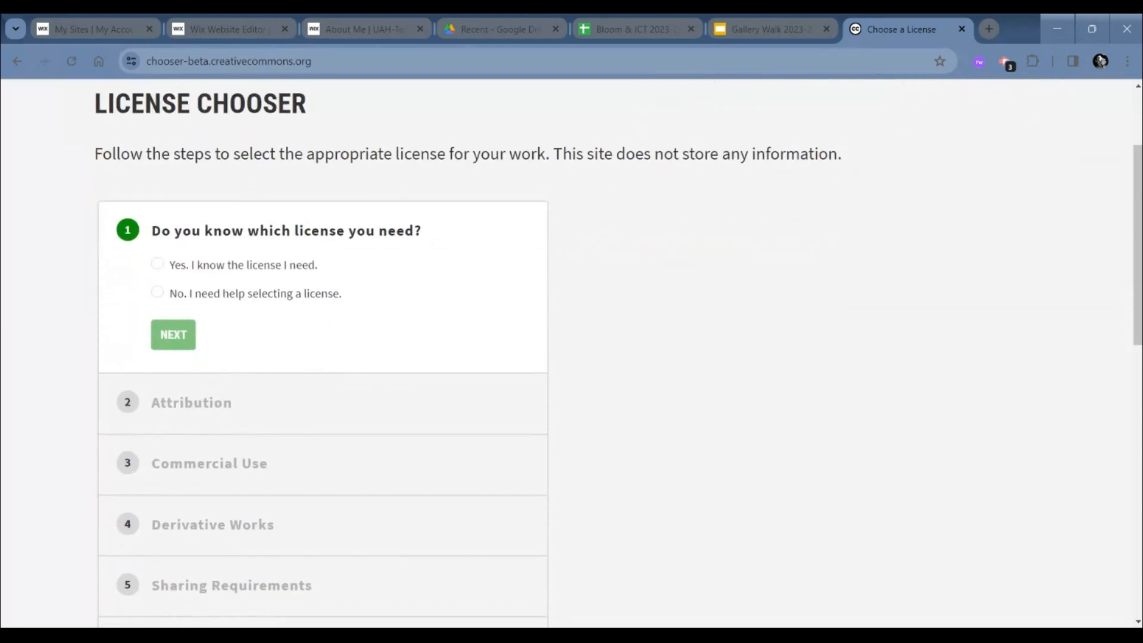
- Try answering that the needed license is known, view the license selection and go back to the first question
left_click(155, 239)
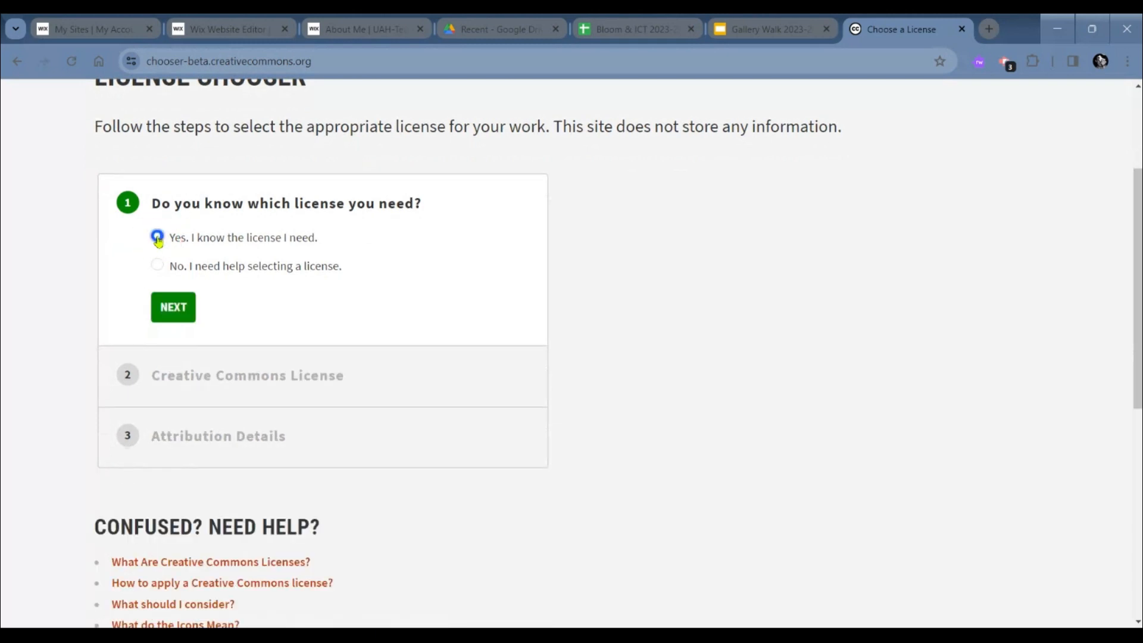
scroll(248, 362, "down", 1)
left_click(176, 266)
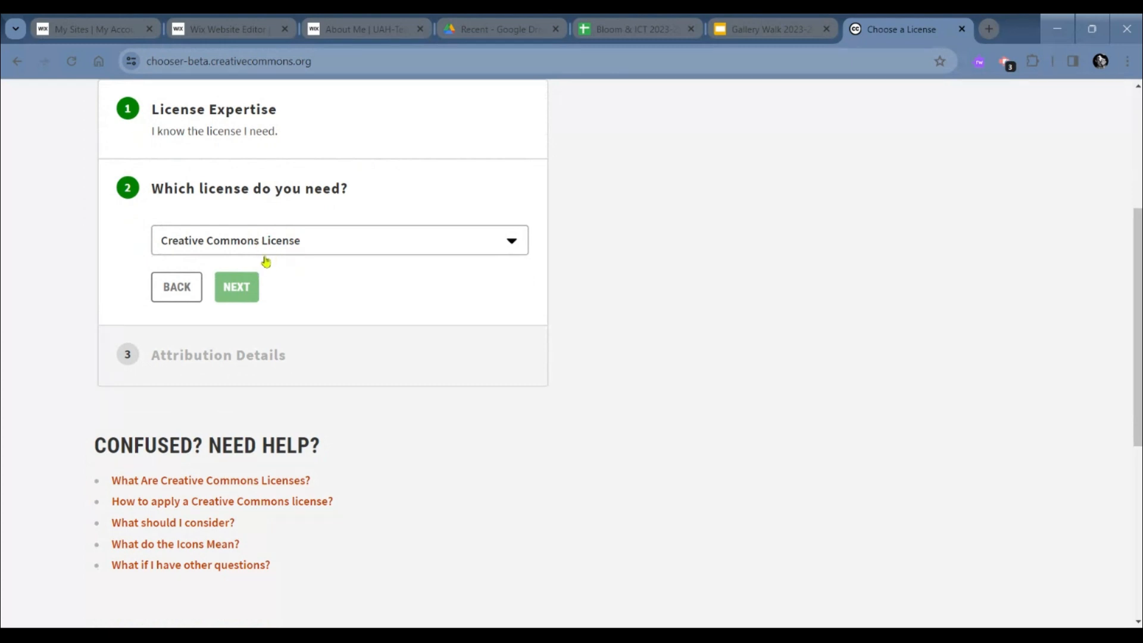
scroll(212, 257, "up", 1)
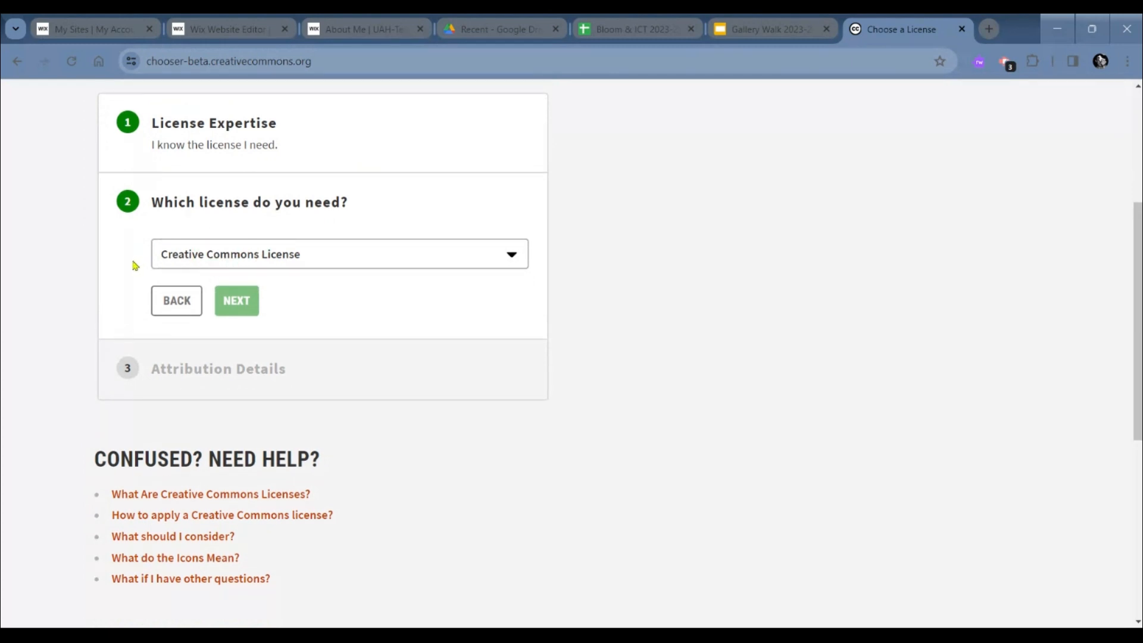
left_click_drag(132, 260, 176, 303)
left_click(177, 306)
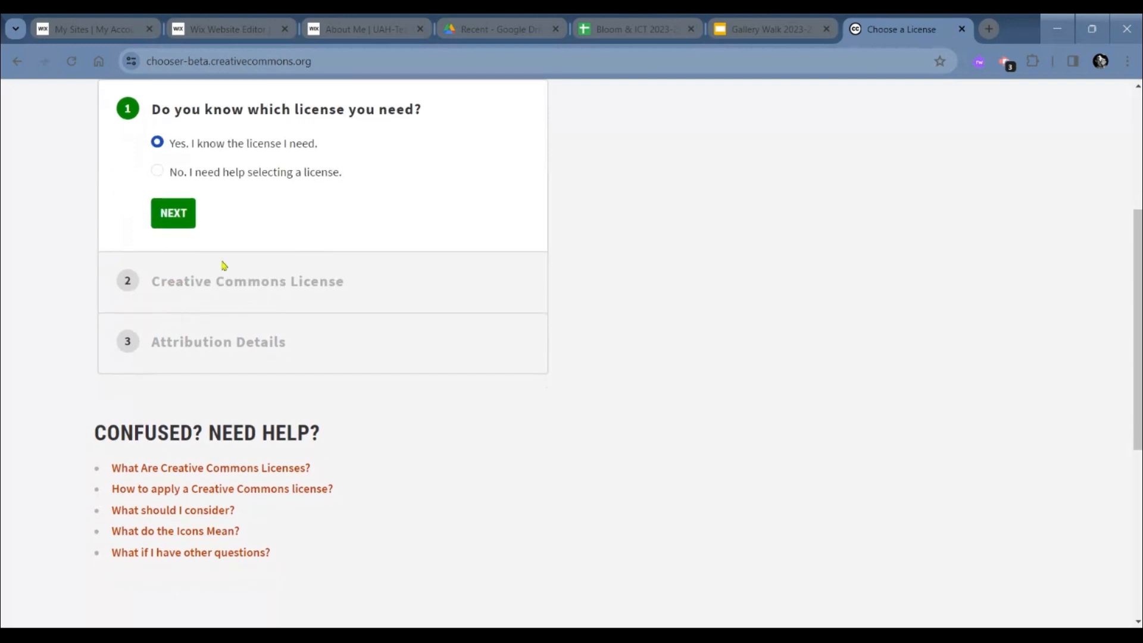
- Answer that help is needed selecting a license and continue to the attribution question
left_click(156, 173)
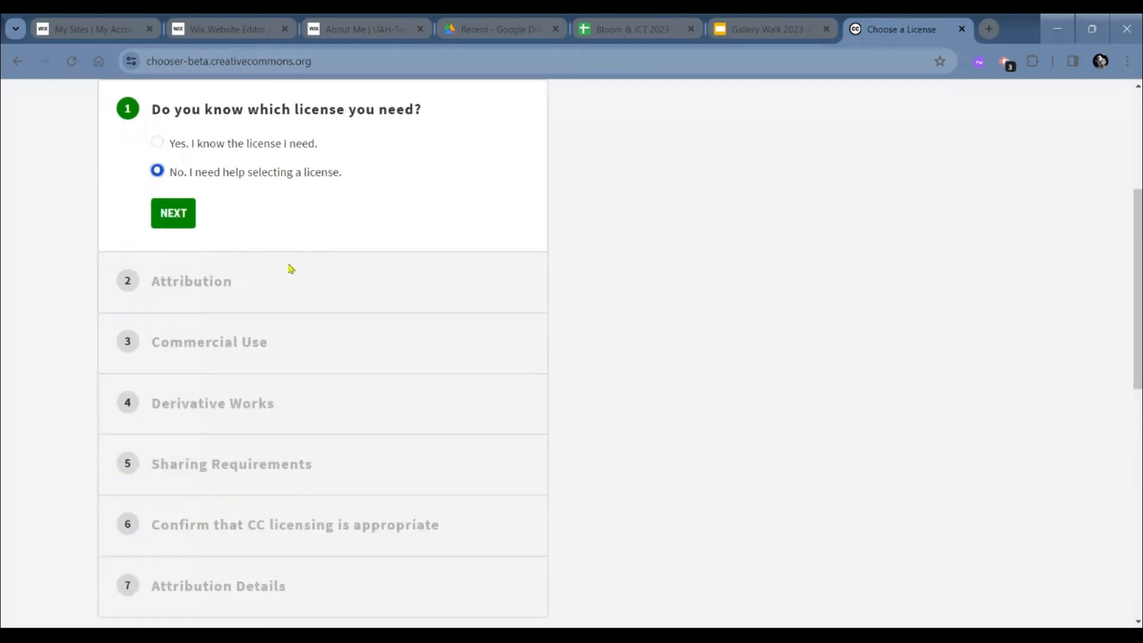
scroll(290, 268, "down", 2)
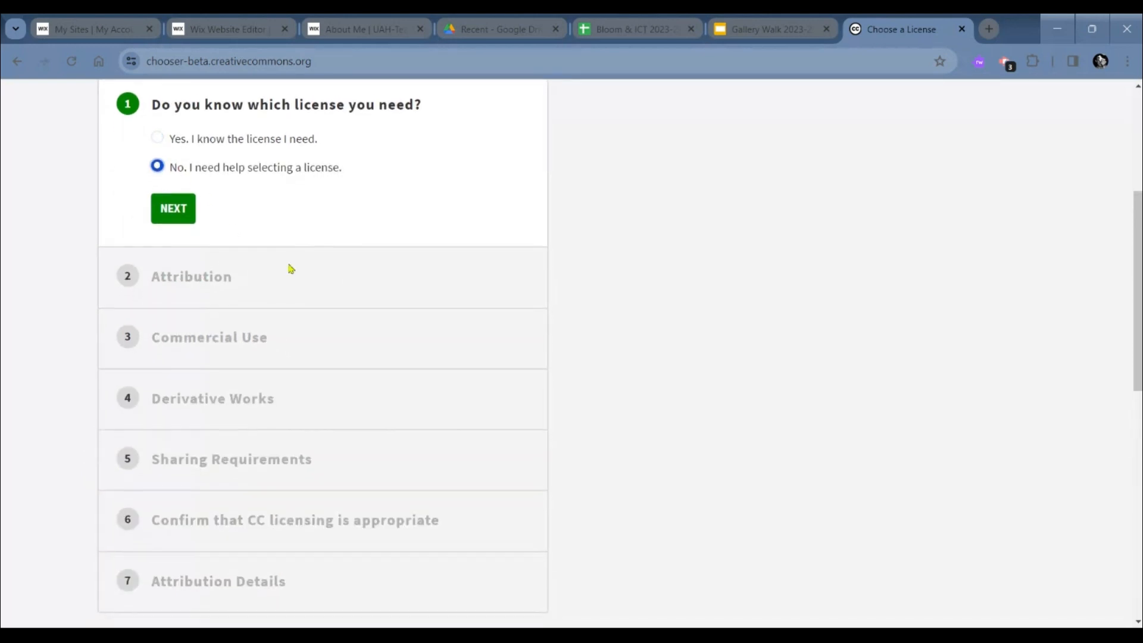
left_click(169, 192)
scroll(221, 392, "up", 1)
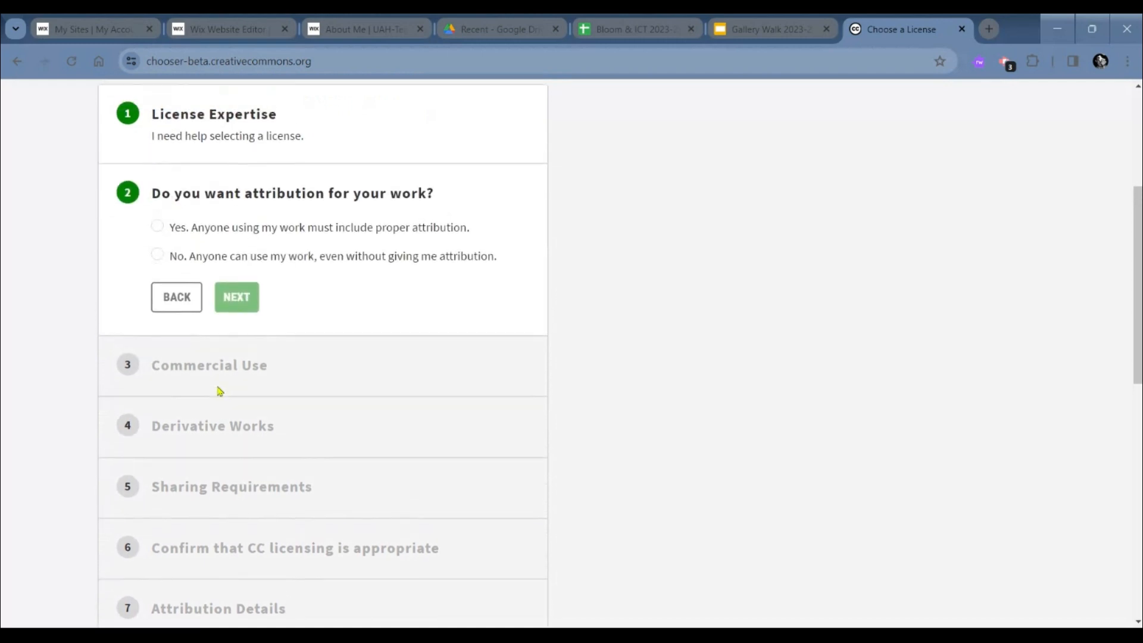
- Require proper attribution from anyone using the work and continue to the commercial use question
scroll(322, 357, "down", 1)
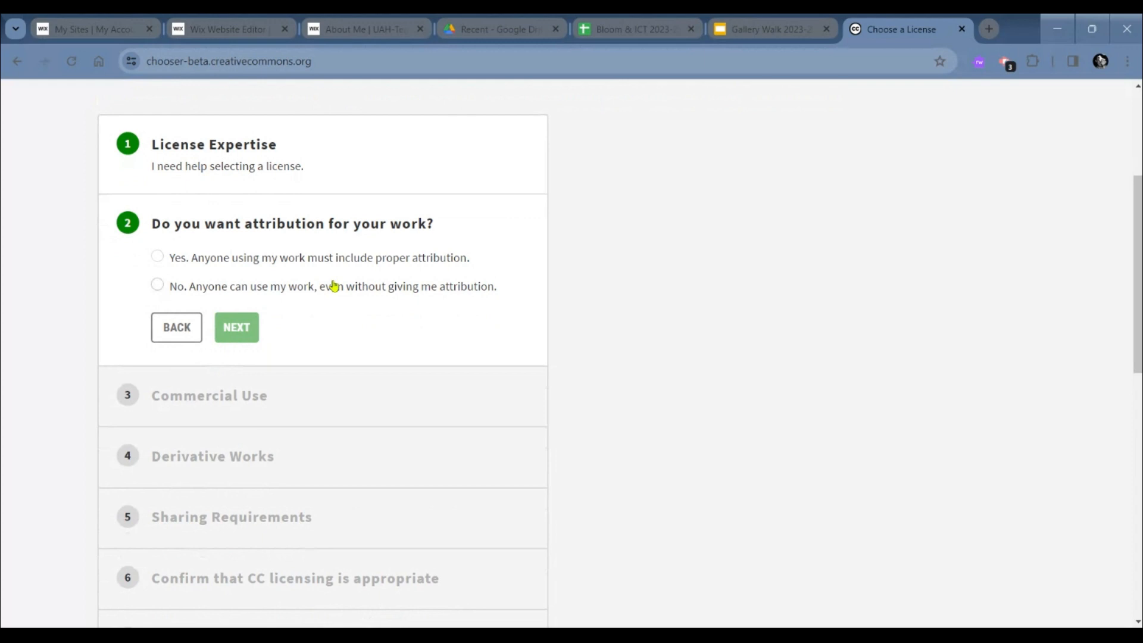
scroll(334, 286, "down", 1)
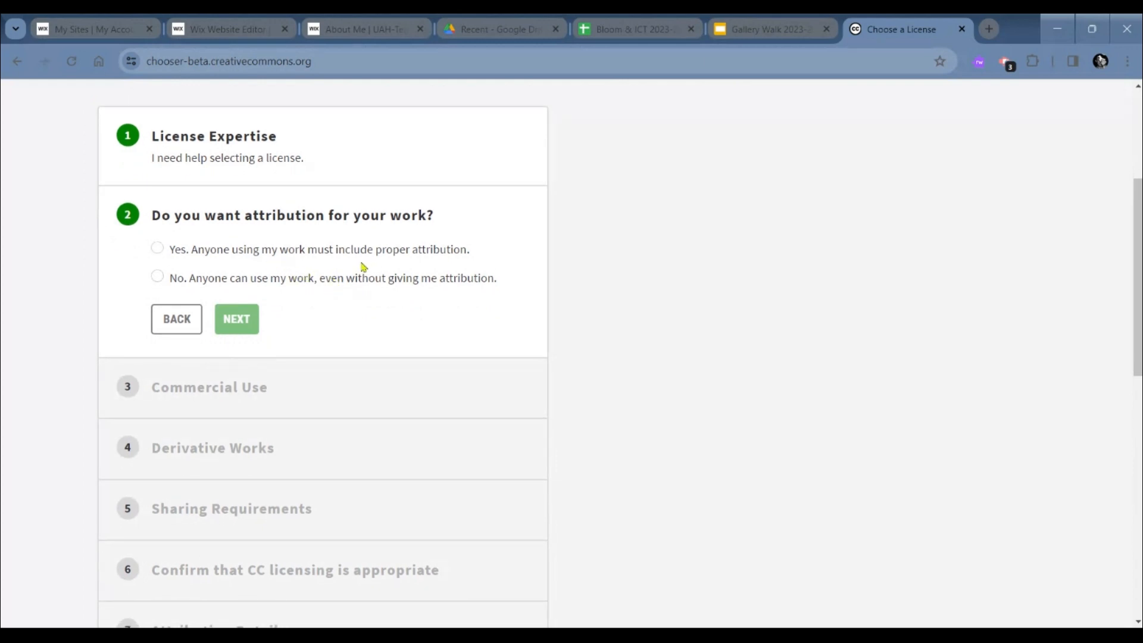
scroll(363, 266, "down", 1)
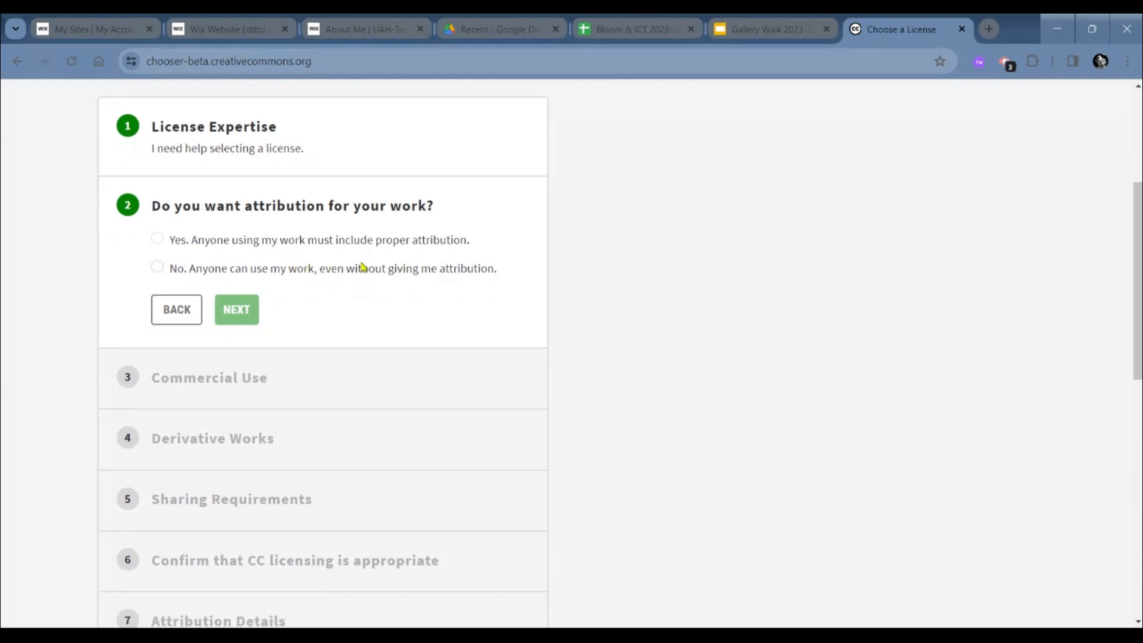
left_click(158, 240)
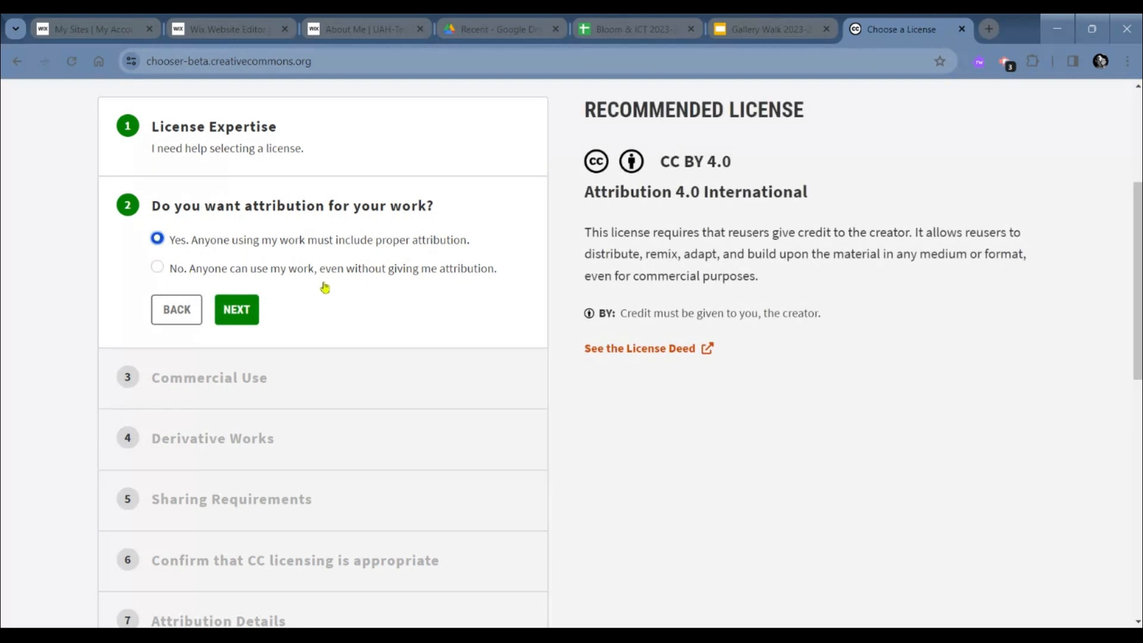
left_click(239, 310)
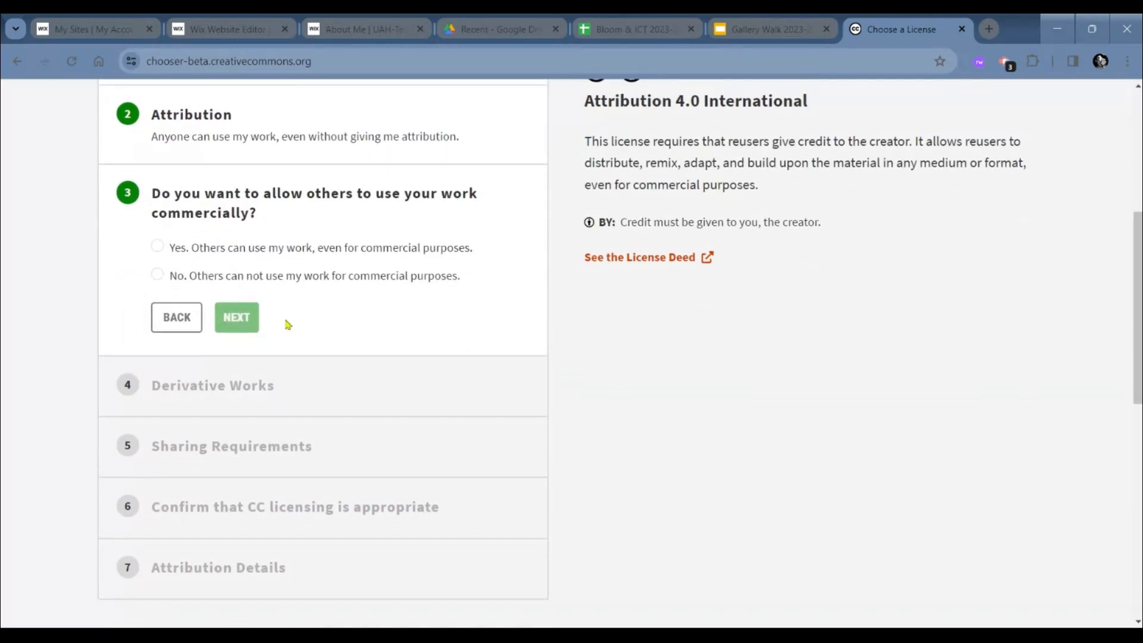
- Disallow commercial use of the work and allow others to remix, adapt or build upon it
left_click(158, 274)
left_click(237, 317)
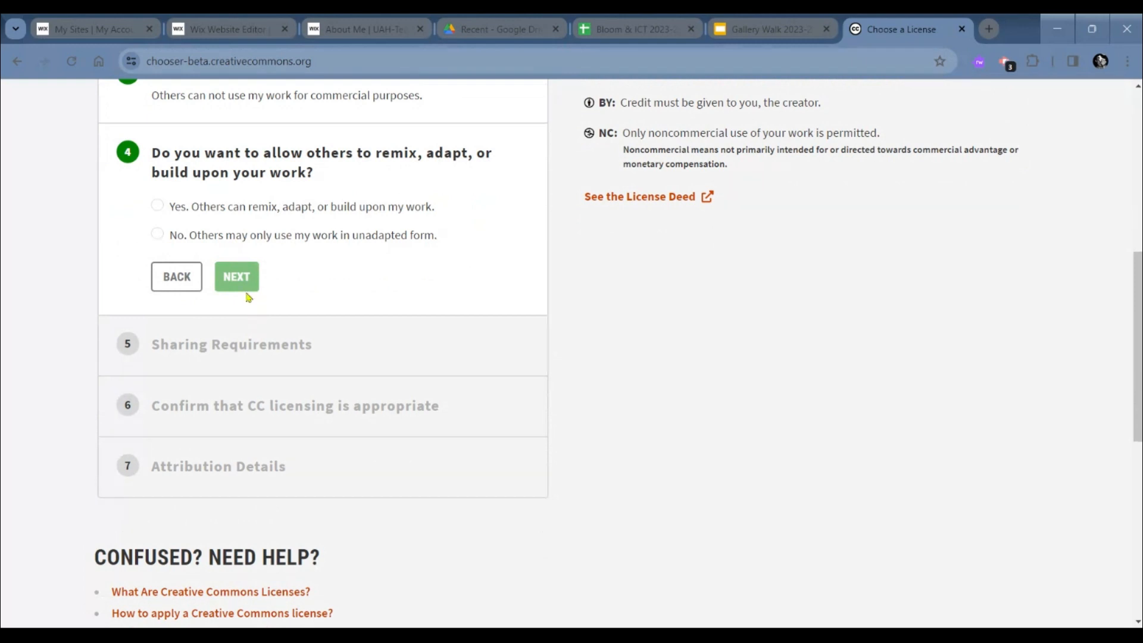
scroll(245, 288, "up", 1)
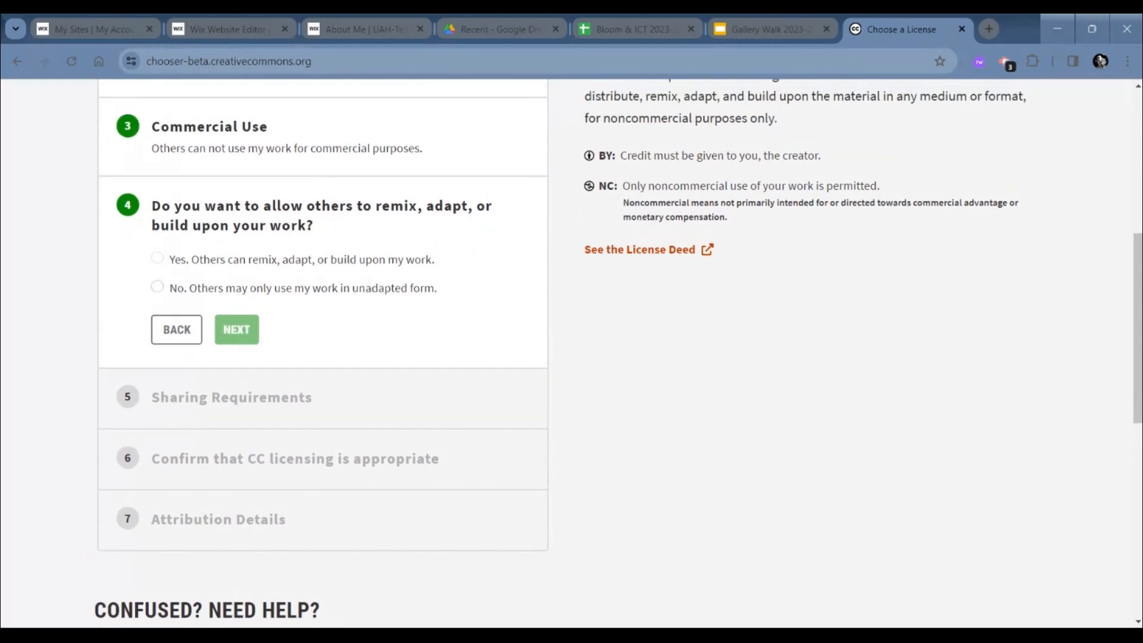
scroll(245, 288, "down", 1)
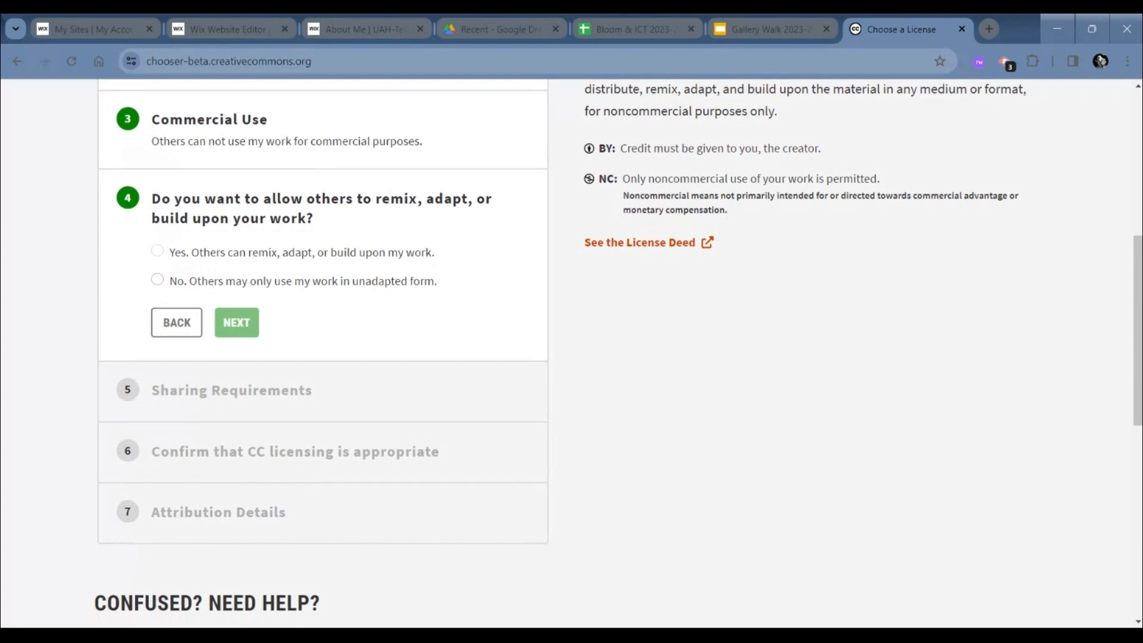
left_click(157, 250)
left_click(237, 322)
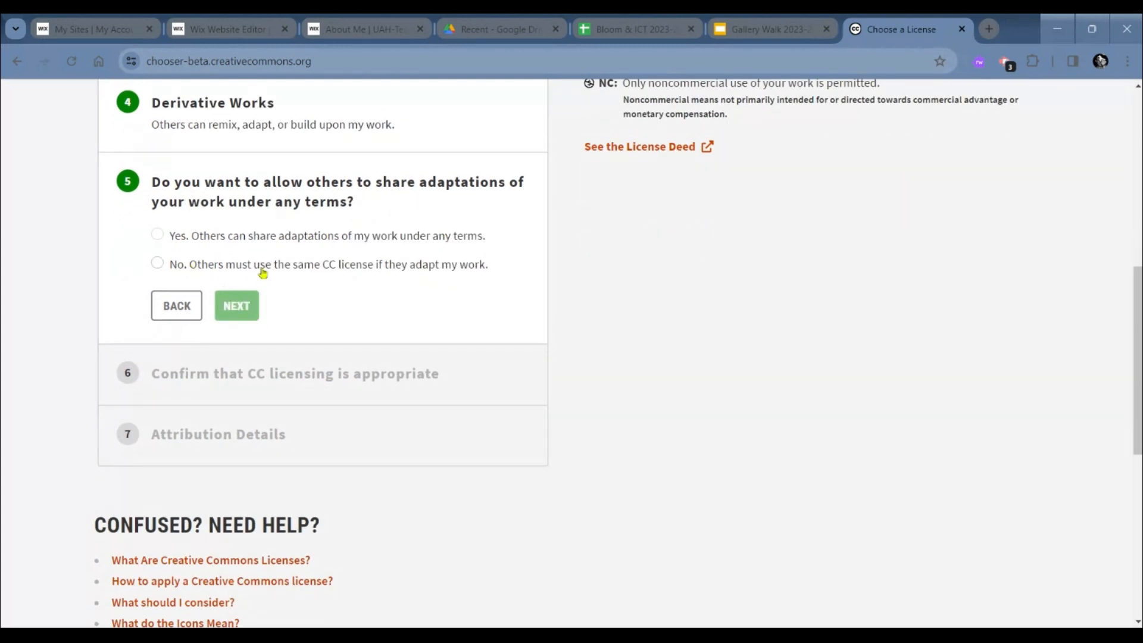
- Allow adaptations to be shared under any terms and confirm all three statements that CC licensing is appropriate
left_click(157, 244)
left_click(233, 316)
left_click(157, 260)
left_click(157, 294)
left_click(157, 328)
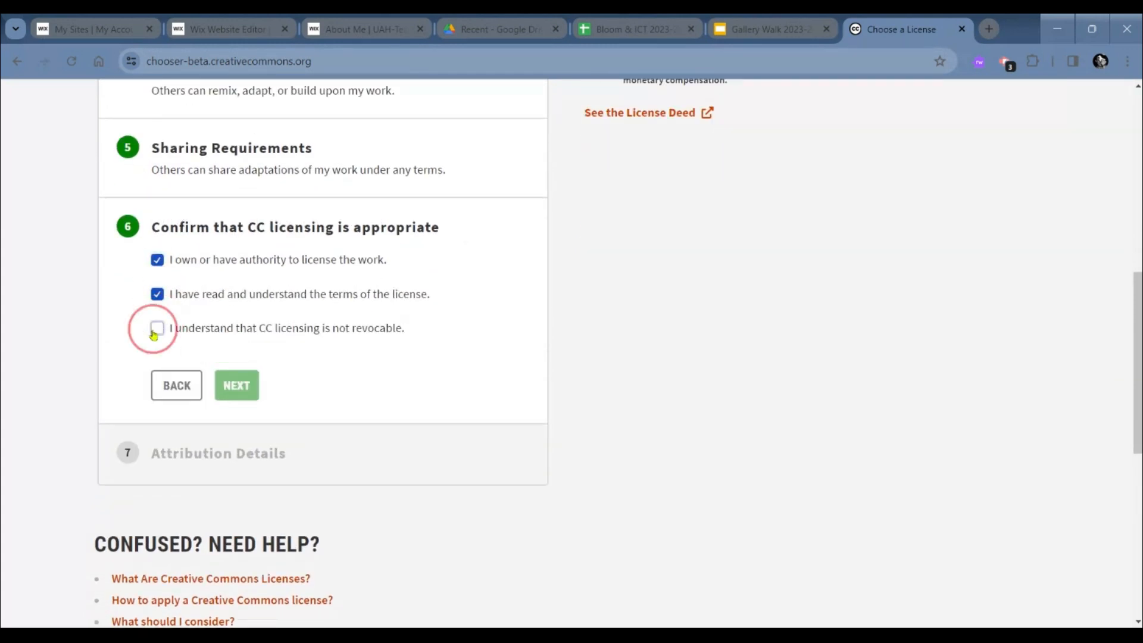
left_click(235, 384)
- Review the recommended license's terms and compare the rich text and HTML versions of the website license mark
scroll(778, 351, "up", 3)
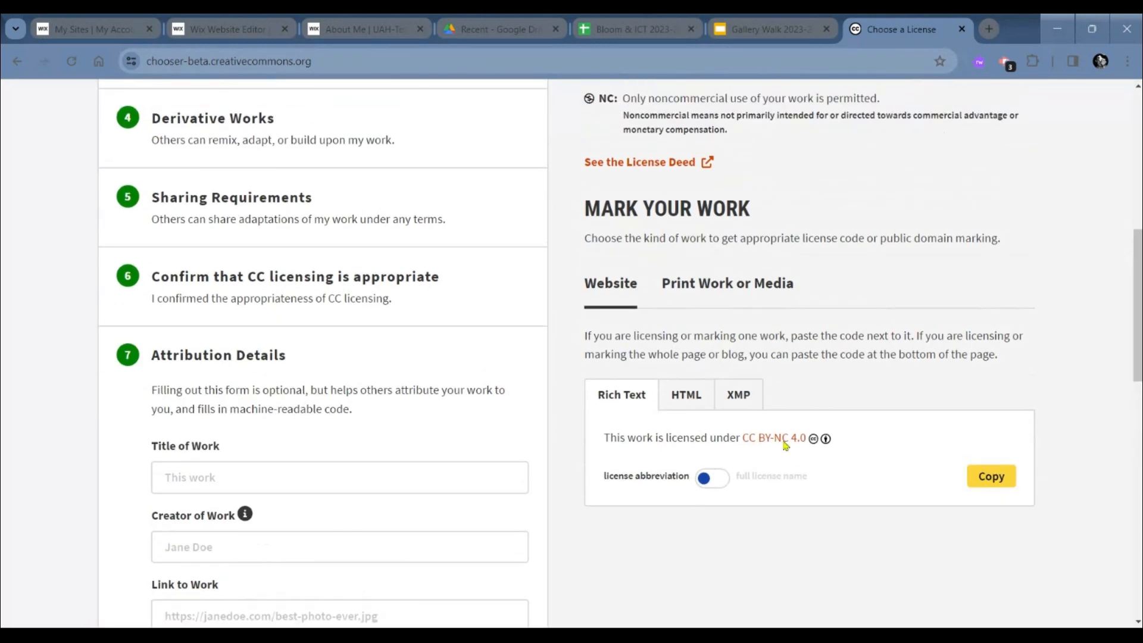
left_click(686, 395)
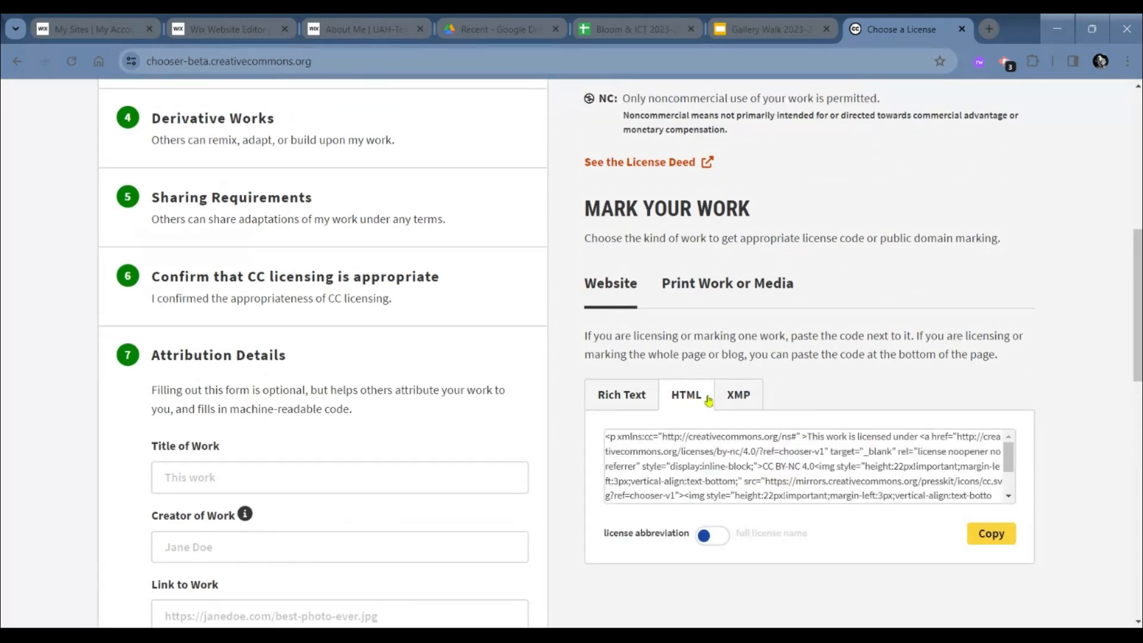
left_click(619, 398)
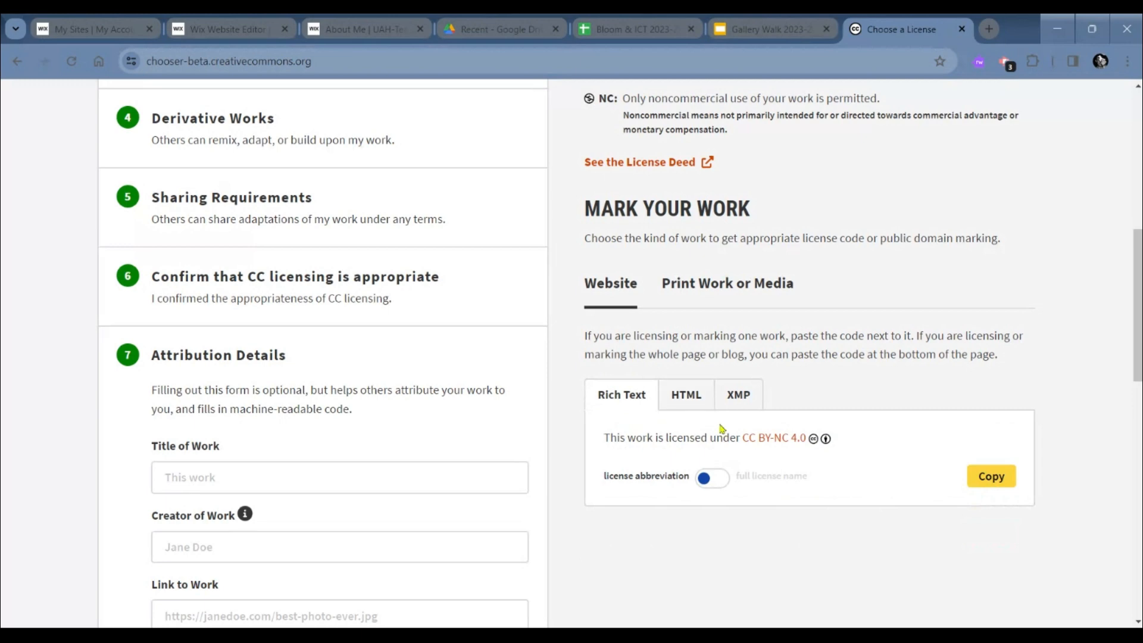
scroll(721, 427, "down", 1)
scroll(720, 427, "up", 3)
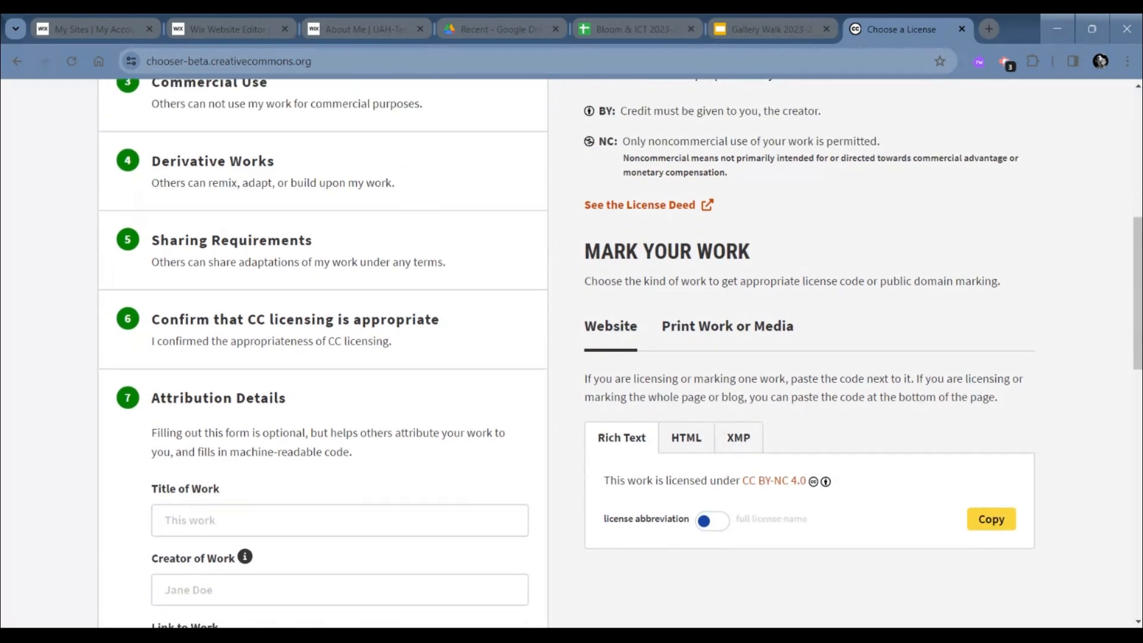
scroll(595, 270, "up", 5)
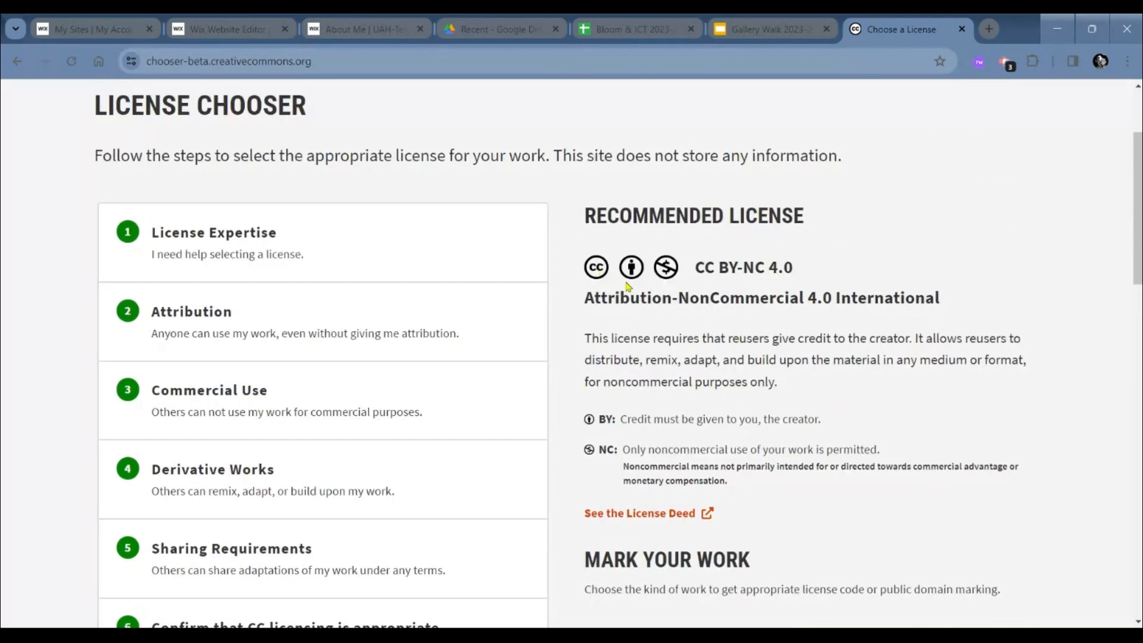
scroll(682, 334, "down", 1)
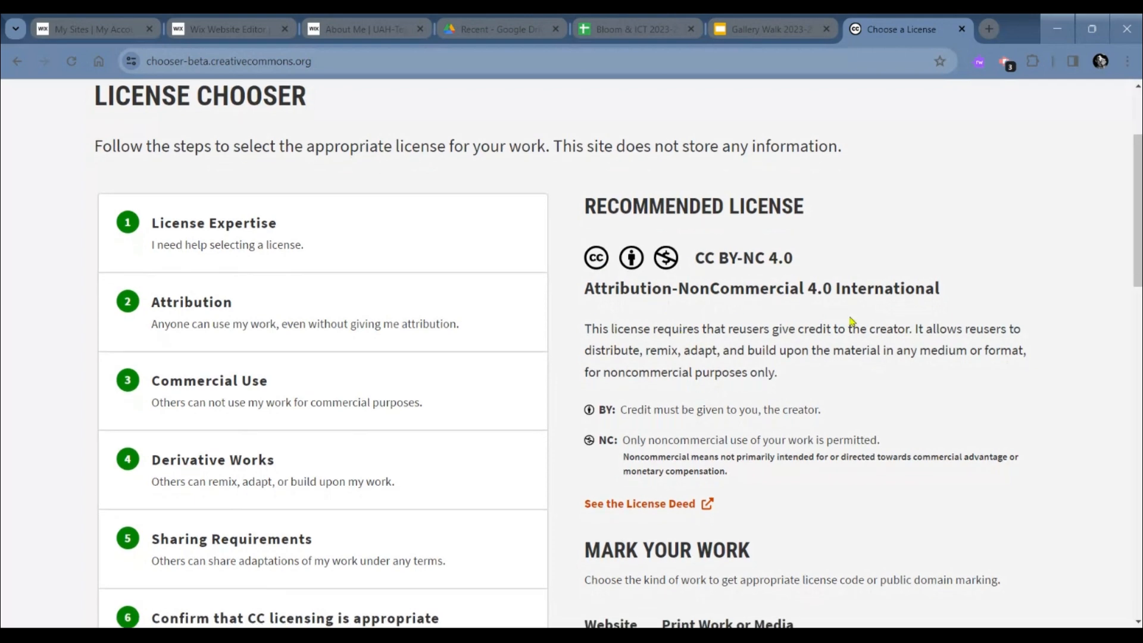
scroll(655, 381, "down", 1)
scroll(722, 357, "down", 6)
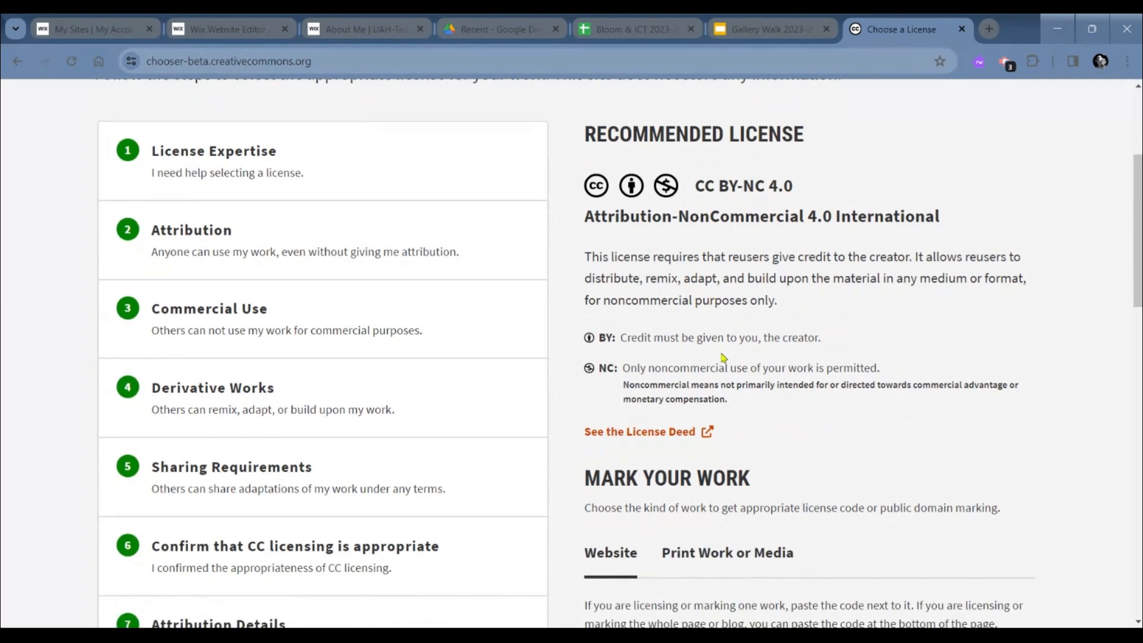
scroll(722, 357, "down", 1)
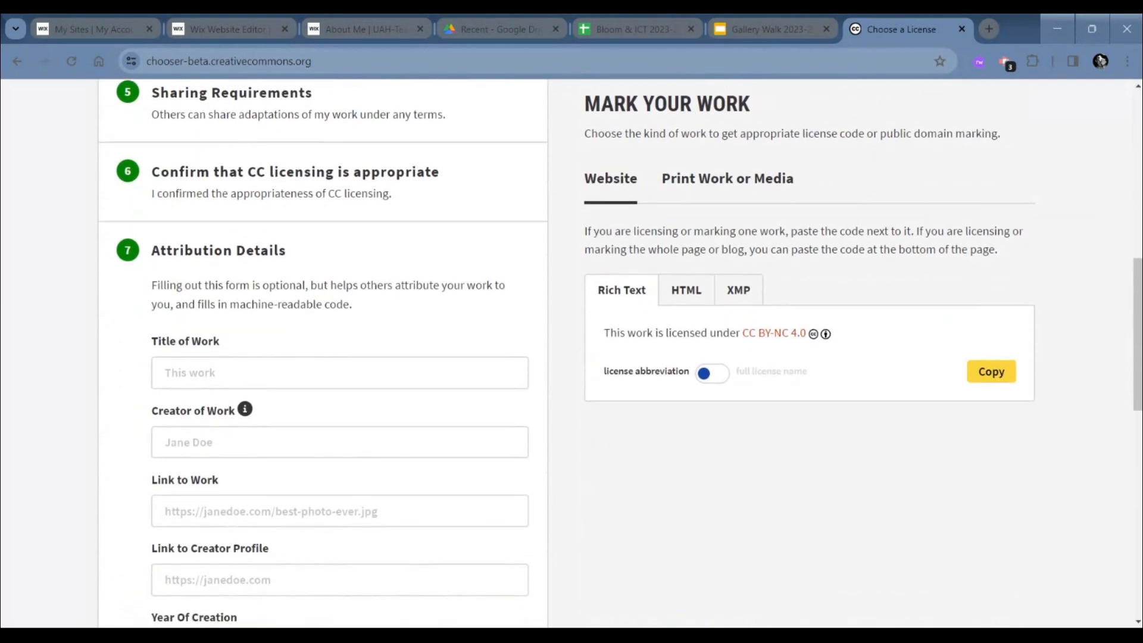
- Show the website license mark as HTML and copy its full code
left_click(685, 290)
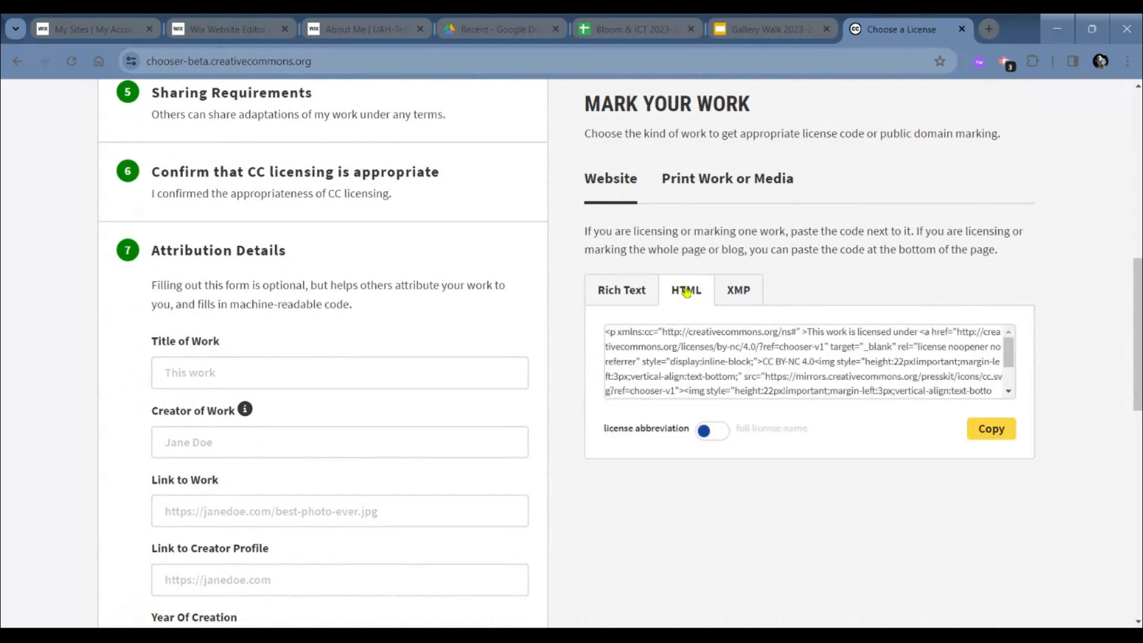
left_click(991, 428)
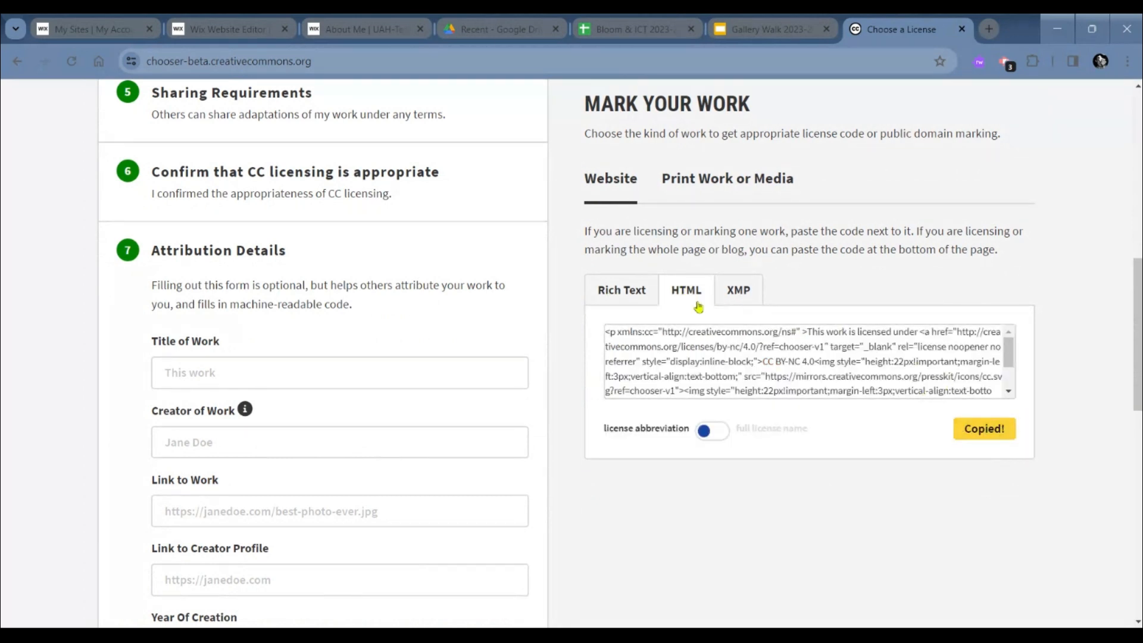
left_click(674, 349)
left_click(676, 350)
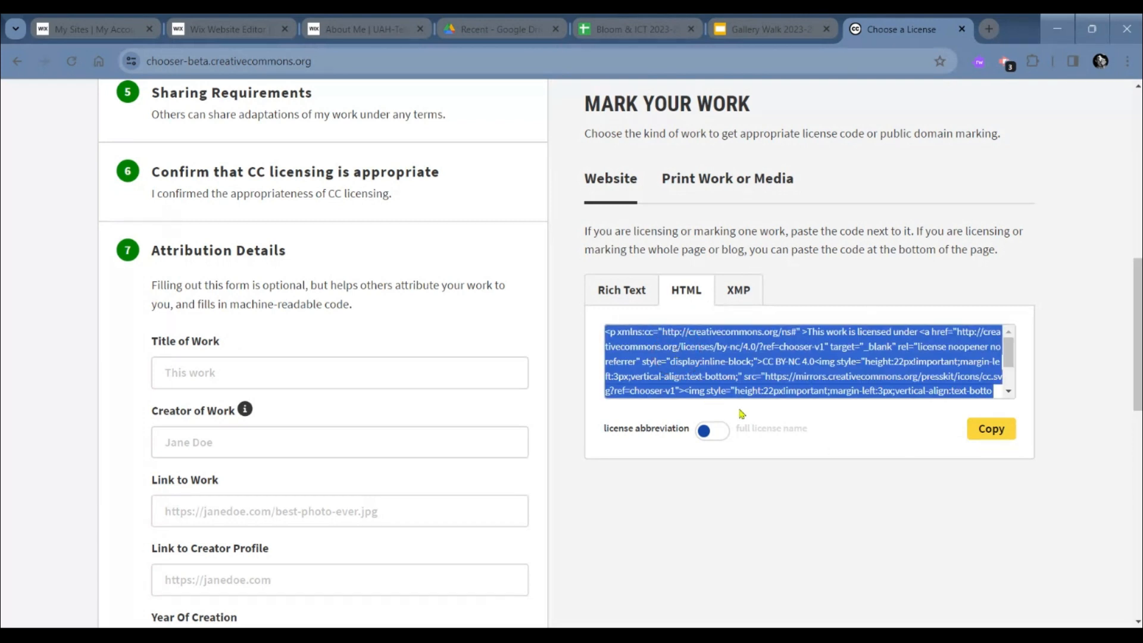
left_click(996, 423)
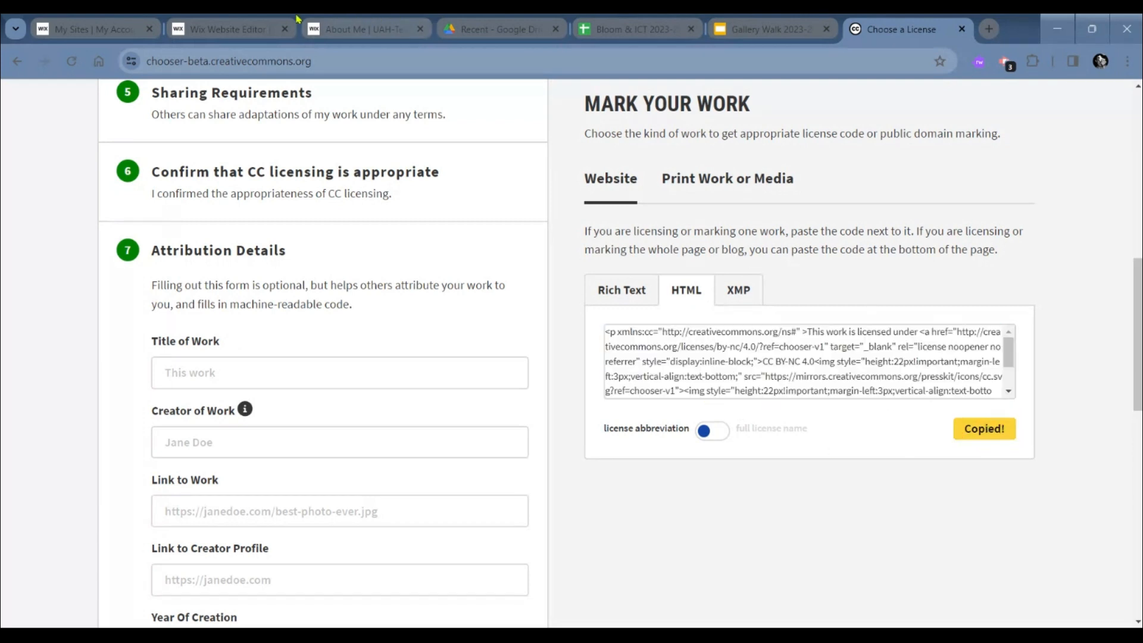
- Switch to the Wix Website Editor and add an Embed HTML element to the Blog page
left_click(266, 21)
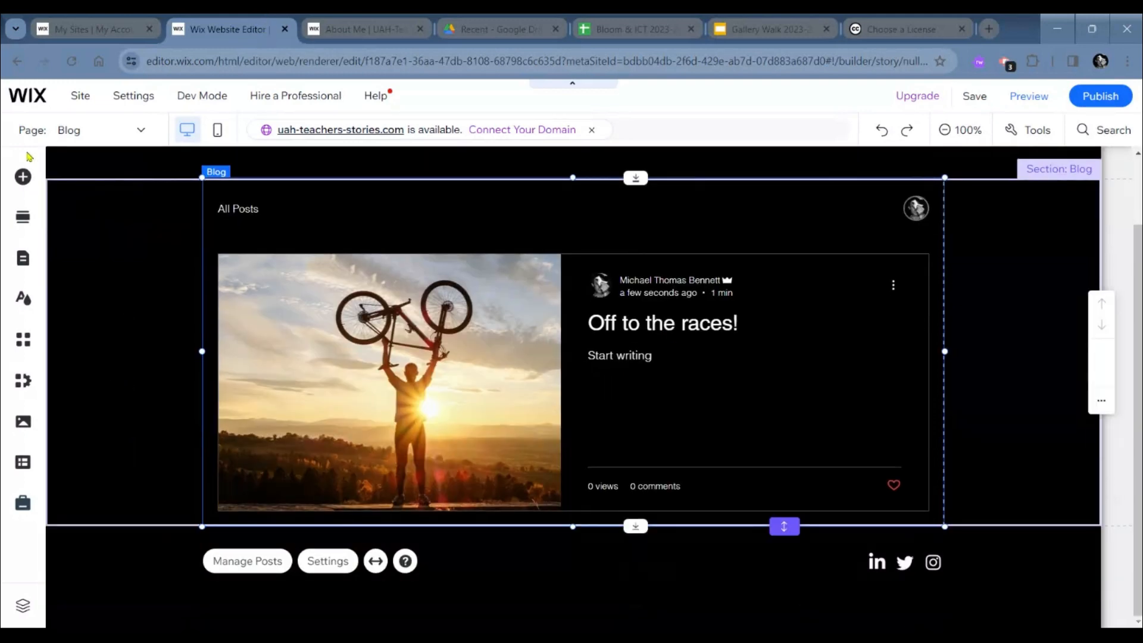
left_click(23, 177)
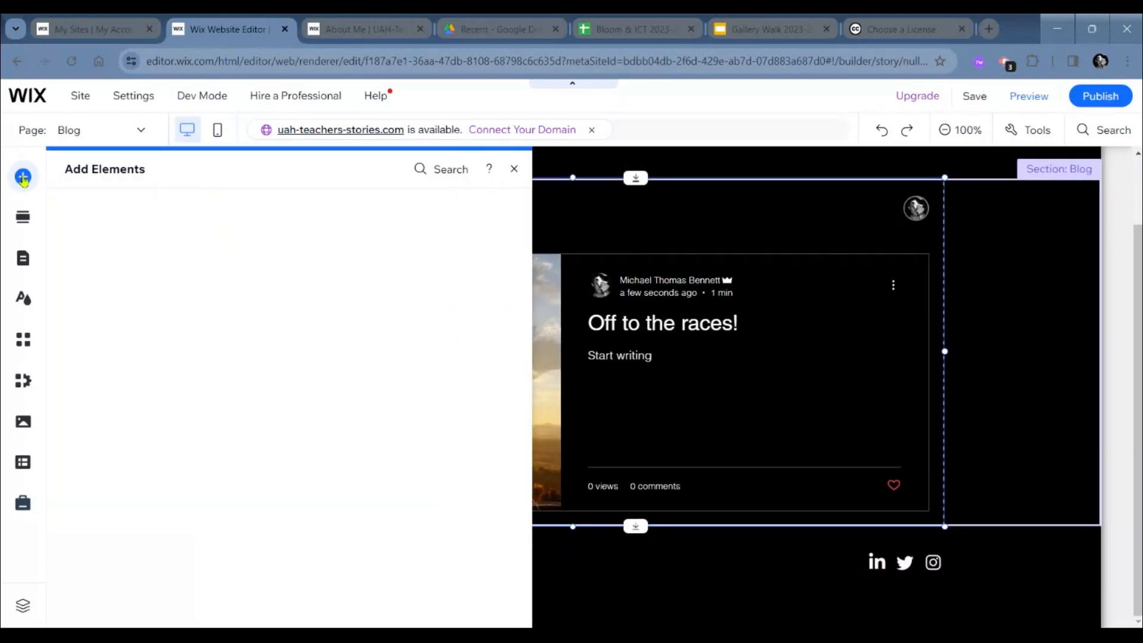
left_click(110, 435)
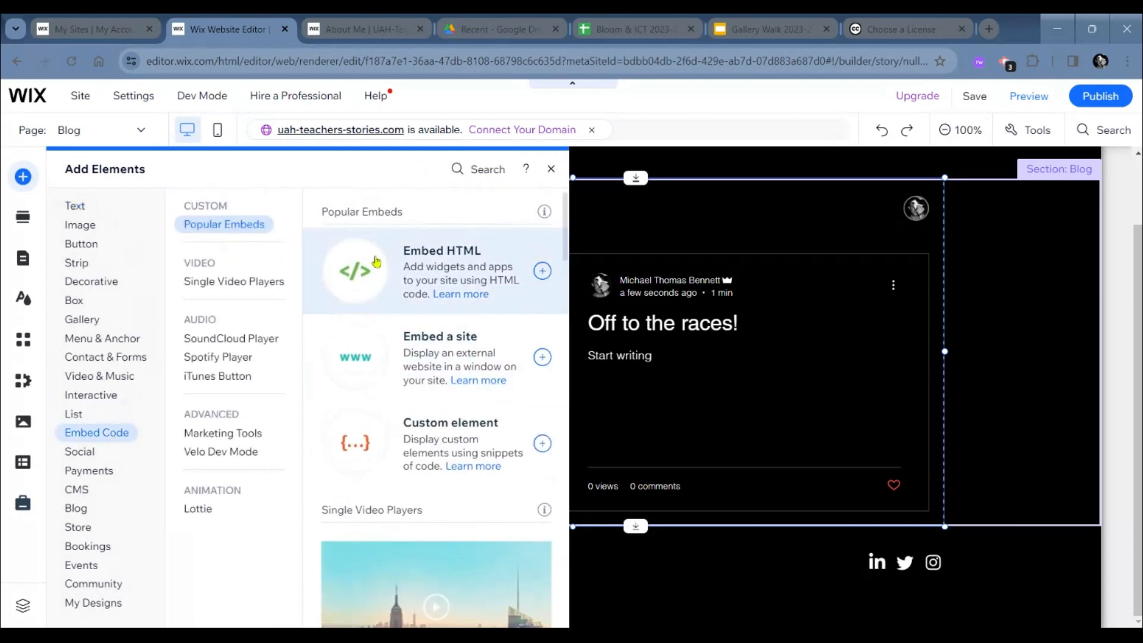
left_click(417, 272)
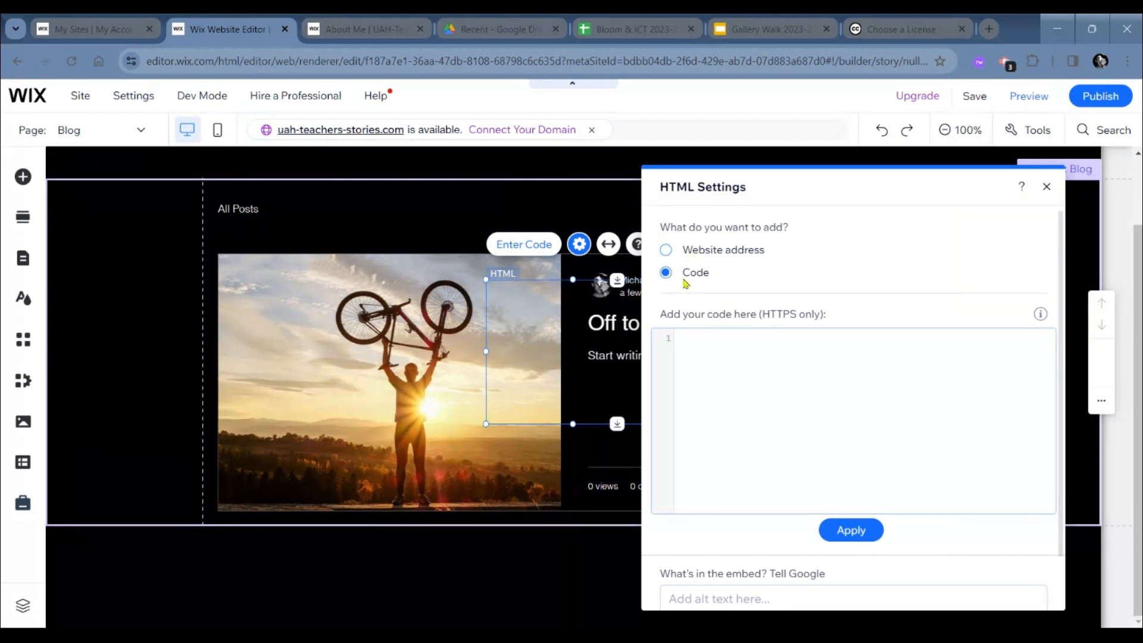
- Paste the copied license code into the HTML element, update it and close its settings
left_click(725, 406)
key("ctrl+v")
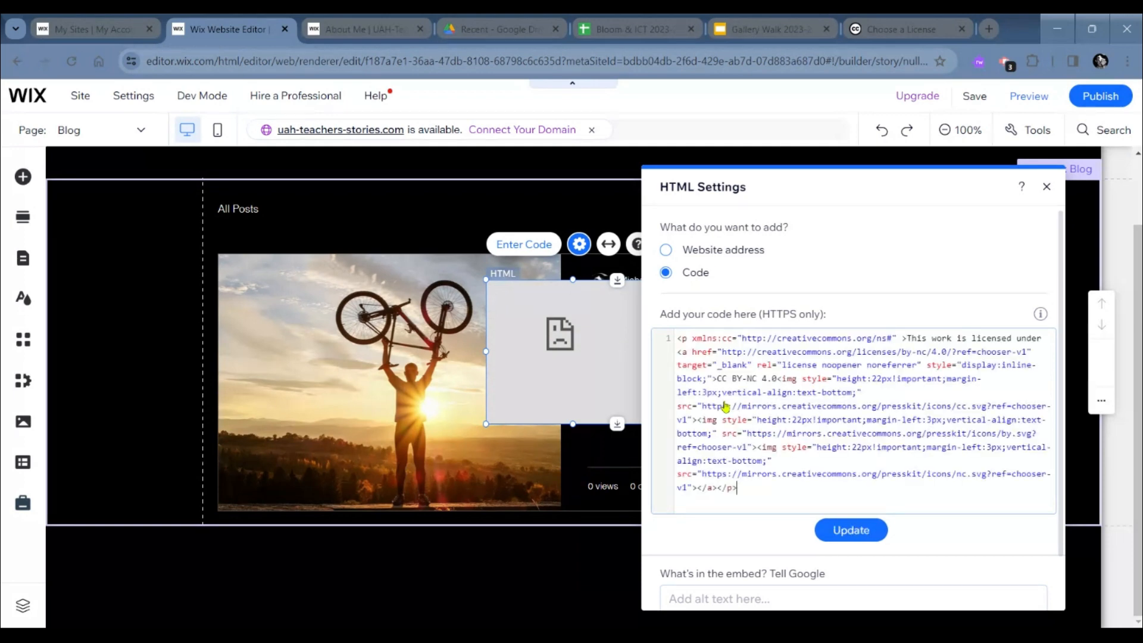
scroll(793, 404, "down", 1)
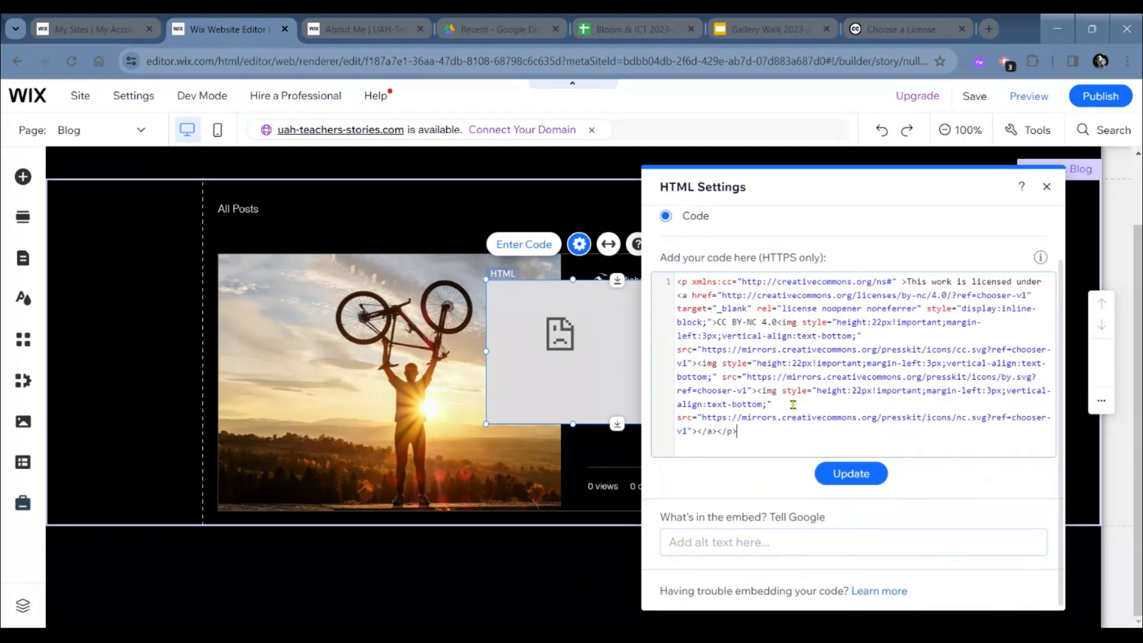
left_click(837, 483)
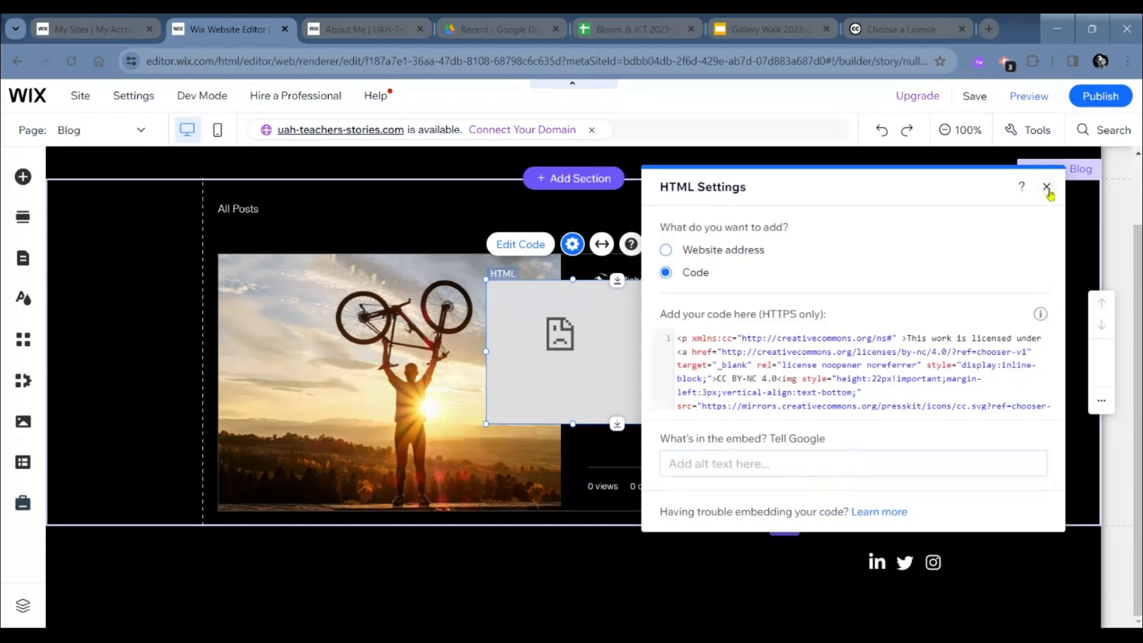
left_click(1046, 186)
- Move the license embed into the footer opposite the social icons and resize it to fit the strip's height
left_click_drag(652, 355, 363, 559)
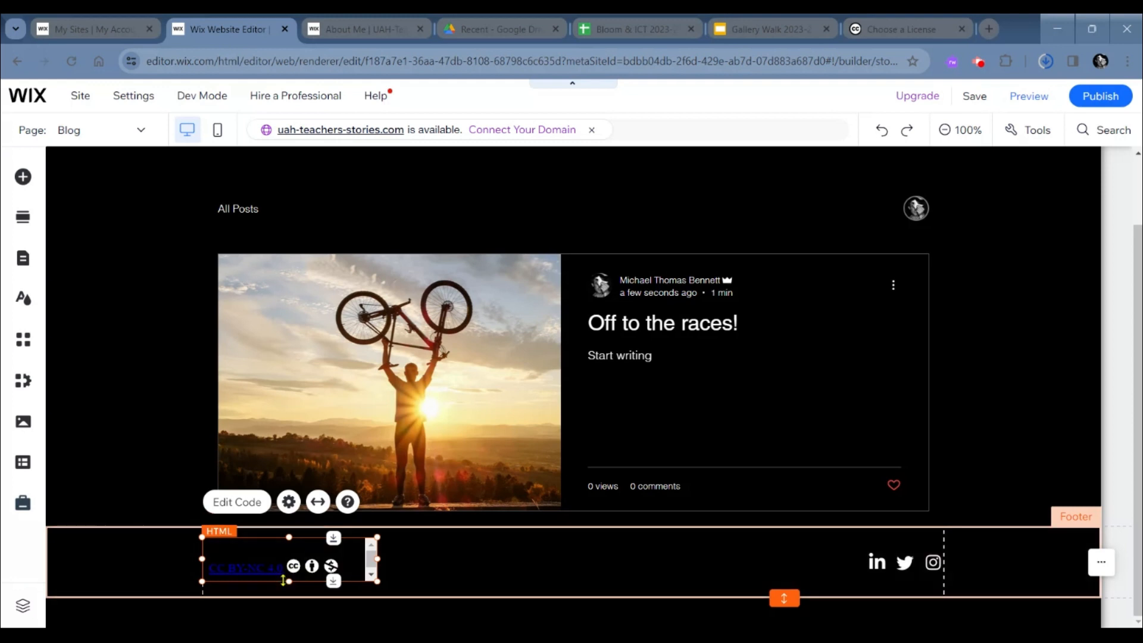
left_click_drag(286, 580, 287, 590)
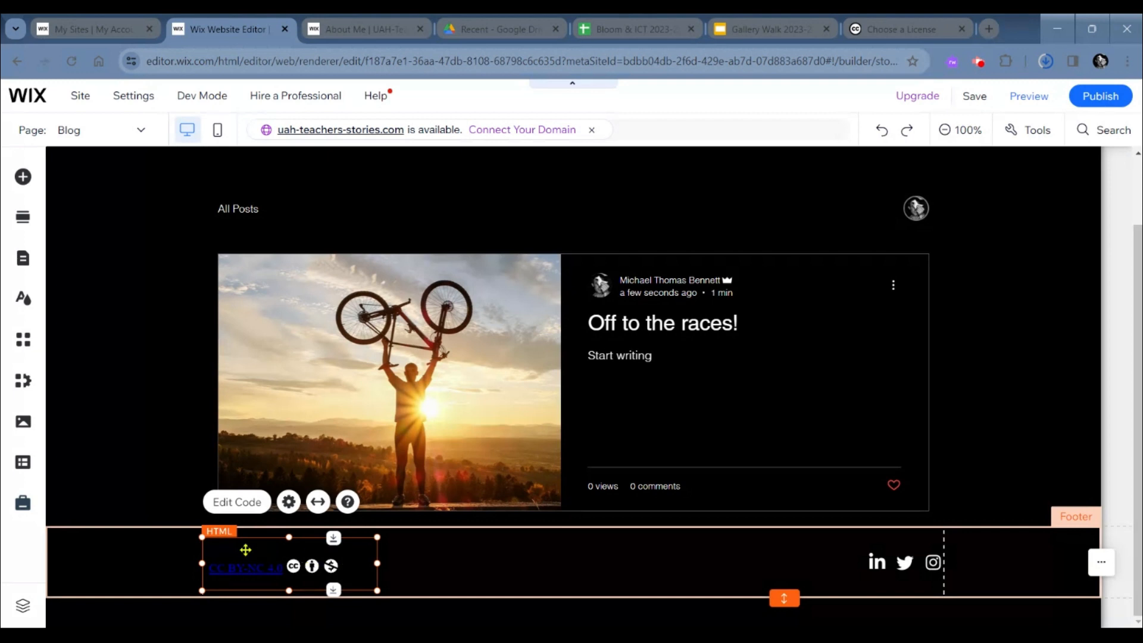
- Change the footer strip's background to the beige theme color #F2D5A0 and close the background settings
left_click(141, 563)
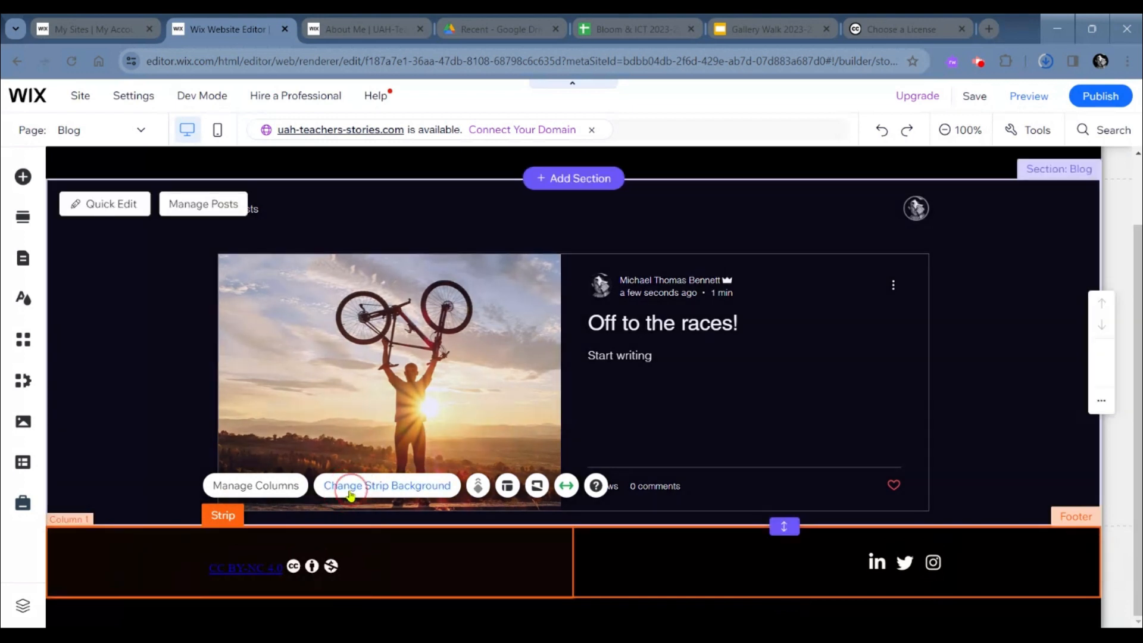
left_click(351, 495)
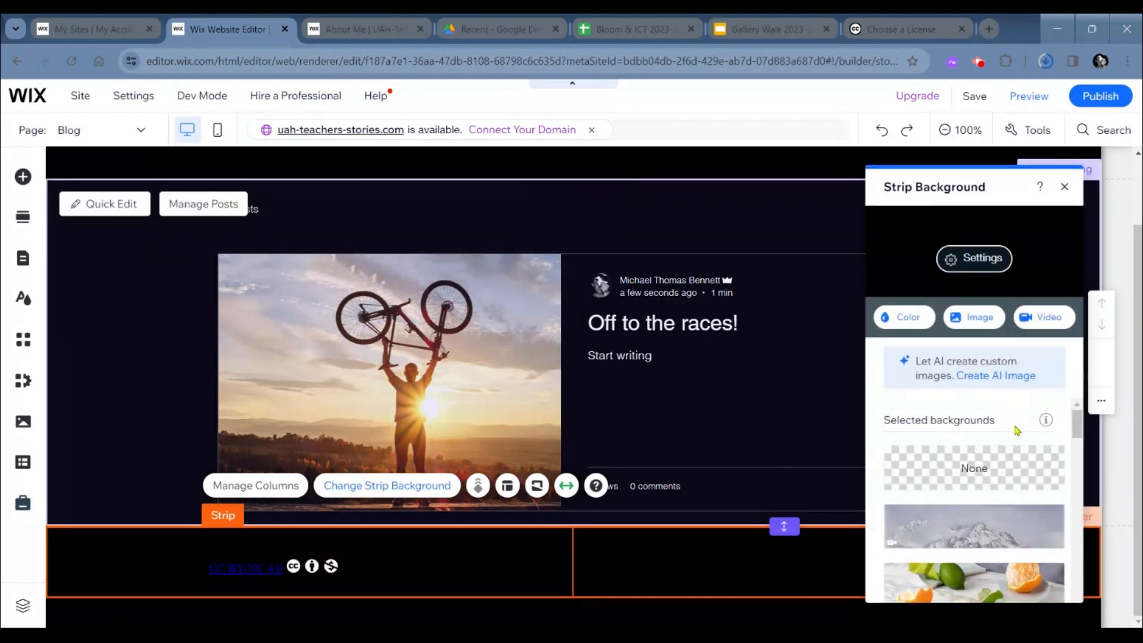
left_click(912, 322)
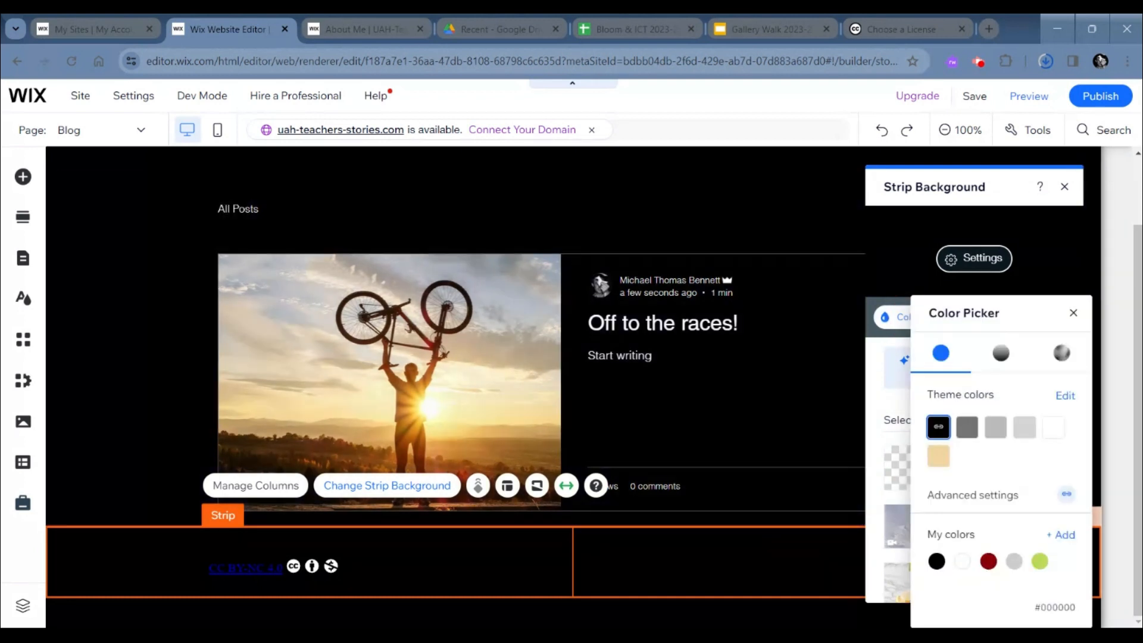
left_click(938, 456)
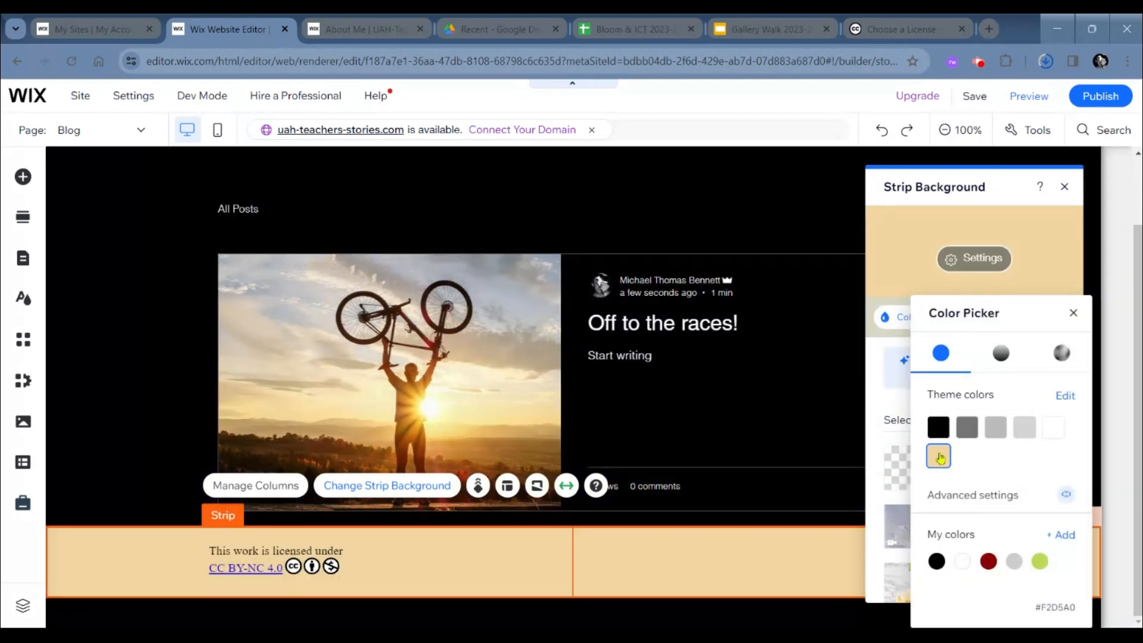
left_click(1072, 312)
left_click(1063, 189)
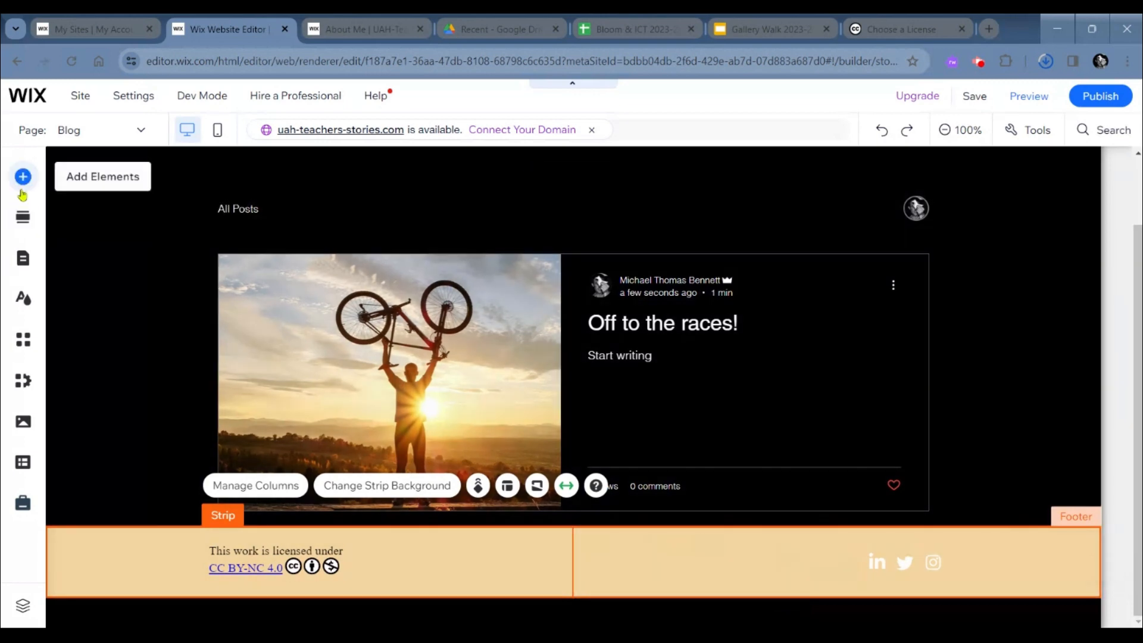
- Add the dark grey box from My Boxes to the footer and shrink it to fit within the strip's height
left_click(22, 180)
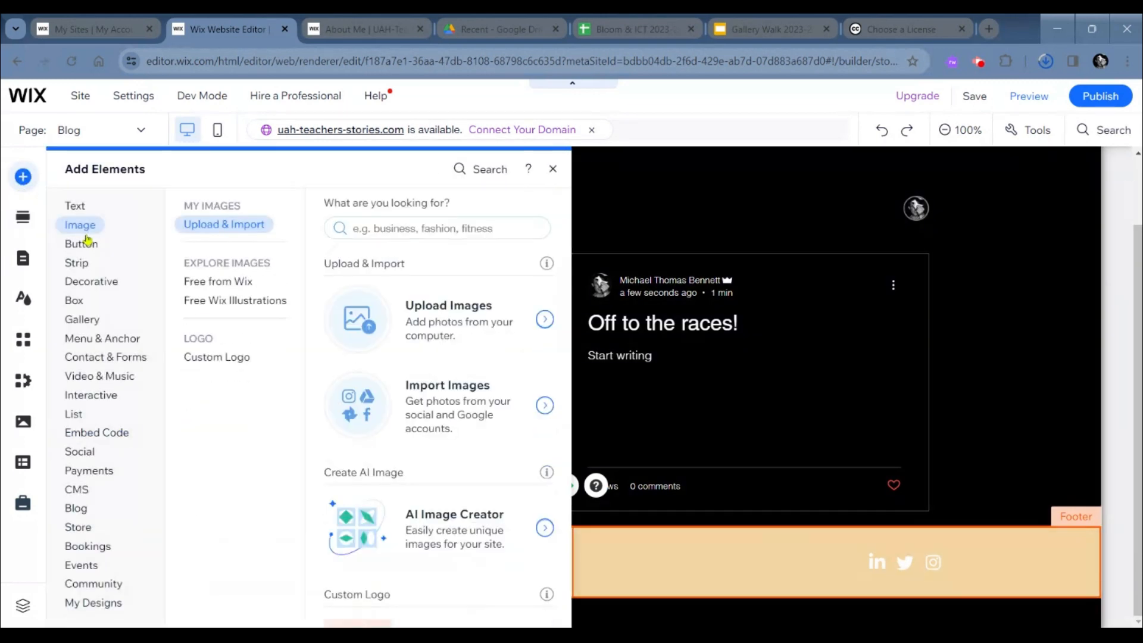
left_click(93, 301)
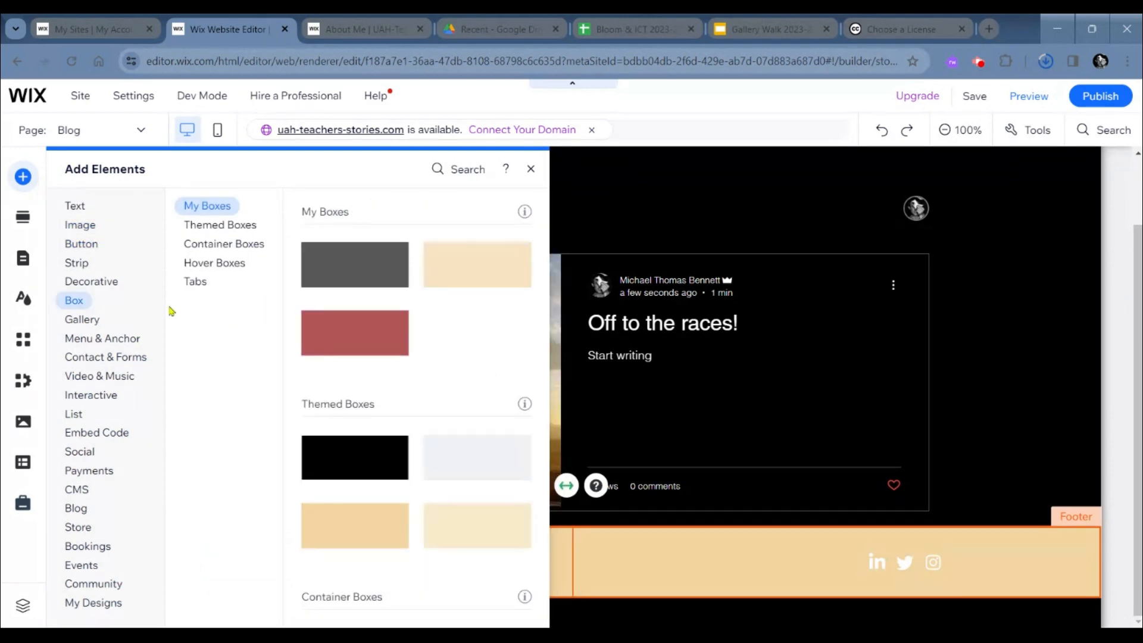
left_click_drag(360, 278, 457, 520)
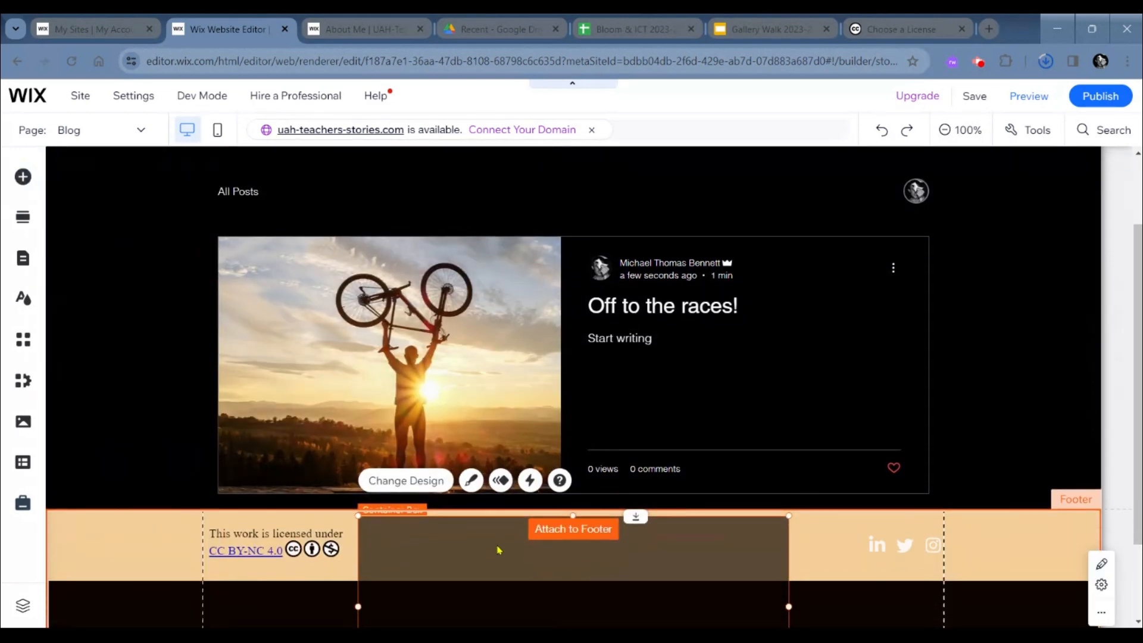
scroll(498, 546, "down", 1)
scroll(499, 550, "down", 1)
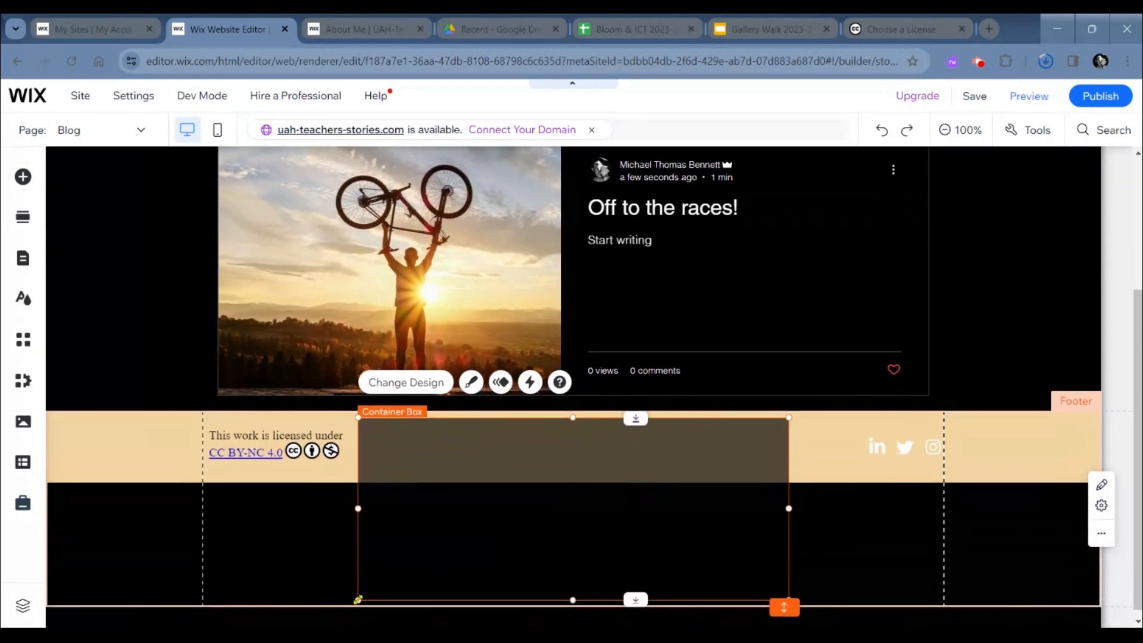
left_click_drag(358, 598, 659, 469)
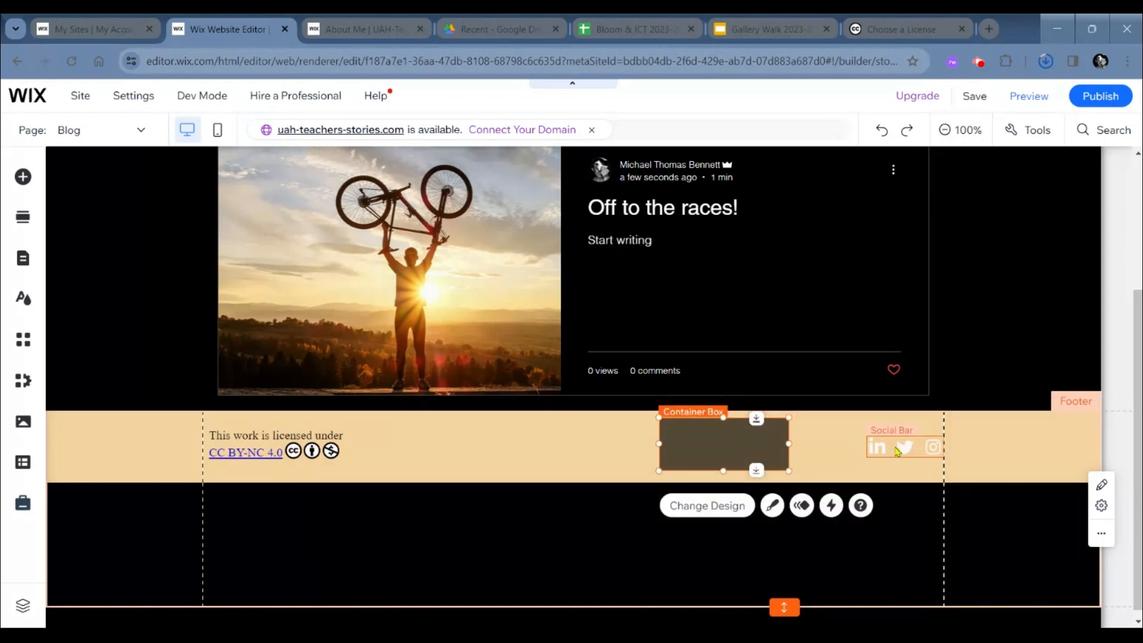
- Attach the social bar to the centre of the dark box and move the box to the footer's right-hand gridline
left_click_drag(897, 451, 717, 443)
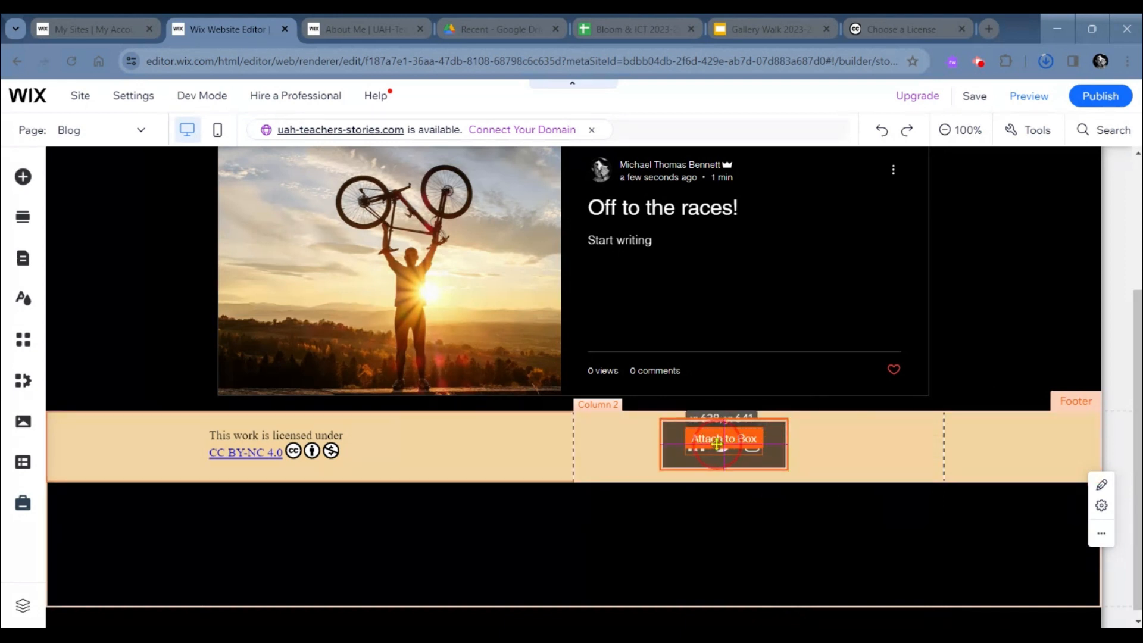
left_click_drag(717, 443, 717, 444)
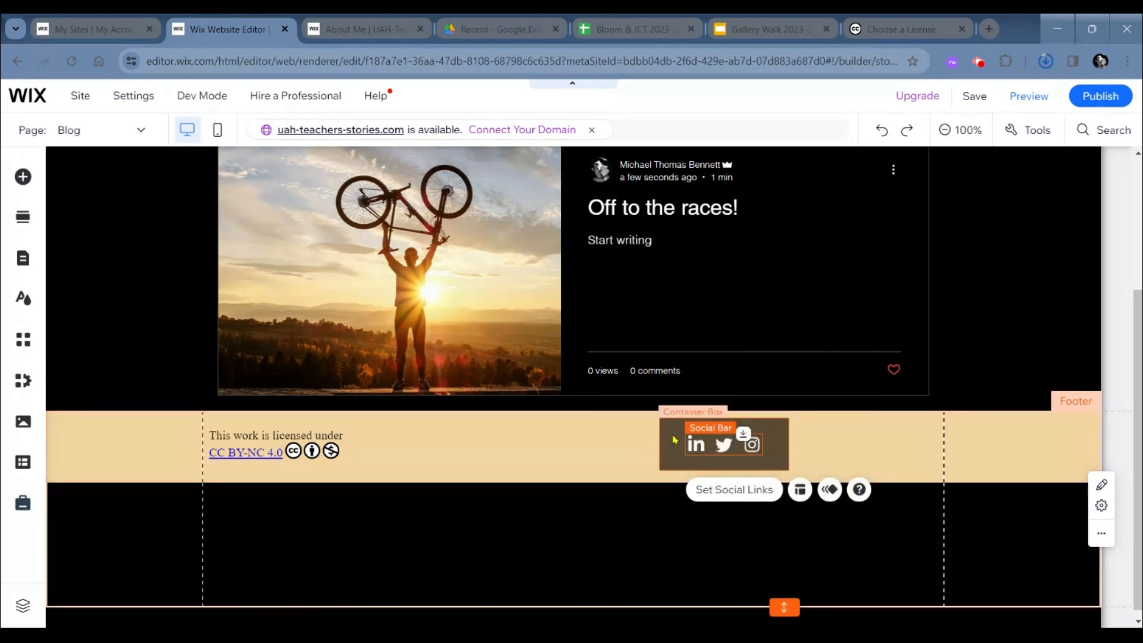
right_click(670, 431)
left_click(668, 431)
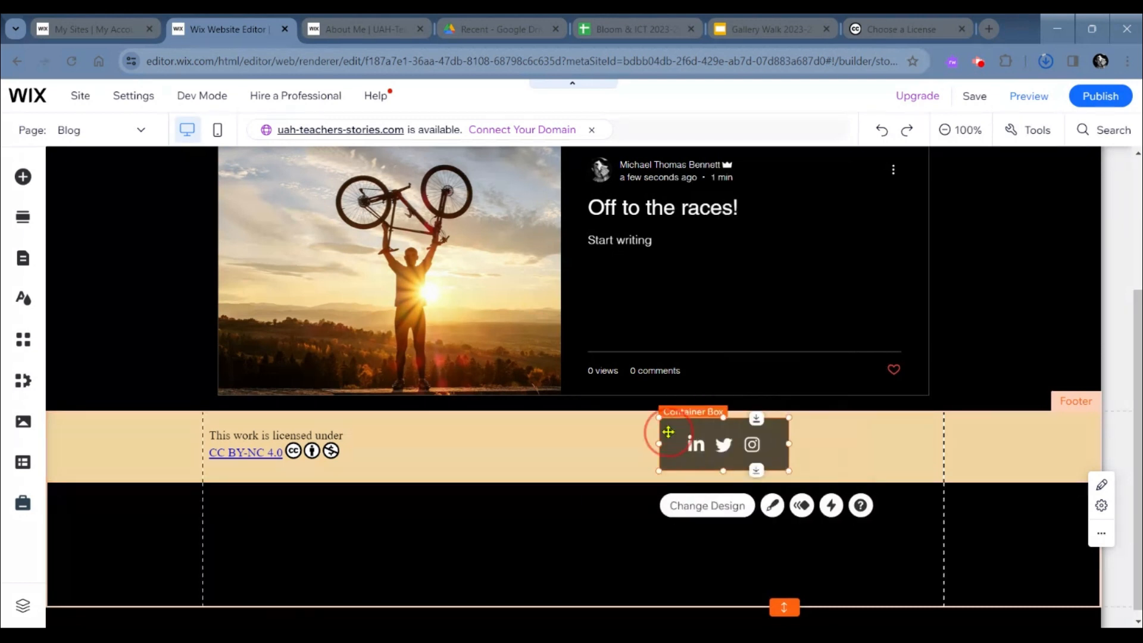
left_click_drag(668, 431, 822, 439)
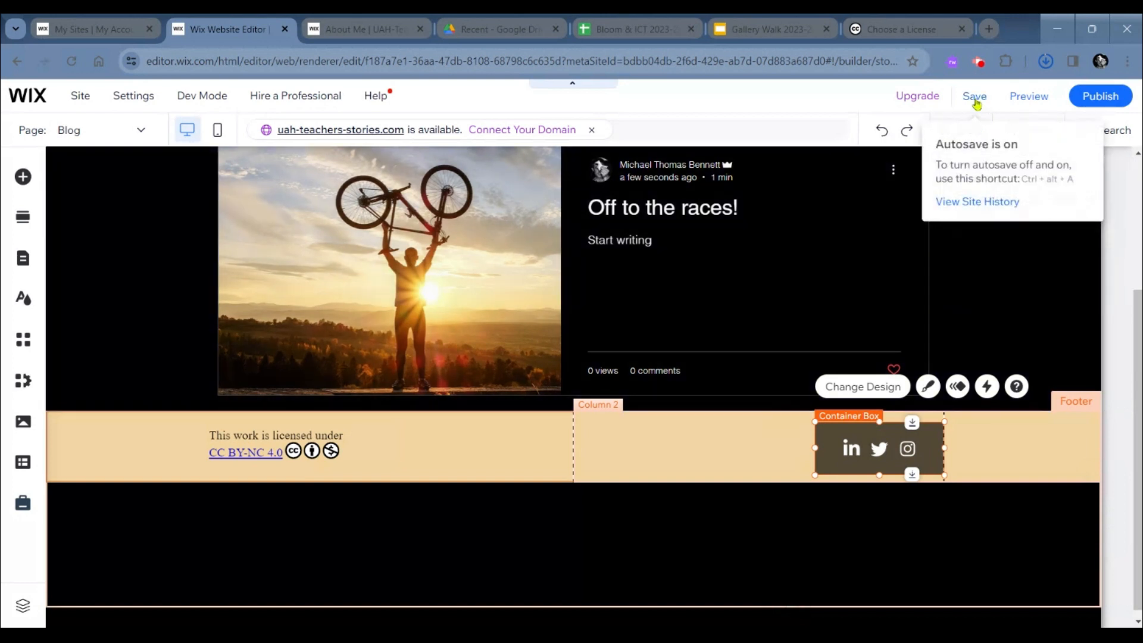
- Publish the updated site and check its live version, viewing the About Me page's footer and opening the Tasks page
left_click(1109, 94)
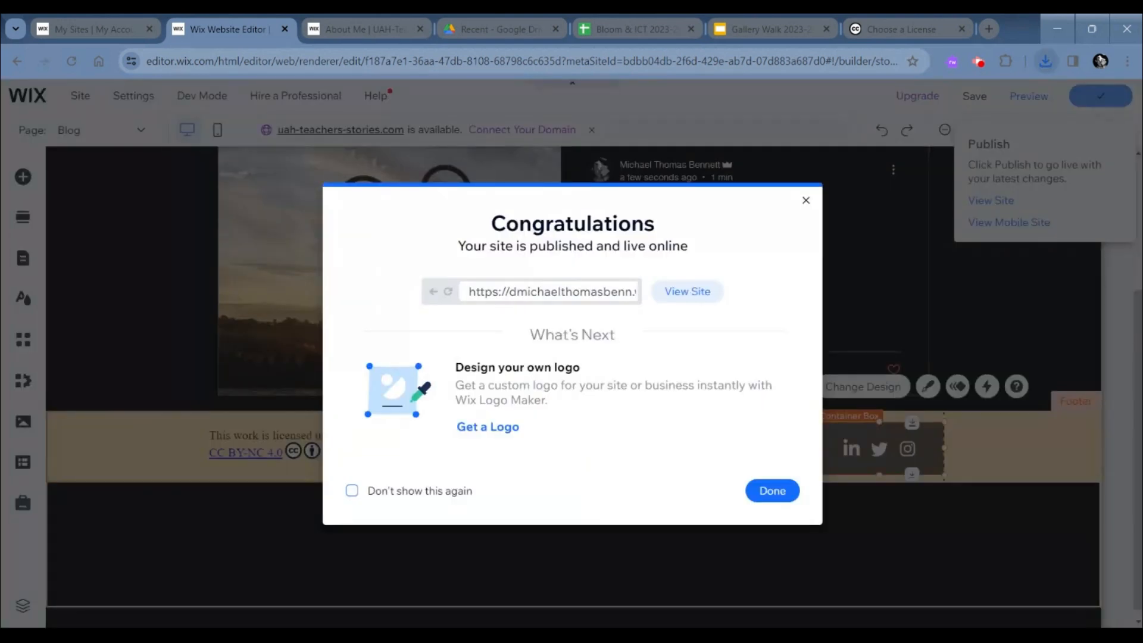
left_click(364, 29)
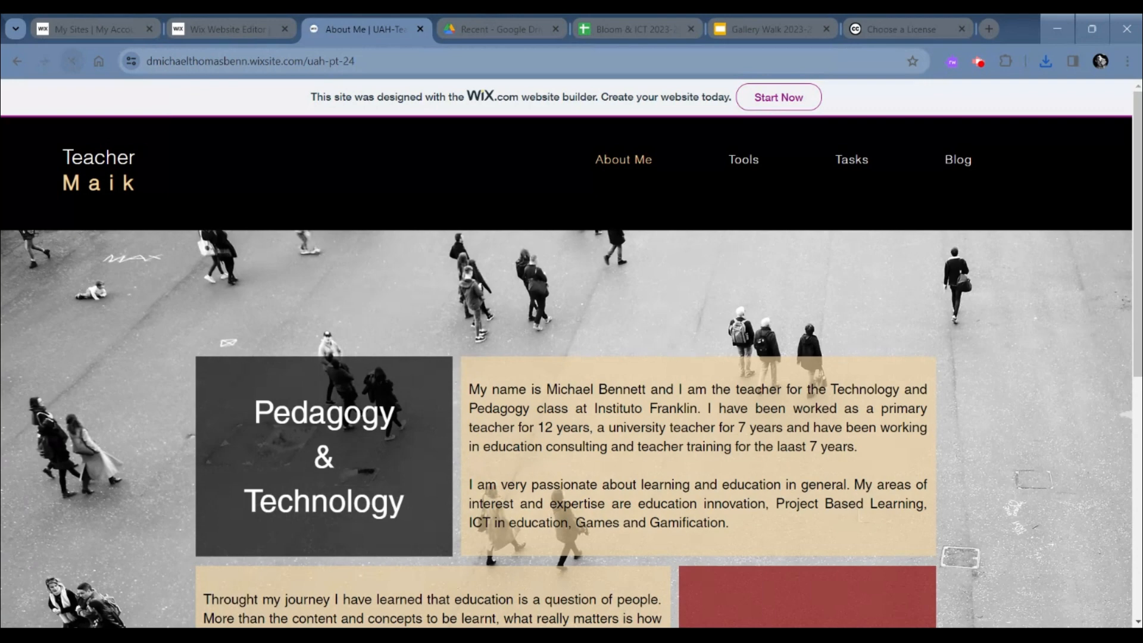
scroll(275, 265, "down", 8)
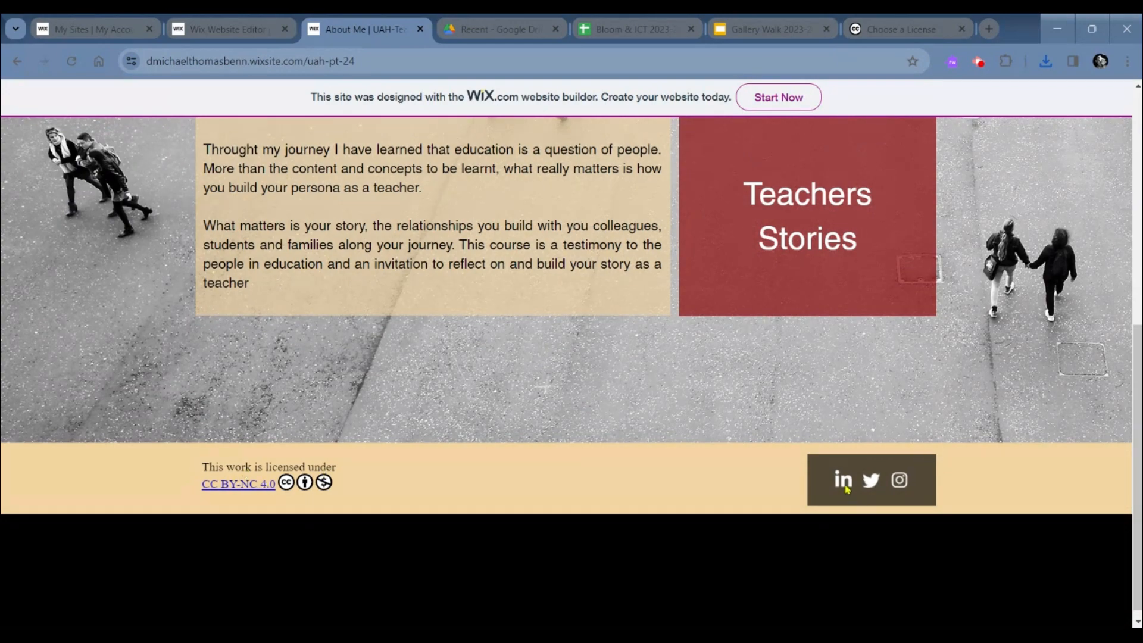
scroll(504, 507, "up", 8)
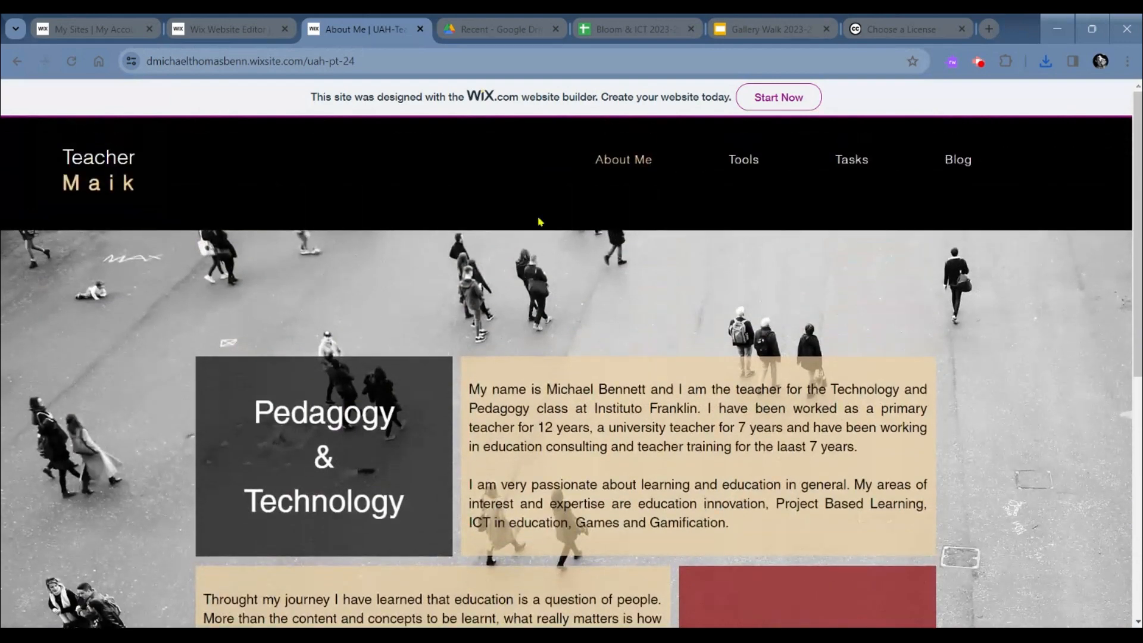
left_click(852, 159)
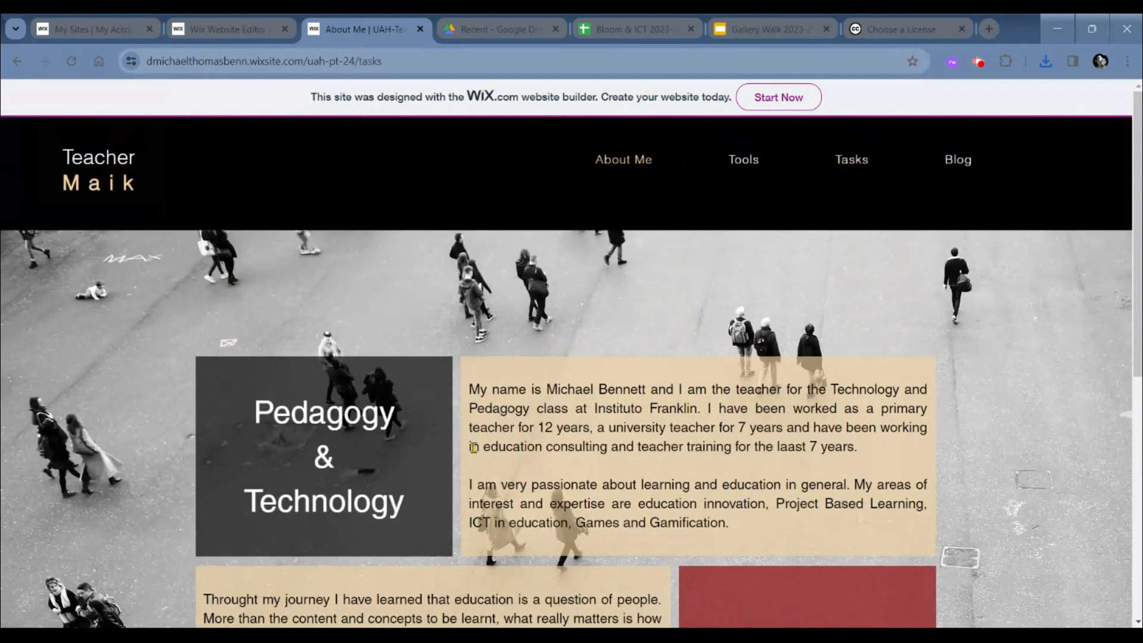